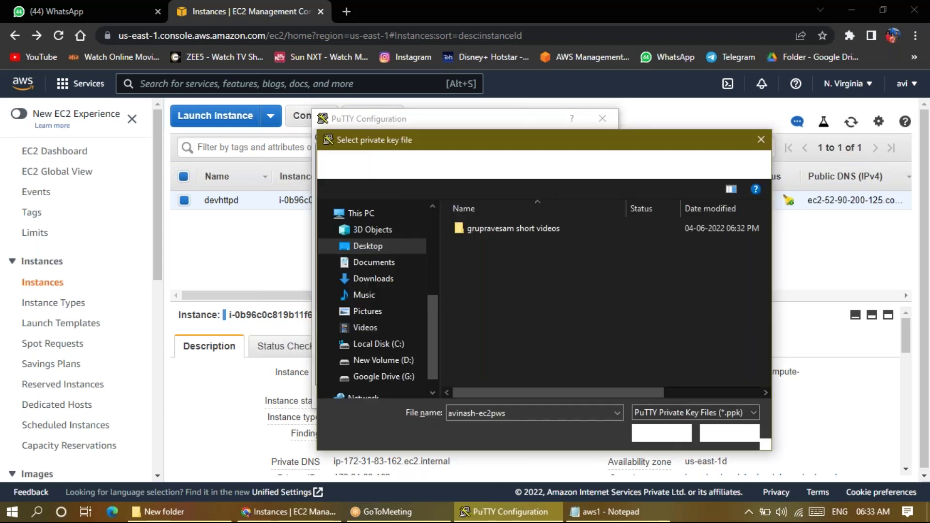
Step: Load the private key aviec2-pws from the linux classes 7AM folder within 'aws clould computing online classes 7AM' on drive D
click(382, 360)
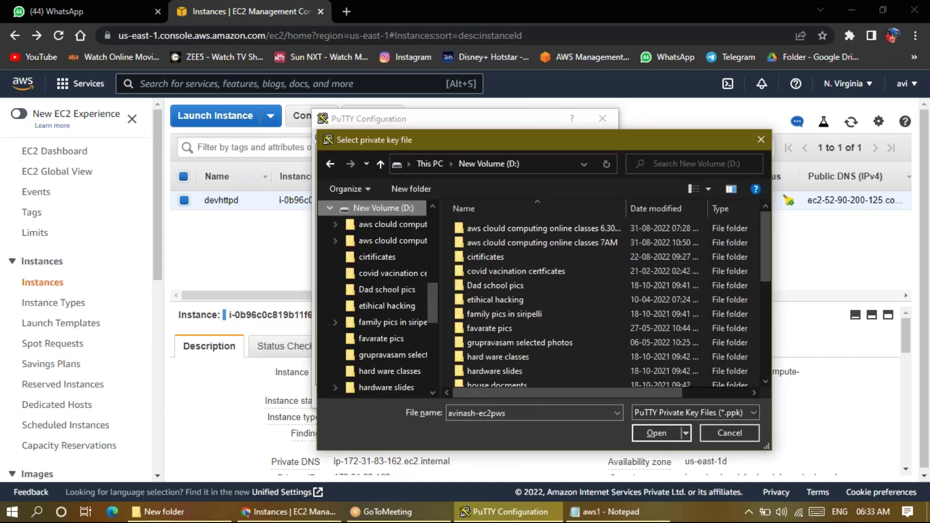
double_click(533, 238)
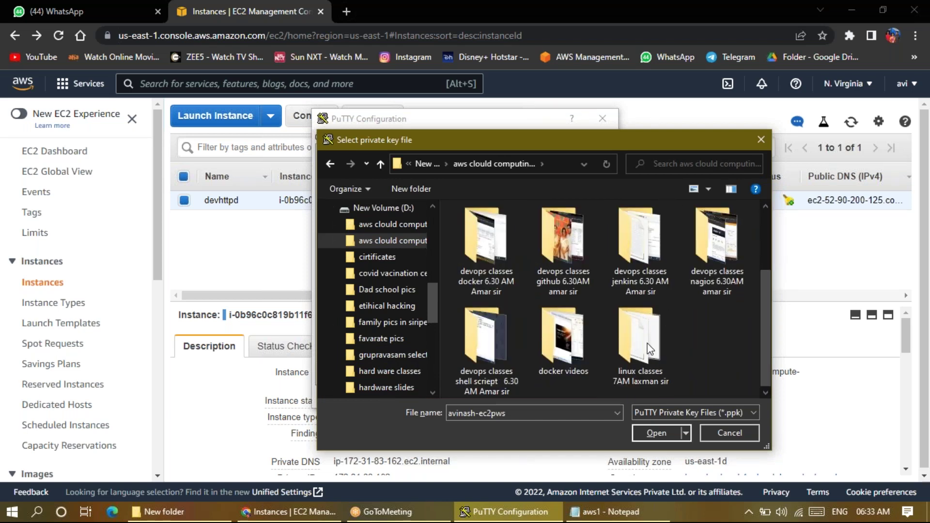
double_click(649, 347)
click(574, 244)
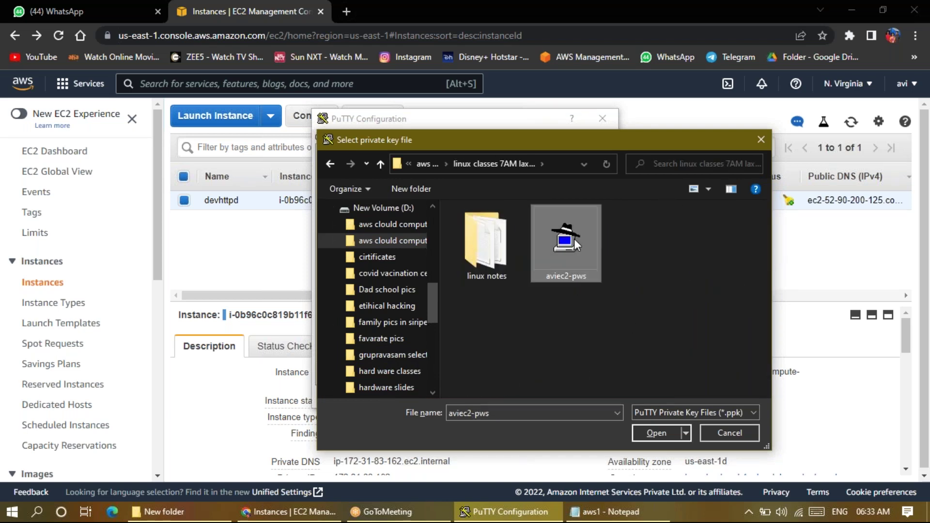
double_click(576, 242)
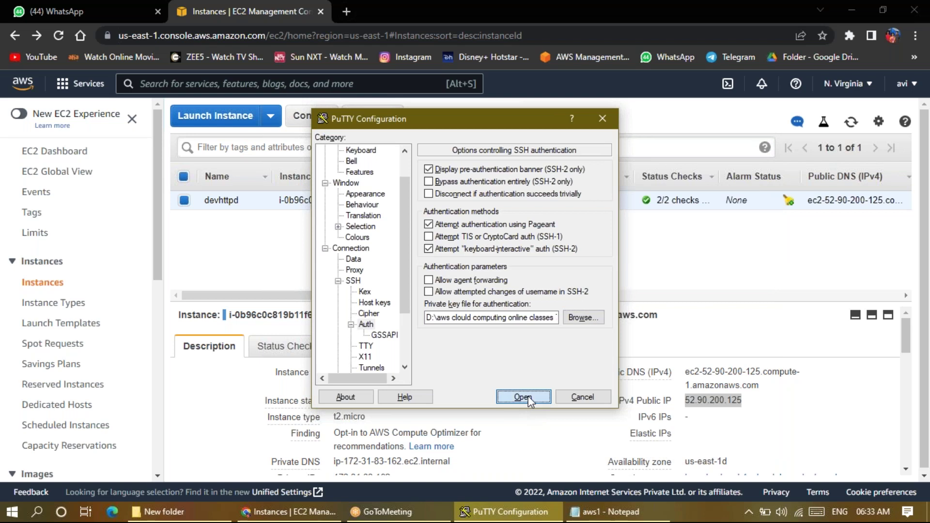
Step: Open the SSH session to the EC2 instance, accept the server's host key and maximize the terminal
click(528, 396)
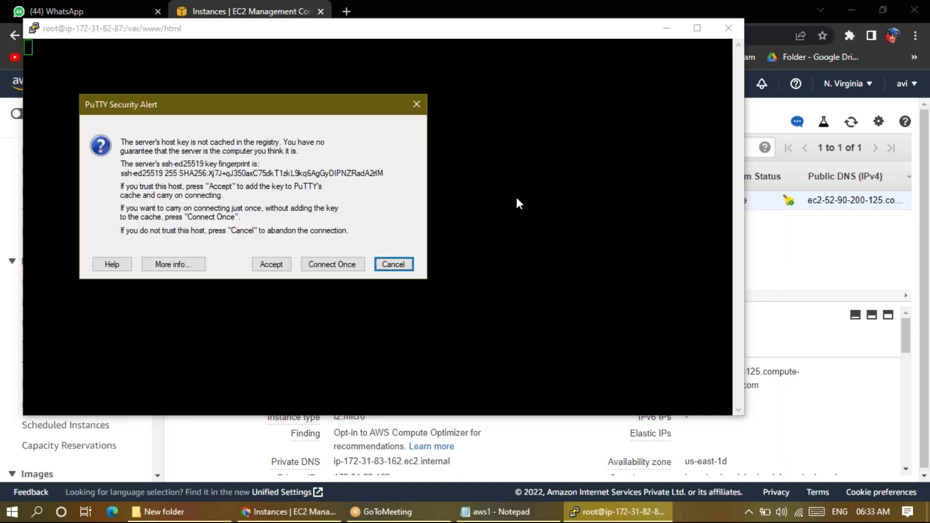
click(254, 264)
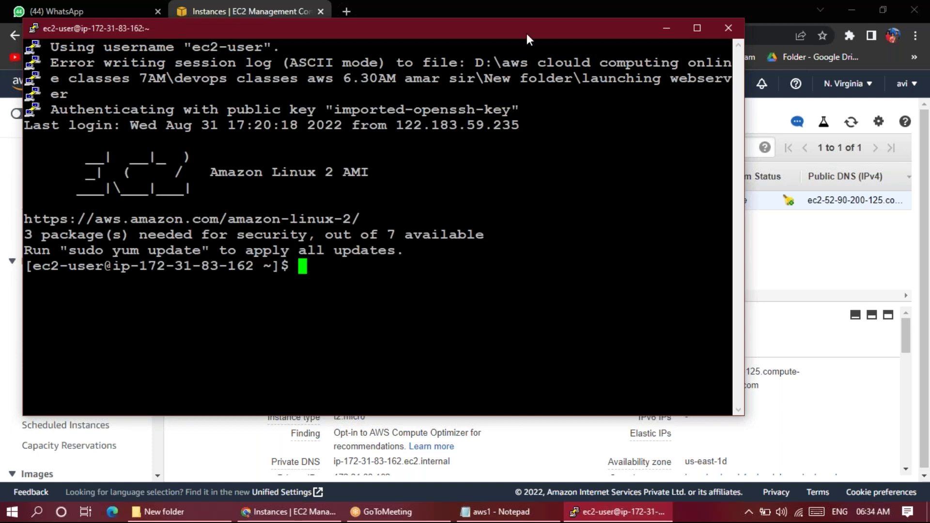
click(696, 28)
Step: Switch to root with sudo -i, set the hostname to devhttpd and start a fresh root shell
text(sudo -i)
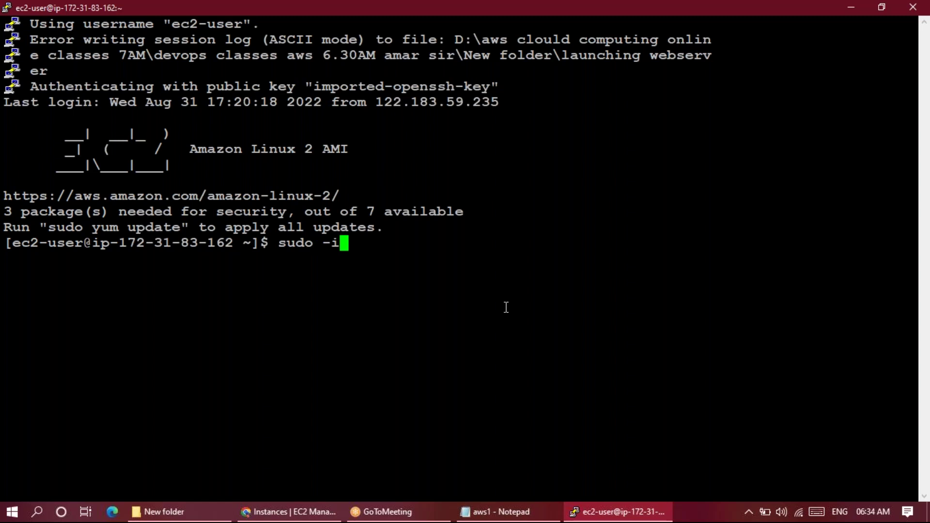
key(Return)
text(hos)
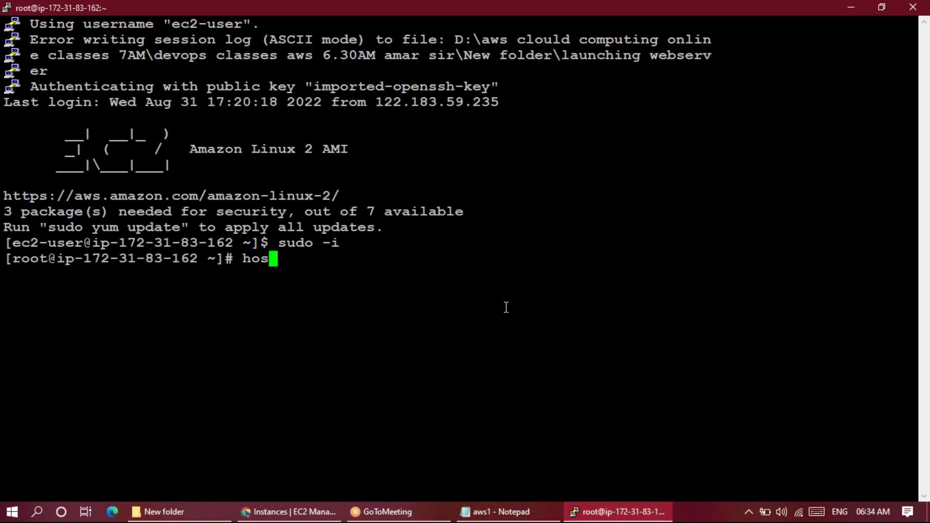
text(tnam)
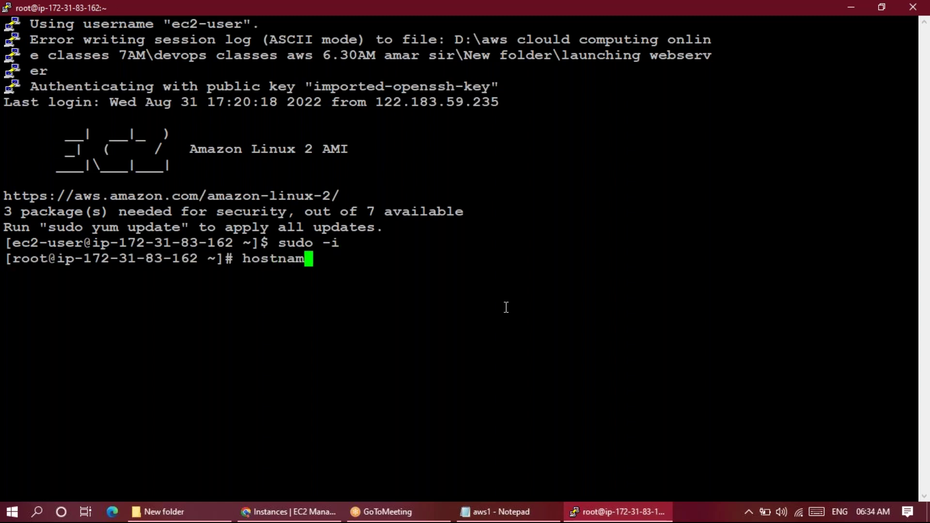
text(e de)
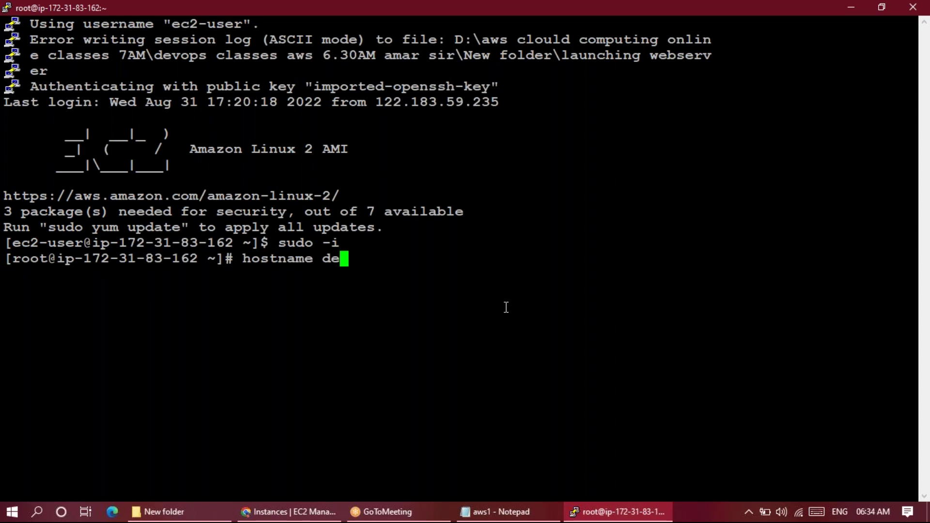
text(vhttpd)
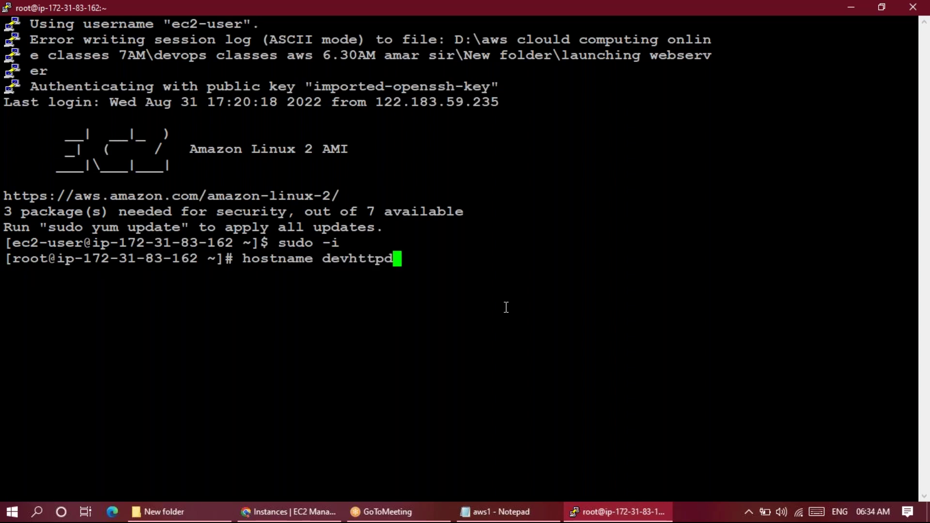
key(Return)
text(sudo -)
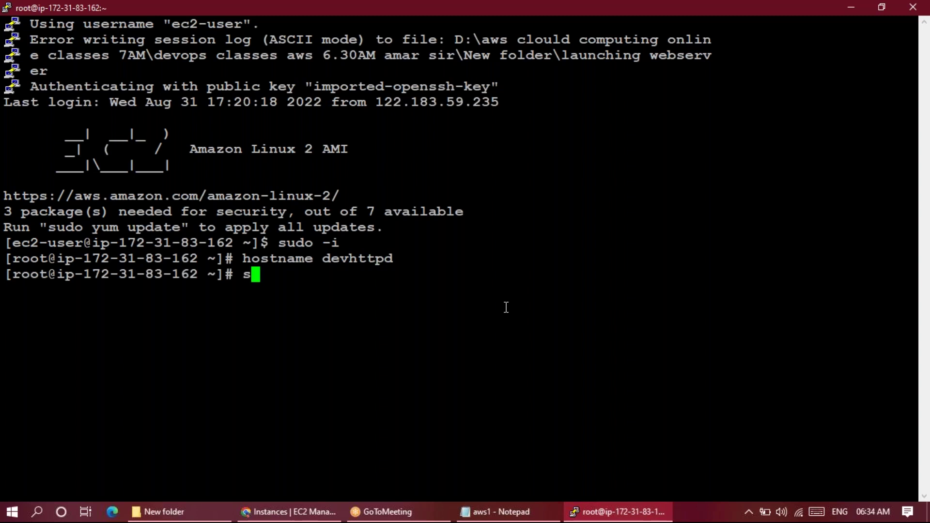
text(i)
key(Return)
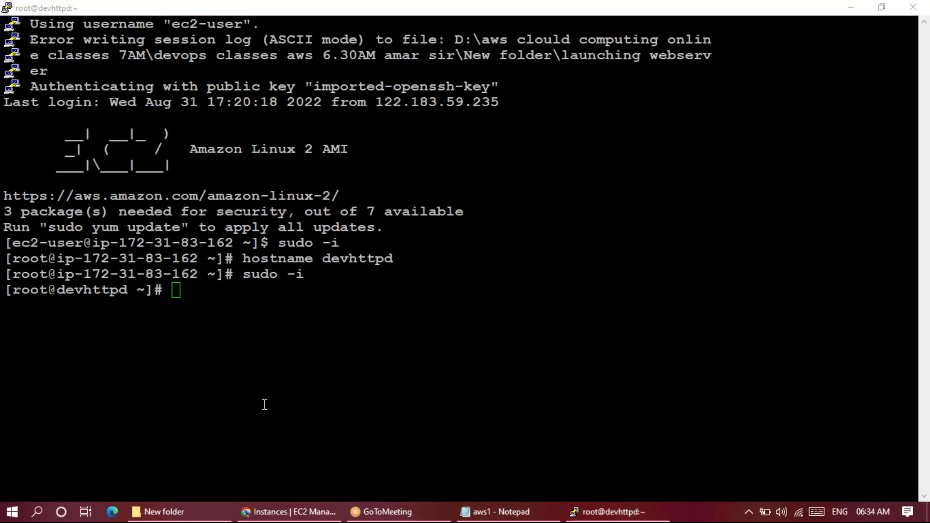
drag(47, 226, 180, 227)
right_click(181, 226)
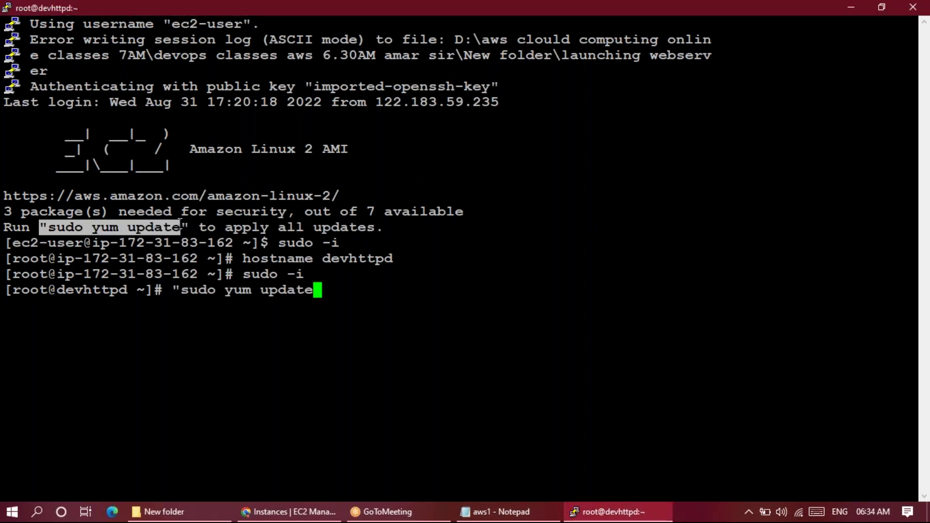
key(Return)
click(180, 224)
text(c)
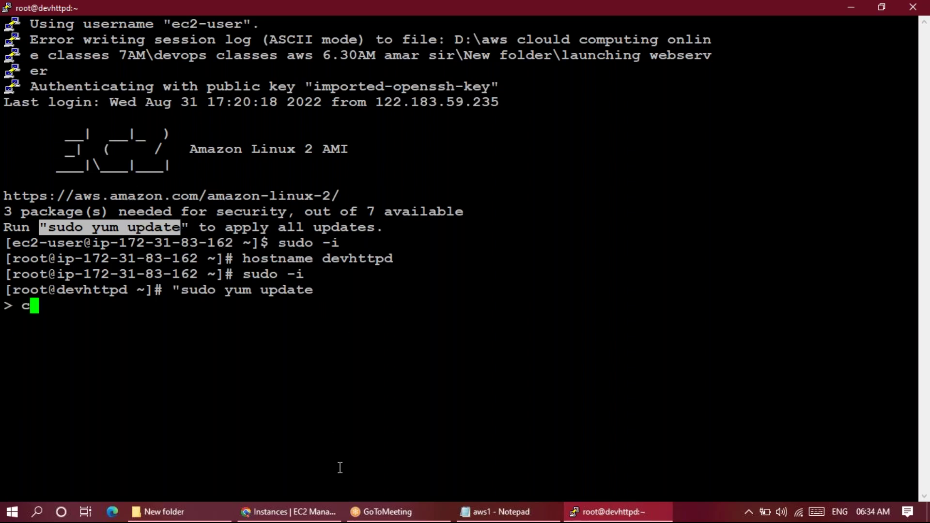
key(ctrl+c)
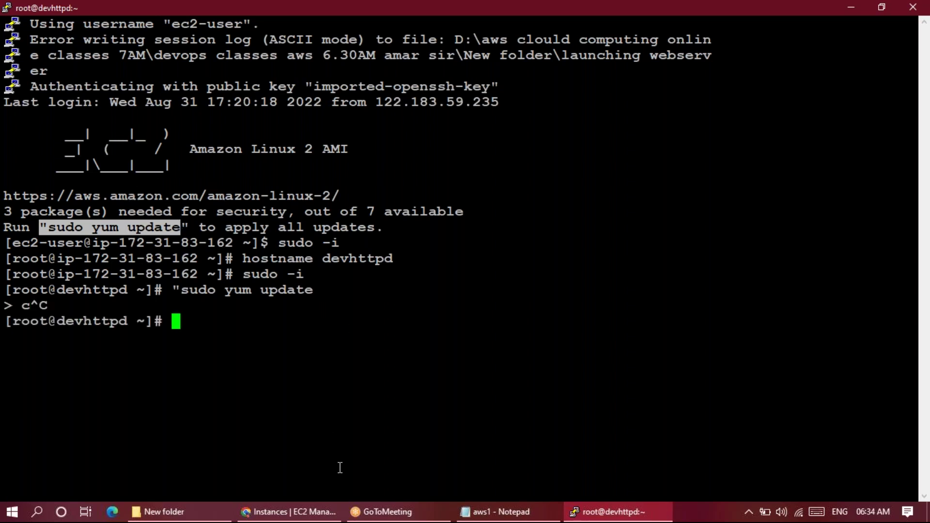
click(183, 379)
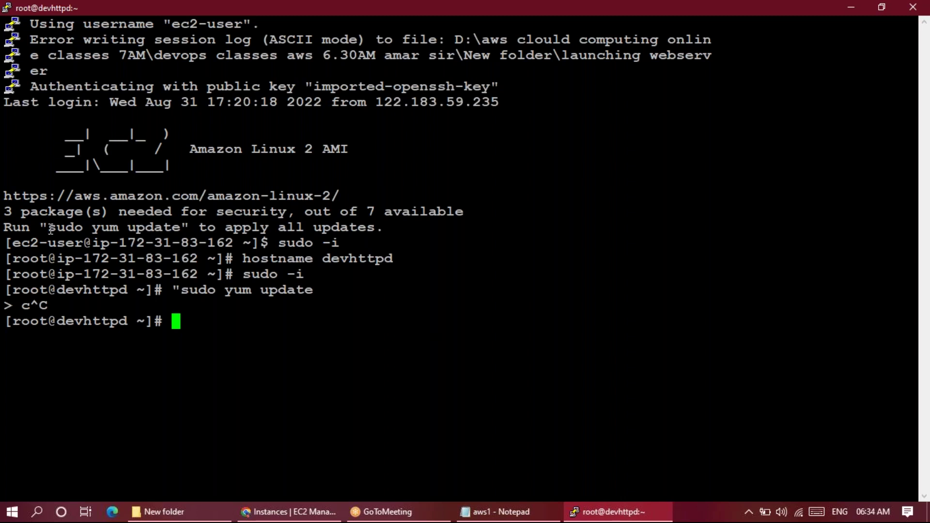
Step: Run the suggested sudo yum update command copied from the login message and approve the package updates with y
drag(50, 227, 179, 231)
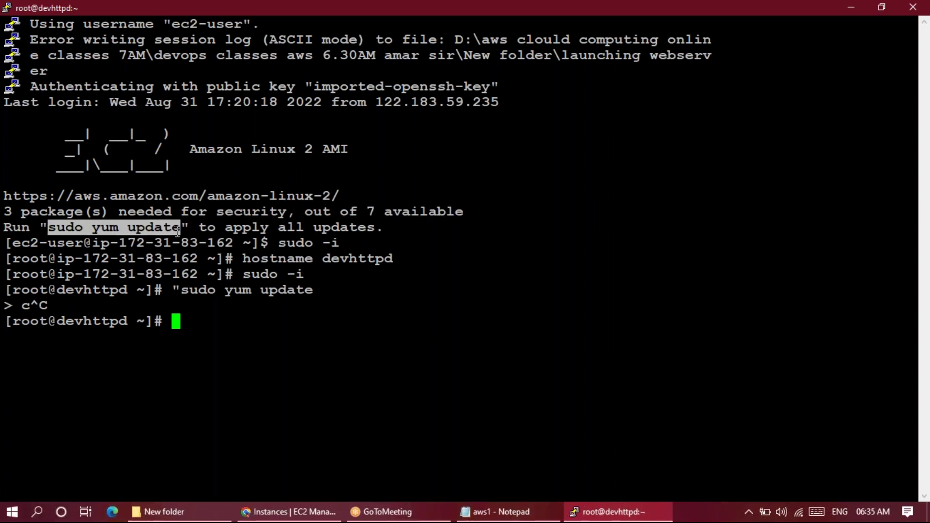
right_click(177, 231)
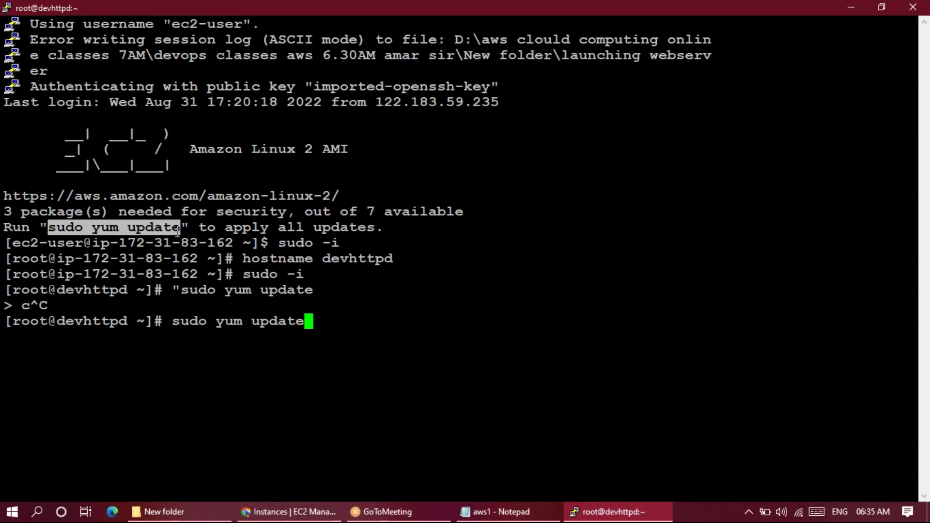
key(Return)
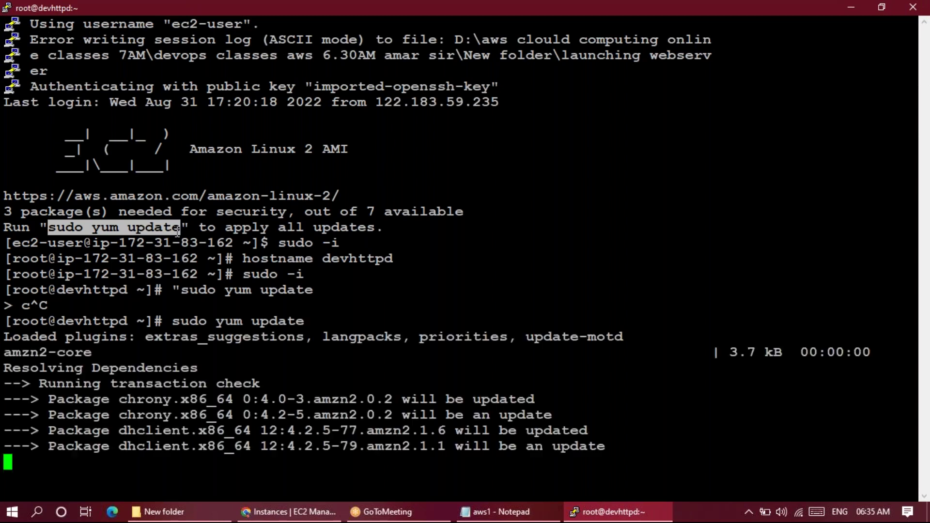
text(y)
key(Return)
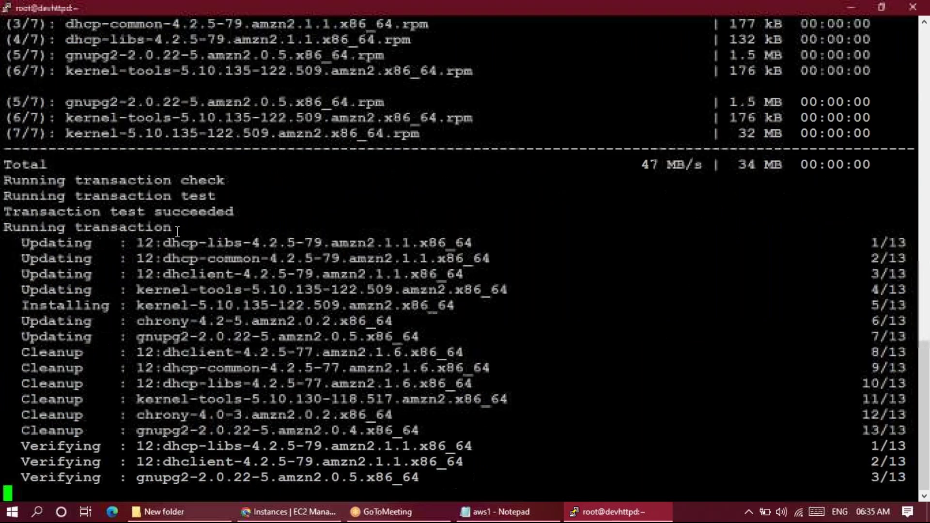
Step: Clear the terminal output and leave an empty command prompt
click(301, 467)
text(l)
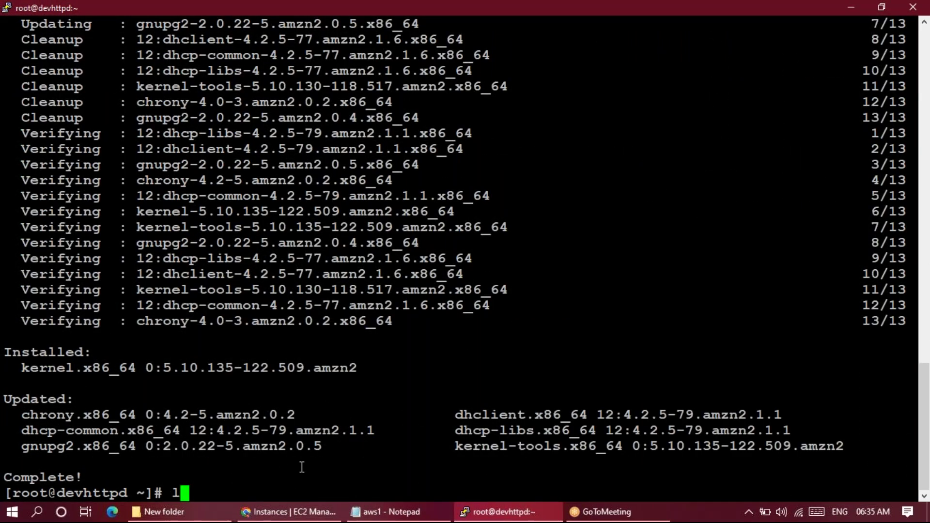
key(ctrl+l)
key(BackSpace)
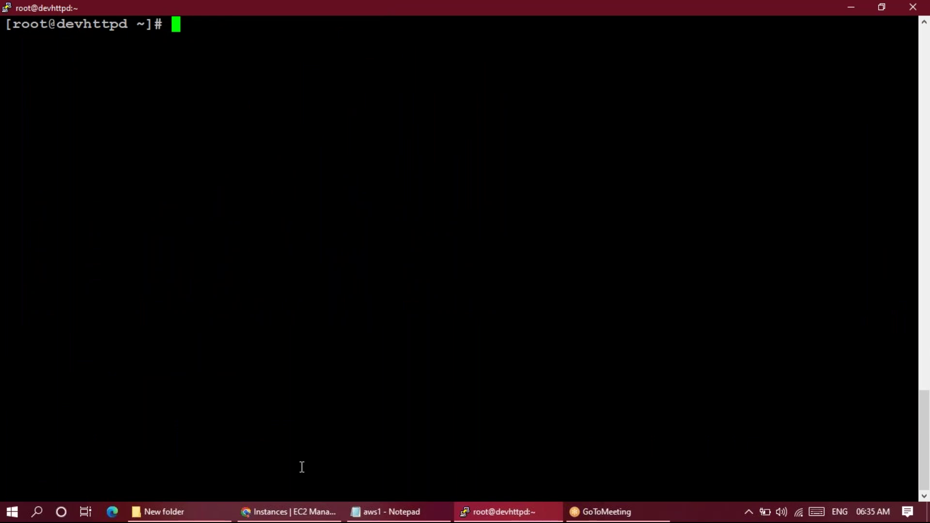
Step: Switch to the aws1 notes in Notepad and review the section on storage types
click(378, 512)
scroll(219, 422, down, 1)
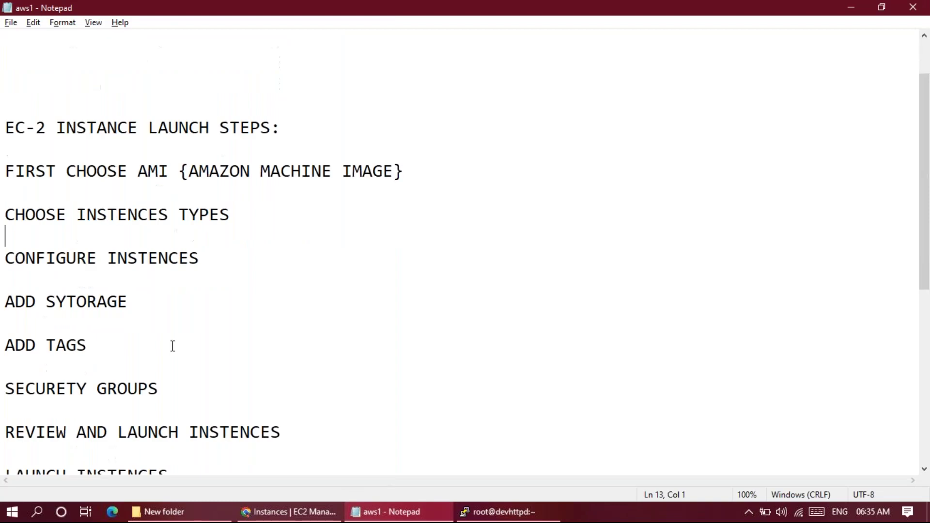
scroll(152, 301, down, 4)
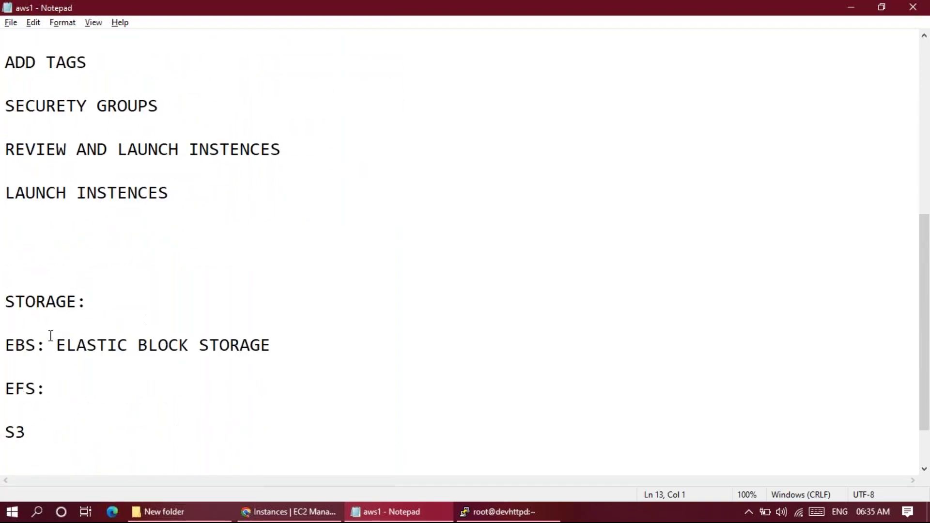
scroll(83, 411, down, 1)
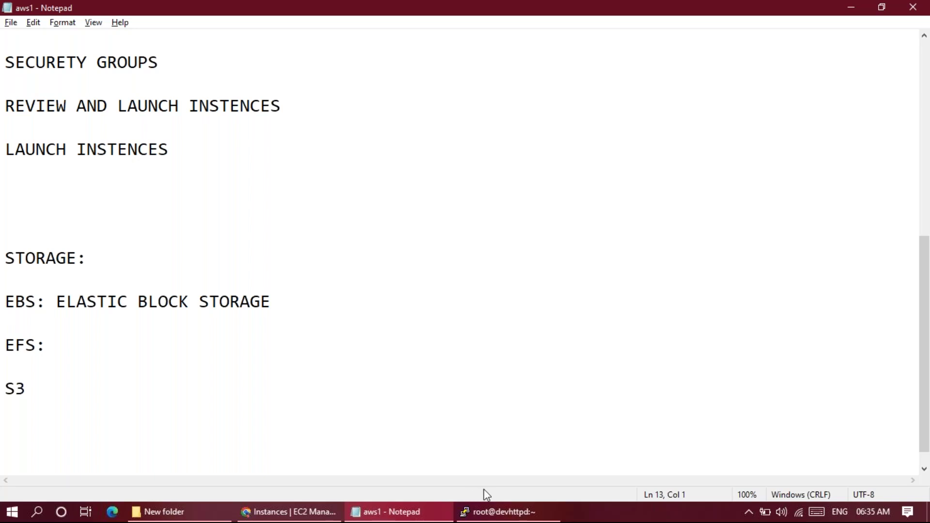
Step: Return to the PuTTY terminal and list the instance's block devices with lsblk
click(505, 506)
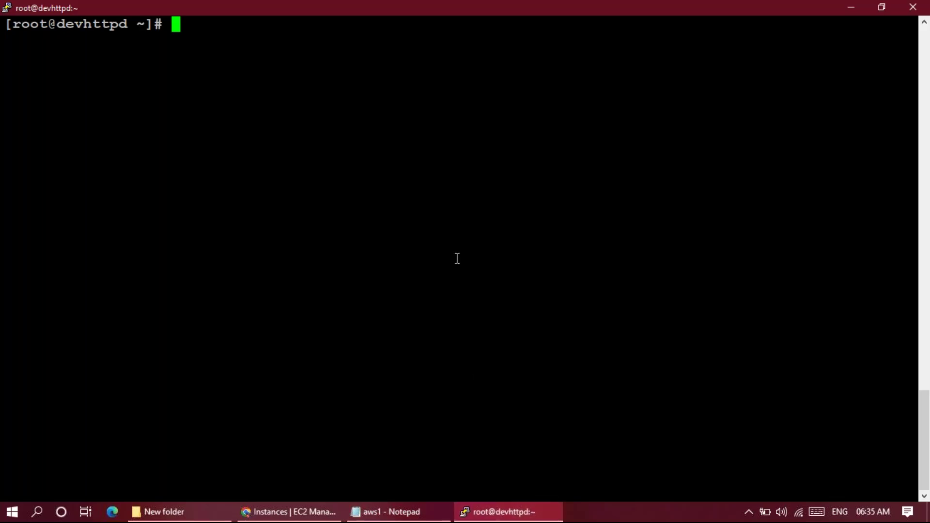
text(lsblk)
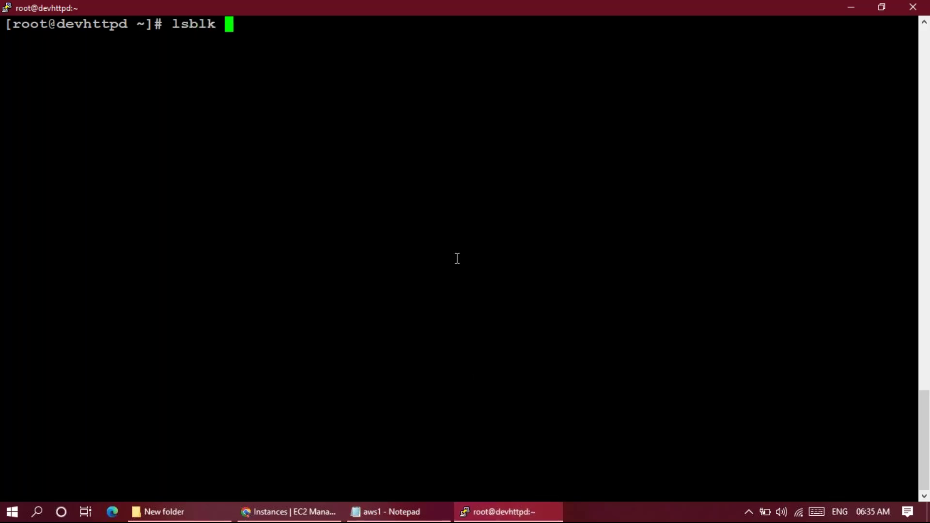
key(Return)
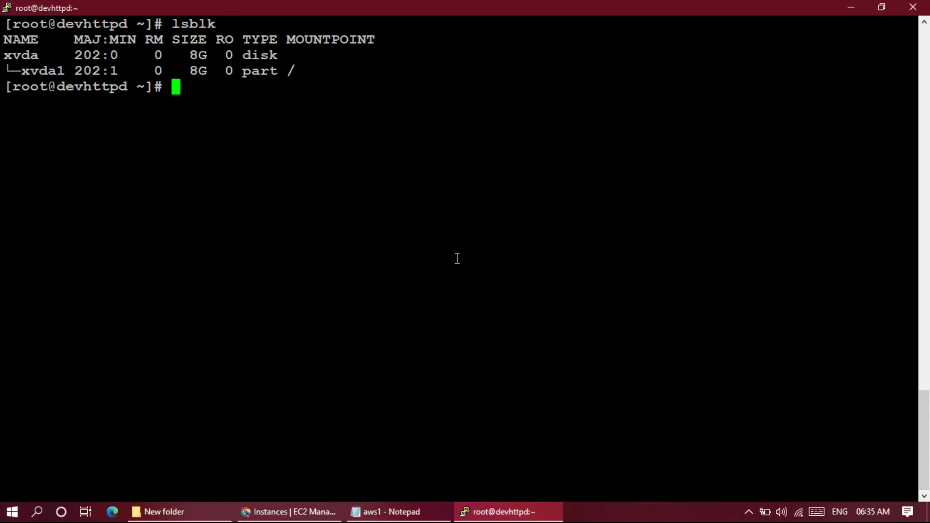
Step: Switch to the EC2 console in Chrome and show the block device details of the devhttpd instance's root device /dev/xvda
click(284, 516)
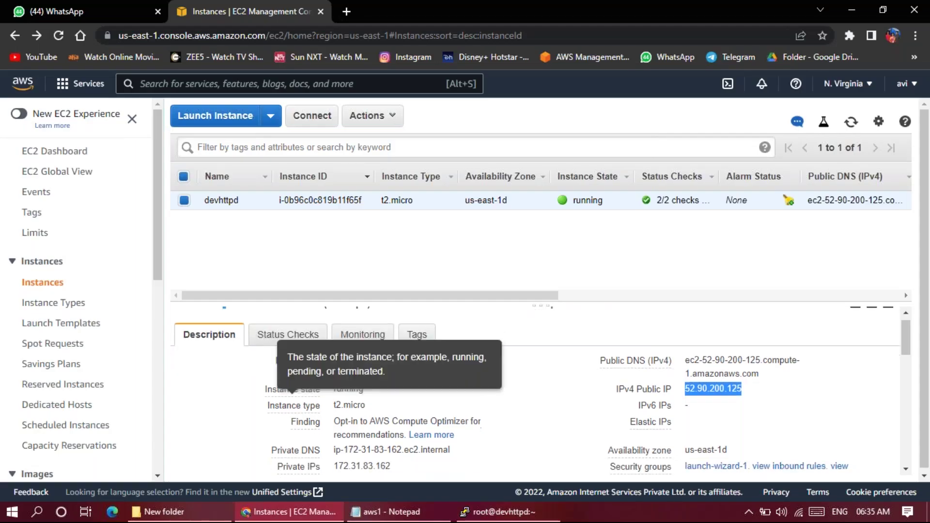
scroll(293, 388, down, 1)
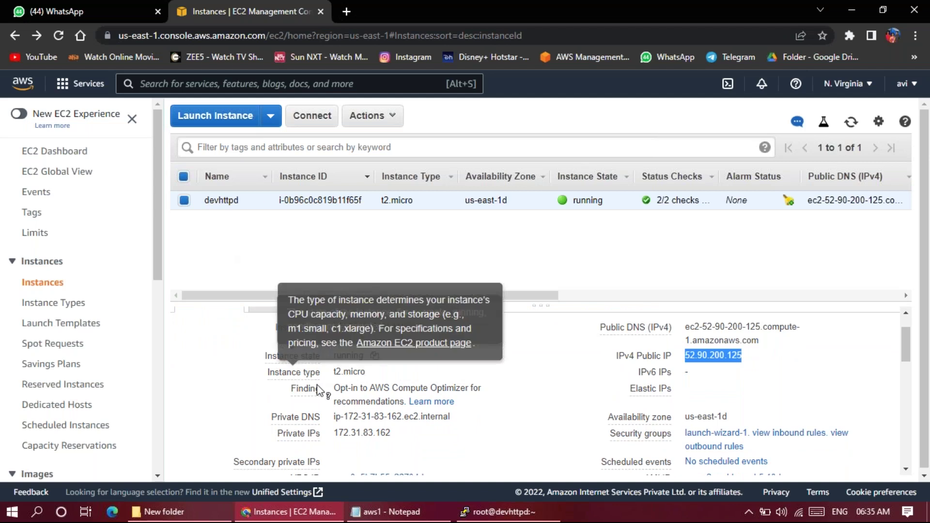
mouse_move(306, 386)
scroll(310, 387, down, 5)
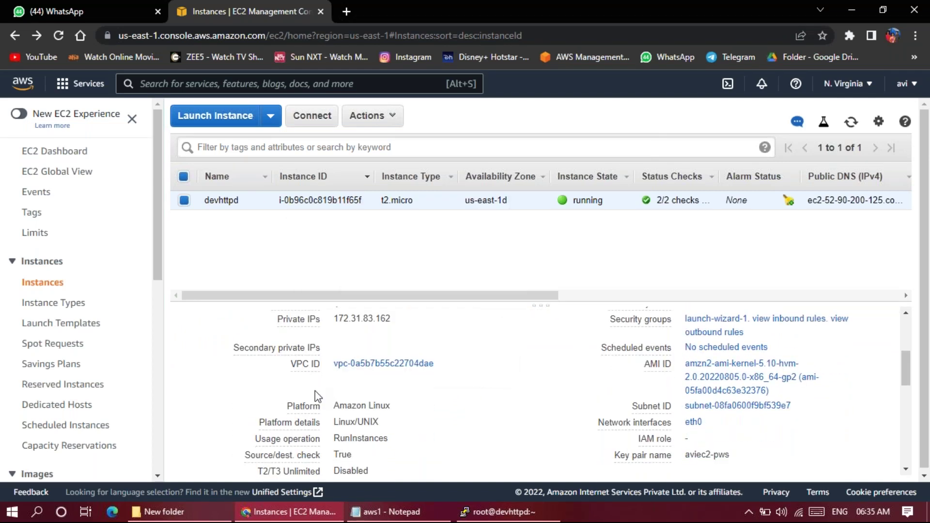
scroll(291, 388, down, 3)
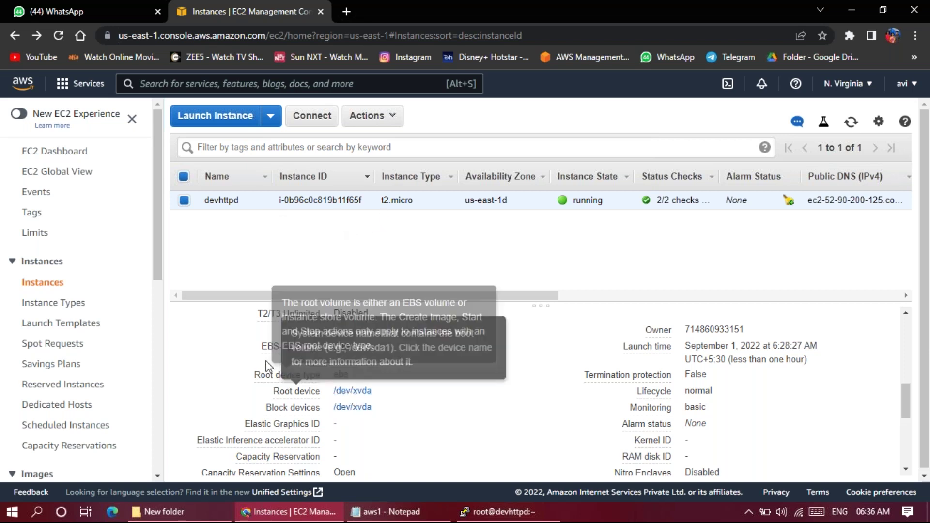
click(352, 393)
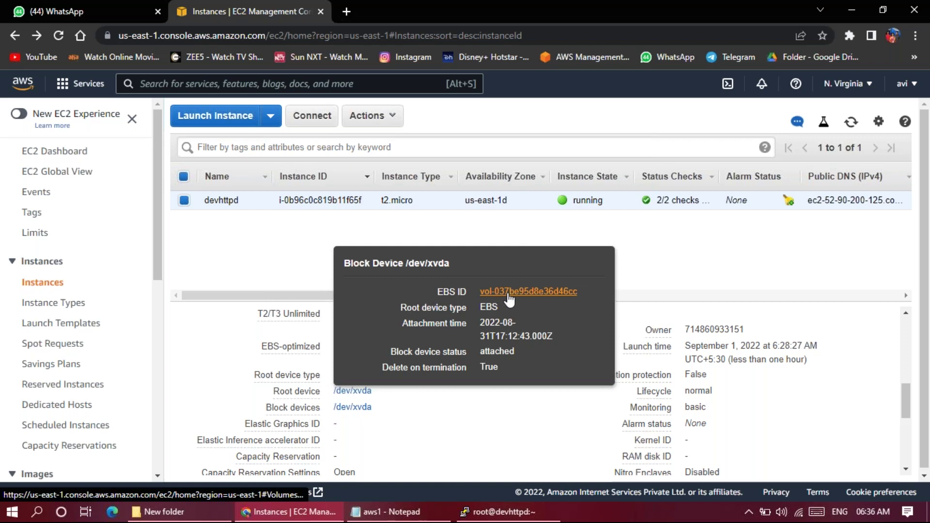
Step: Open the Elastic Block Store volumes list and review the description of the volume attached to devhttpd
drag(152, 212, 156, 292)
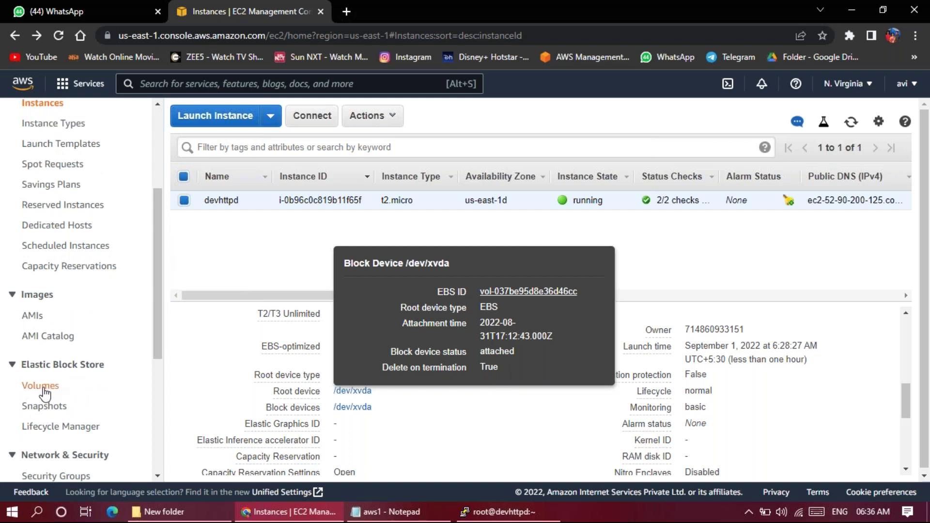
click(44, 388)
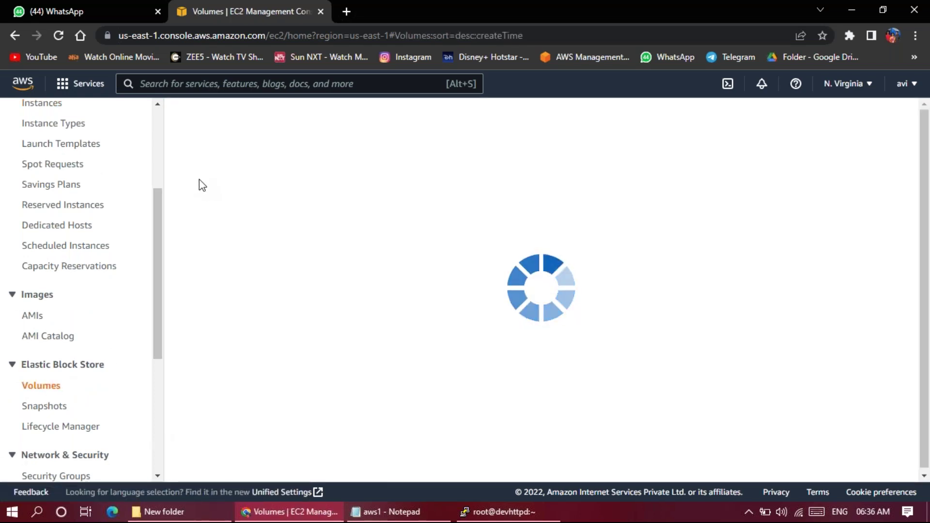
click(193, 199)
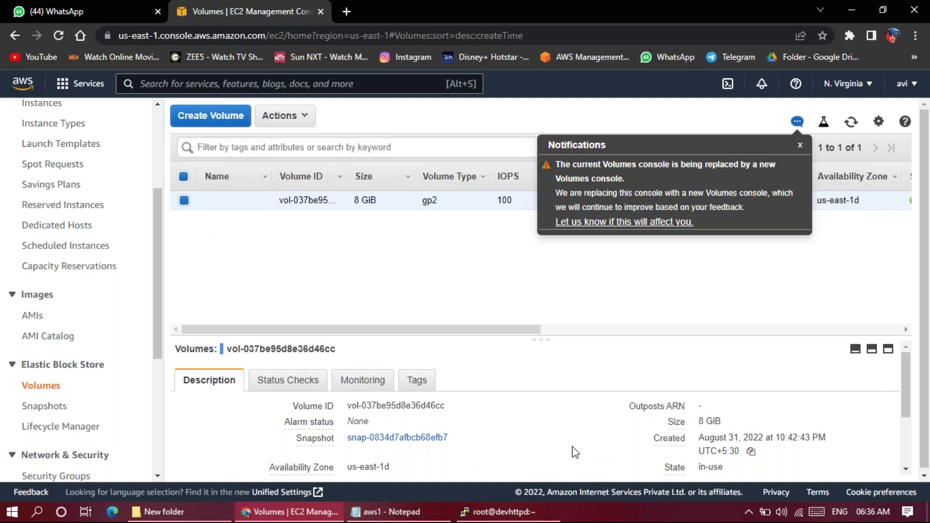
scroll(596, 451, down, 1)
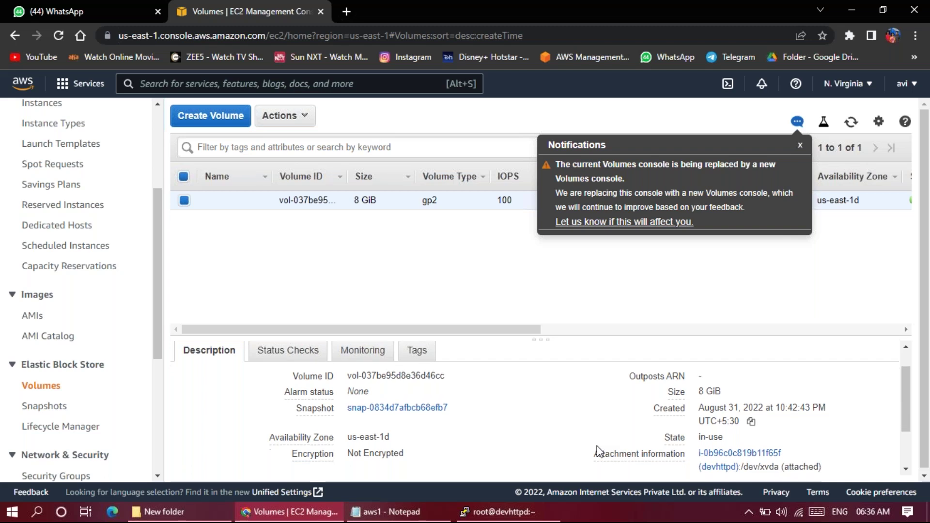
scroll(598, 450, down, 1)
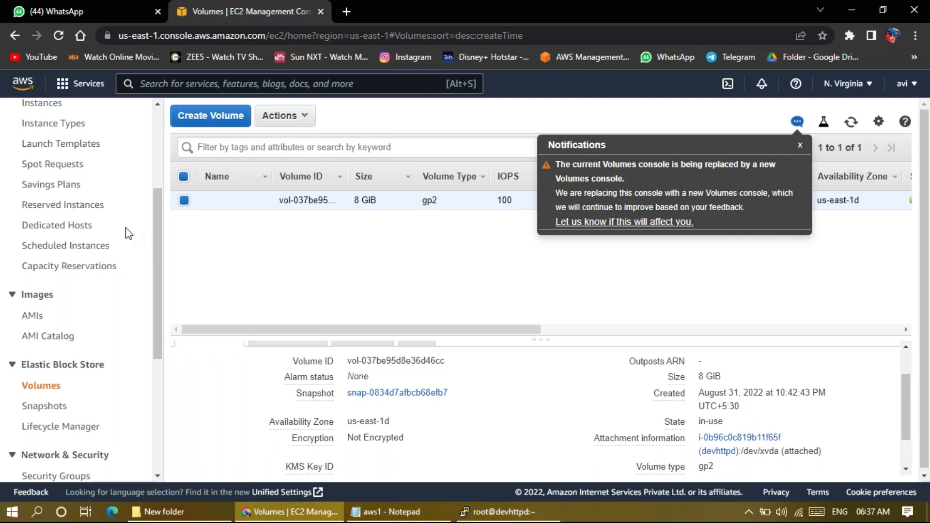
Step: Revisit the Instances list and open the Create Volume form from the Elastic Block Store volumes list
drag(158, 232, 159, 224)
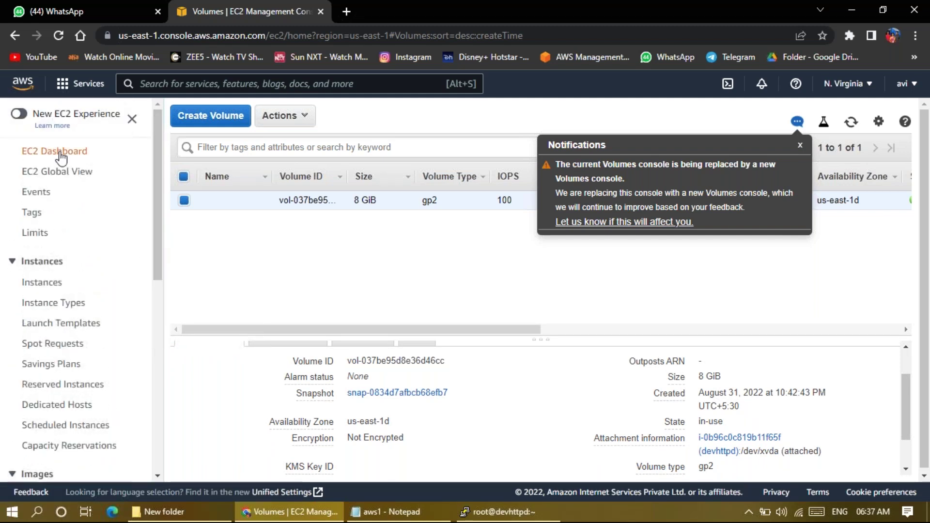
click(32, 285)
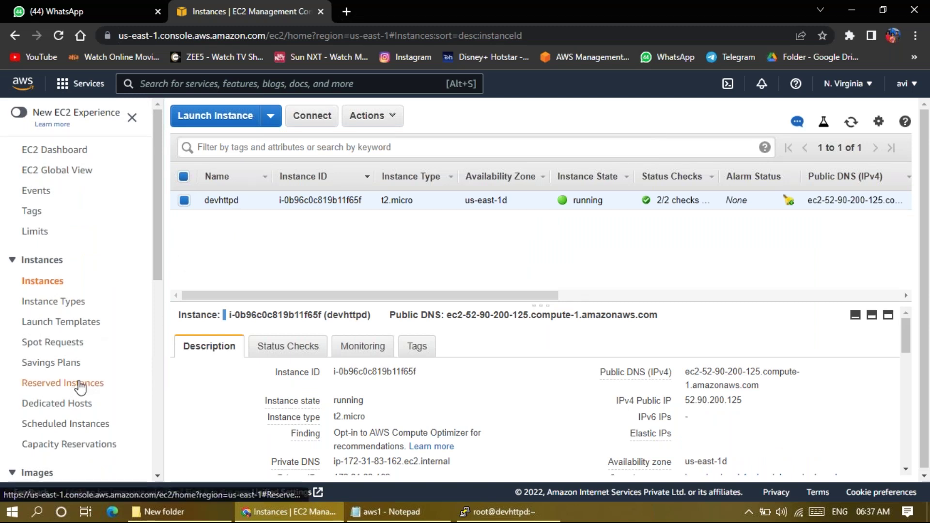
scroll(80, 387, down, 3)
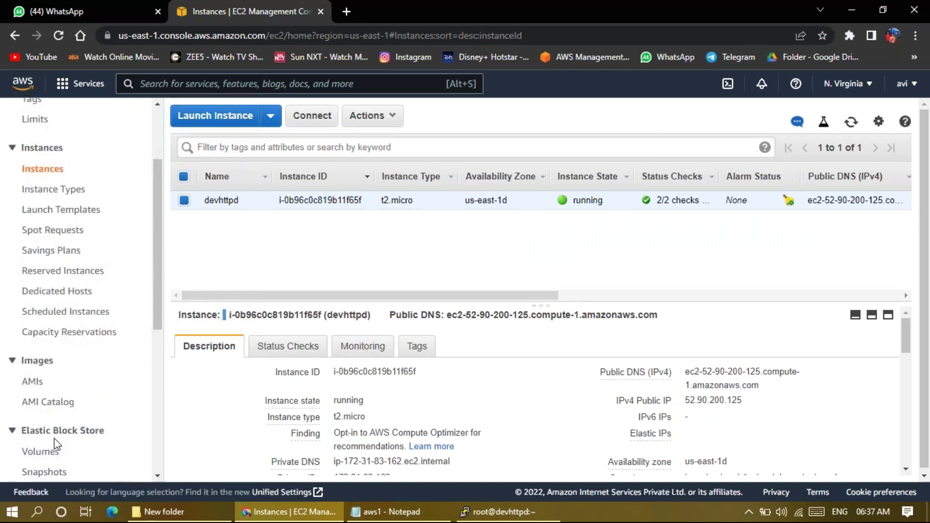
click(41, 453)
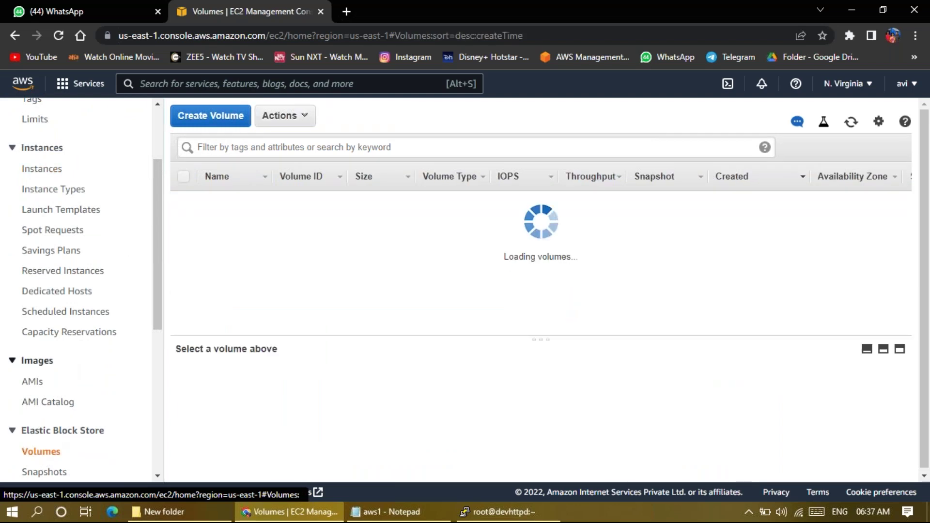
click(184, 200)
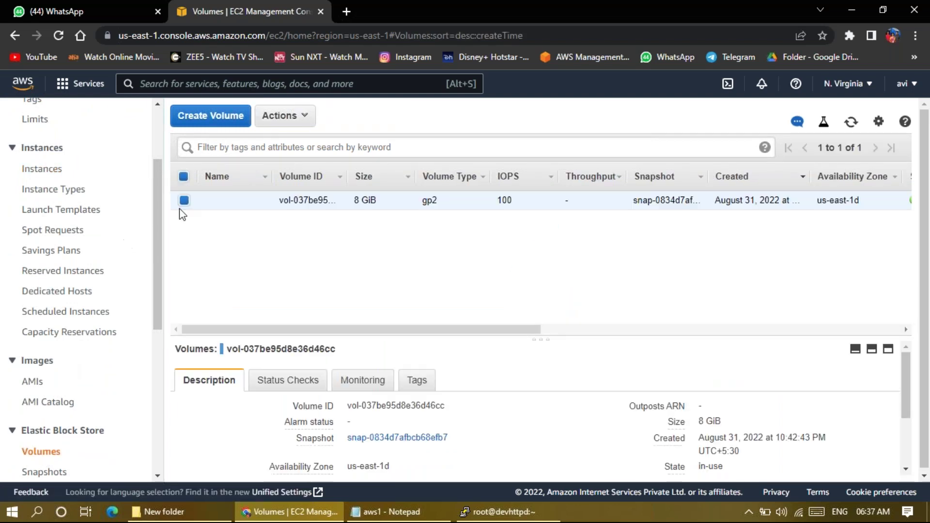
click(199, 118)
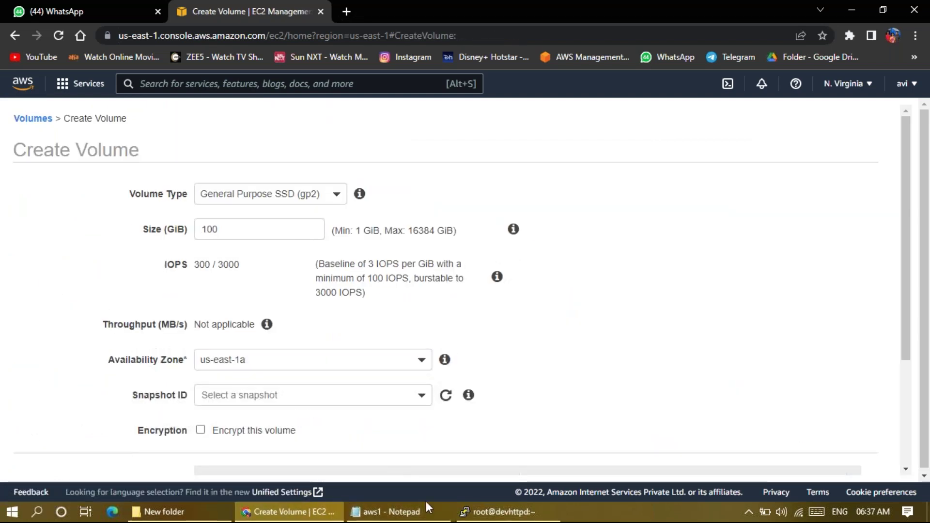
Step: Open Paint and draw a rectangle about 490 × 308 px with a smaller rectangle inside it
mouse_move(365, 520)
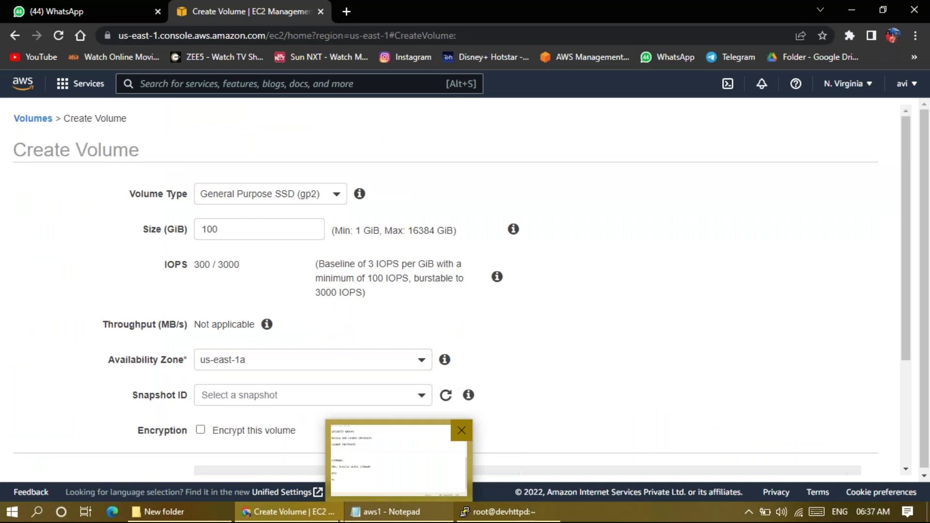
click(42, 512)
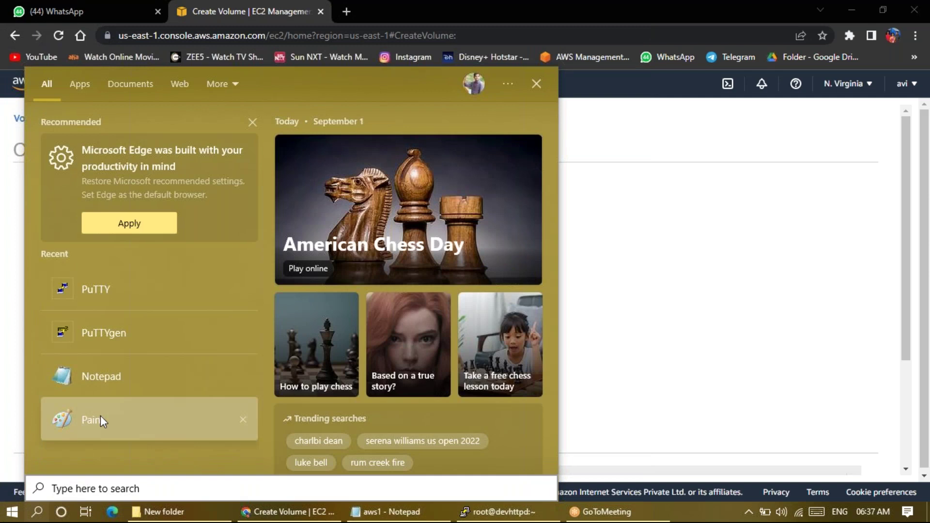
click(101, 417)
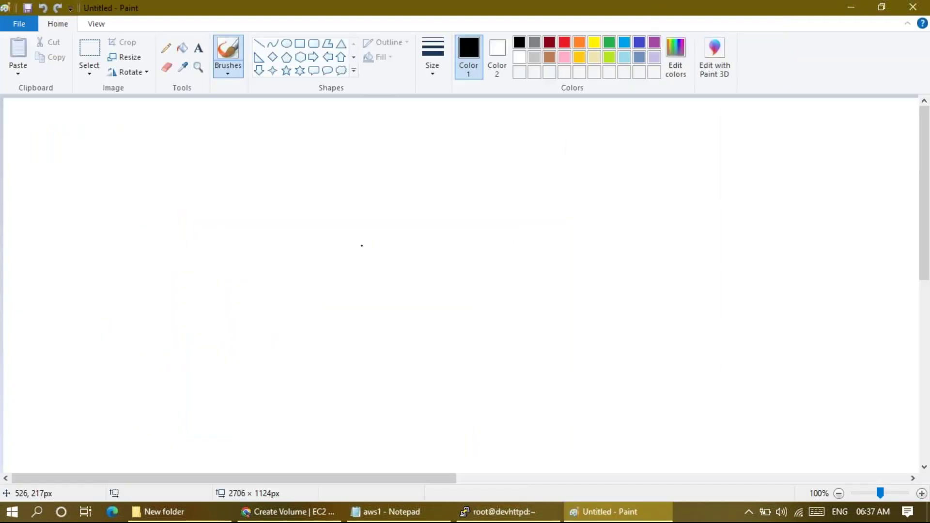
click(300, 45)
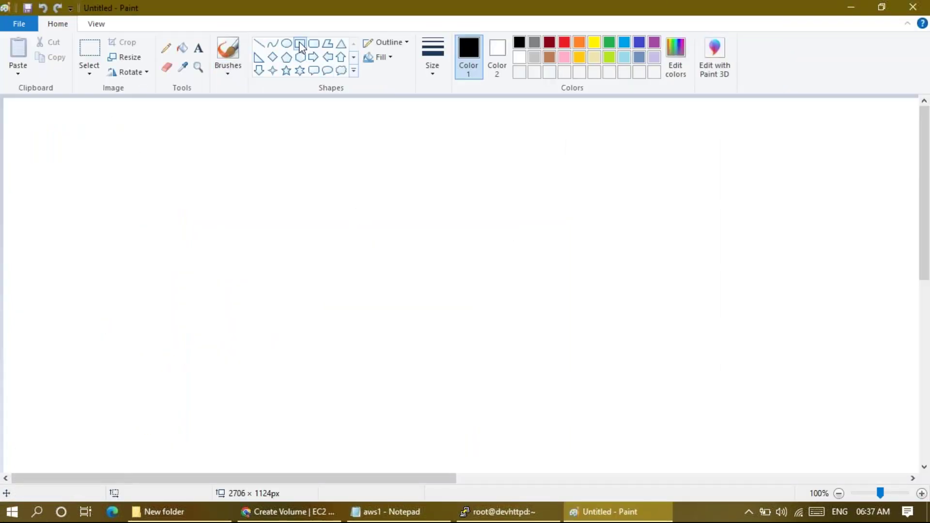
mouse_move(175, 185)
mouse_down()
mouse_move(214, 318)
mouse_move(318, 369)
mouse_move(426, 373)
mouse_move(460, 394)
mouse_move(508, 394)
mouse_up()
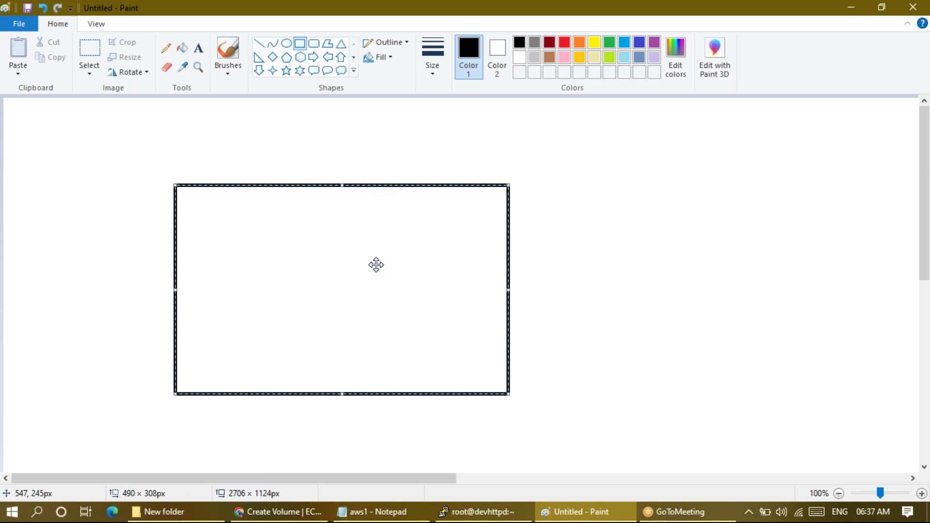
drag(245, 262, 298, 226)
click(163, 217)
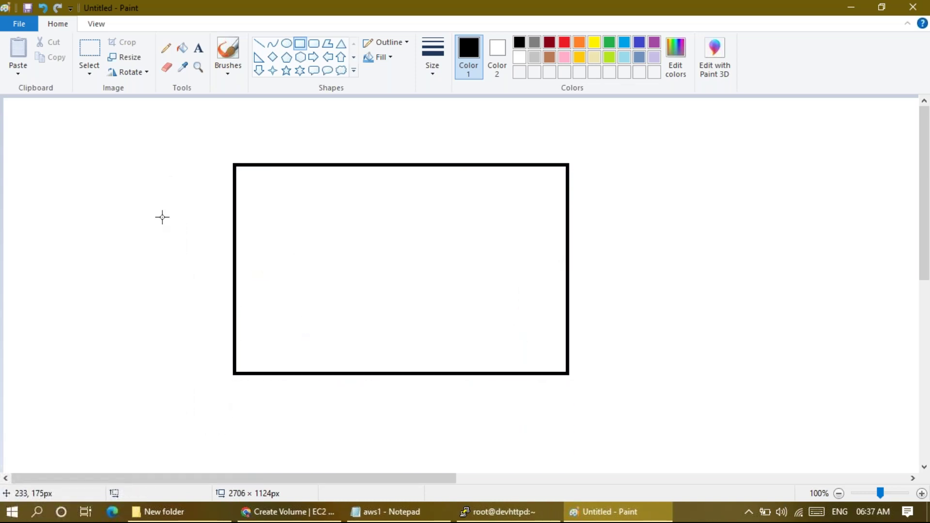
mouse_move(295, 212)
mouse_down()
mouse_move(319, 295)
mouse_move(465, 309)
mouse_move(412, 344)
mouse_move(453, 337)
mouse_up()
click(481, 192)
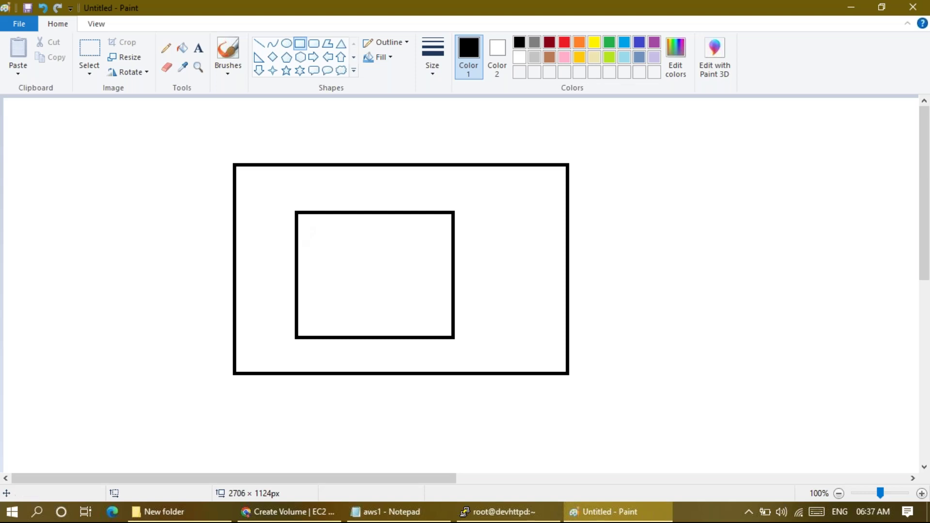
Step: Switch to File Explorer and examine the computer's drives under This PC, comparing them with the Paint sketch
click(184, 512)
scroll(68, 160, up, 3)
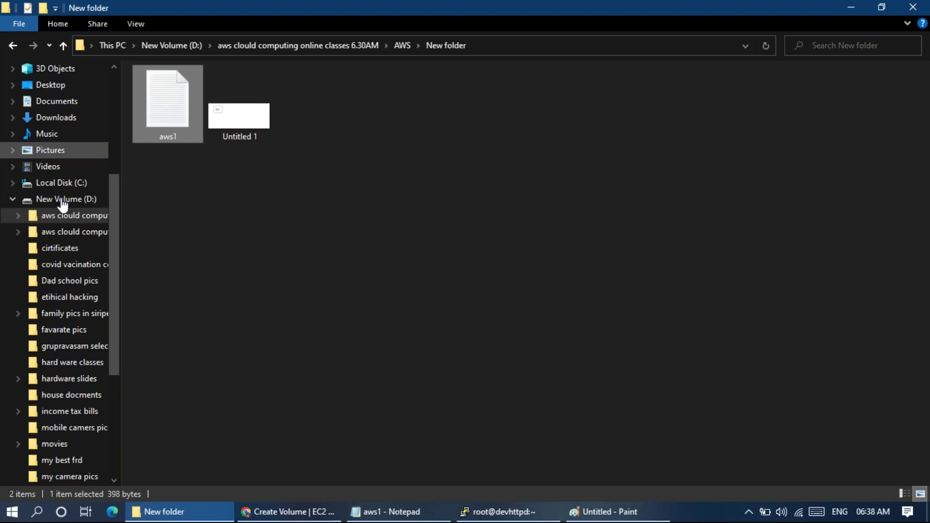
scroll(55, 164, up, 2)
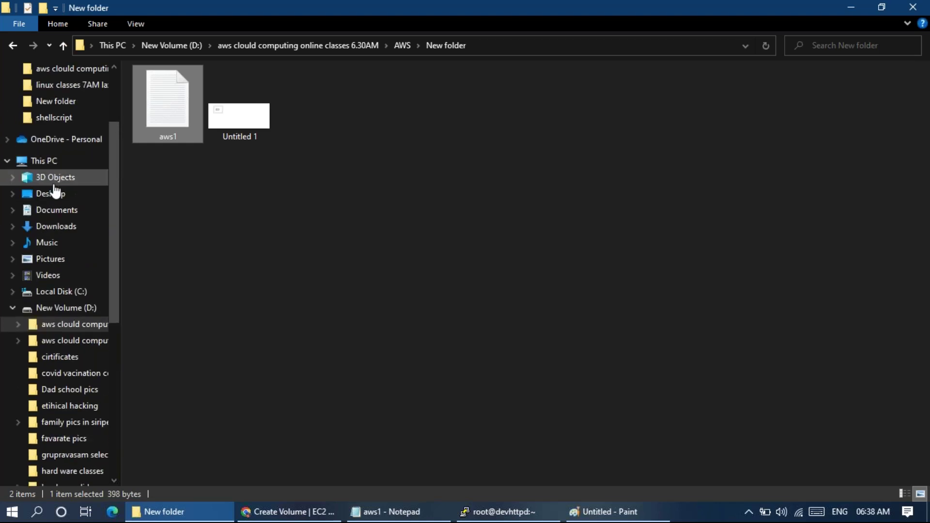
click(52, 163)
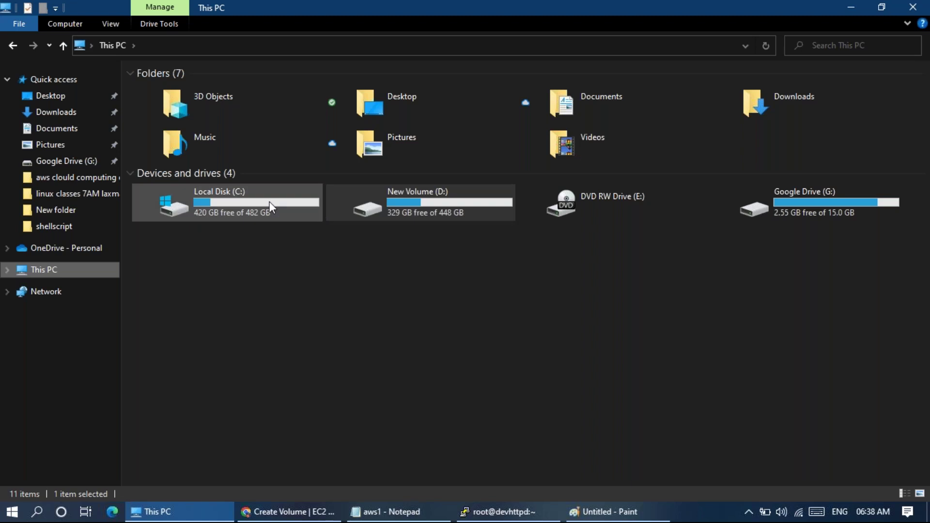
click(396, 220)
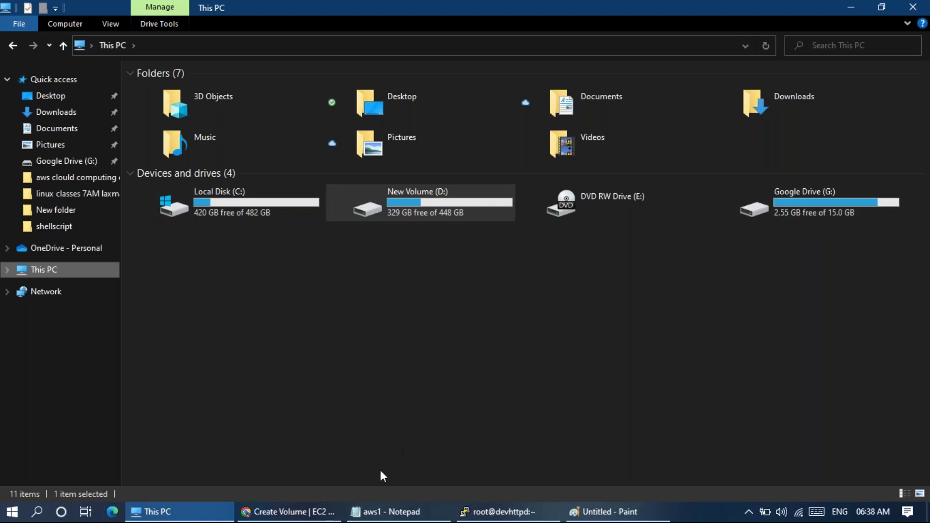
click(591, 517)
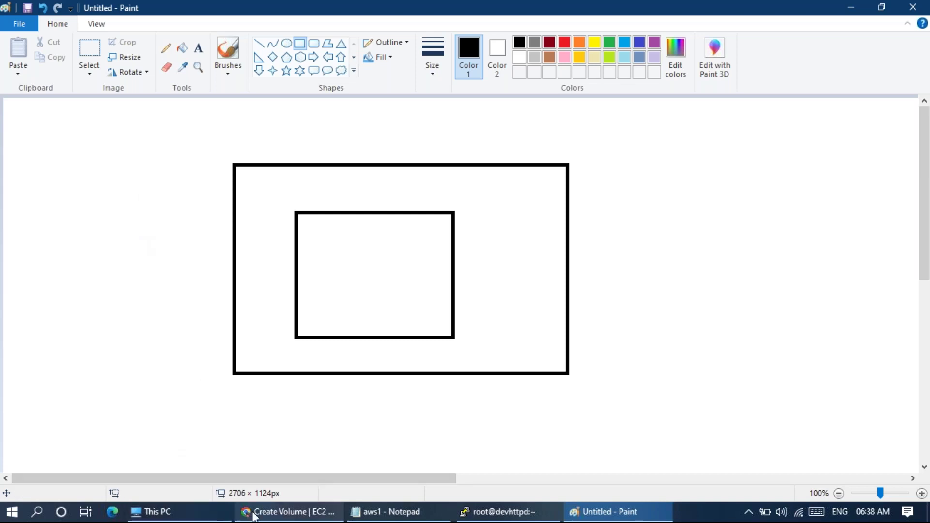
click(218, 513)
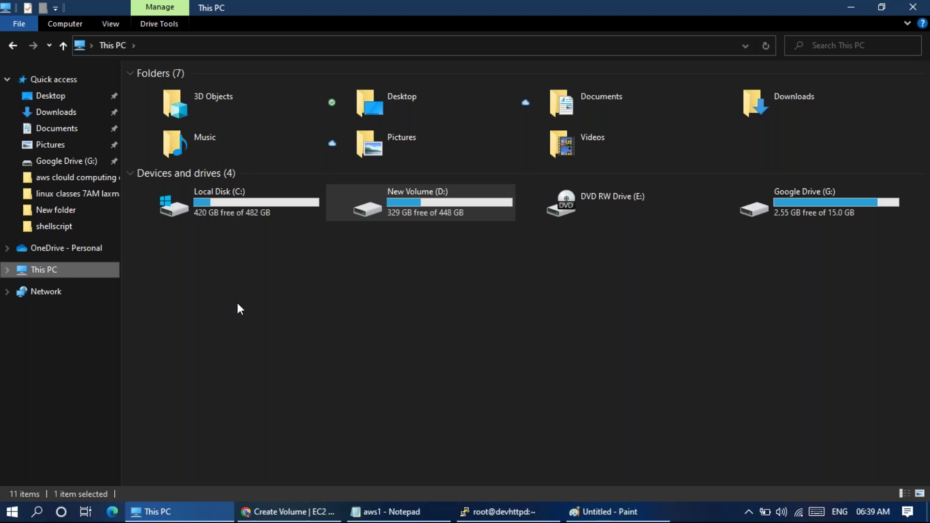
Step: Return to Paint and draw two roughly horizontal lines dividing the inner rectangle into three sections
click(610, 511)
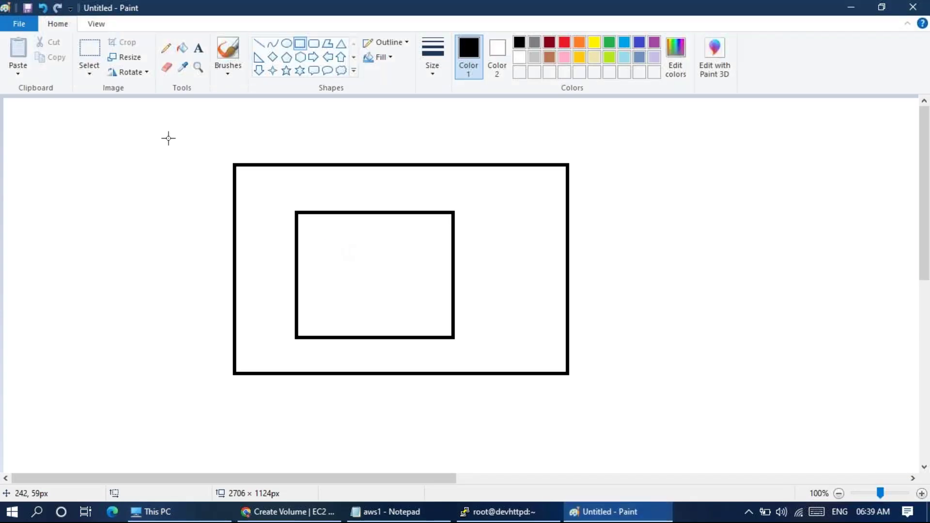
click(259, 45)
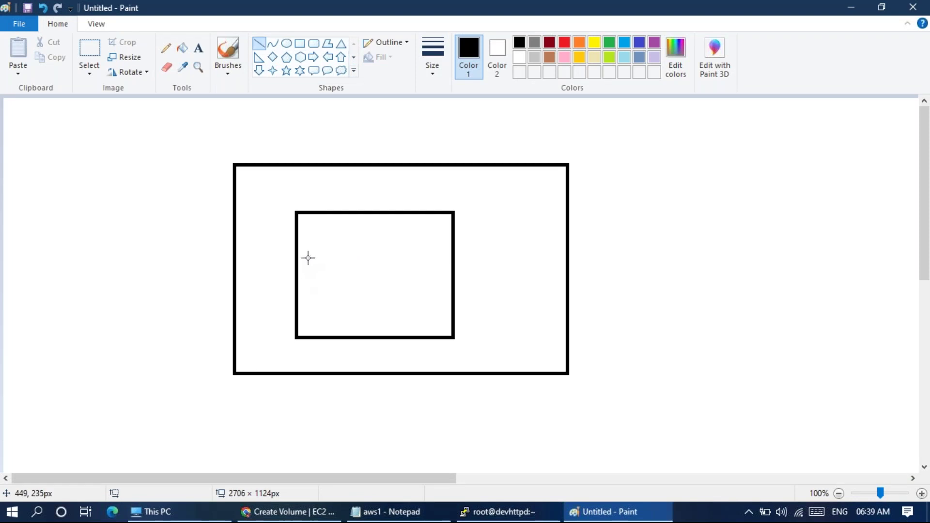
drag(298, 258, 458, 255)
click(285, 301)
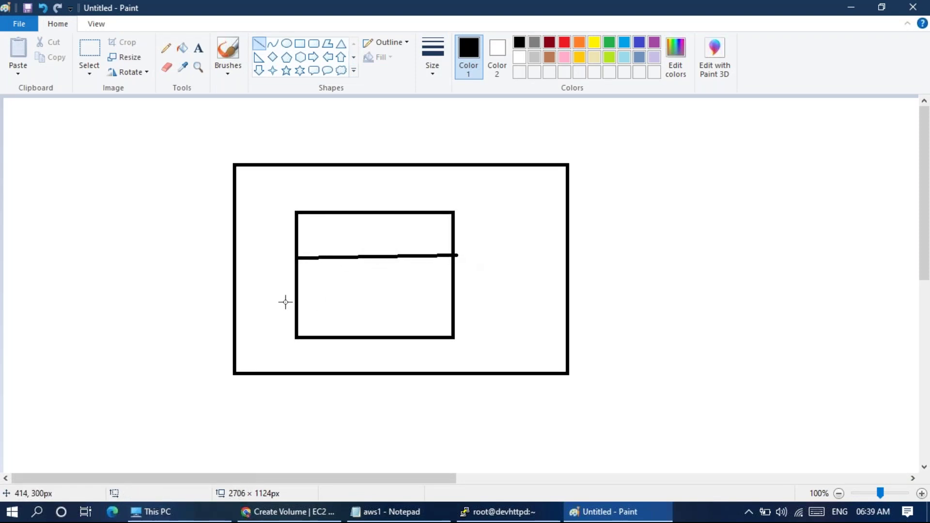
drag(297, 301, 497, 291)
click(472, 305)
Step: Label the three sections of the inner rectangle c, d and e from top to bottom with the Text tool
click(198, 48)
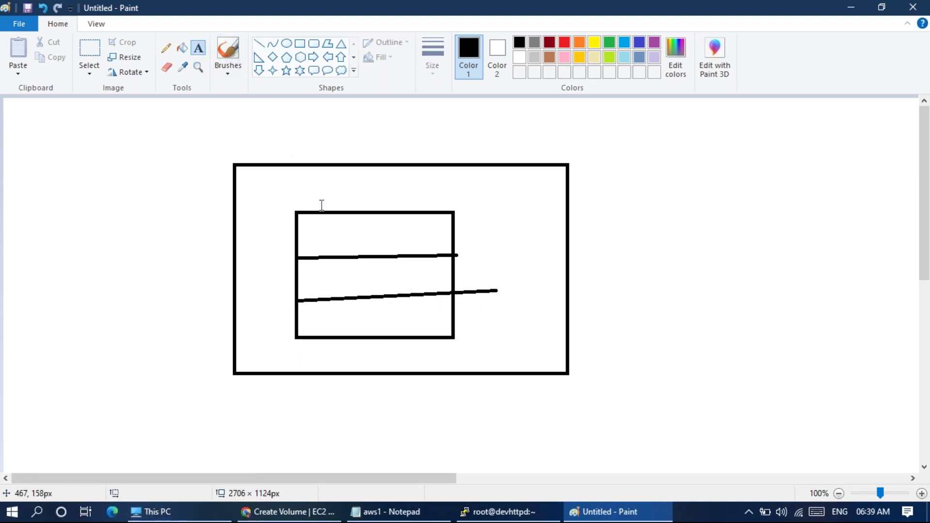
click(332, 236)
text(c)
click(329, 272)
click(329, 272)
text(d)
click(345, 318)
click(343, 310)
text(e)
click(337, 389)
mouse_move(351, 519)
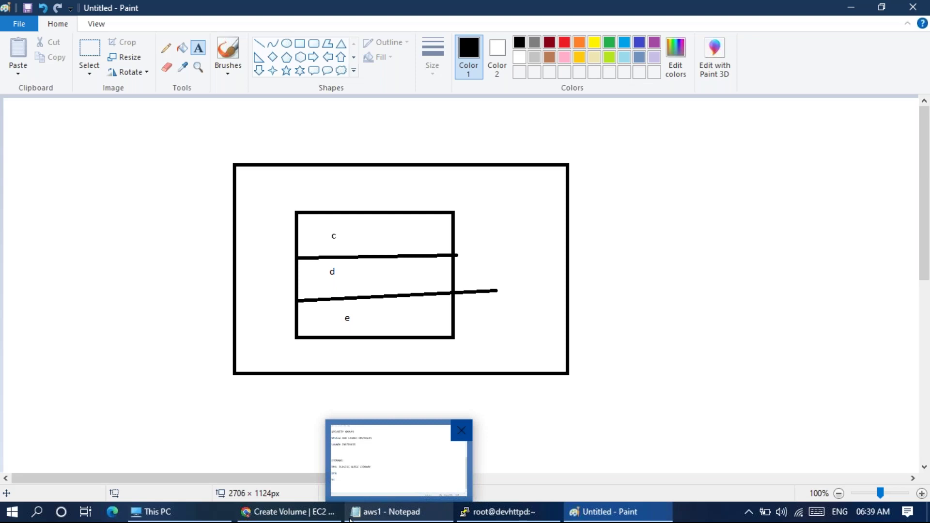
click(567, 392)
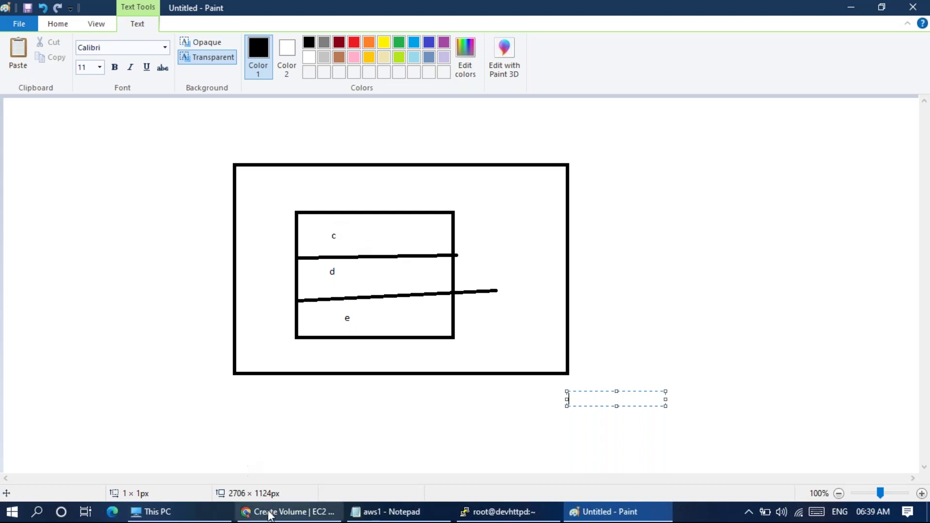
Step: Switch to File Explorer and open Local Disk (C:) to view its folders
click(184, 512)
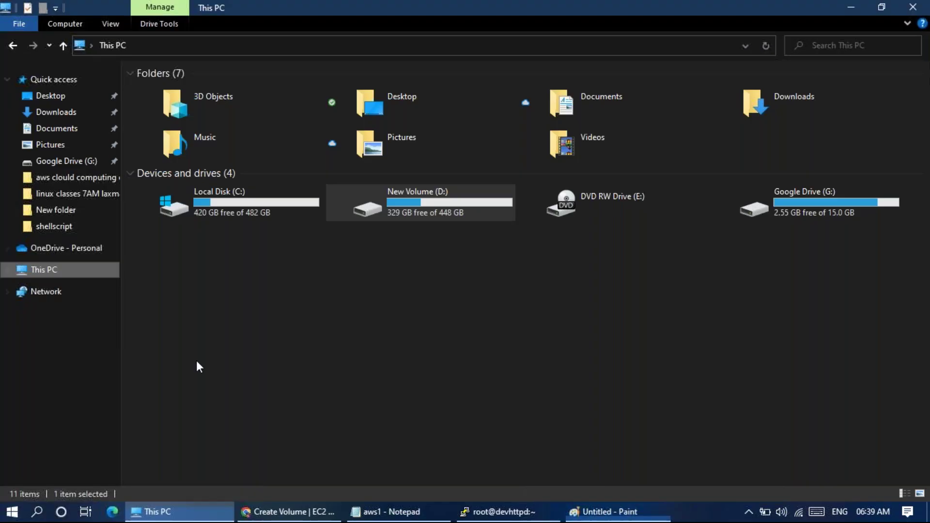
double_click(270, 207)
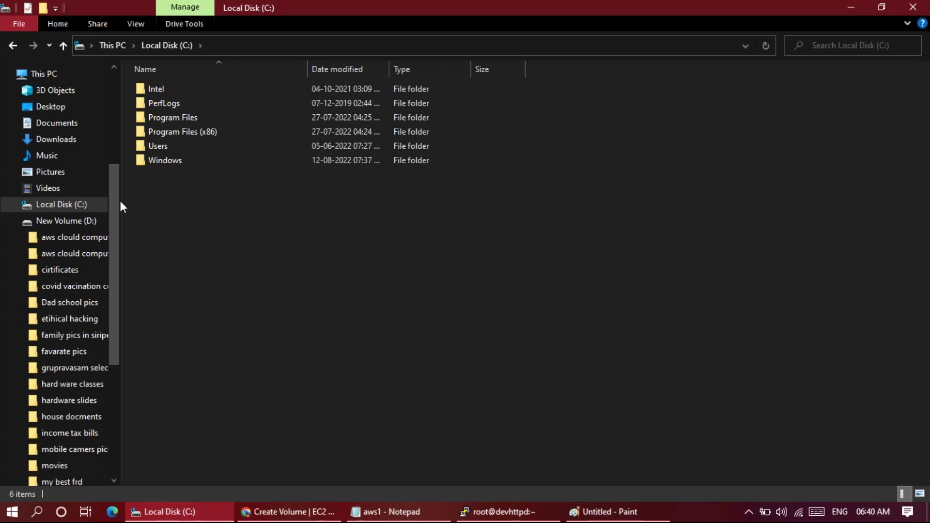
Step: Return to the PuTTY terminal and highlight xvda, its partition xvda1 and the mount point / in the lsblk output
click(499, 513)
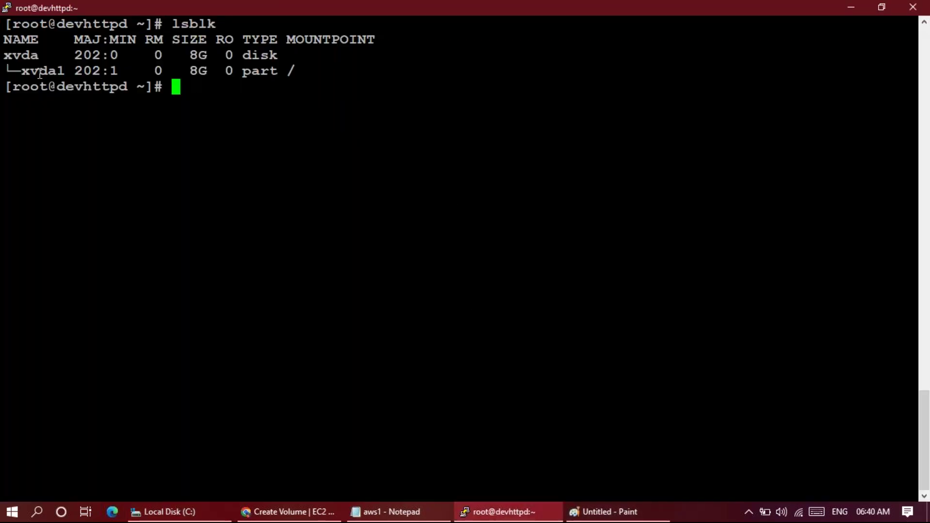
double_click(28, 56)
click(40, 78)
double_click(46, 73)
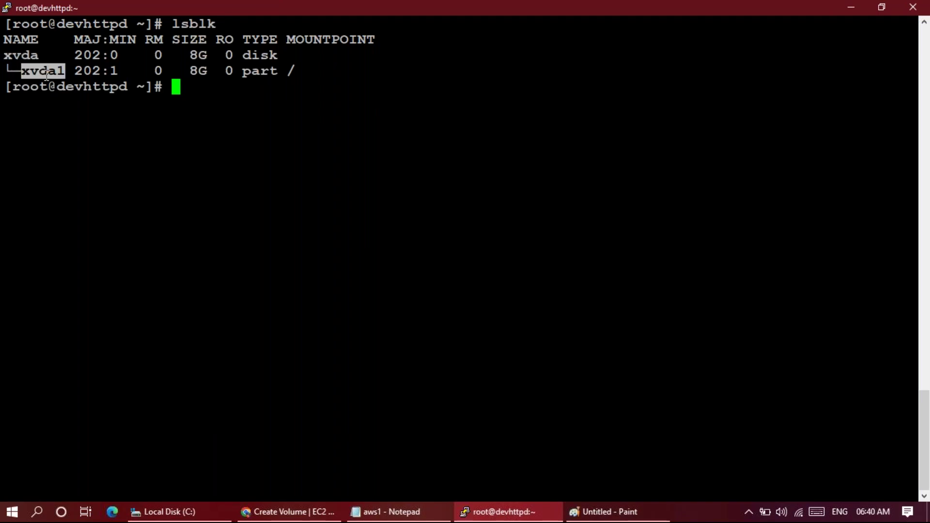
click(289, 72)
double_click(290, 71)
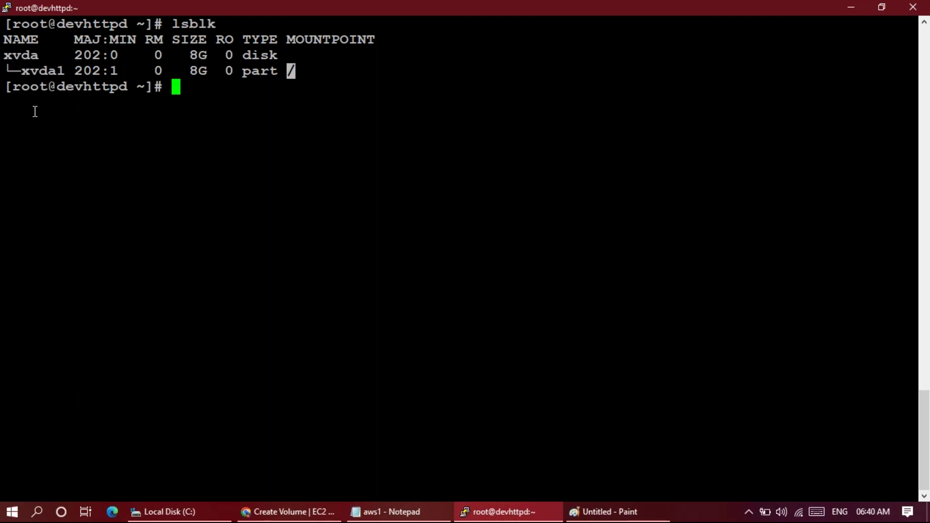
Step: Compare the partition drawing in Paint with the C: drive in File Explorer, the Create Volume form in Chrome and the lsblk output in PuTTY
mouse_move(288, 512)
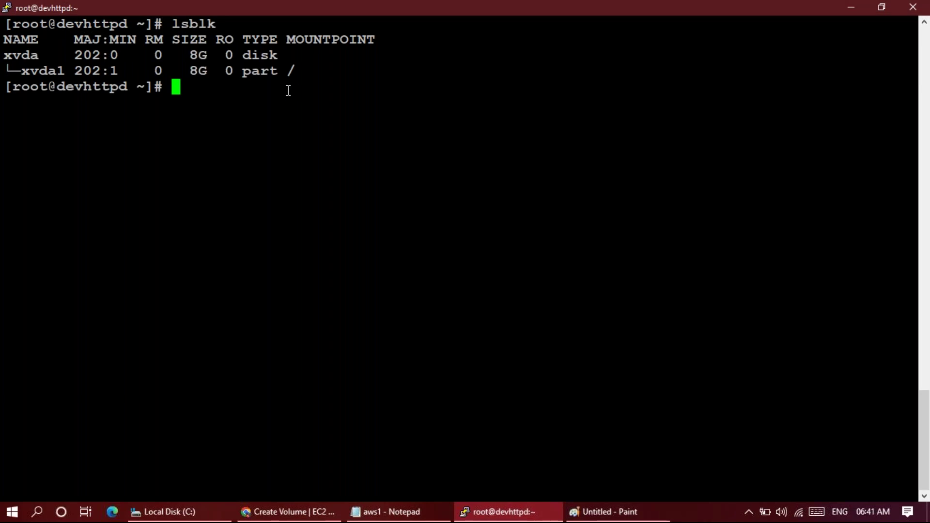
click(599, 512)
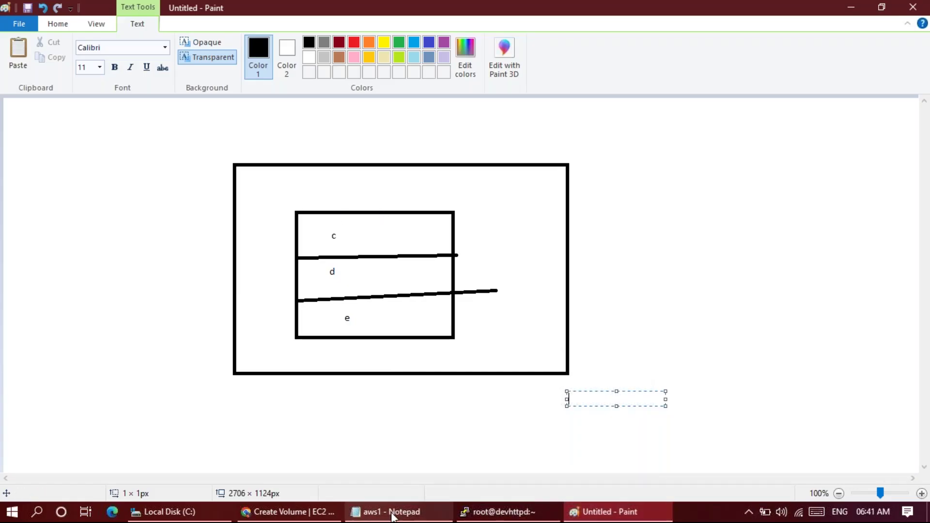
click(194, 512)
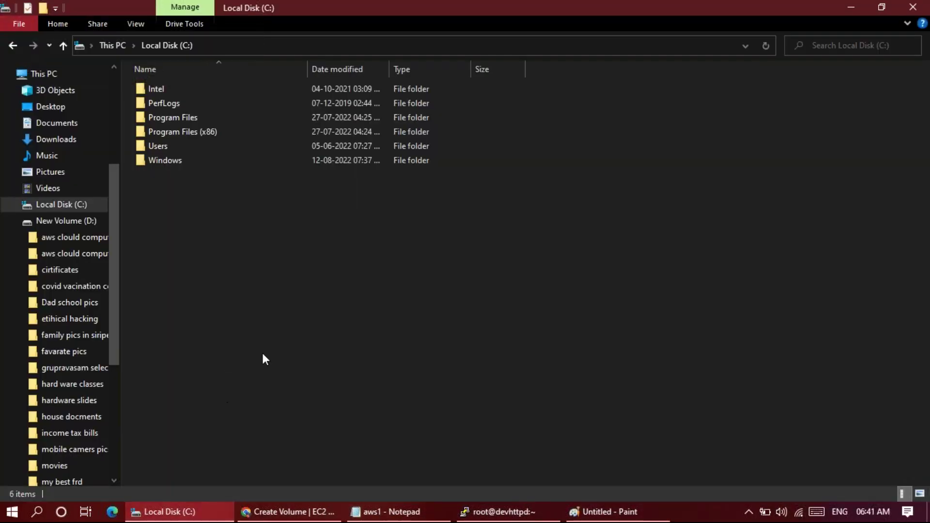
click(288, 511)
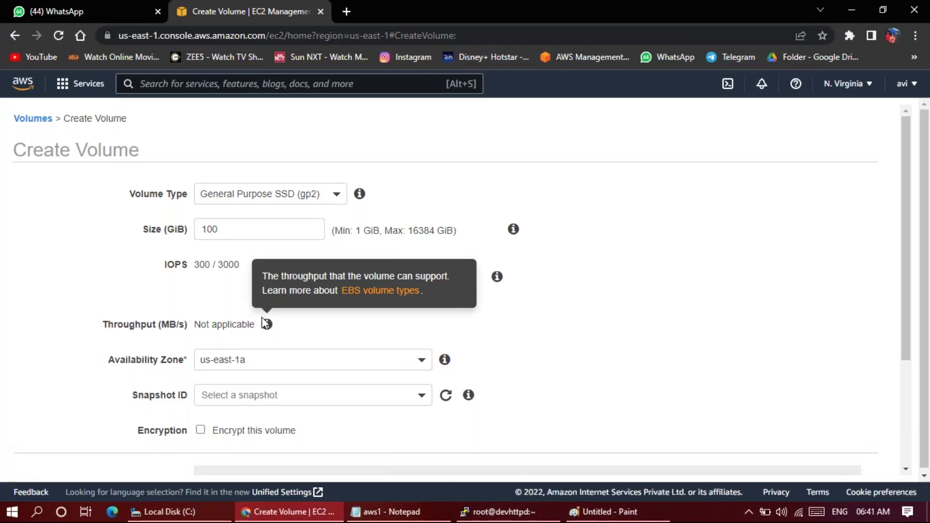
click(605, 511)
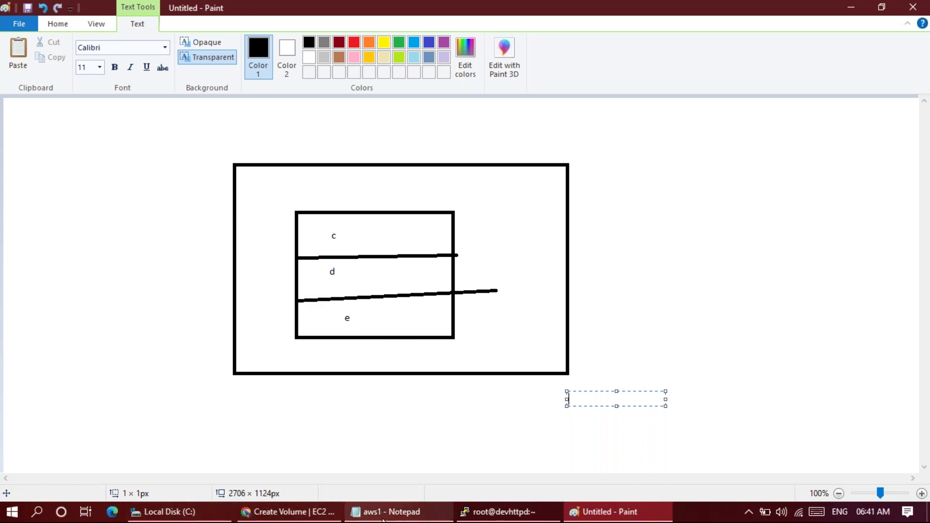
click(505, 507)
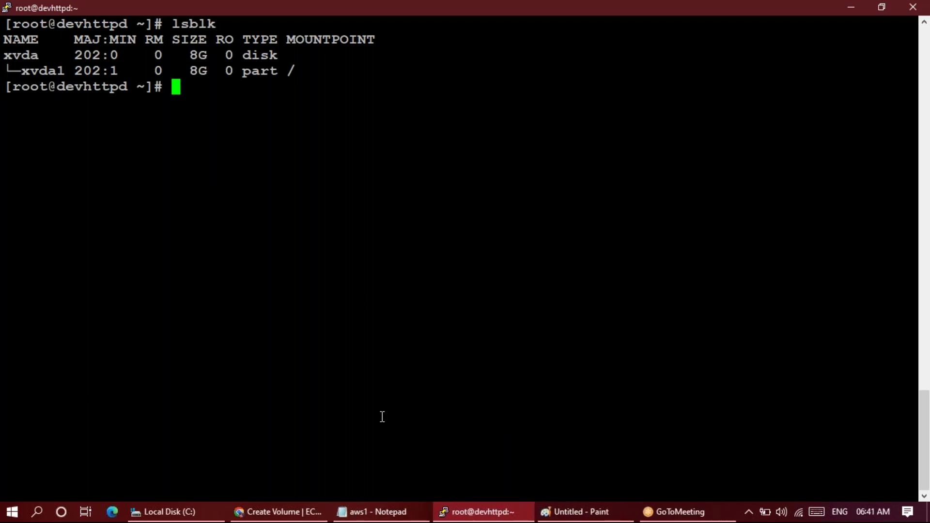
click(278, 511)
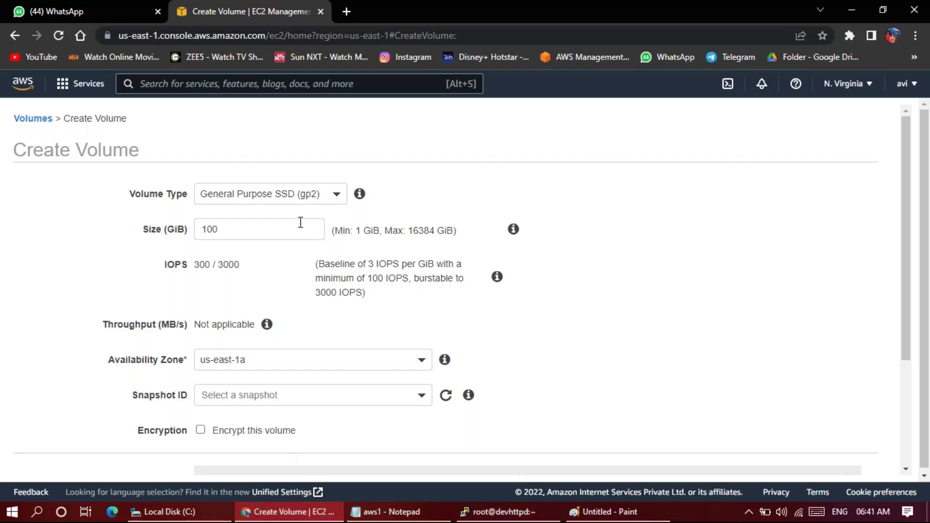
double_click(259, 231)
key(BackSpace)
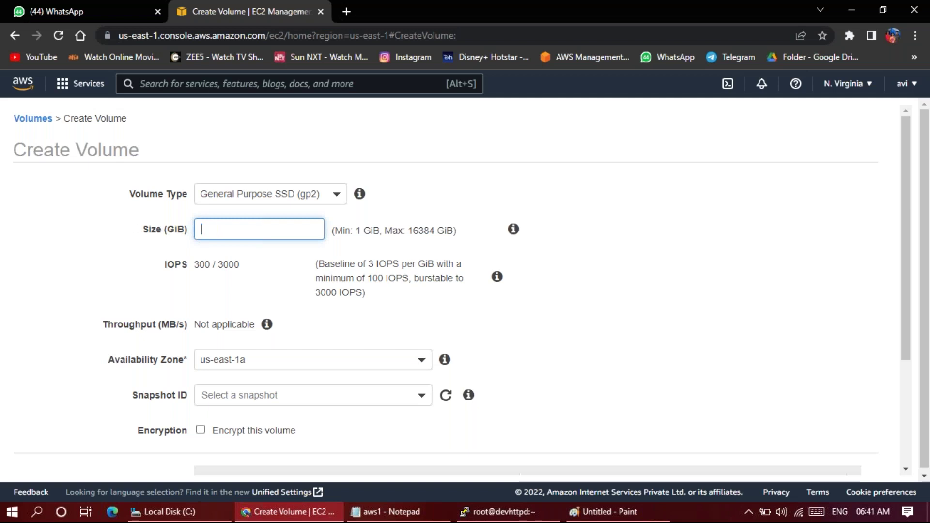
text(10)
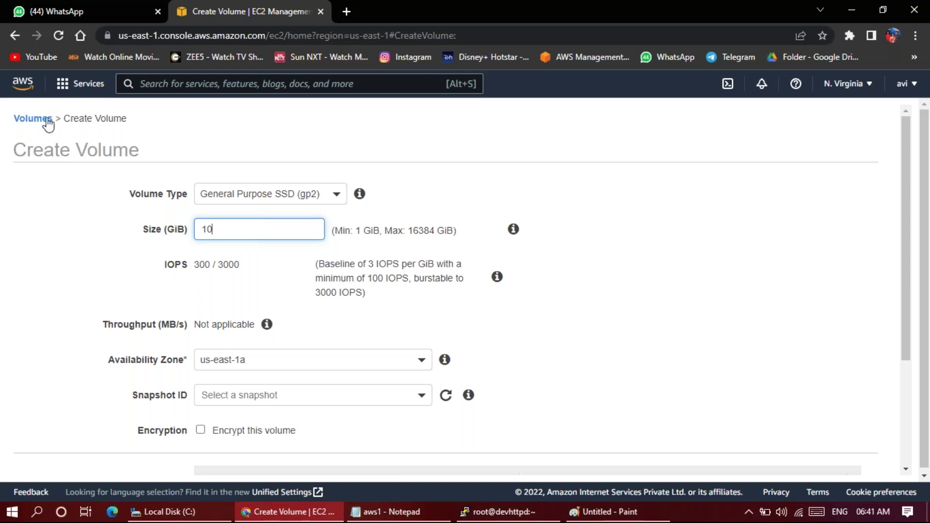
click(15, 35)
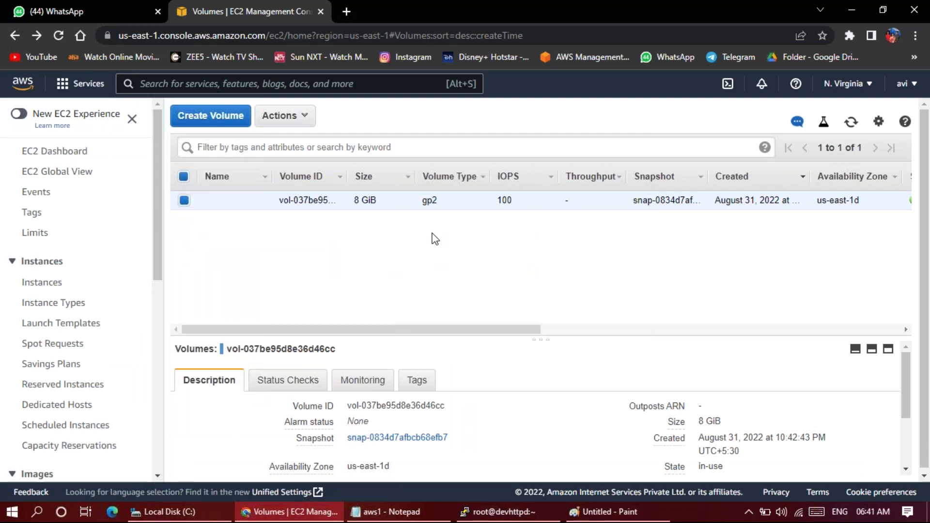
Step: View the EC2 instances list to check the devhttpd instance's availability zone and compare it with the AWS region list
click(41, 282)
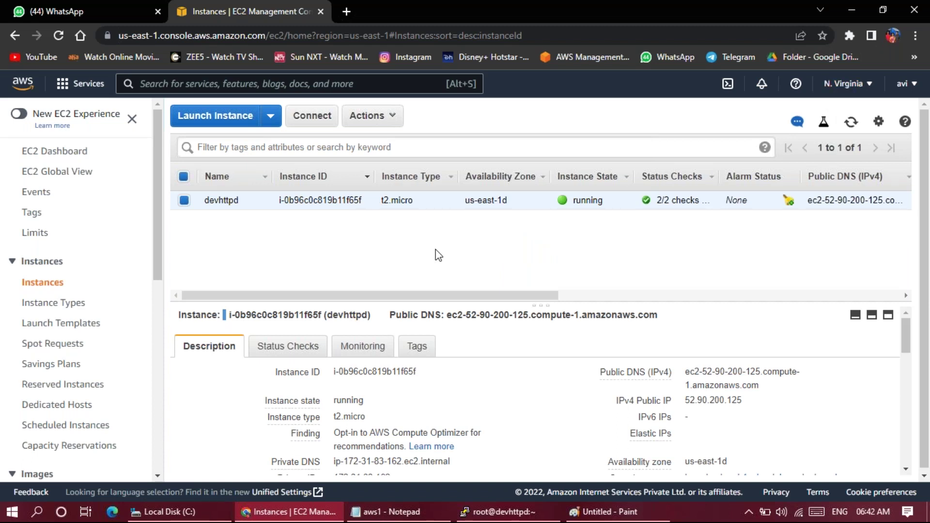
click(847, 85)
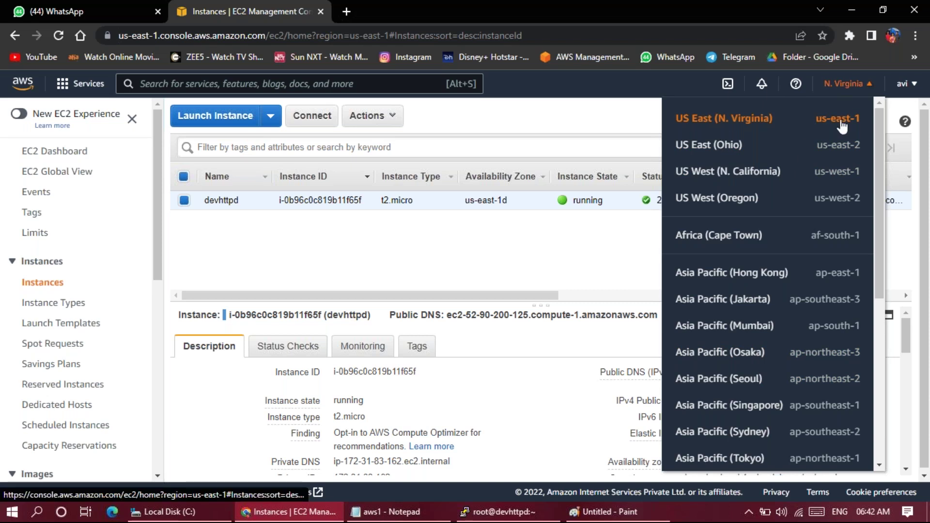
click(736, 123)
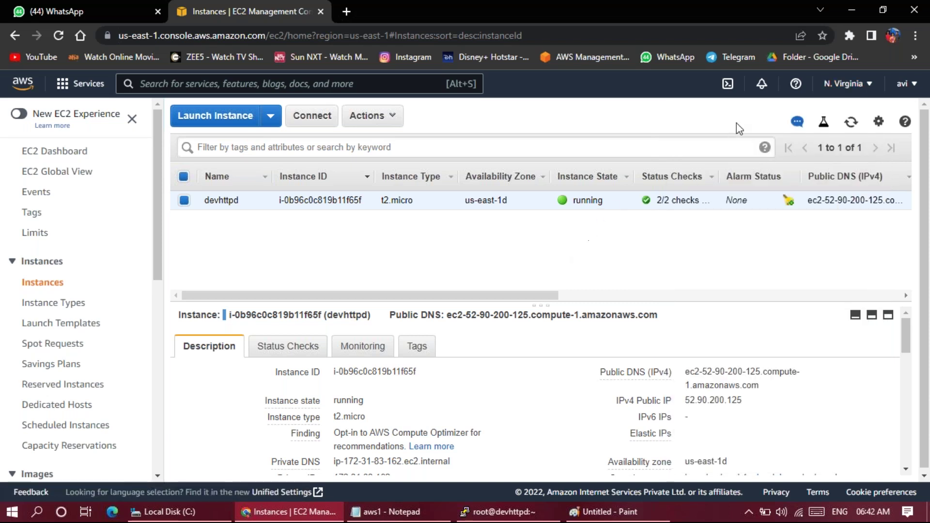
click(837, 86)
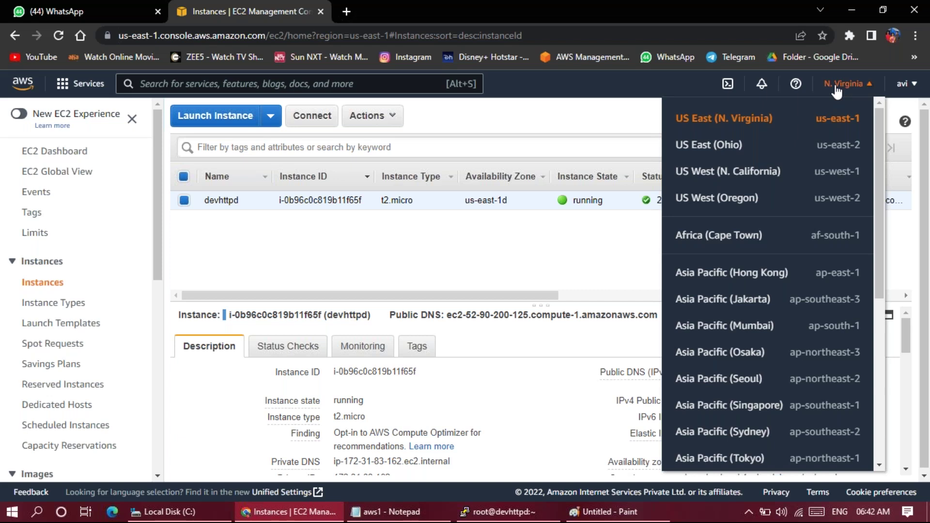
click(528, 225)
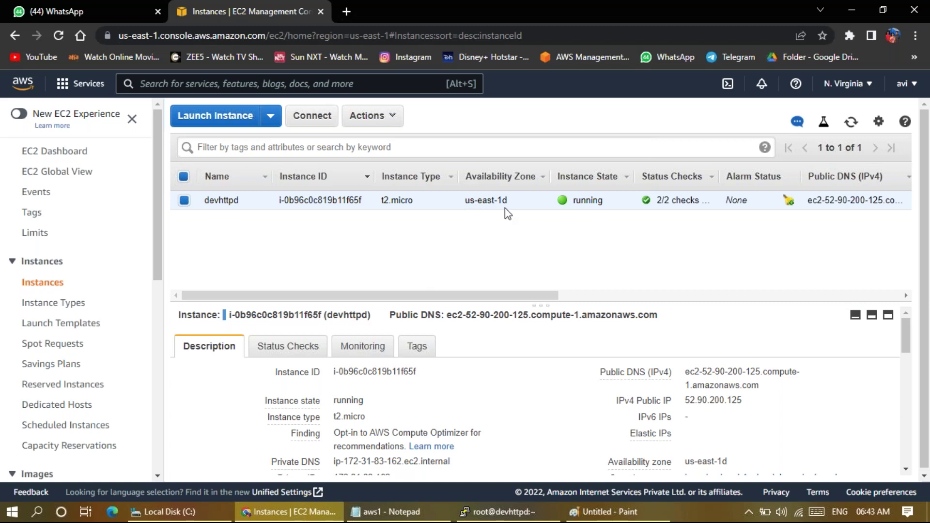
Step: Start creating a new EBS volume with a size of 10 GiB in availability zone us-east-1d
scroll(117, 339, down, 3)
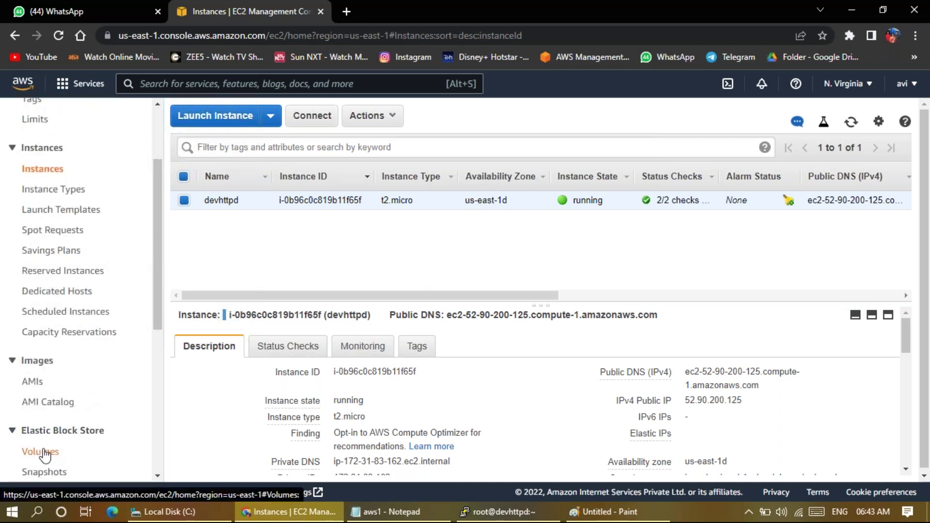
click(44, 453)
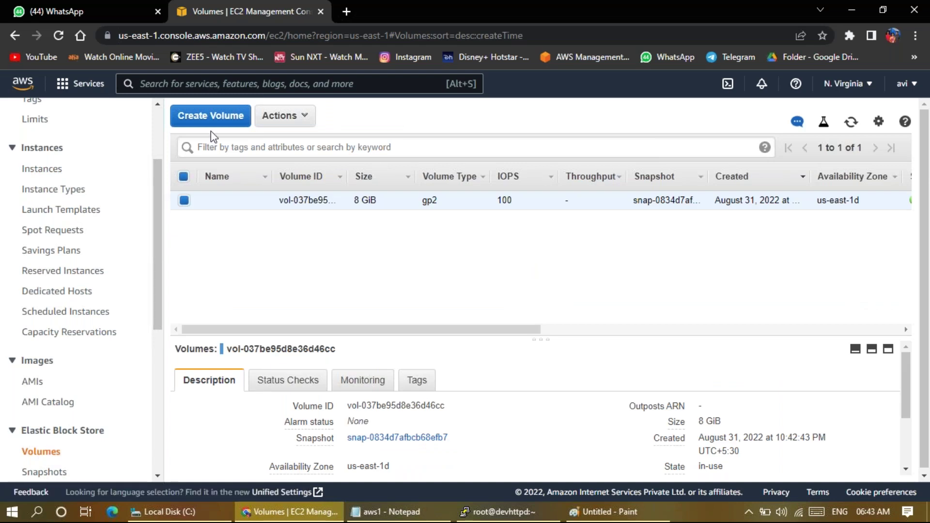
click(211, 118)
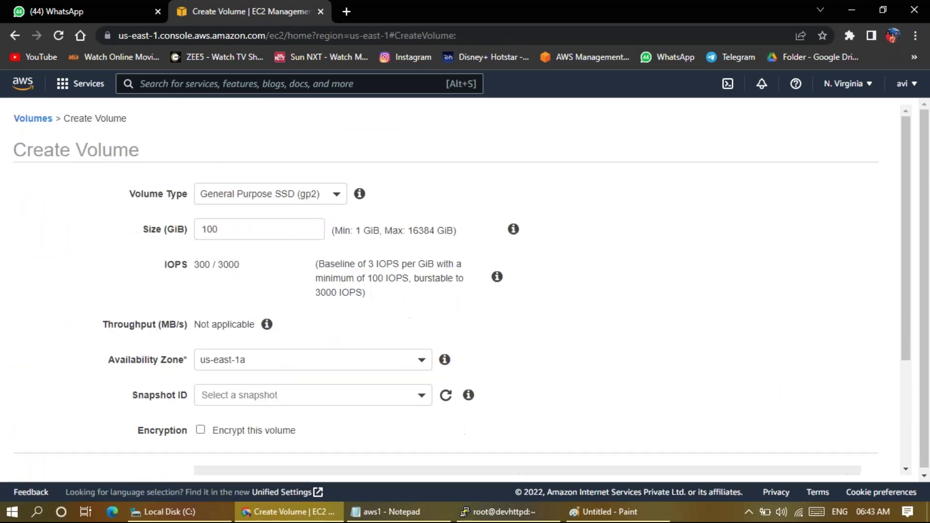
double_click(225, 232)
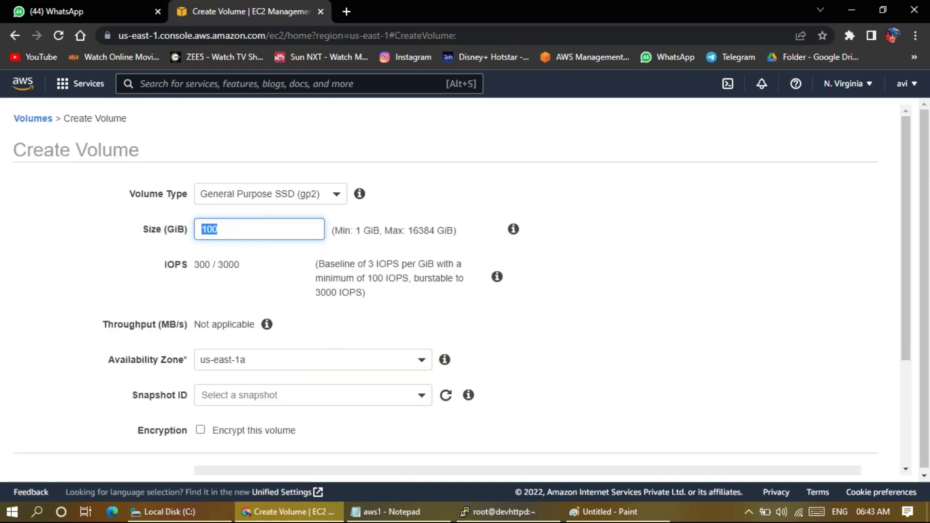
text(10)
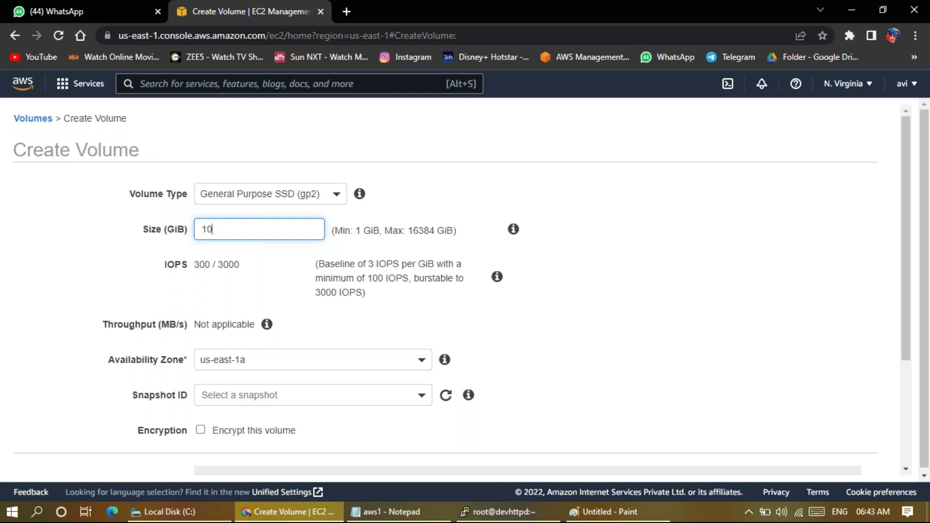
click(217, 367)
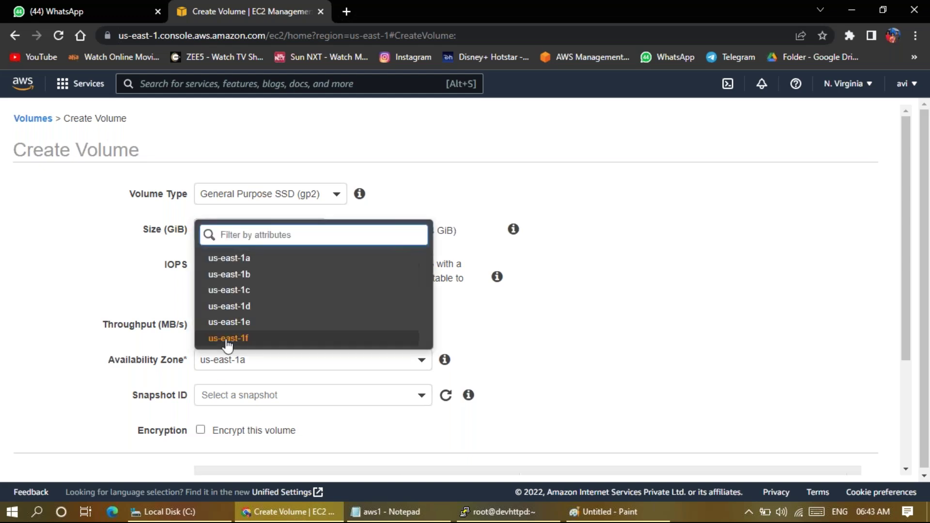
click(228, 307)
Step: Add a tag to the new volume with key Name and value devhttpd_2nddisk
scroll(665, 349, down, 2)
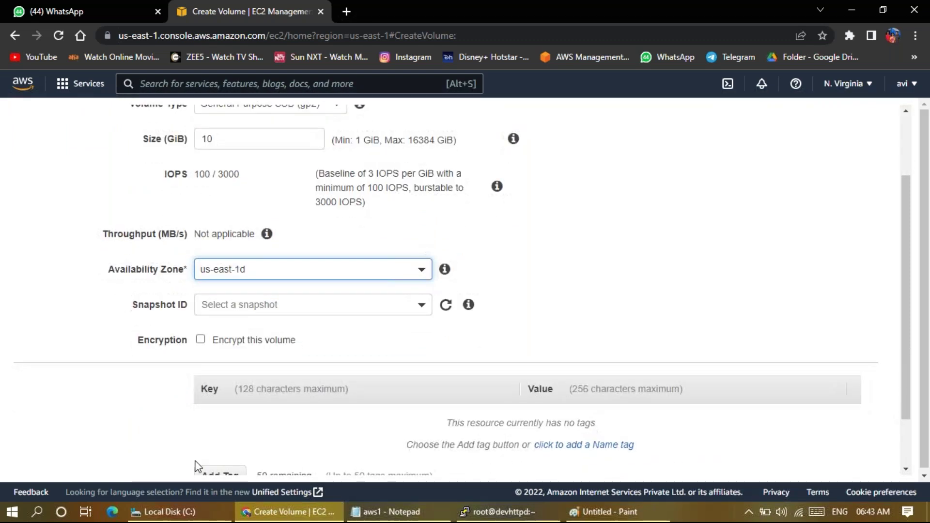
scroll(196, 466, down, 1)
click(219, 455)
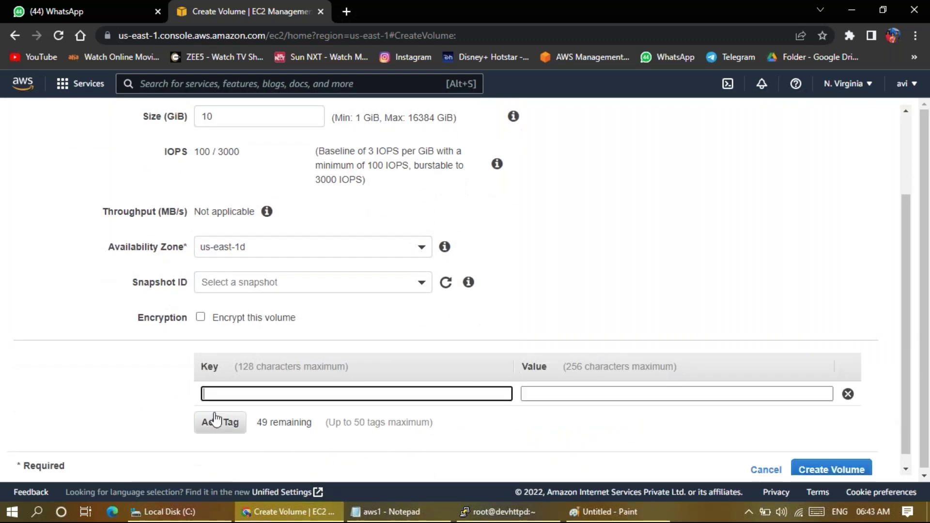
text(Name)
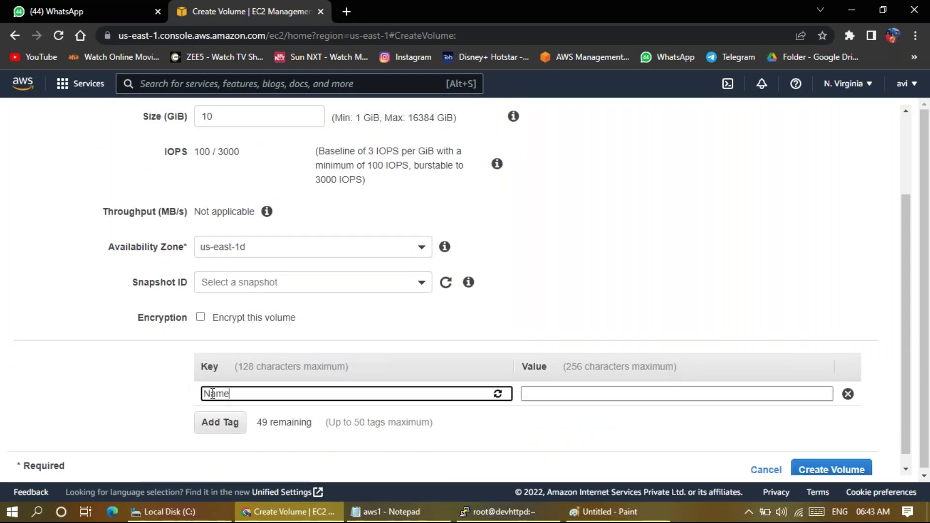
key(Tab)
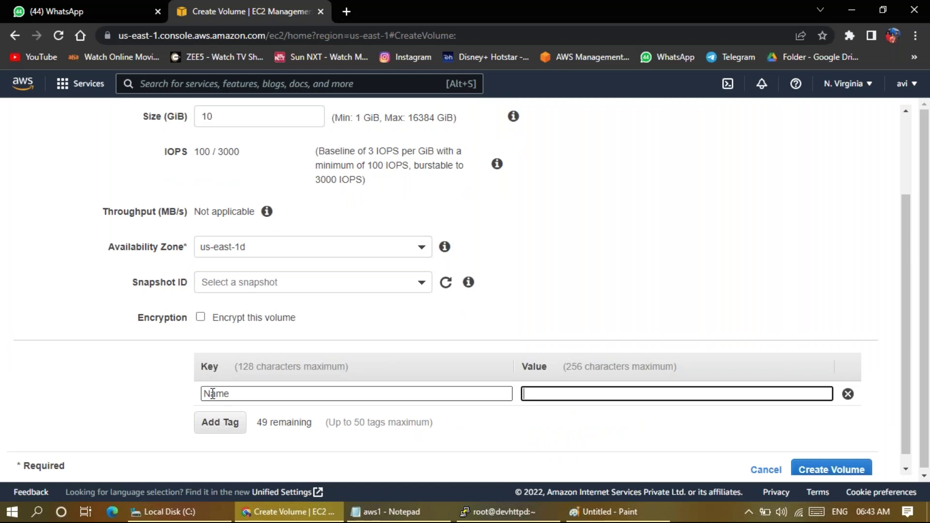
text(devht)
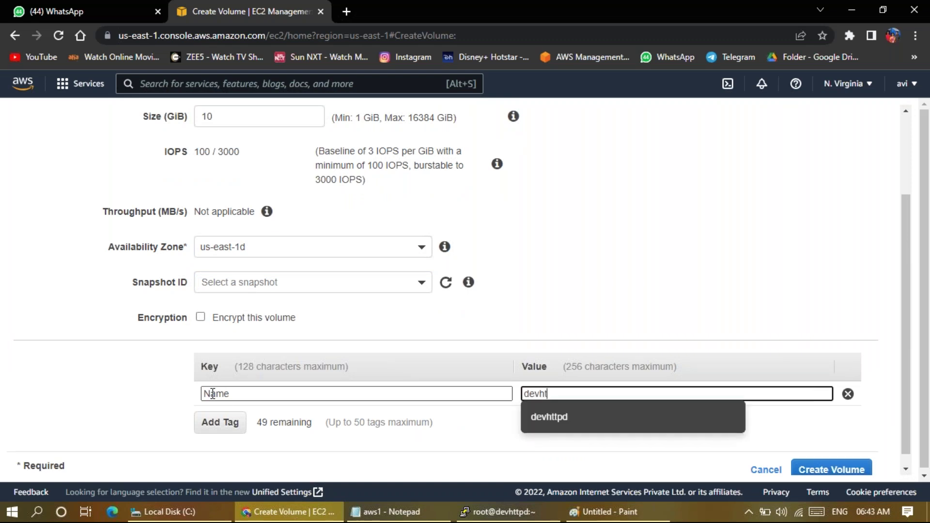
text(tpd_2nddisk)
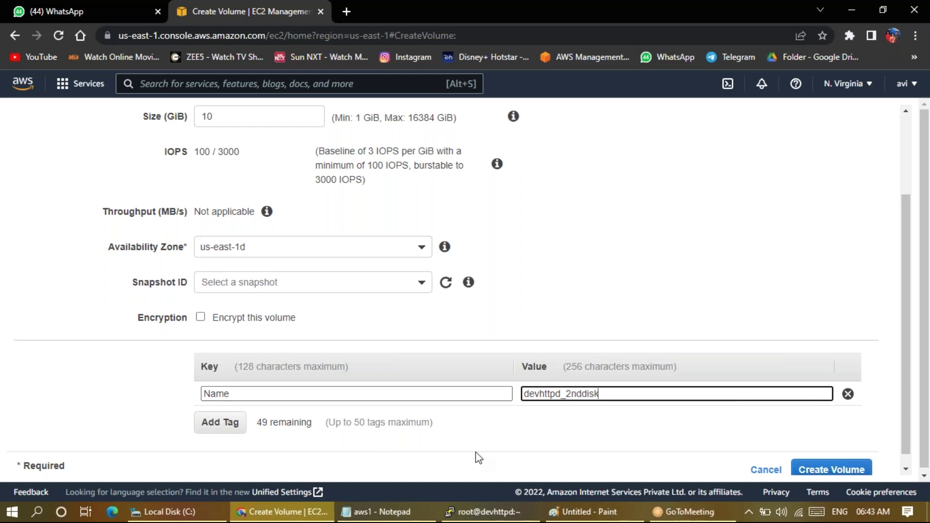
Step: Review the volume type options for the new volume and switch to the PuTTY terminal to view the lsblk output
scroll(455, 194, up, 3)
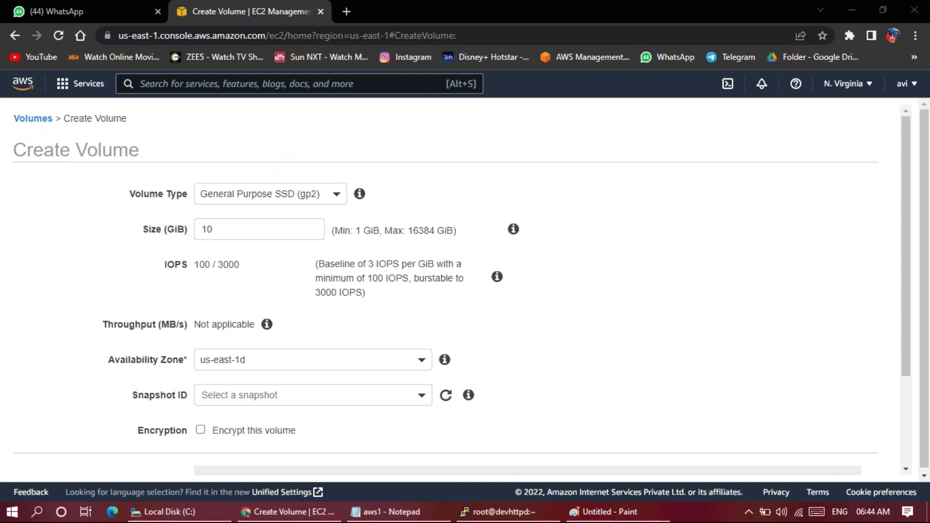
click(270, 193)
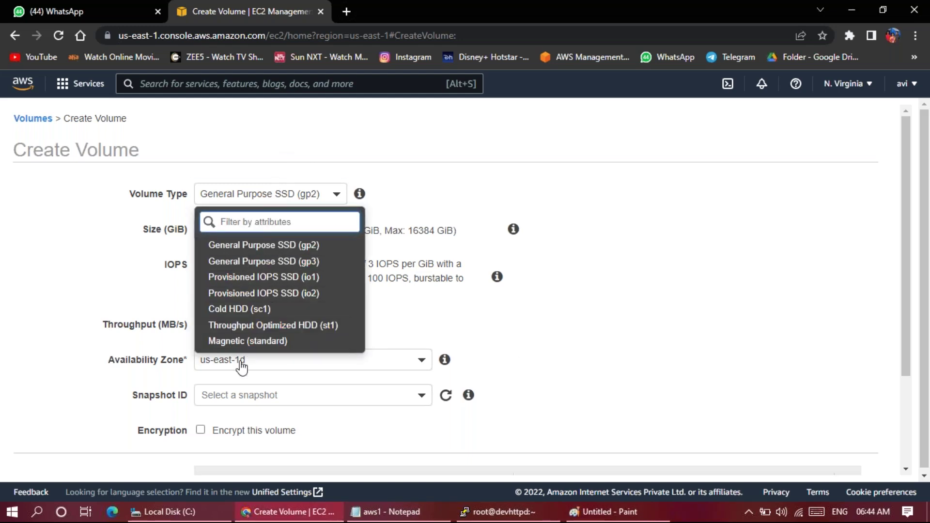
click(366, 139)
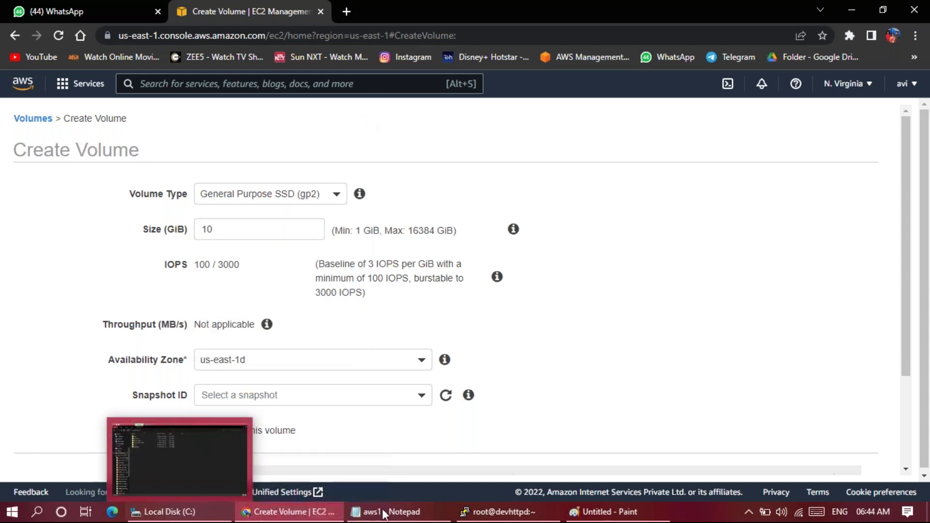
click(513, 512)
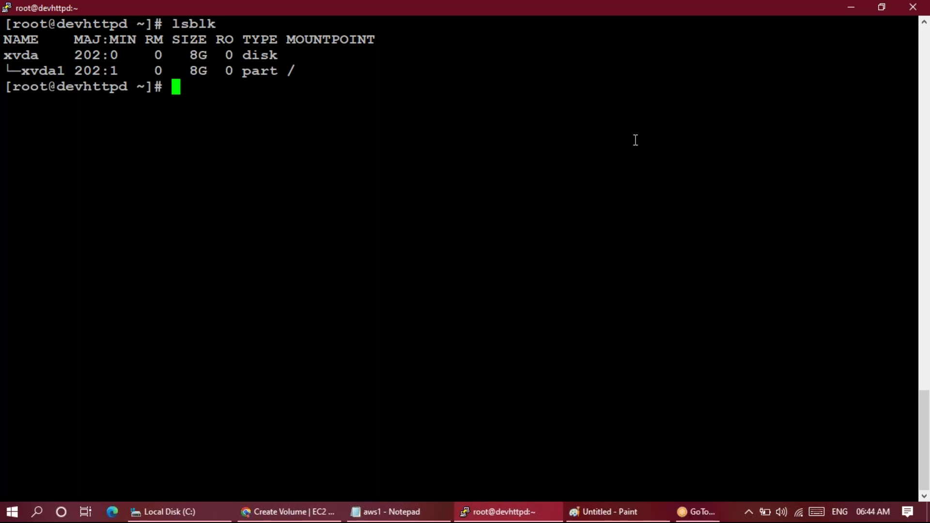
click(532, 175)
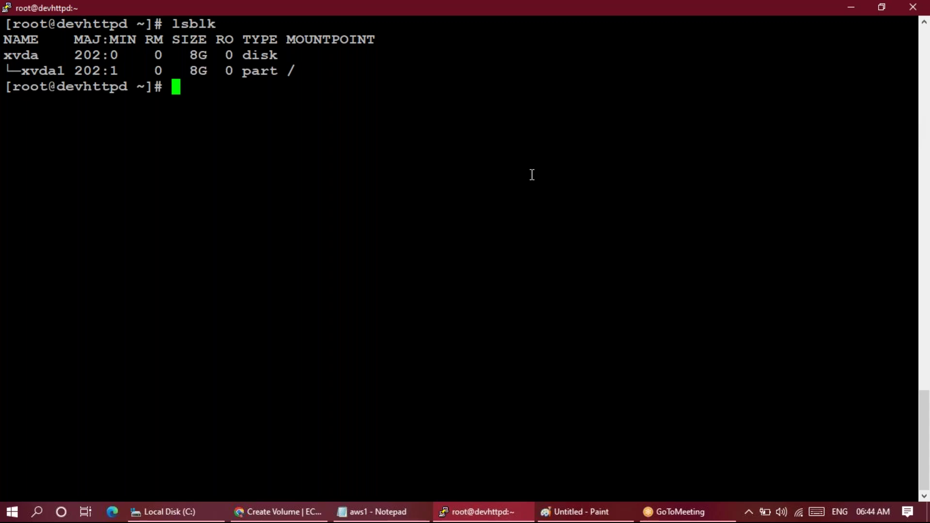
Step: Switch to Chrome and search Google for "ebs volumes type" in a new tab
click(276, 511)
click(347, 11)
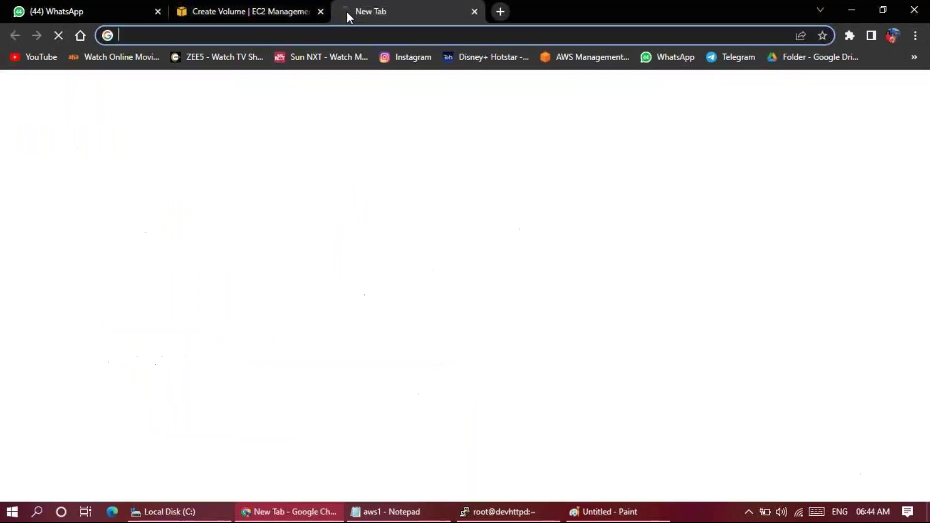
text(ebs)
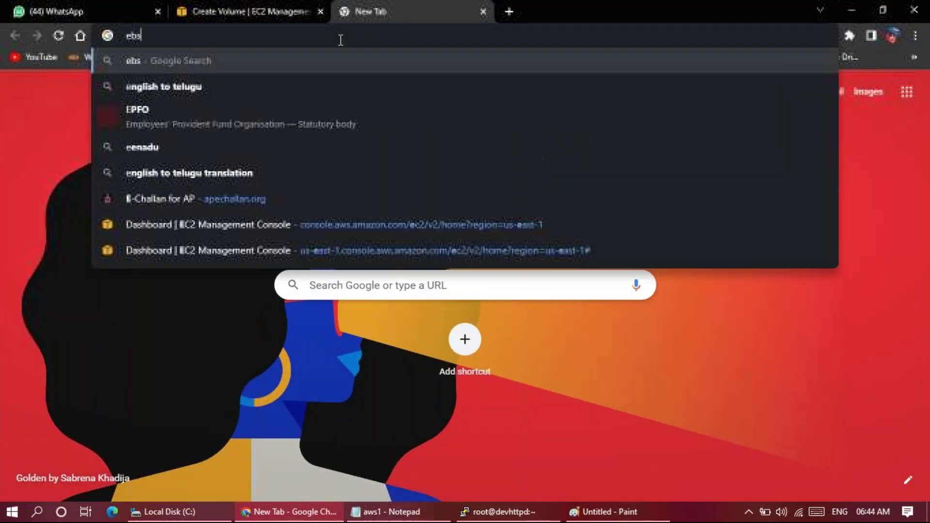
text( volumes ty)
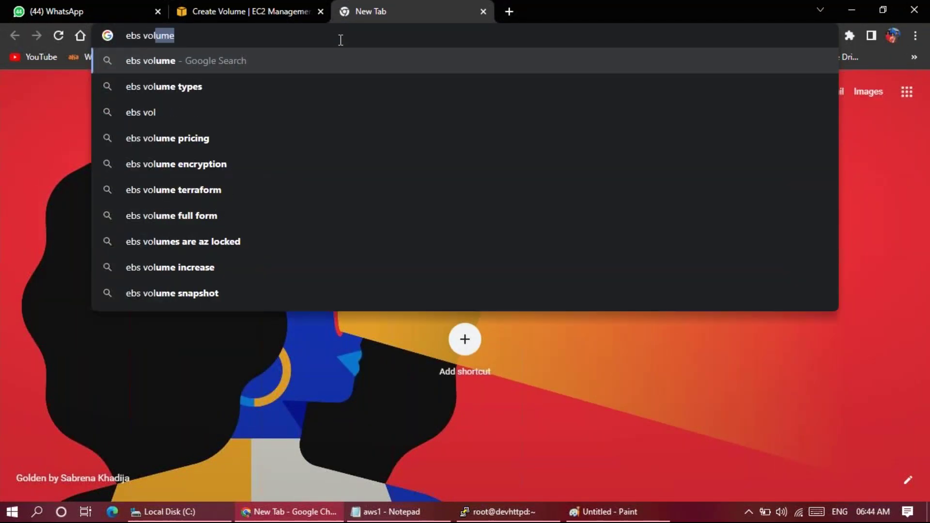
text(pe)
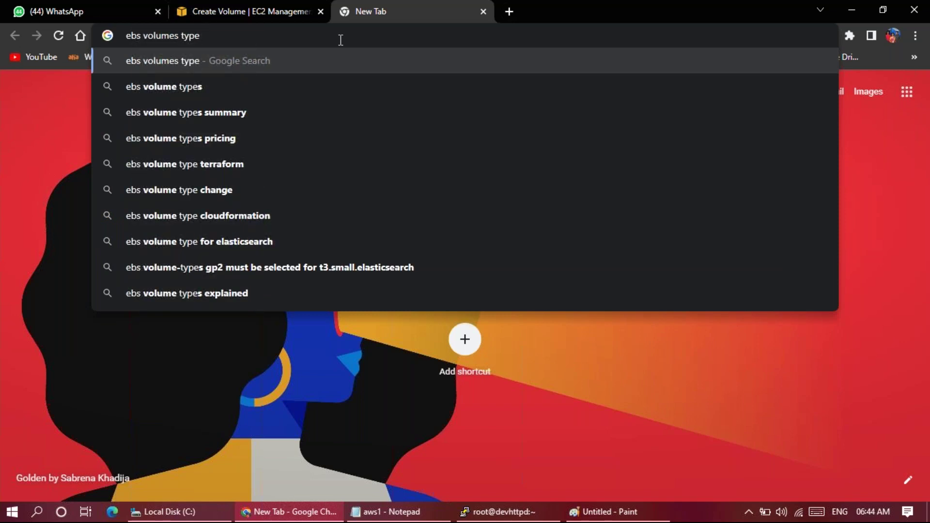
key(Return)
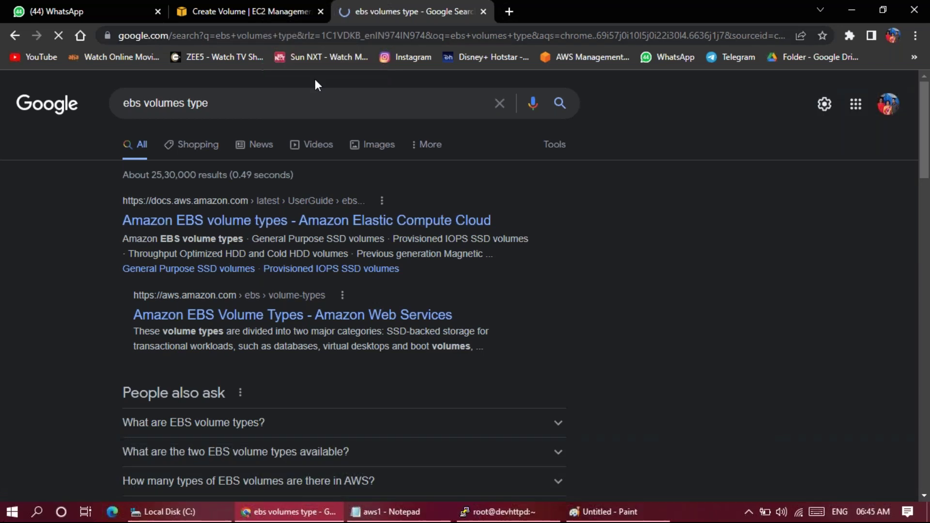
Step: Open the "Amazon EBS Volume Types - Amazon Web Services" page from the search results
scroll(279, 284, down, 1)
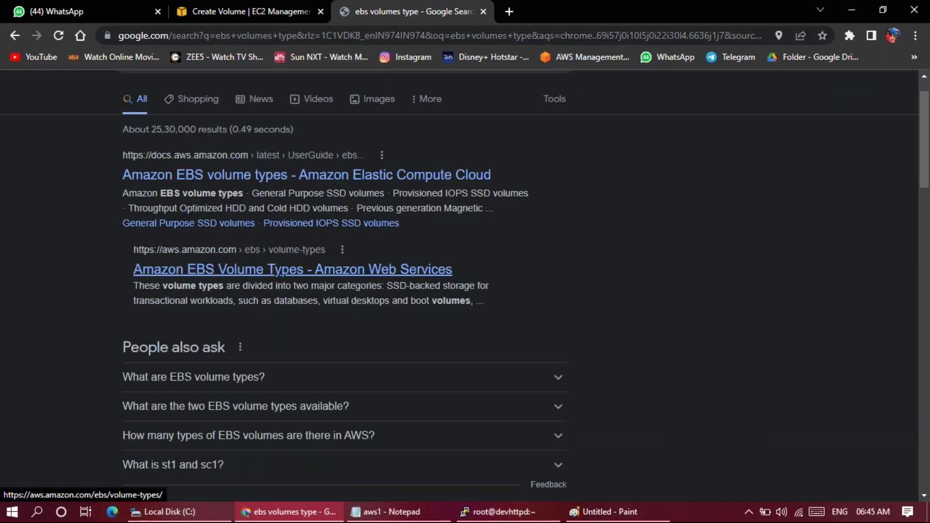
scroll(324, 281, down, 1)
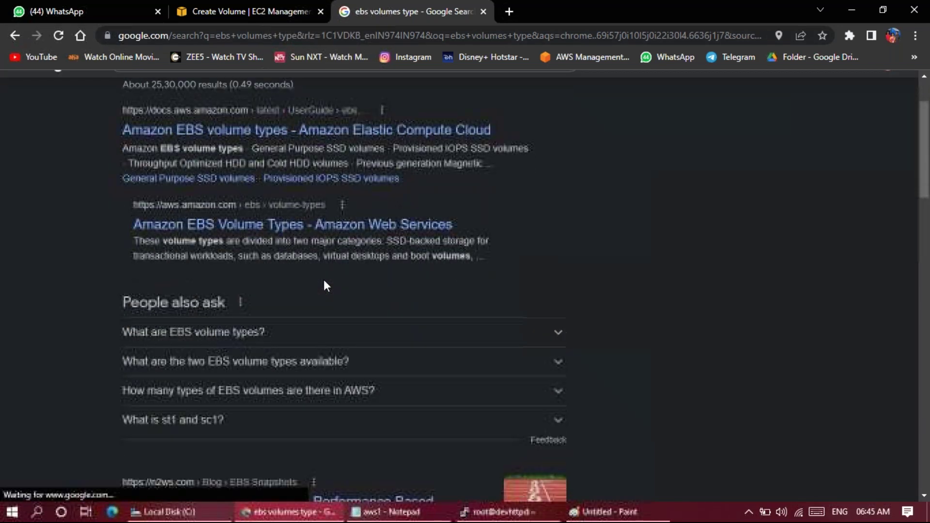
scroll(301, 386, down, 1)
click(260, 436)
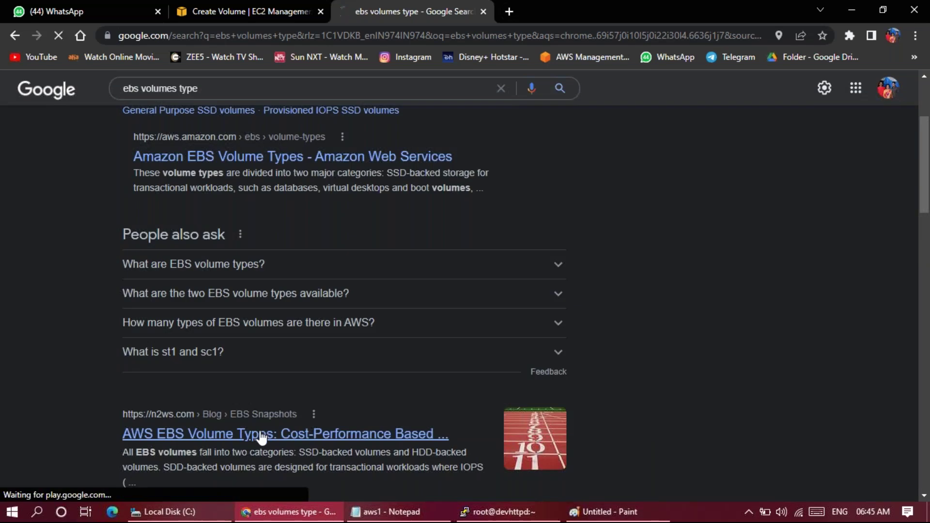
mouse_move(386, 511)
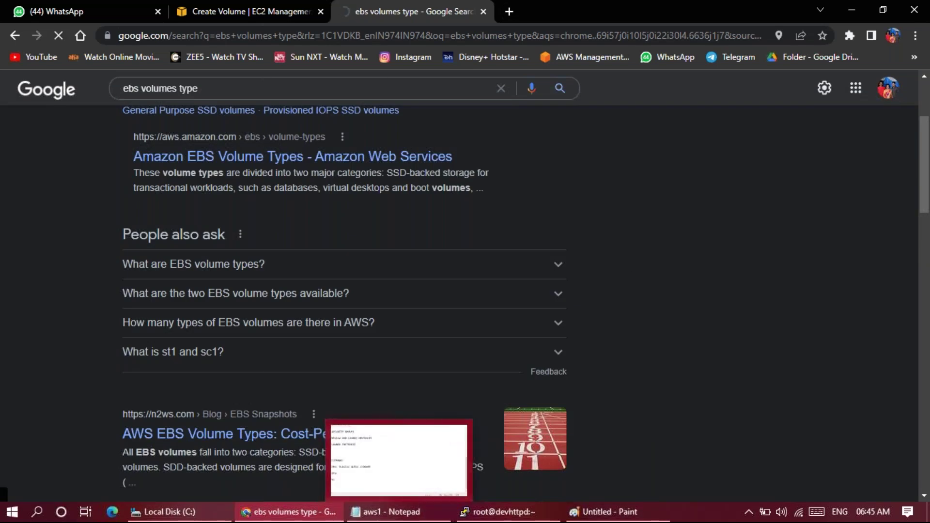
scroll(631, 272, up, 2)
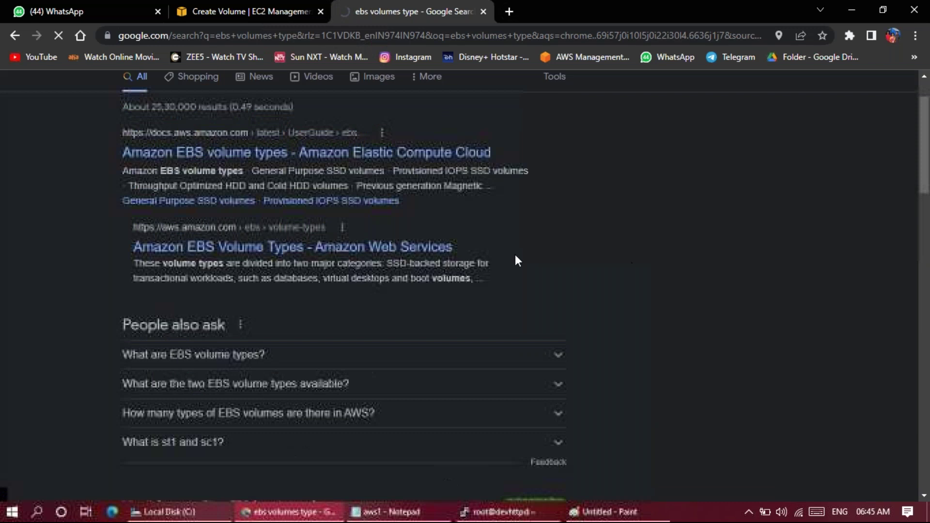
click(363, 248)
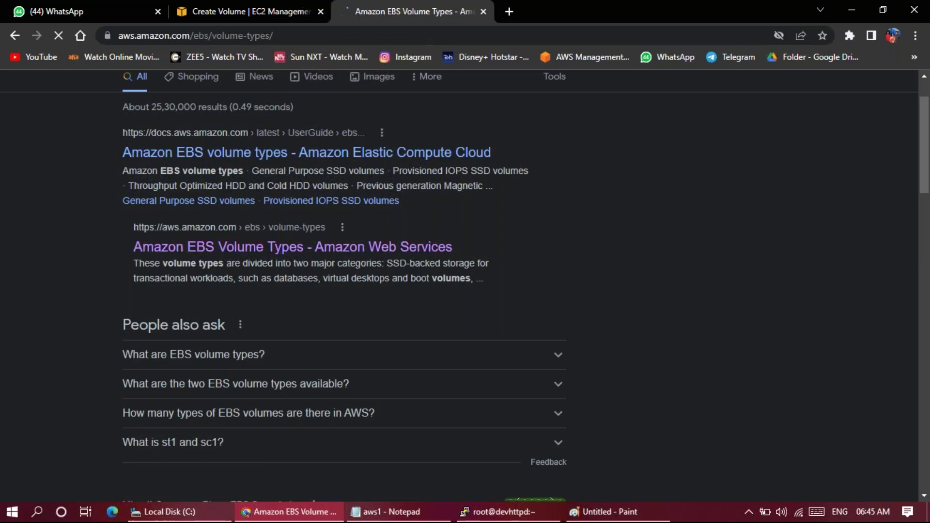
Step: Examine the io2 specifications under SSD-based volumes, including performance limits and price, and highlight the short description text
scroll(461, 248, down, 4)
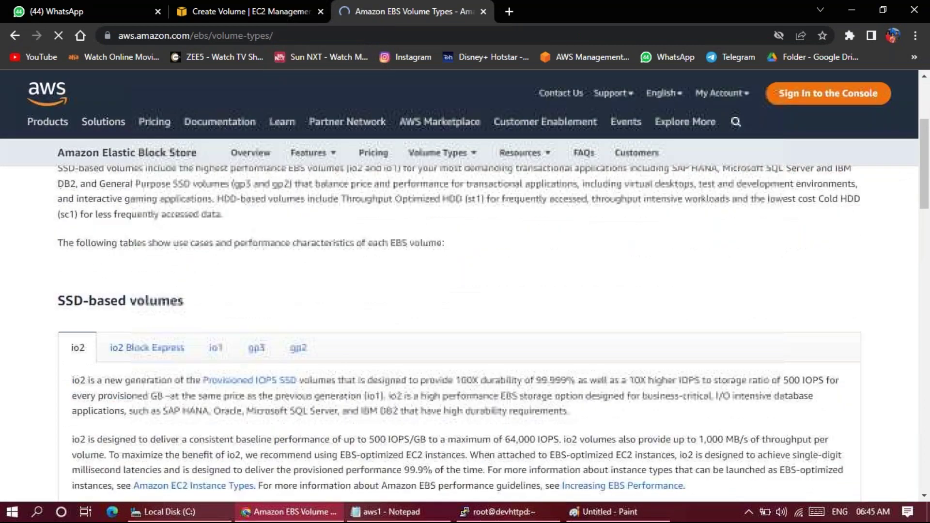
scroll(461, 291, down, 3)
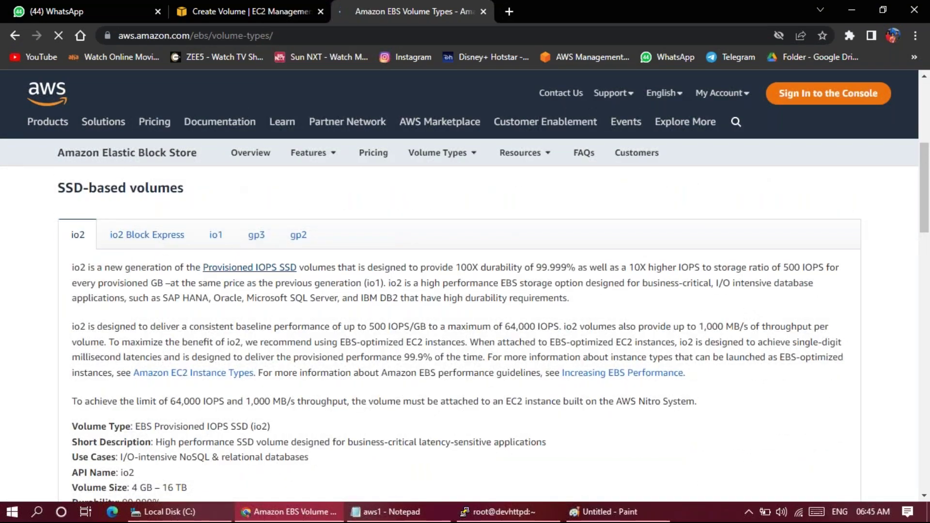
scroll(168, 376, down, 1)
scroll(165, 388, down, 3)
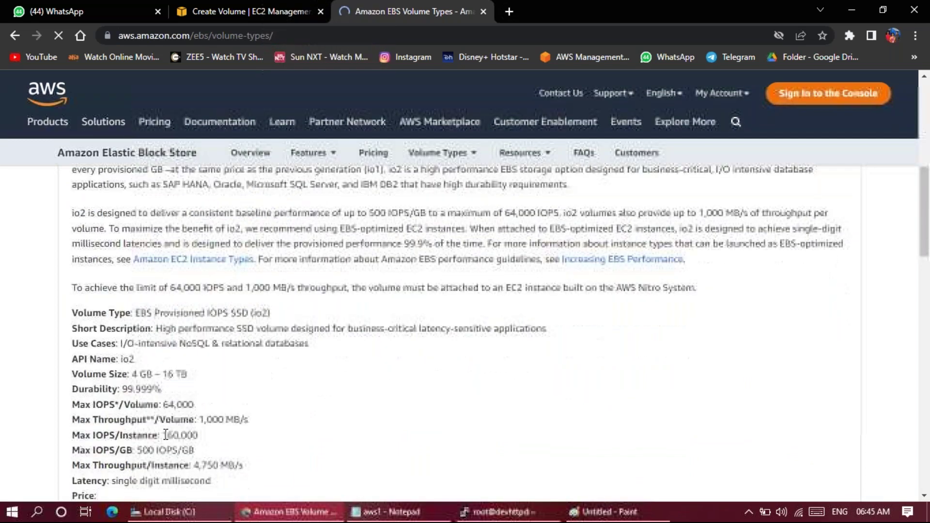
scroll(156, 414, down, 4)
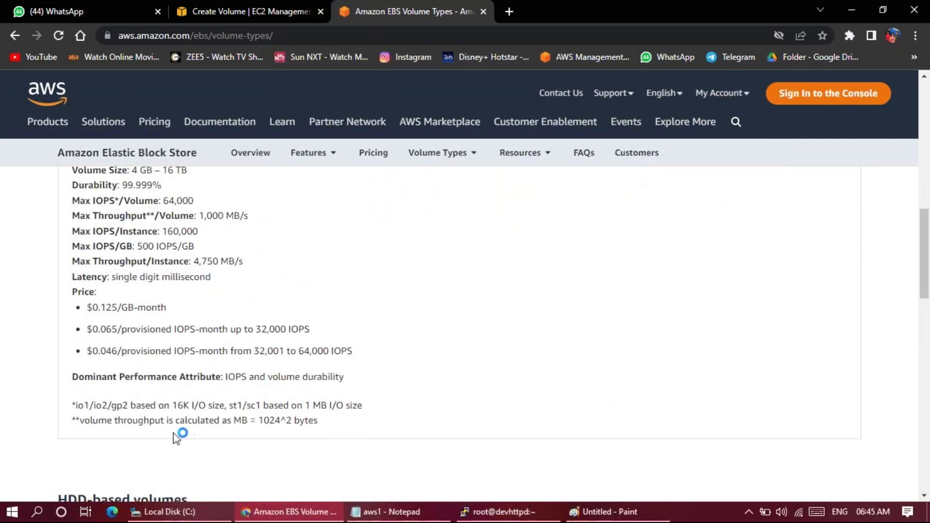
scroll(159, 417, up, 1)
scroll(455, 334, up, 3)
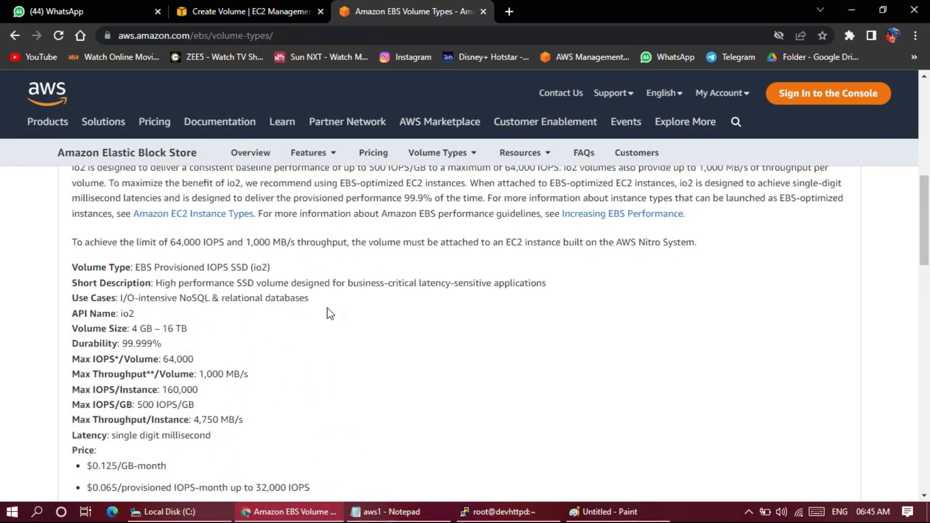
scroll(326, 328, up, 1)
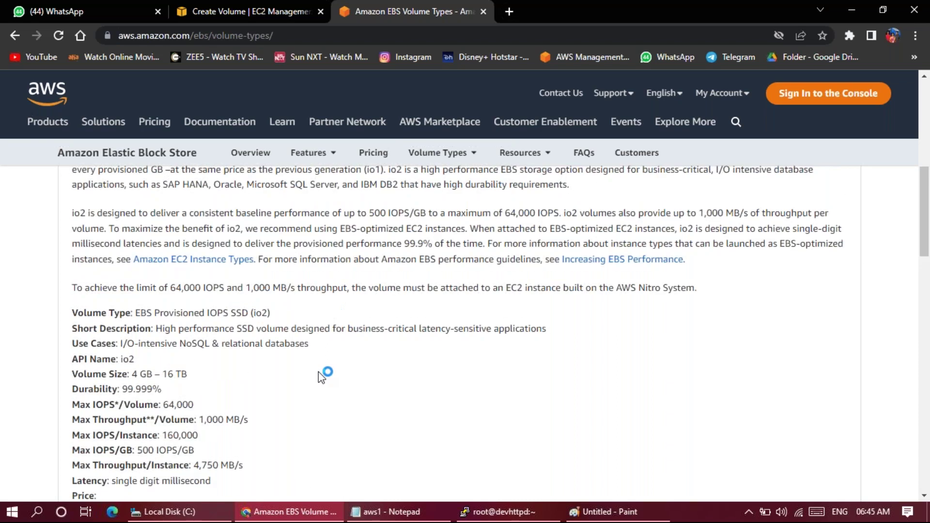
drag(320, 343, 190, 358)
drag(156, 327, 564, 326)
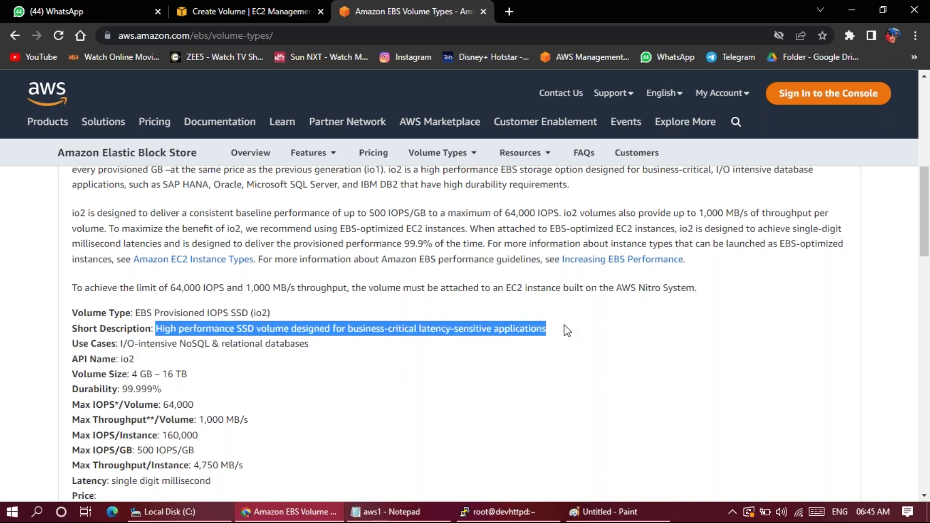
scroll(567, 331, up, 1)
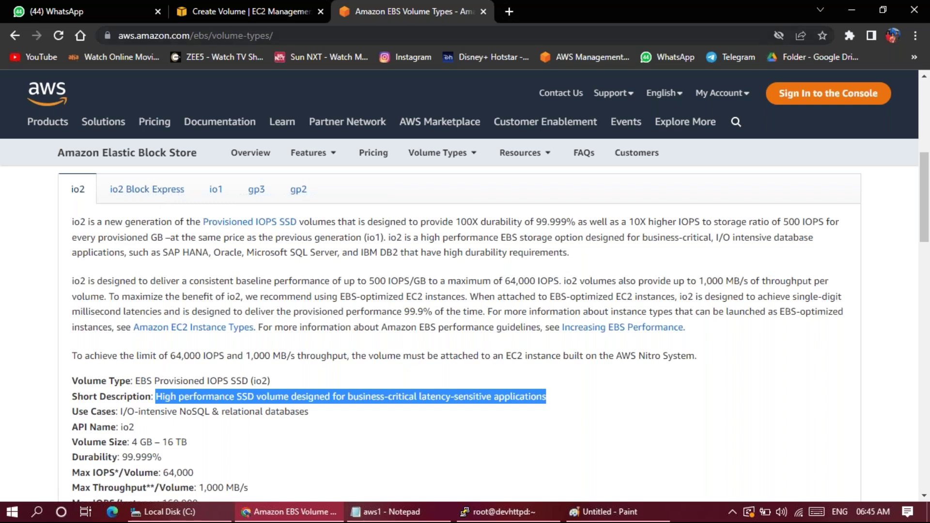
Step: Search Google for "amazon" in a new tab and open the Amazon India online store
click(508, 11)
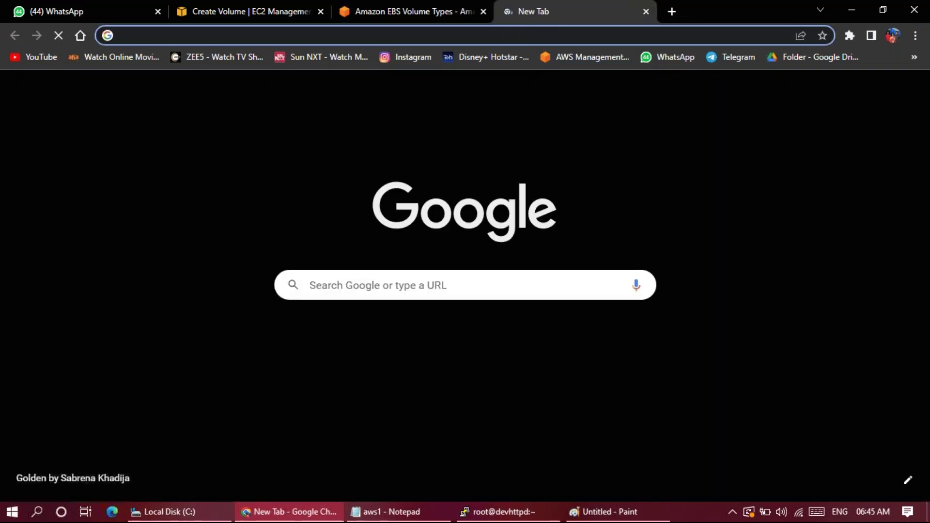
text(hard=)
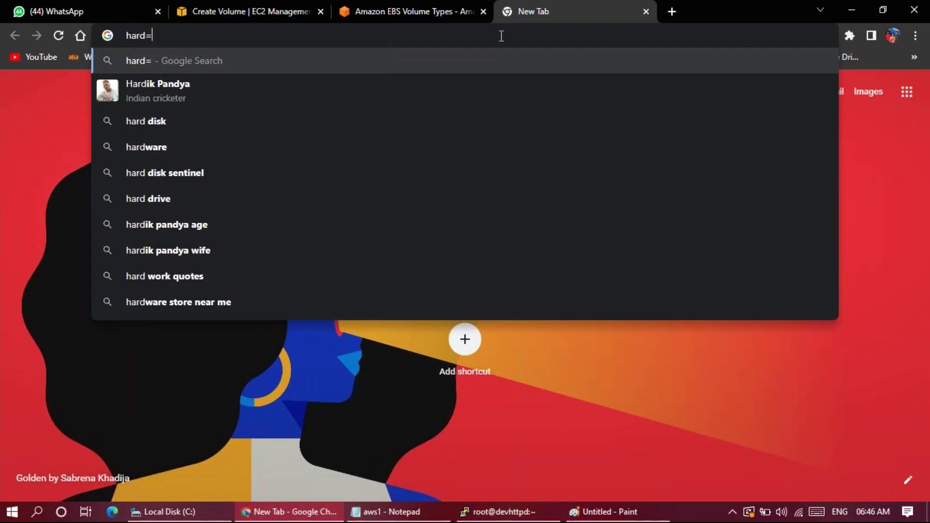
key(BackSpace)
key(BackSpace)
key(BackSpace)
key(BackSpace)
text(amazon)
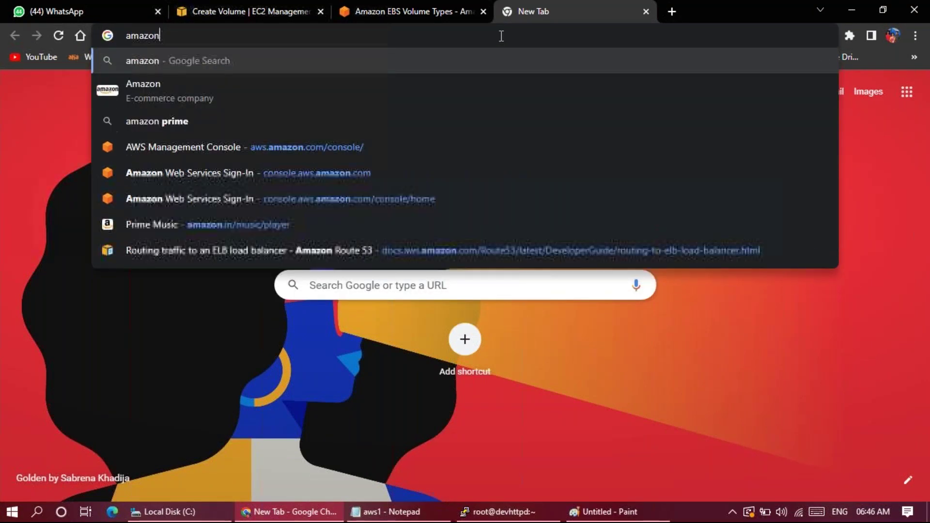
key(Return)
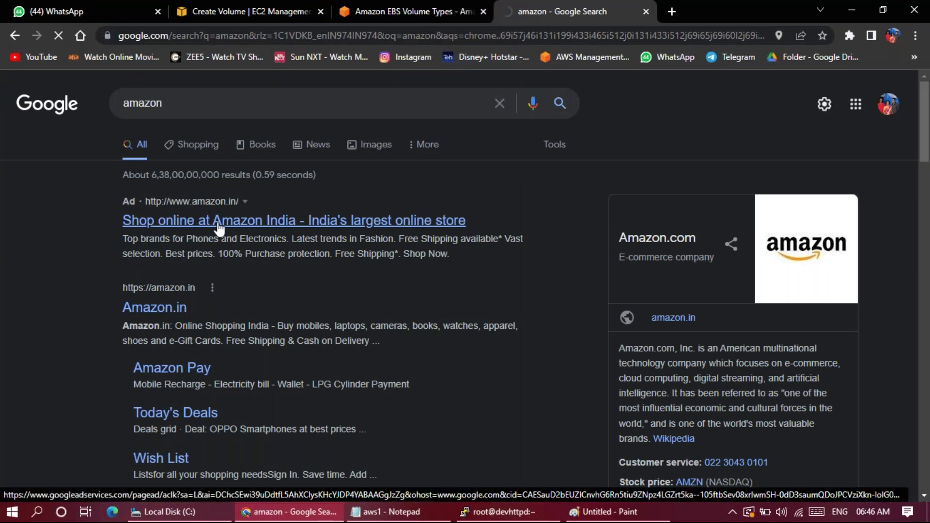
click(304, 227)
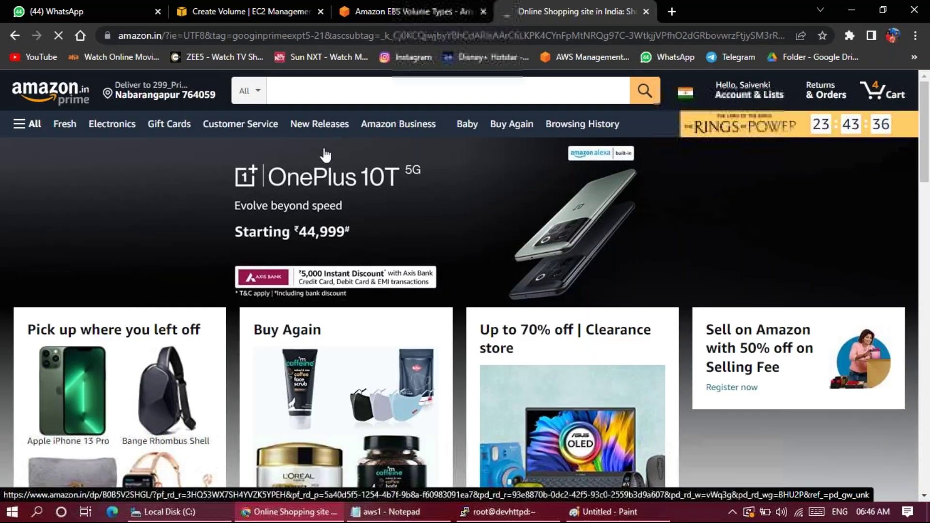
Step: Search the Amazon store's Electronics department for "harddisks"
click(320, 159)
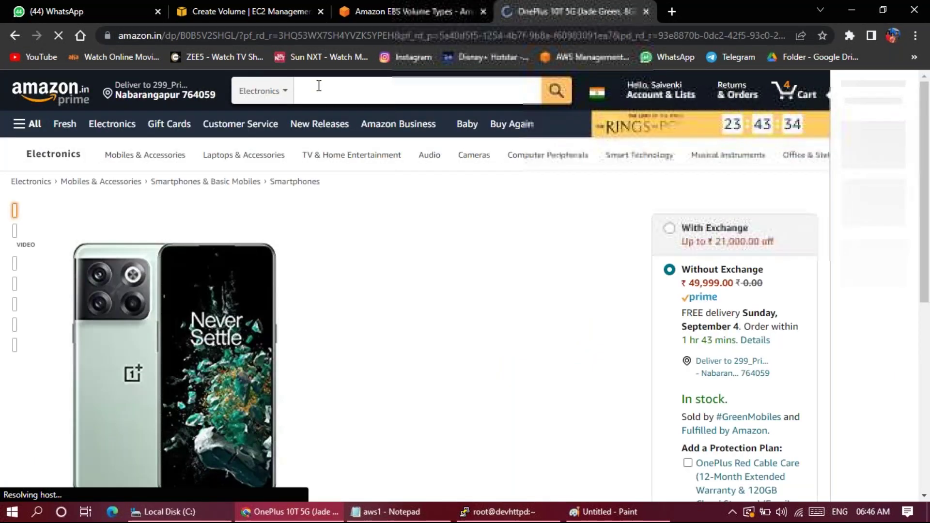
click(336, 95)
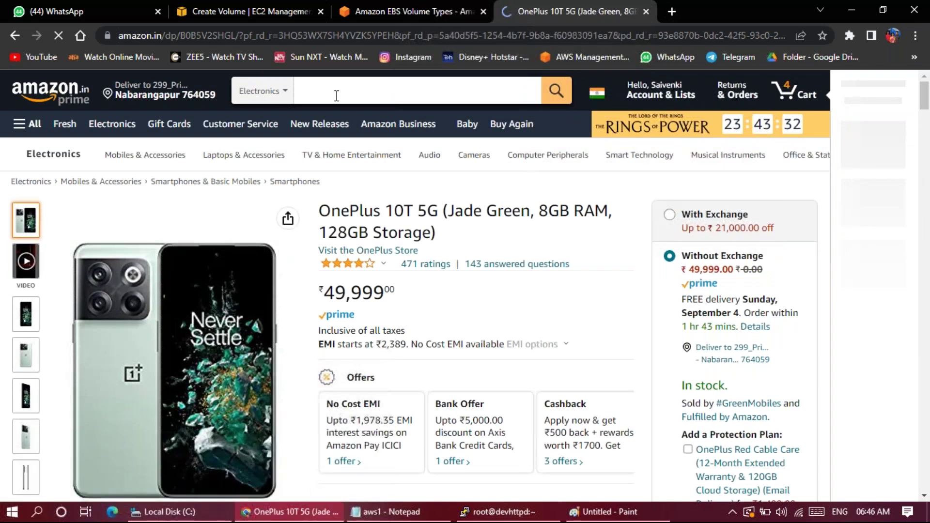
text(ha)
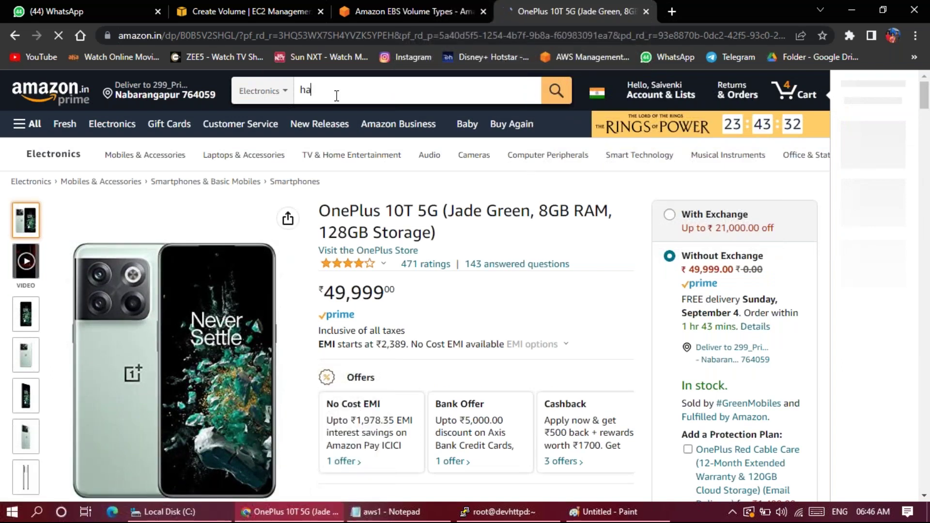
text(rddisks)
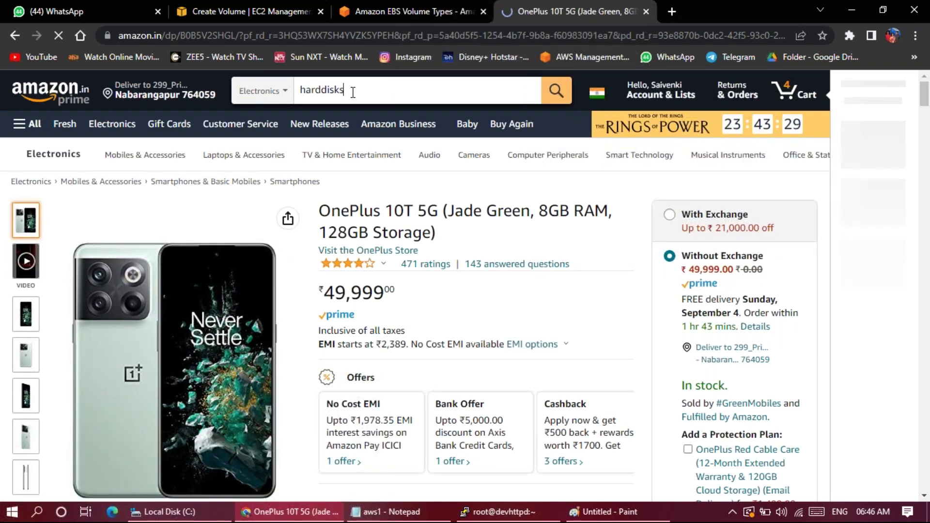
key(Return)
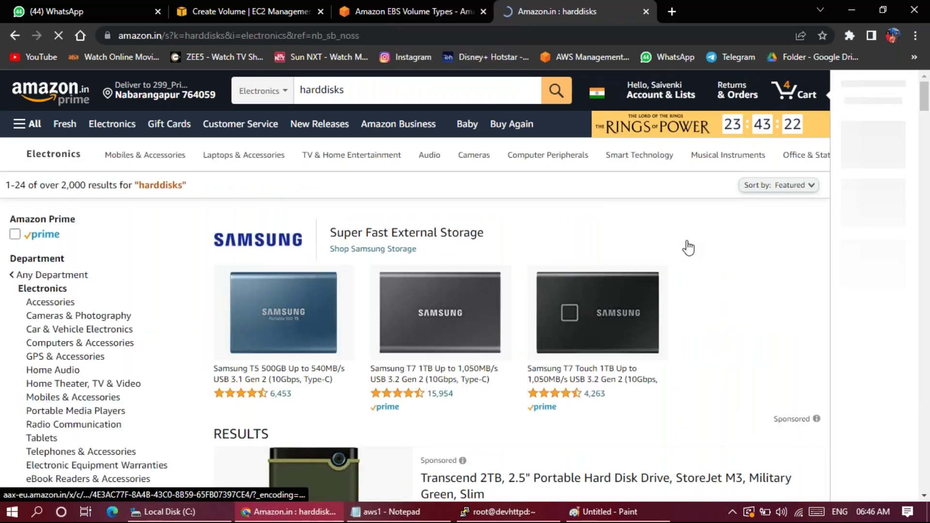
Step: Browse the hard disk search results to compare the drives' capacities, speeds, types and prices
scroll(688, 248, down, 2)
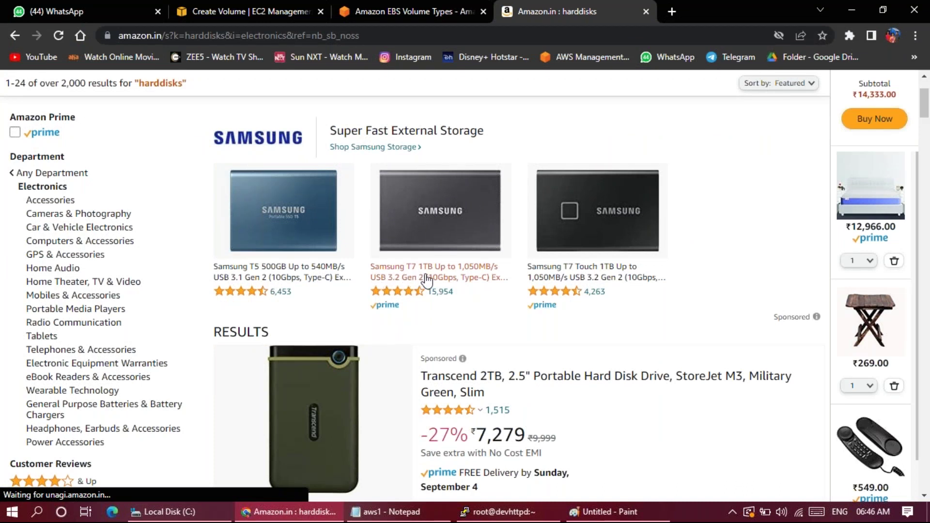
scroll(411, 288, down, 1)
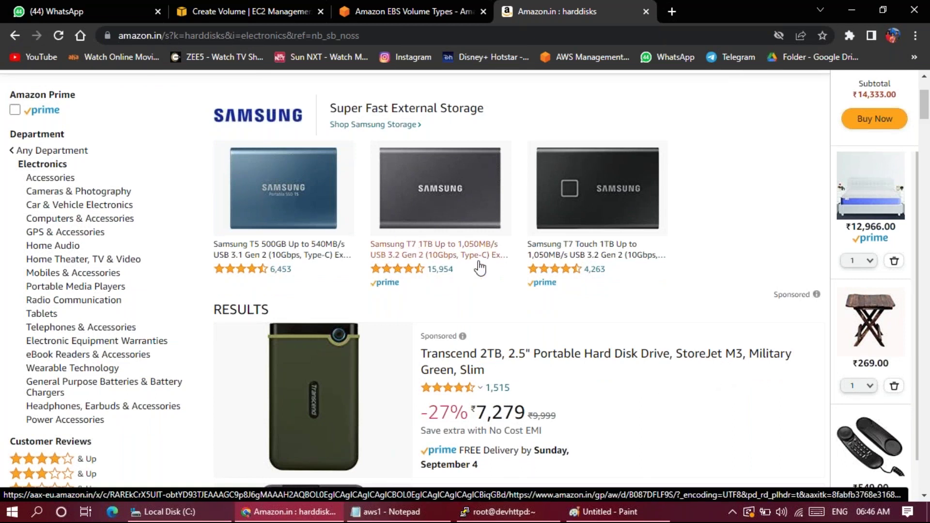
scroll(608, 381, down, 3)
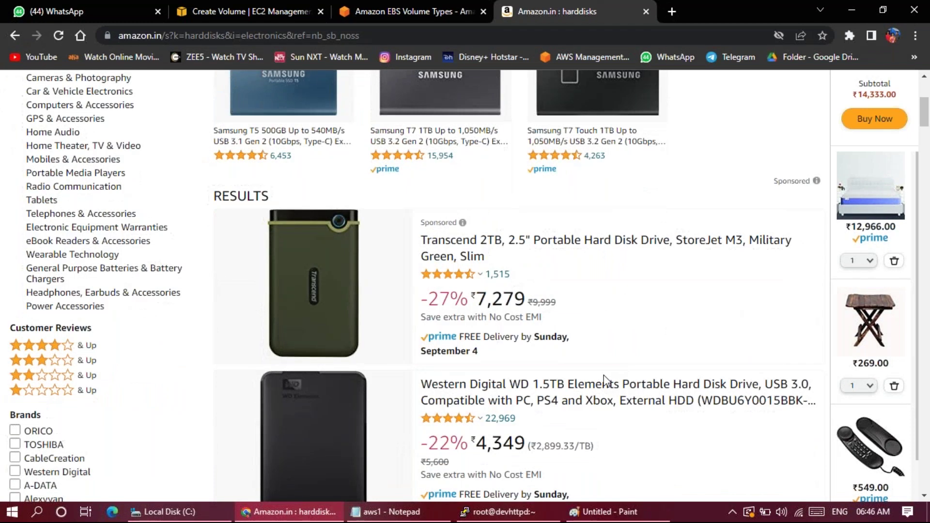
scroll(606, 381, down, 1)
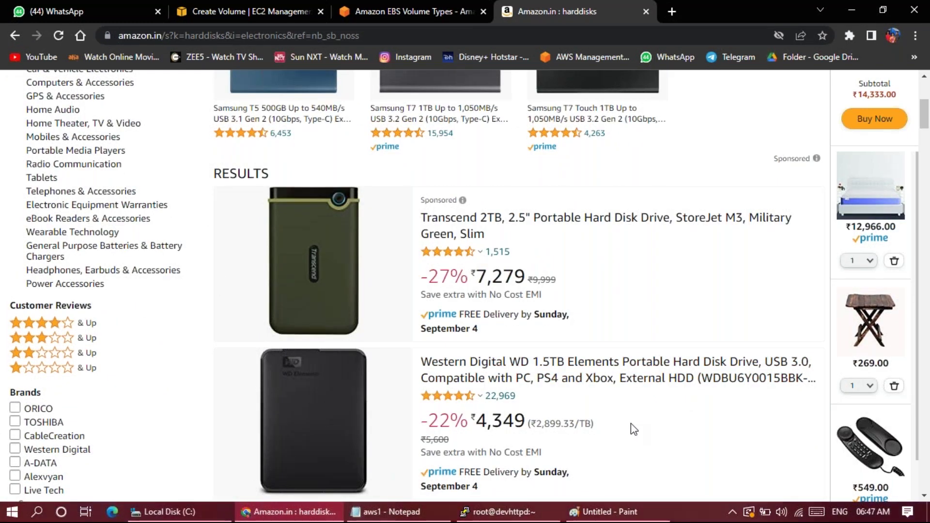
scroll(631, 417, down, 2)
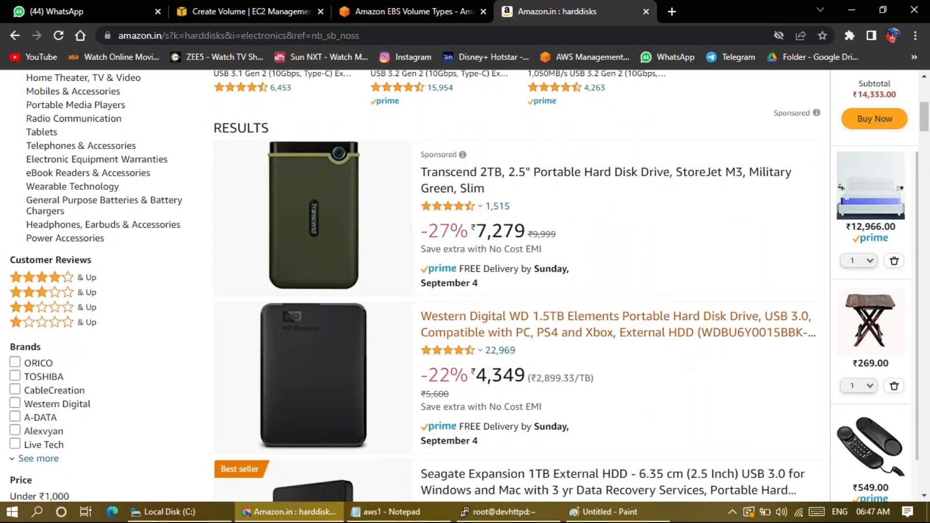
scroll(429, 295, down, 1)
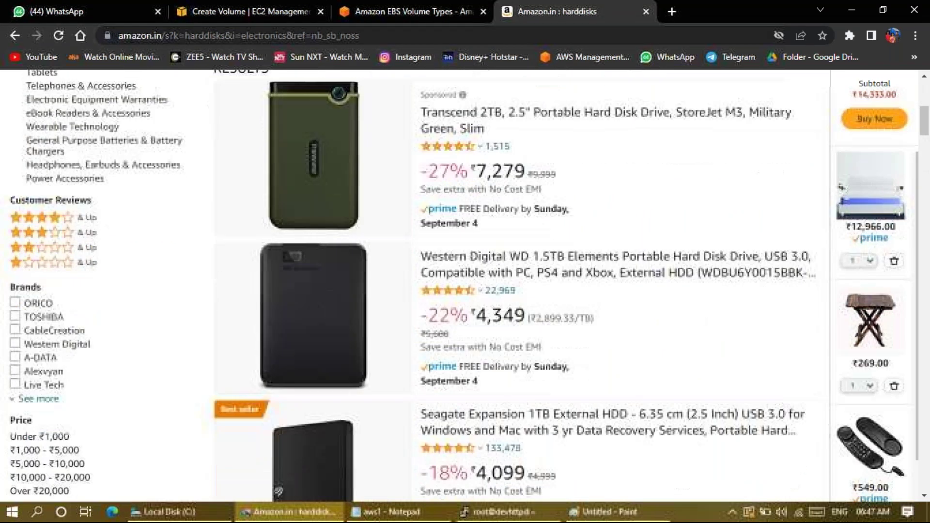
Step: Look further down the hard disk results at the Seagate, Western Digital and Toshiba portable drives
scroll(618, 452, down, 4)
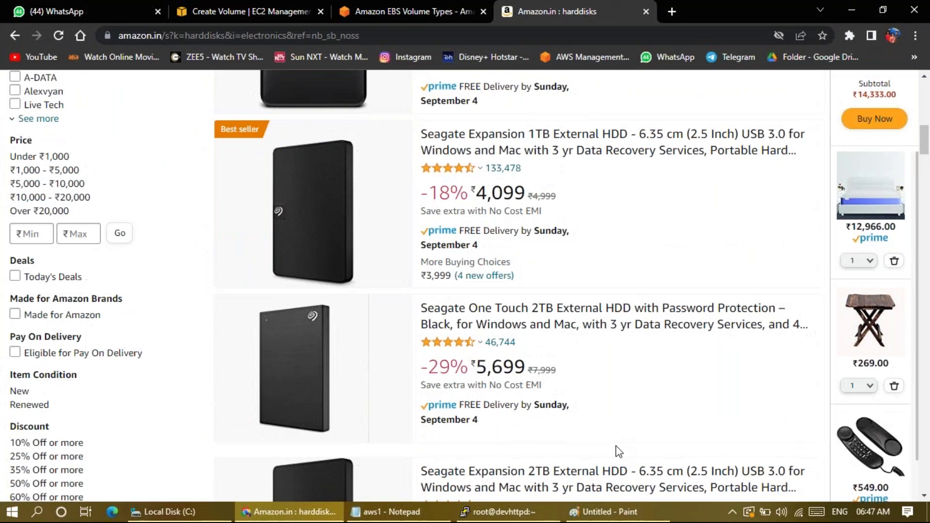
scroll(618, 452, down, 4)
scroll(617, 450, down, 1)
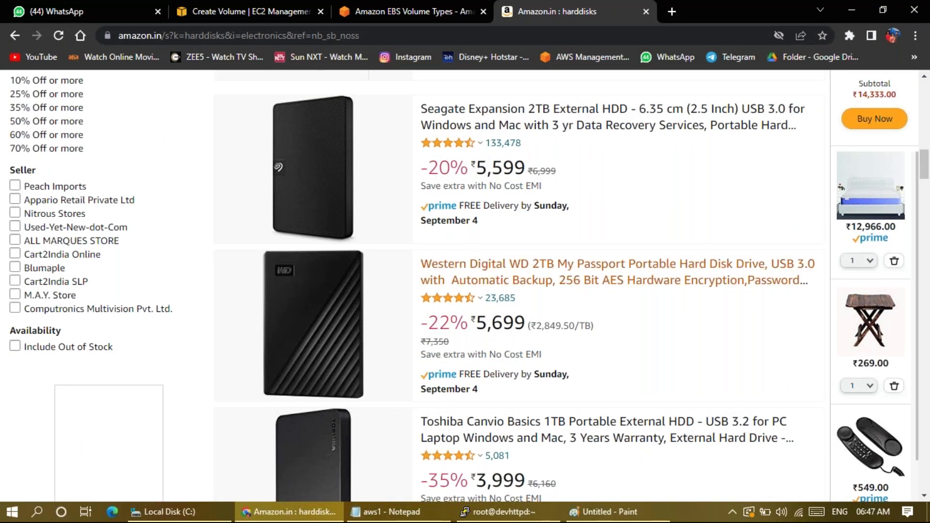
scroll(637, 325, down, 1)
scroll(637, 326, down, 1)
scroll(631, 328, down, 3)
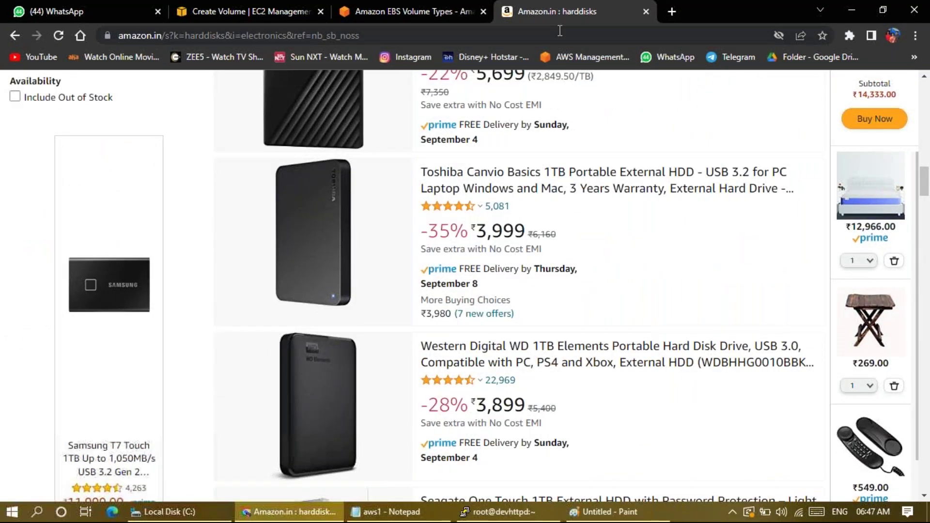
Step: Return to the Amazon EBS Volume Types page and review the io2 Block Express and gp2 specifications
click(393, 13)
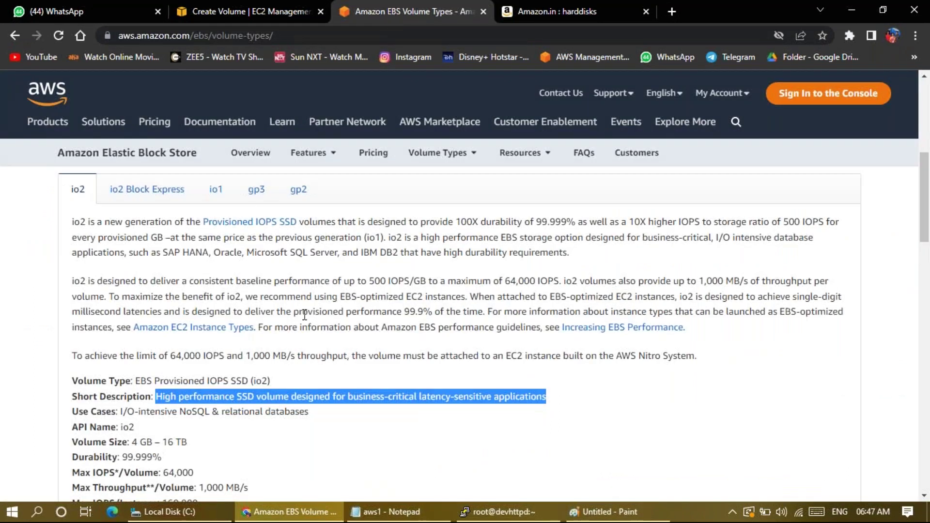
click(140, 190)
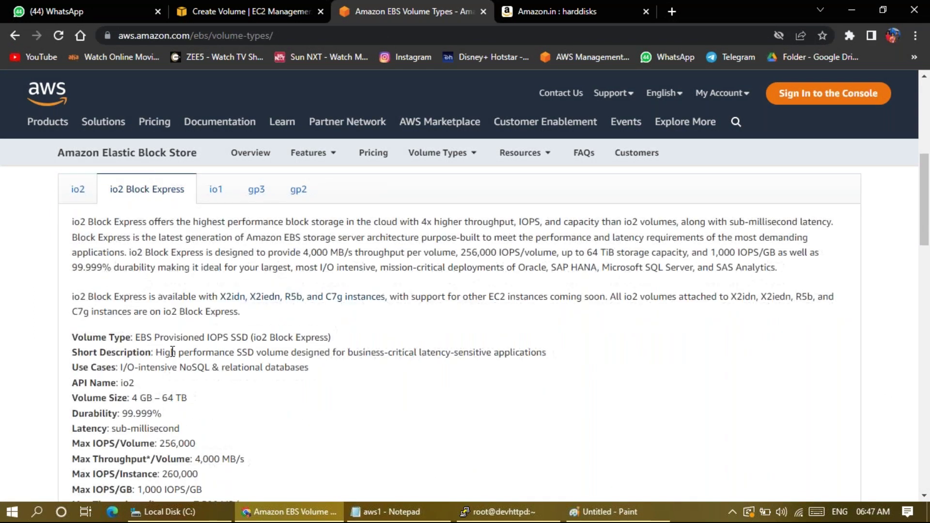
scroll(276, 318, down, 1)
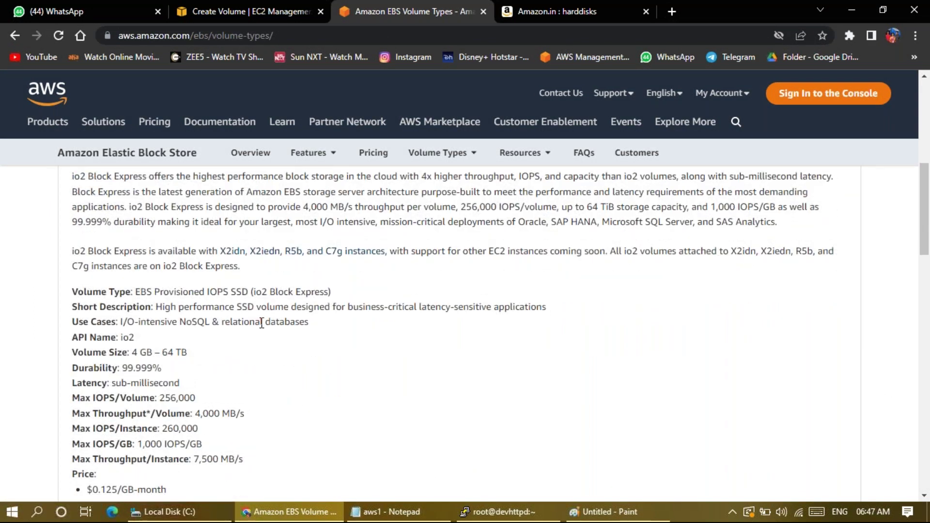
scroll(237, 213, up, 1)
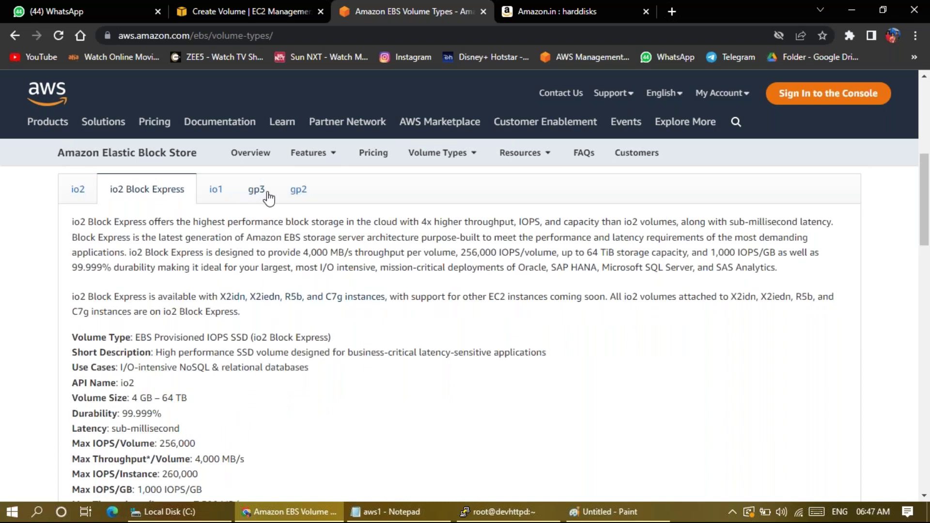
click(299, 193)
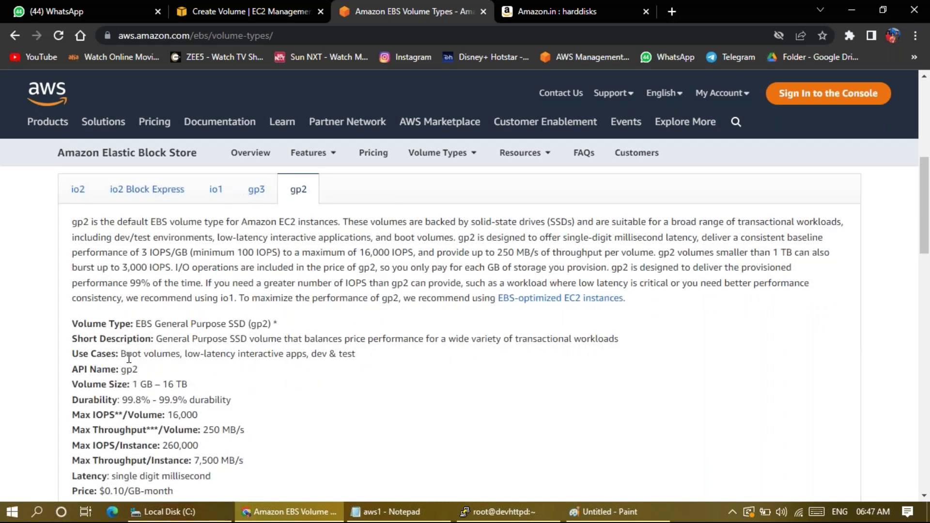
Step: Create the 10 GiB General Purpose SSD (gp2) volume named devhttpd_2nddisk in us-east-1d and return to the volumes list
click(209, 9)
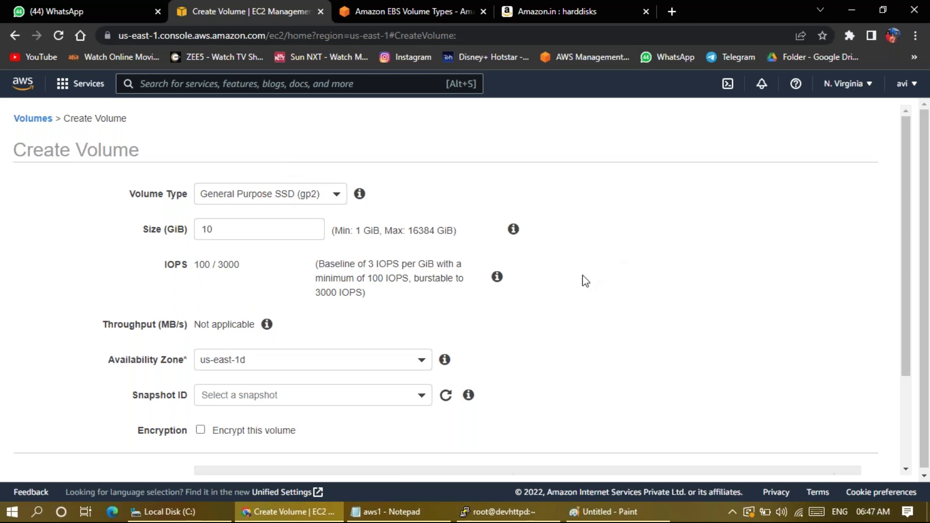
scroll(570, 309, down, 2)
scroll(570, 309, down, 2)
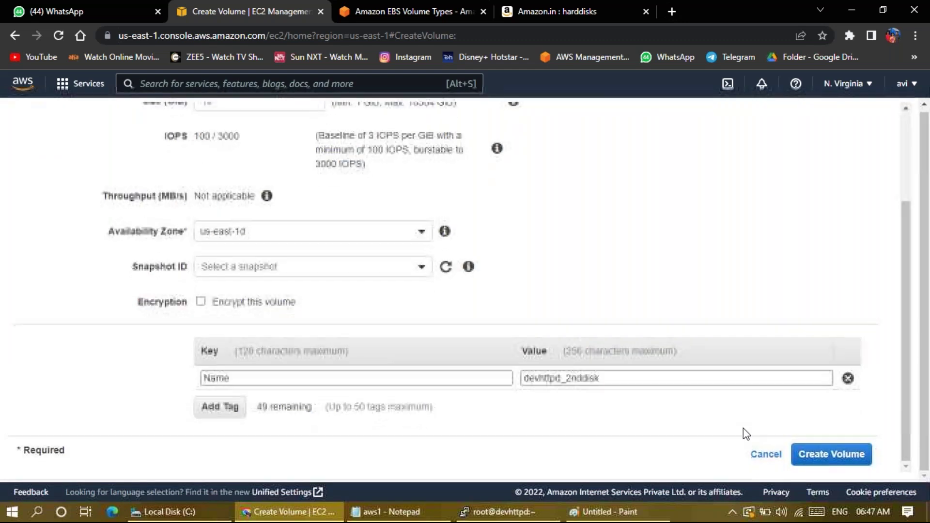
click(813, 459)
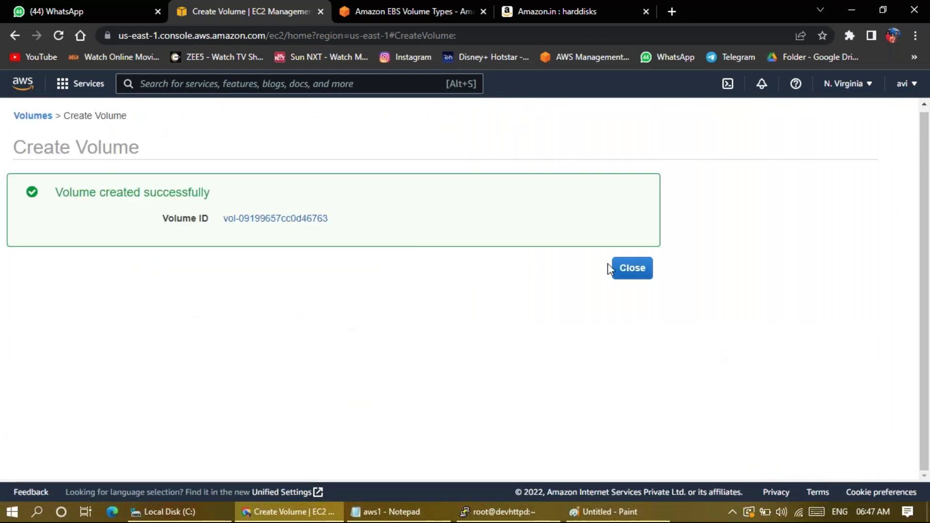
click(629, 279)
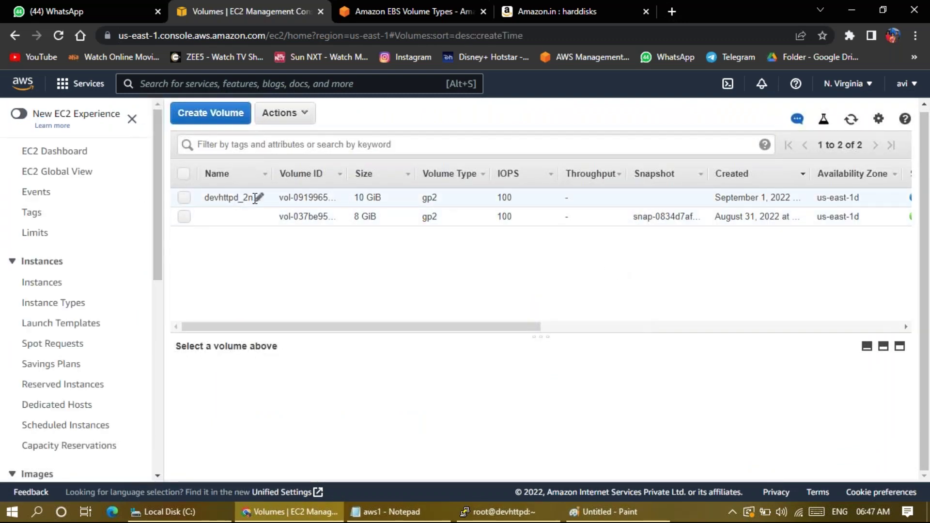
Step: Attach the devhttpd_2nddisk volume to the running devhttpd instance as device /dev/sdf
click(183, 198)
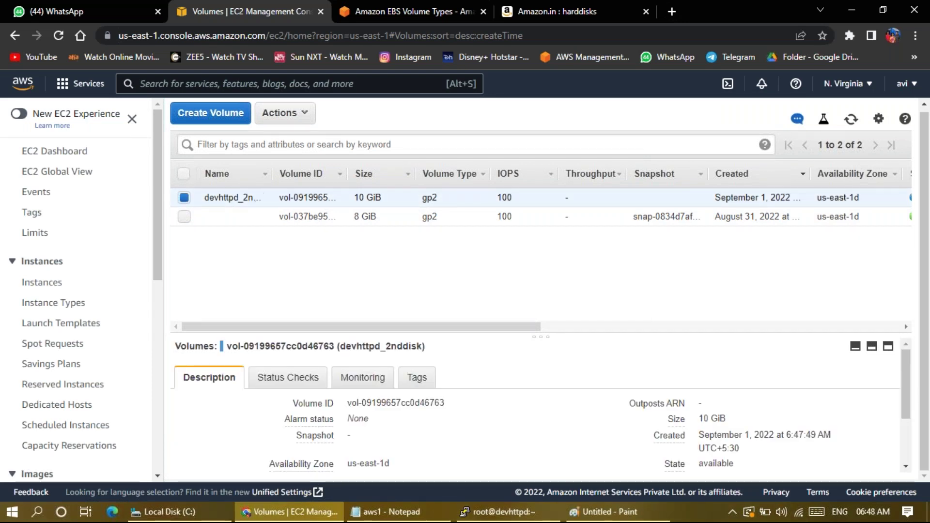
click(303, 115)
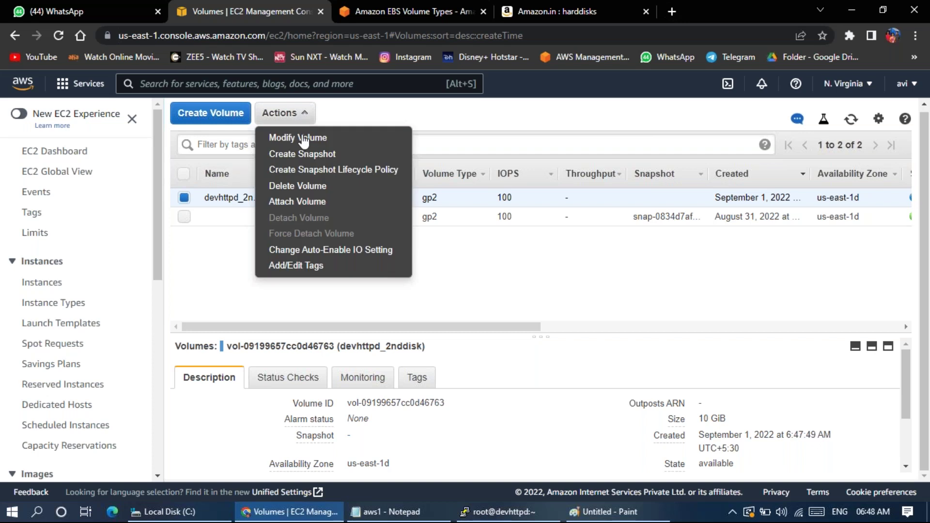
click(300, 210)
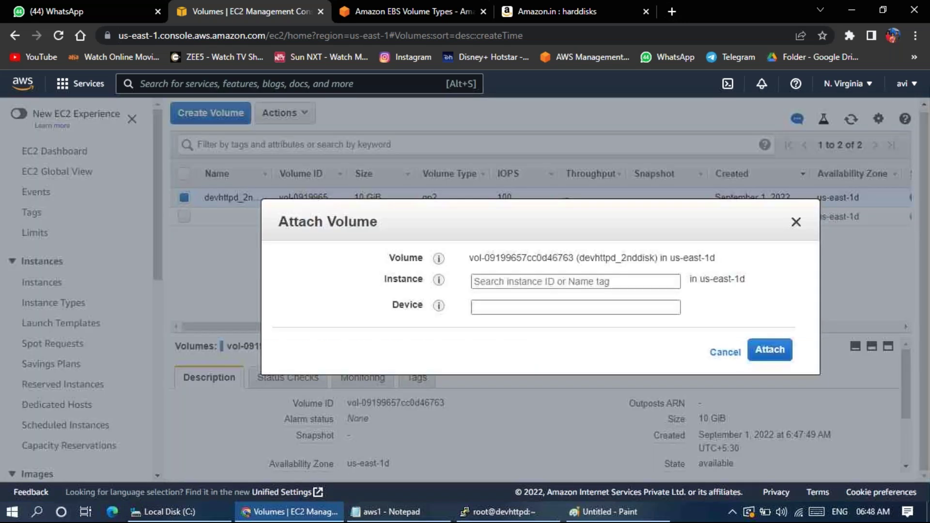
click(496, 283)
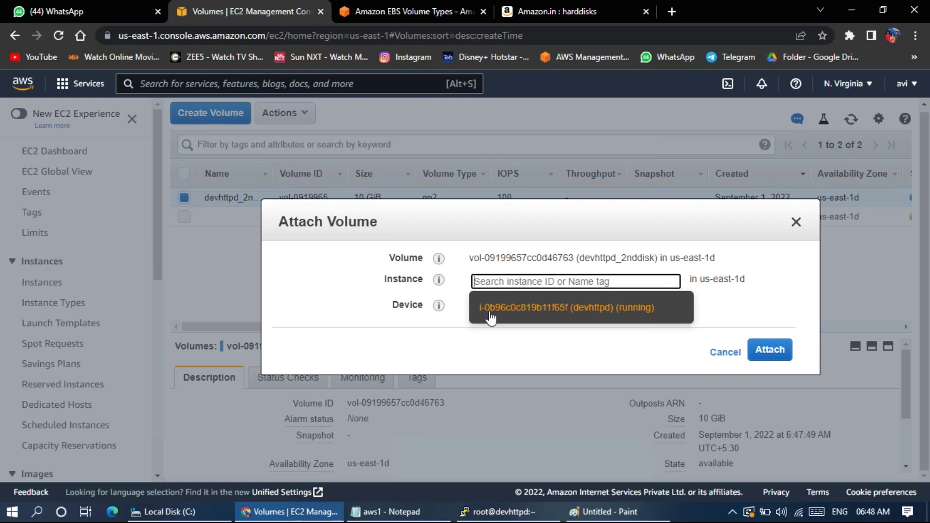
triple_click(723, 282)
click(633, 281)
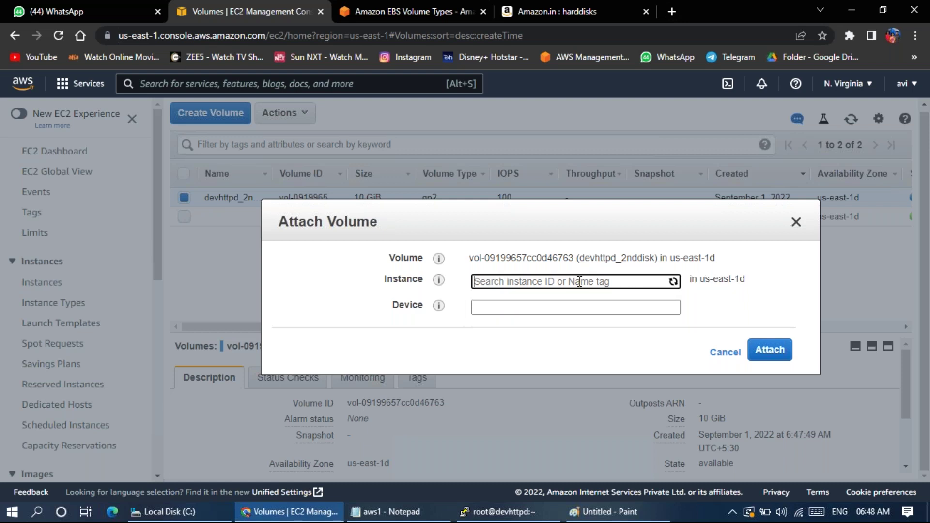
click(580, 312)
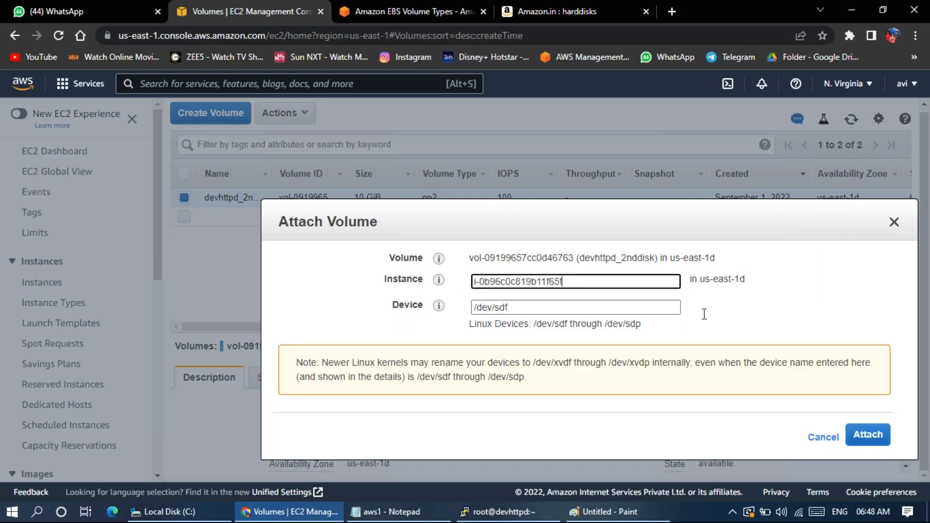
click(864, 438)
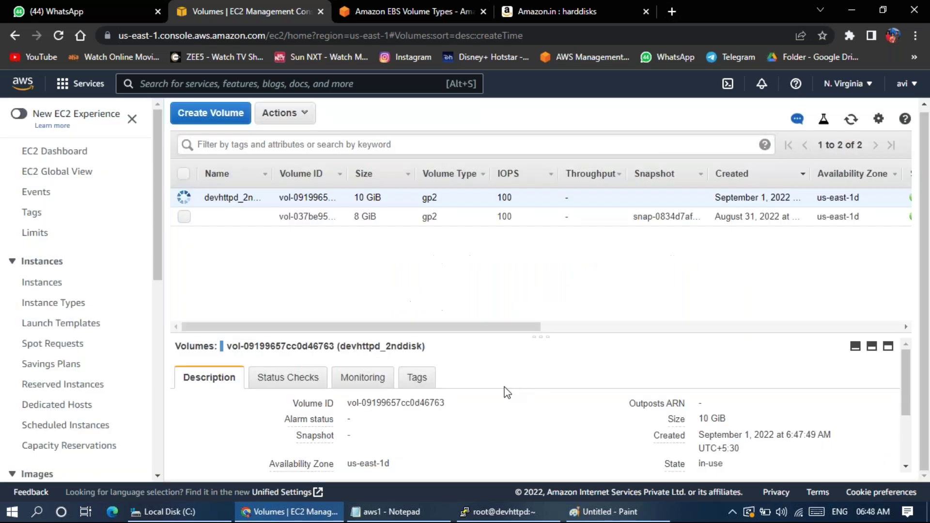
Step: Switch to the devhttpd terminal session, list the block devices with lsblk and highlight the xvdf disk's row
click(503, 511)
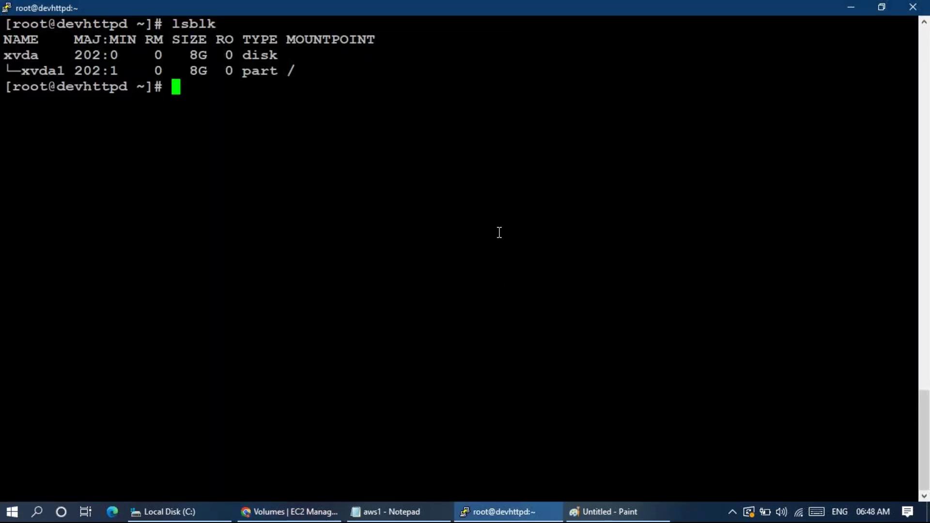
key(Up)
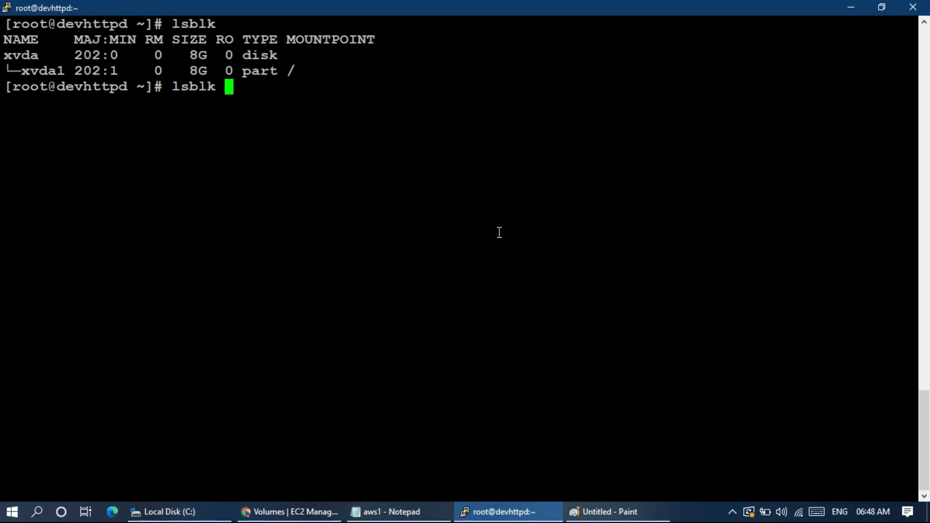
key(Return)
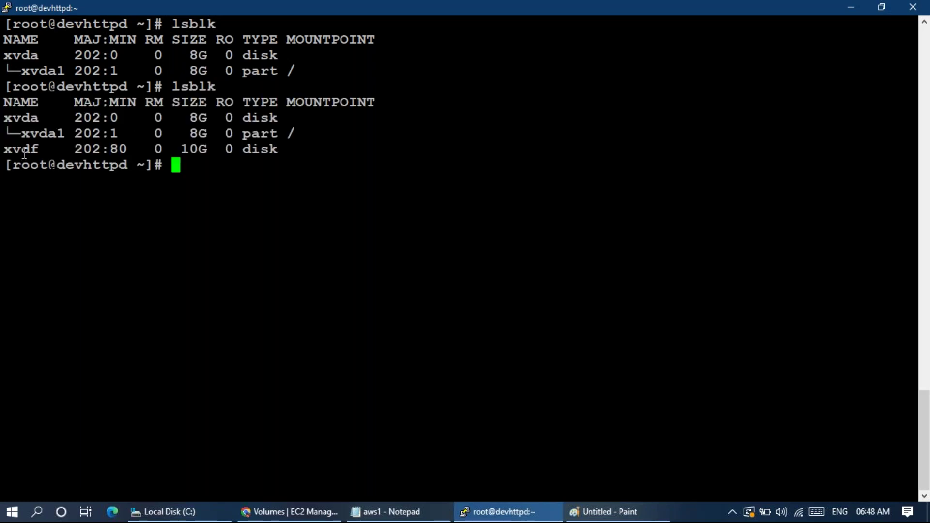
drag(7, 149, 338, 152)
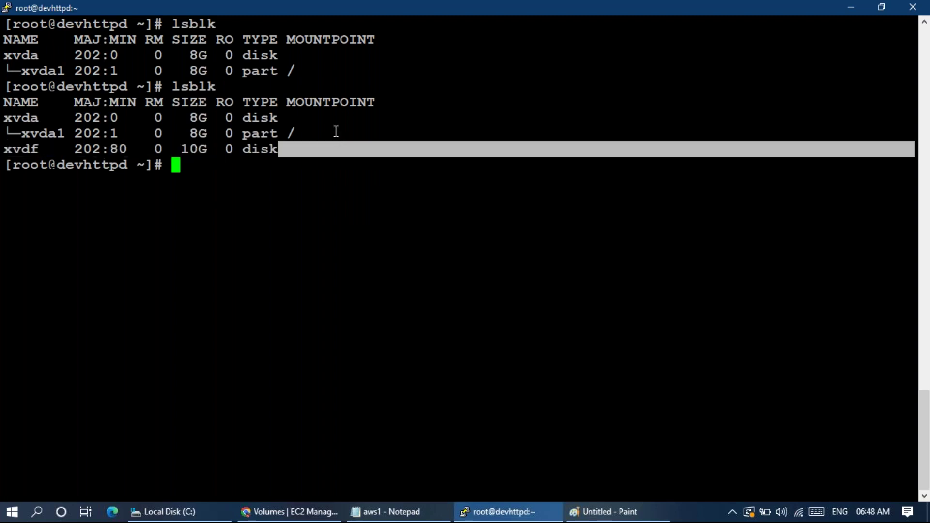
click(312, 170)
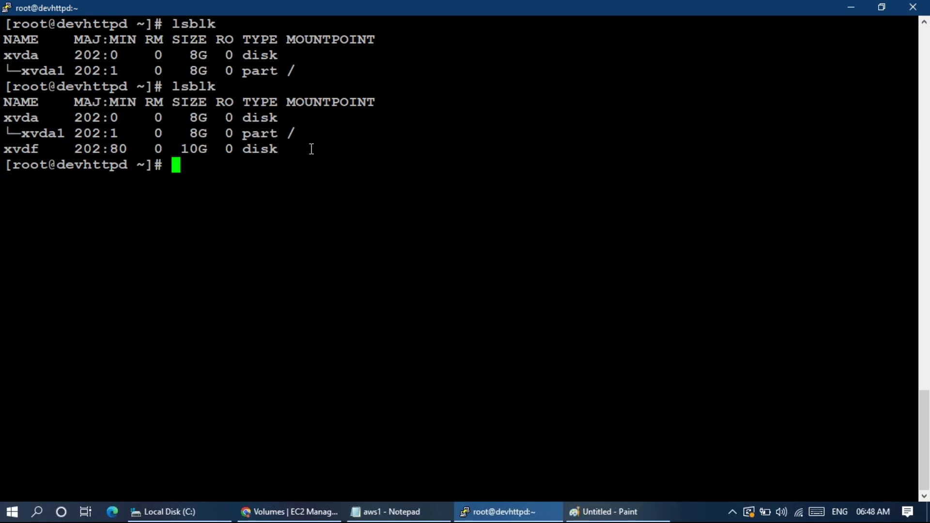
drag(299, 154, 401, 143)
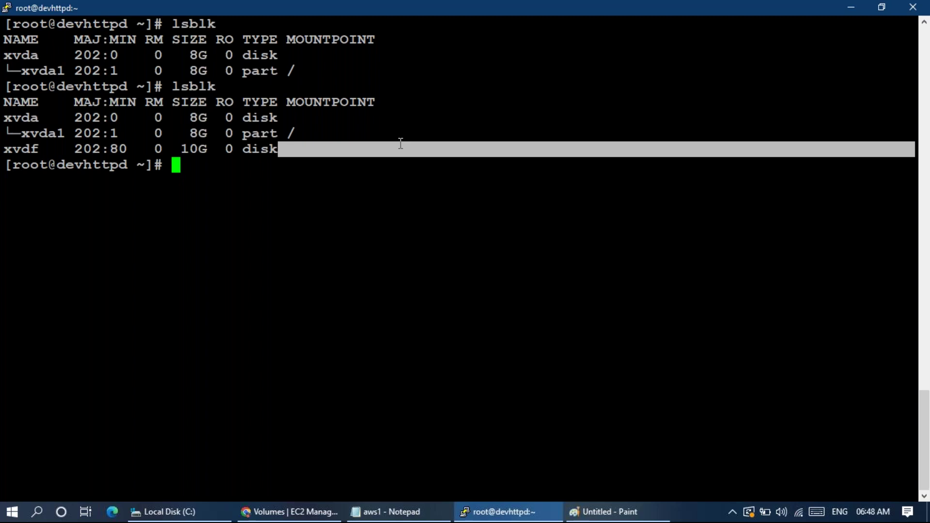
drag(400, 143, 395, 197)
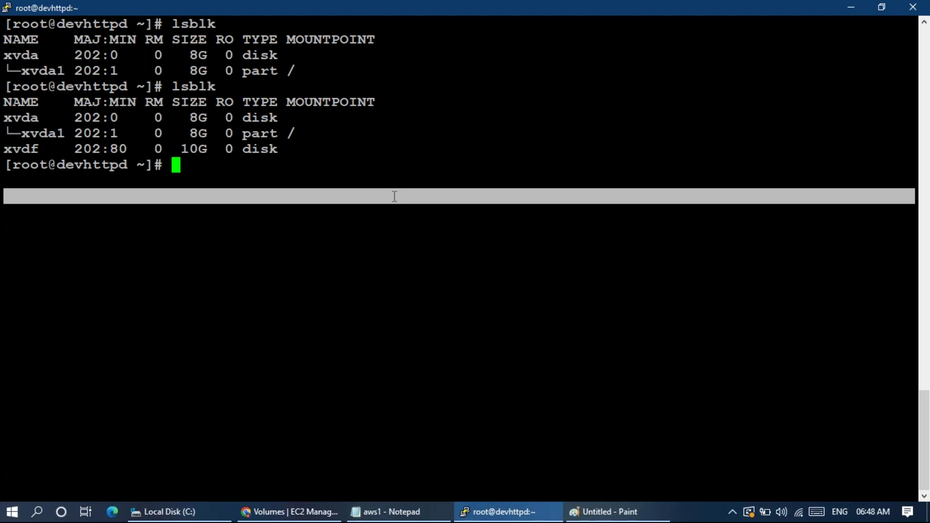
click(437, 178)
triple_click(472, 177)
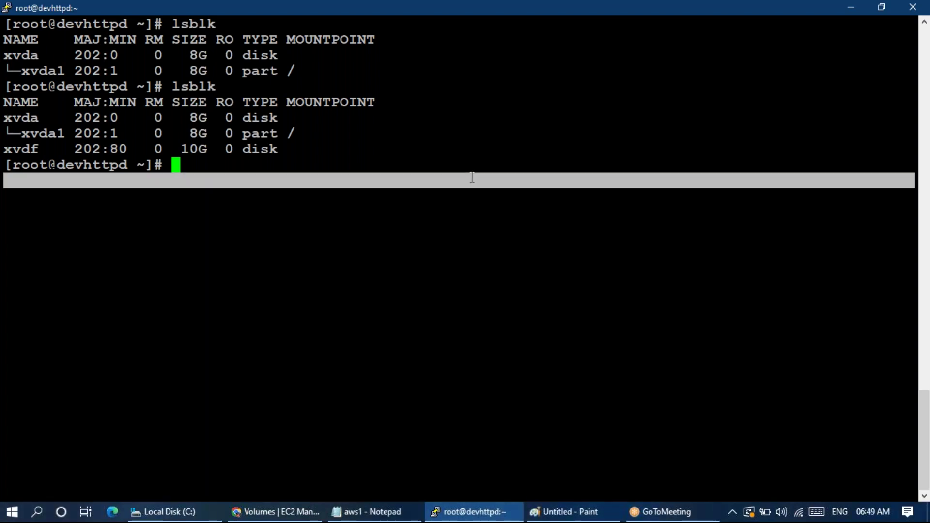
click(472, 177)
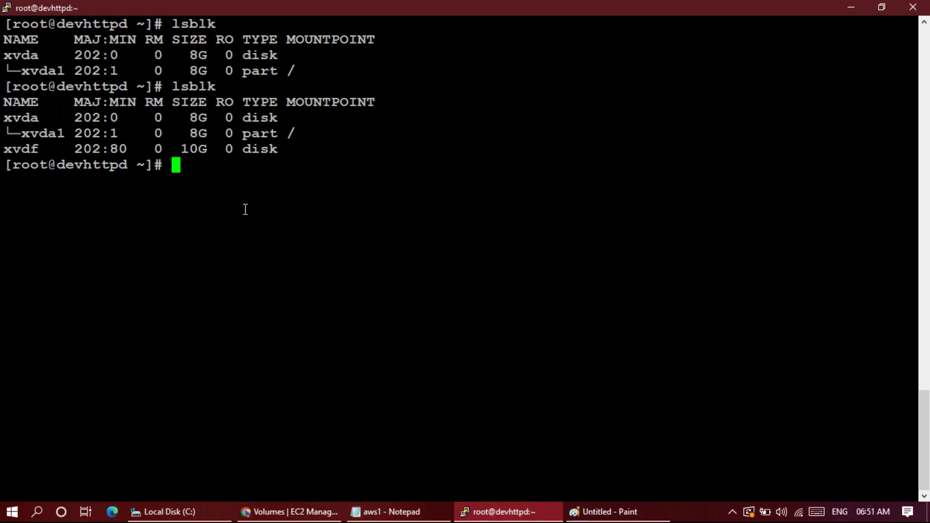
Step: Highlight the xvdf disk in the block device list and write the command mkfs.ext4 /dev/xvdf at the prompt without running it
drag(7, 146, 338, 158)
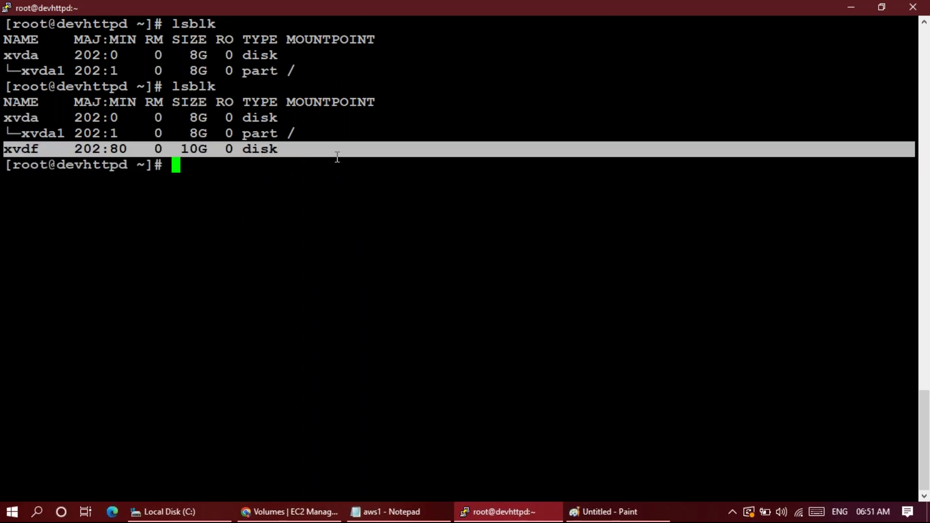
click(322, 204)
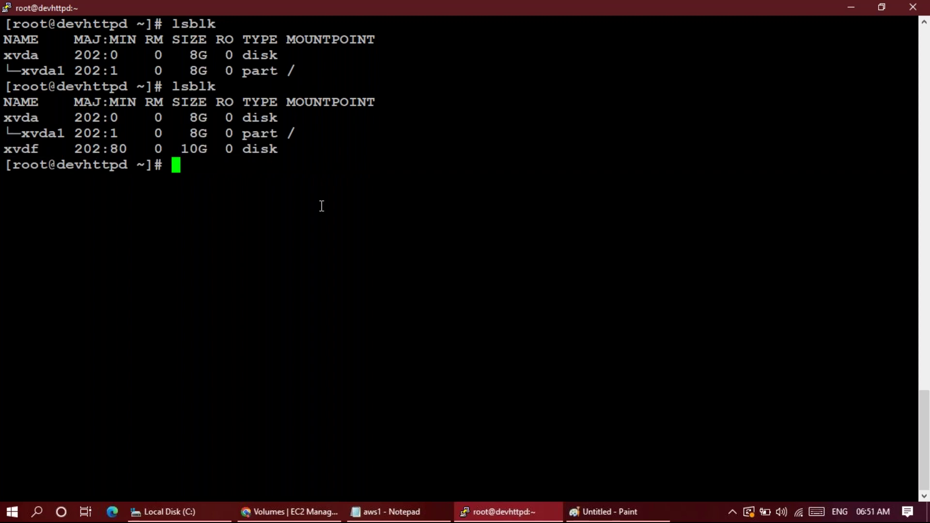
text(mkfs)
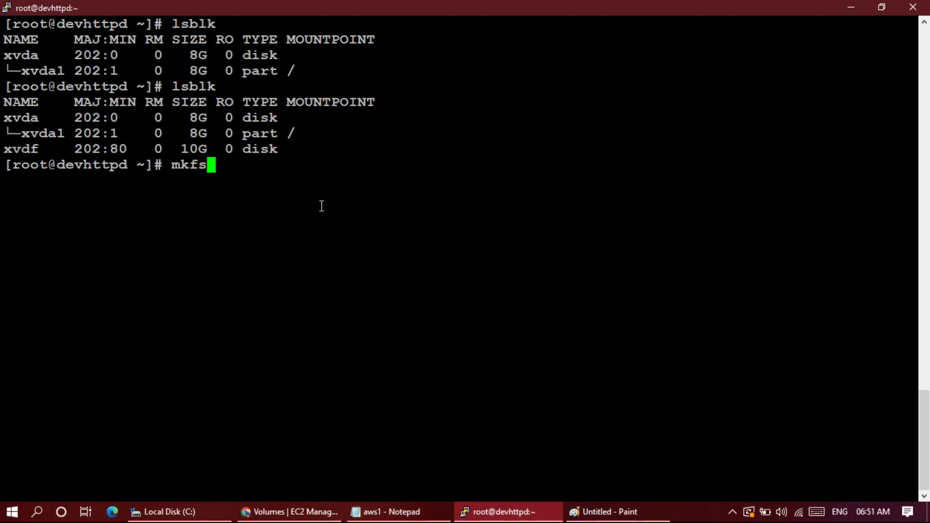
text(.ext4 )
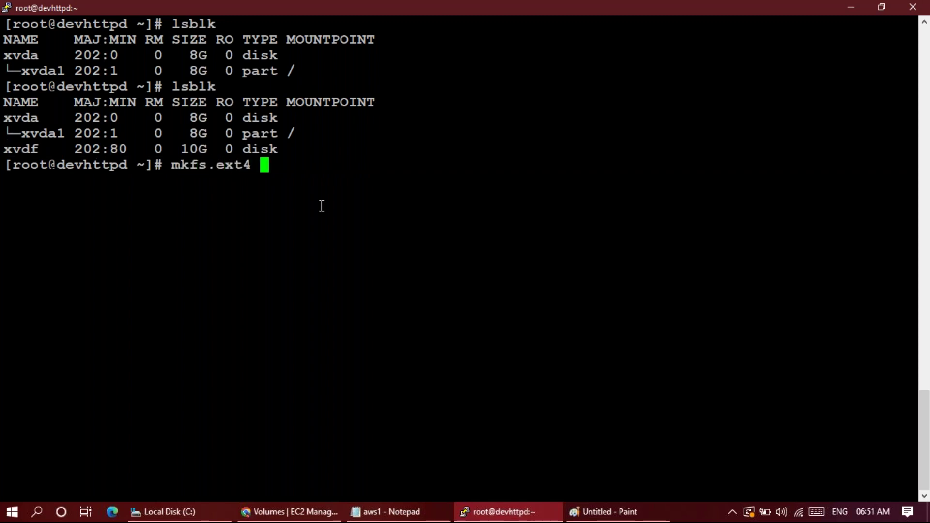
text(/)
double_click(17, 150)
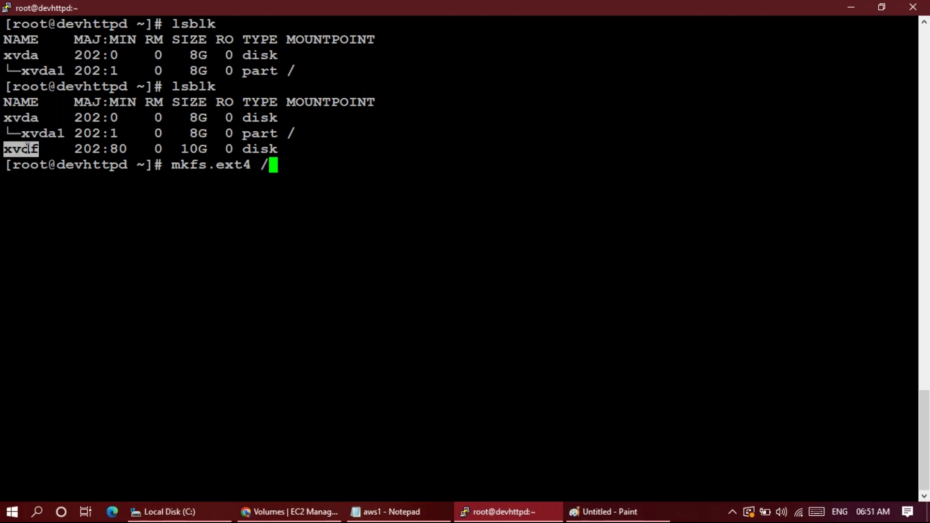
click(559, 204)
text(dev)
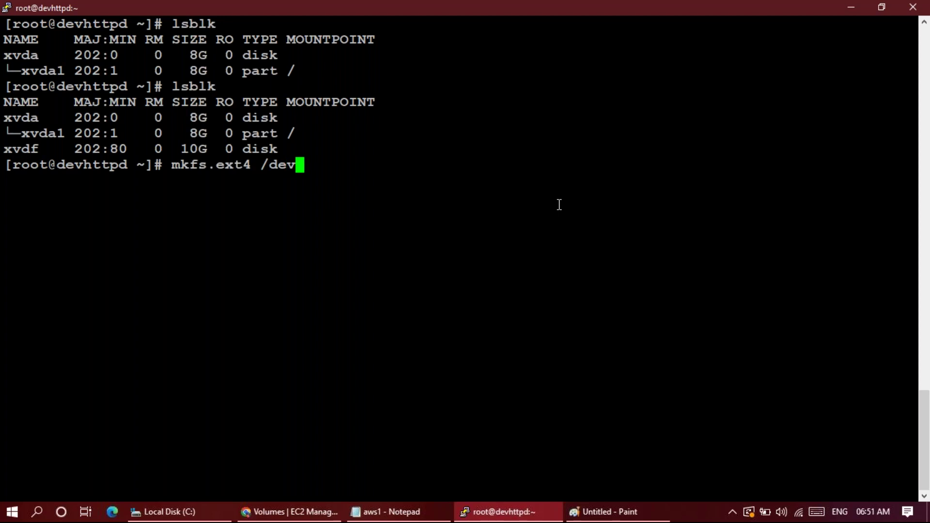
text(/xvdf)
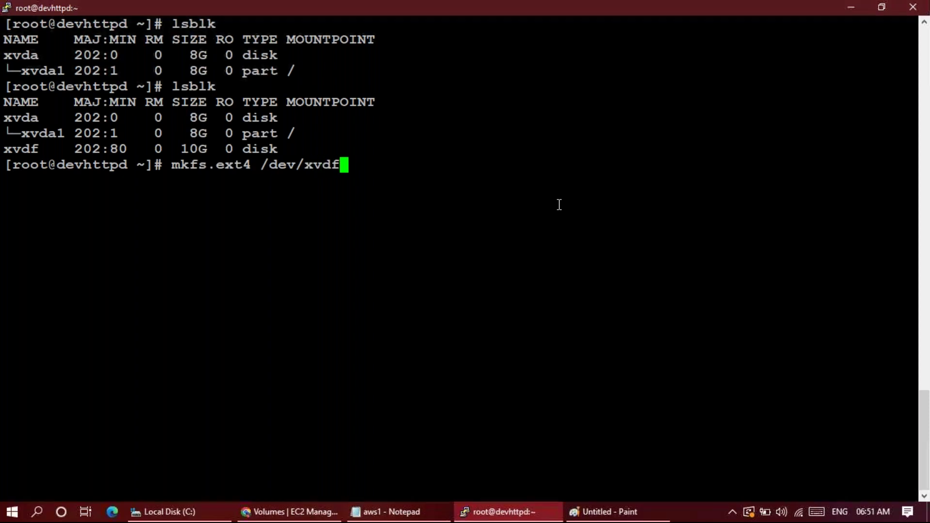
Step: Switch to File Explorer and look at Local Disk (C:) under This PC, including its contents and available drive actions
click(159, 516)
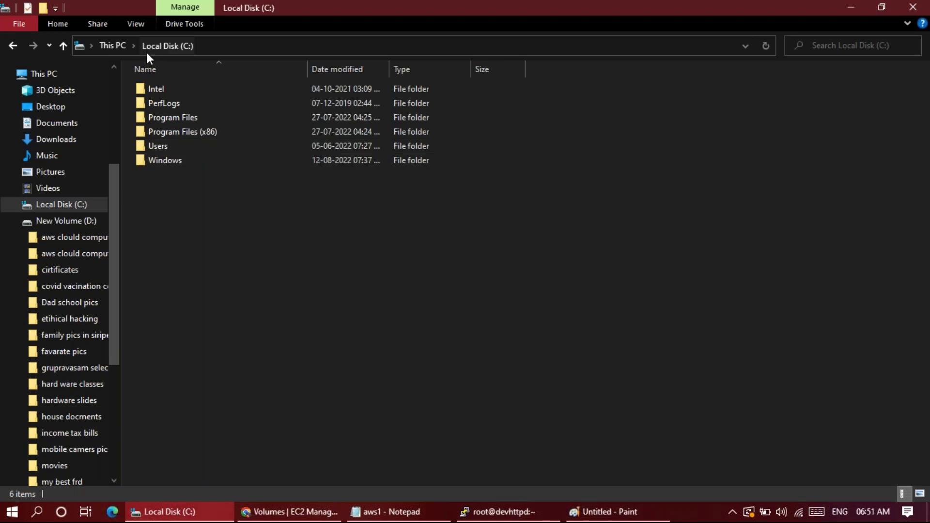
click(112, 46)
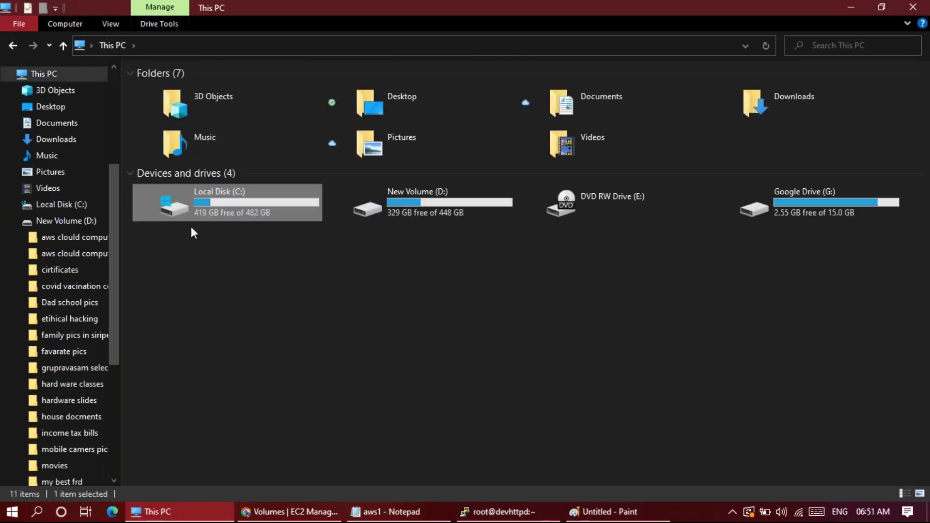
right_click(248, 207)
click(518, 456)
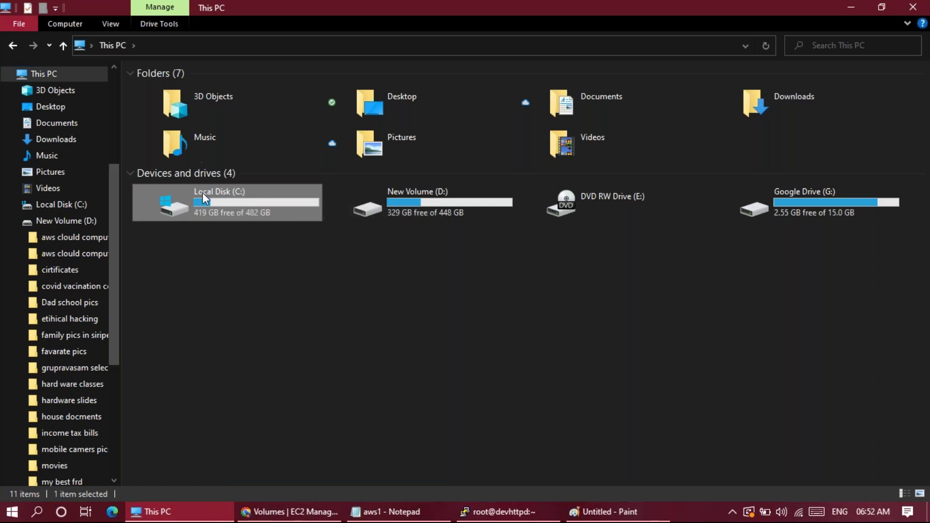
double_click(227, 206)
right_click(226, 205)
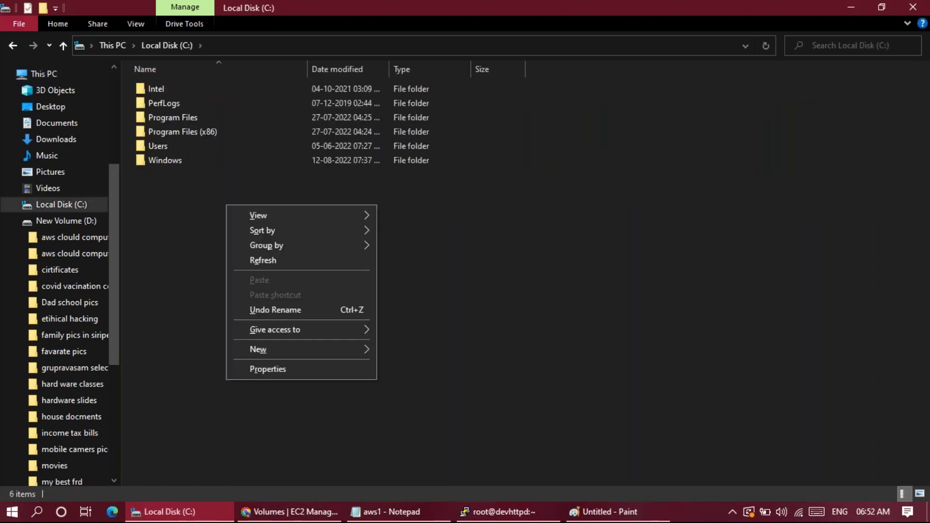
click(138, 206)
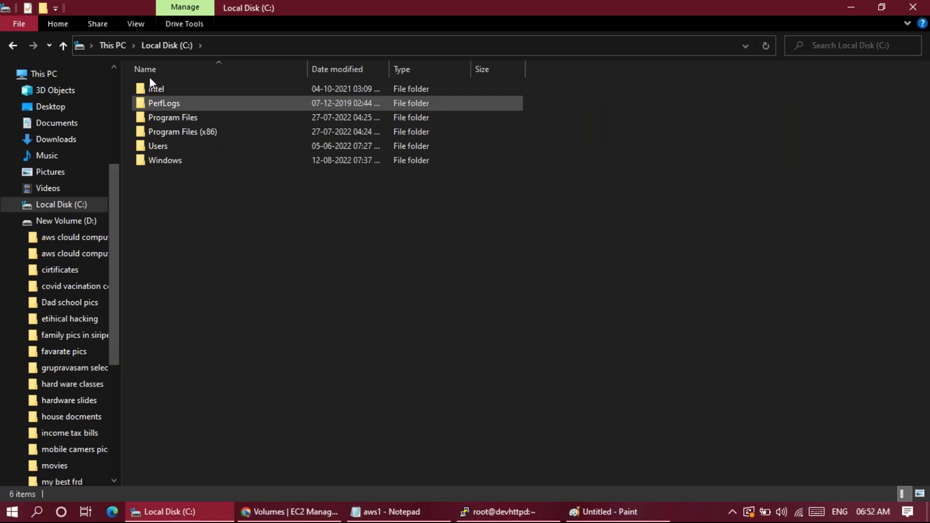
click(106, 50)
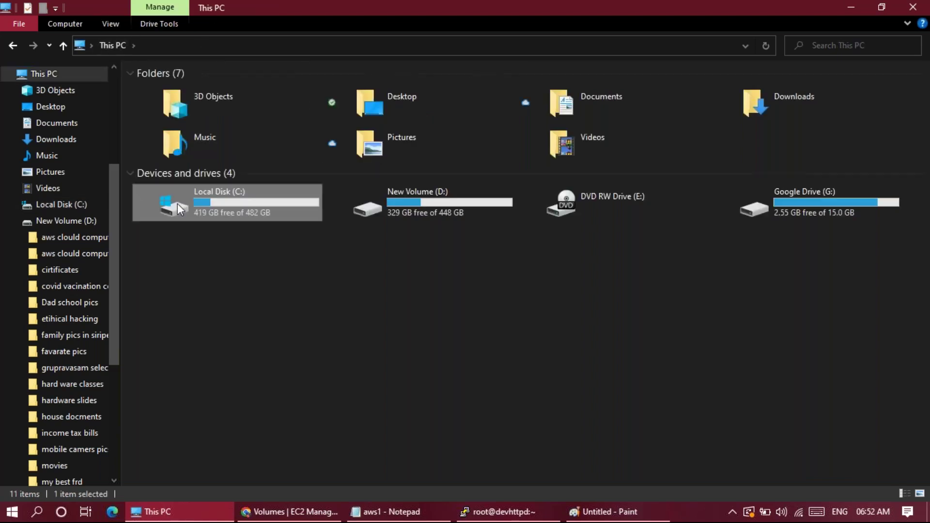
double_click(188, 206)
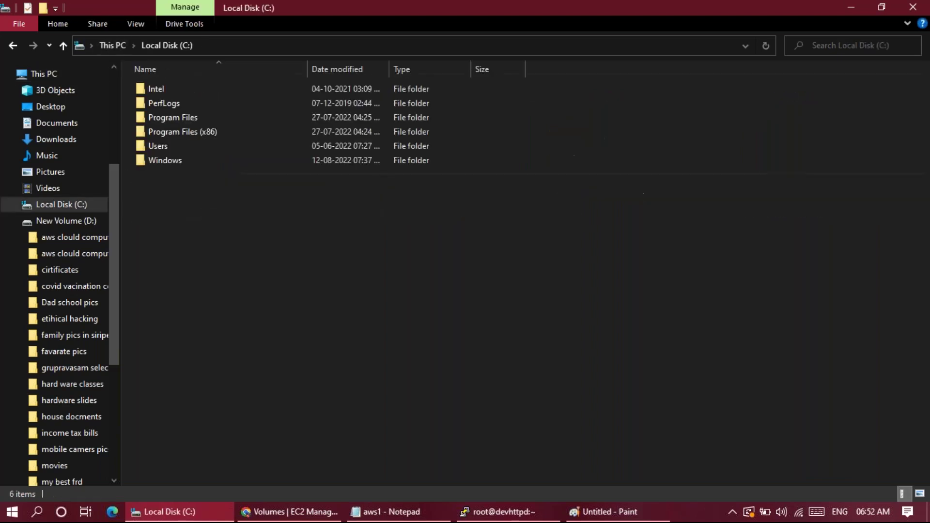
click(13, 46)
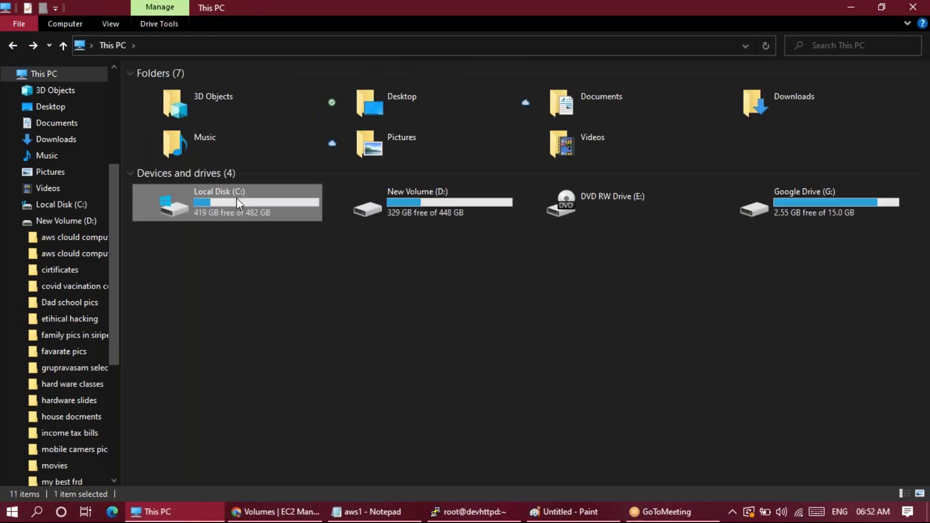
Step: Check the file system in the properties of Local Disk (C:) and look at the drive's Format option without choosing it
right_click(237, 200)
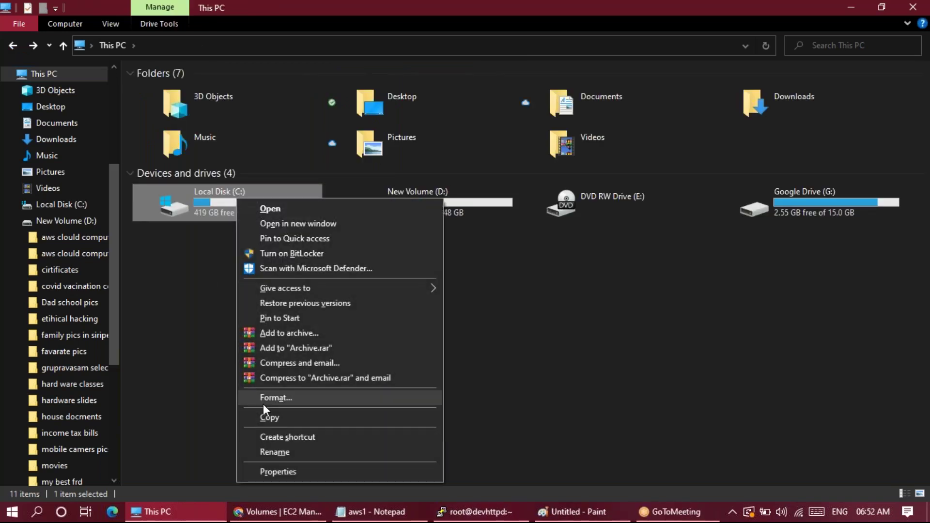
click(293, 475)
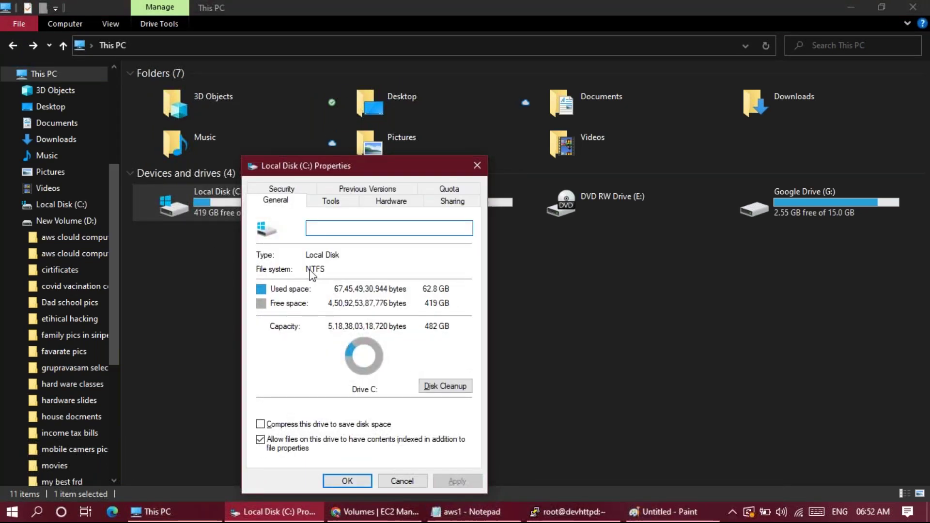
click(477, 165)
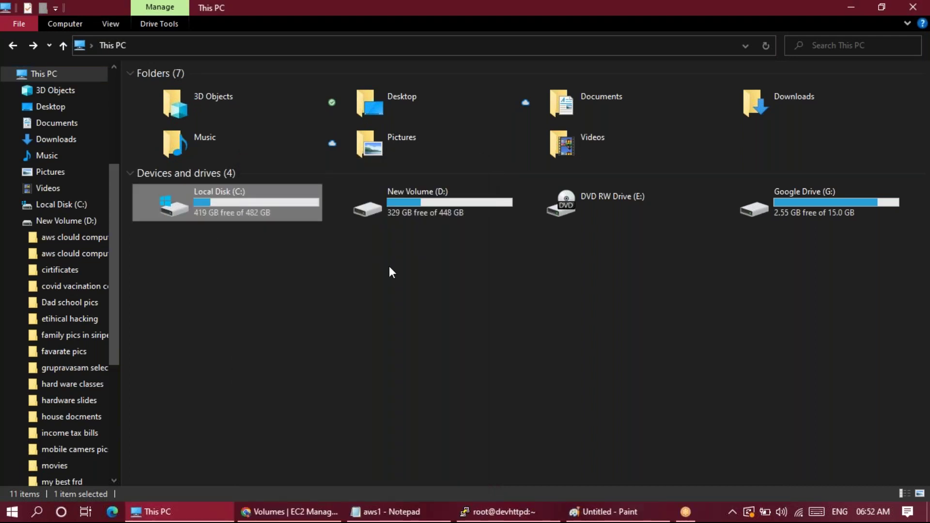
right_click(245, 212)
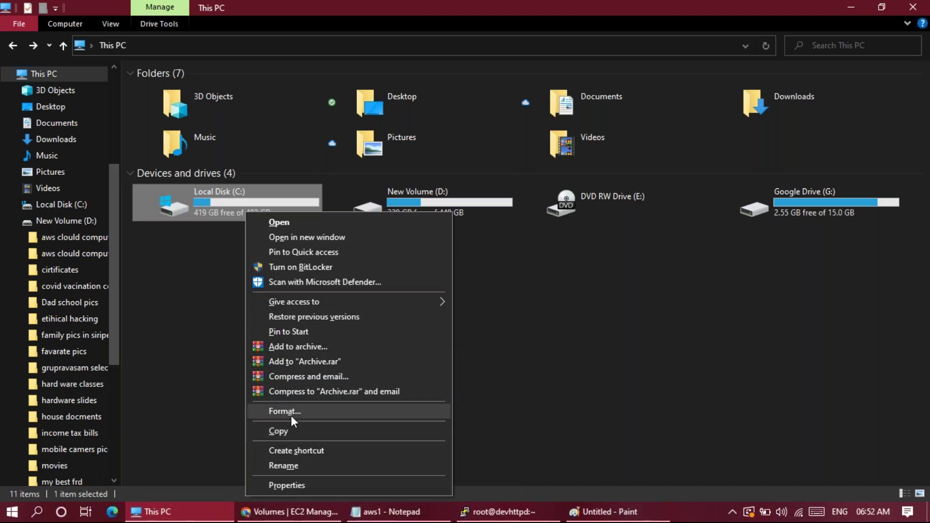
click(589, 466)
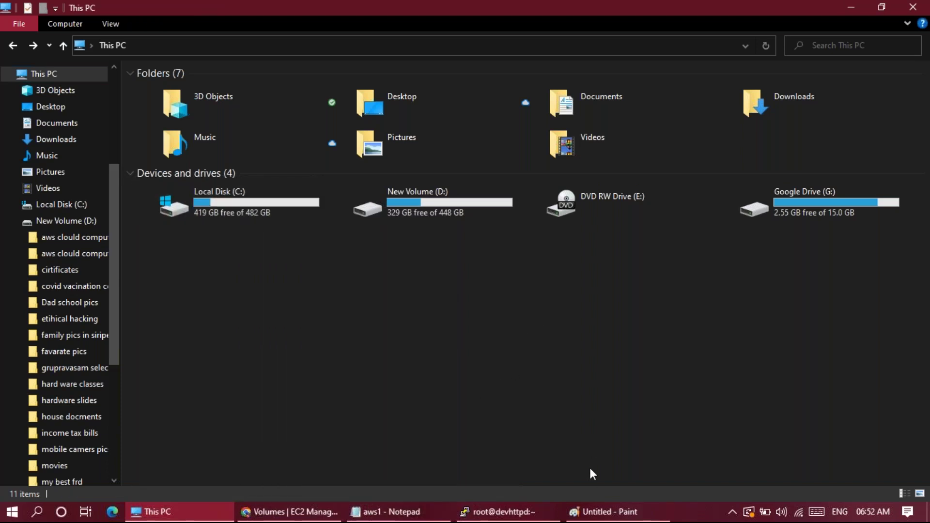
Step: Return to the devhttpd terminal and run the prepared mkfs.ext4 /dev/xvdf command to format the disk as ext4
click(502, 505)
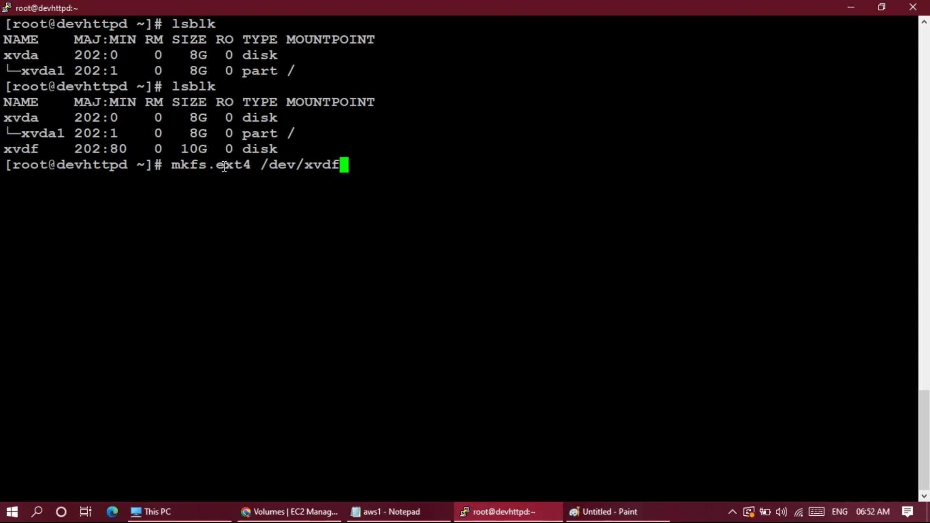
drag(224, 167, 251, 166)
click(229, 173)
key(Return)
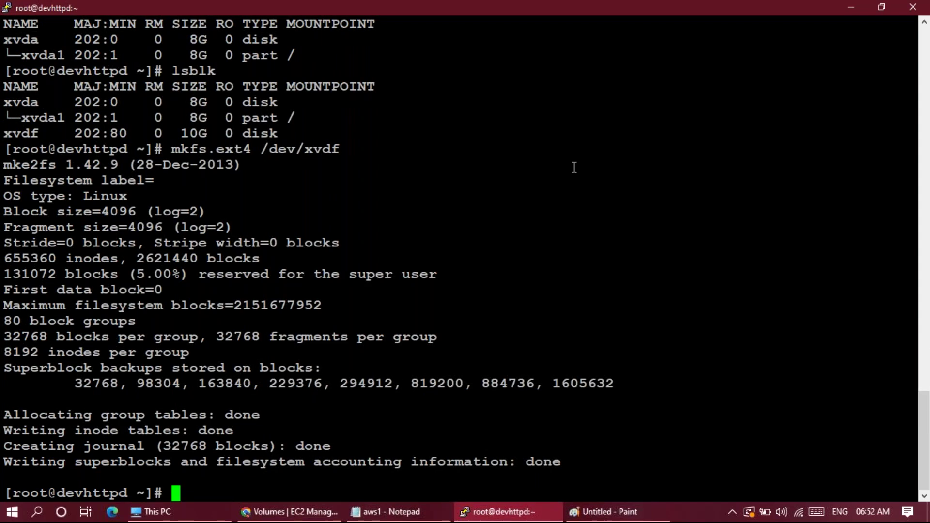
Step: Clear the terminal screen and create the directory /app with mkdir
key(ctrl+l)
key(Return)
key(Return)
key(Return)
key(Return)
key(Return)
key(Return)
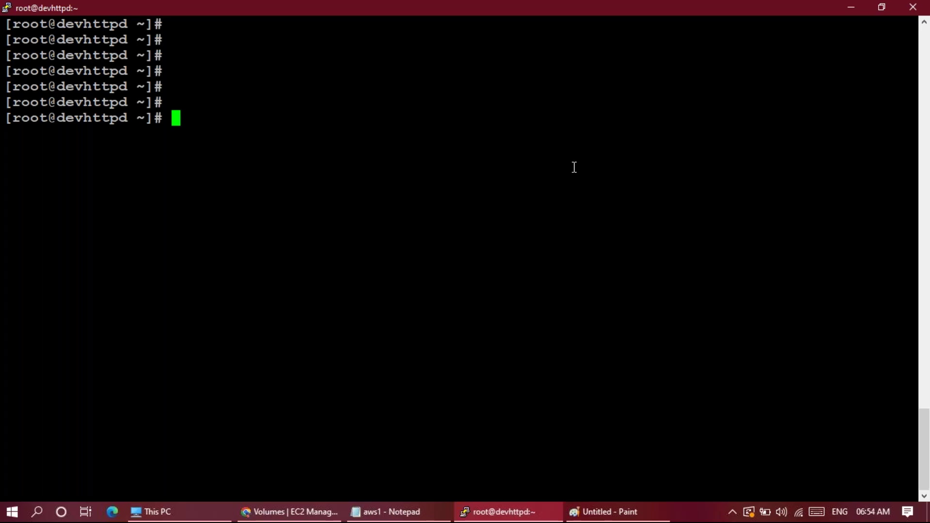
text(mkdir )
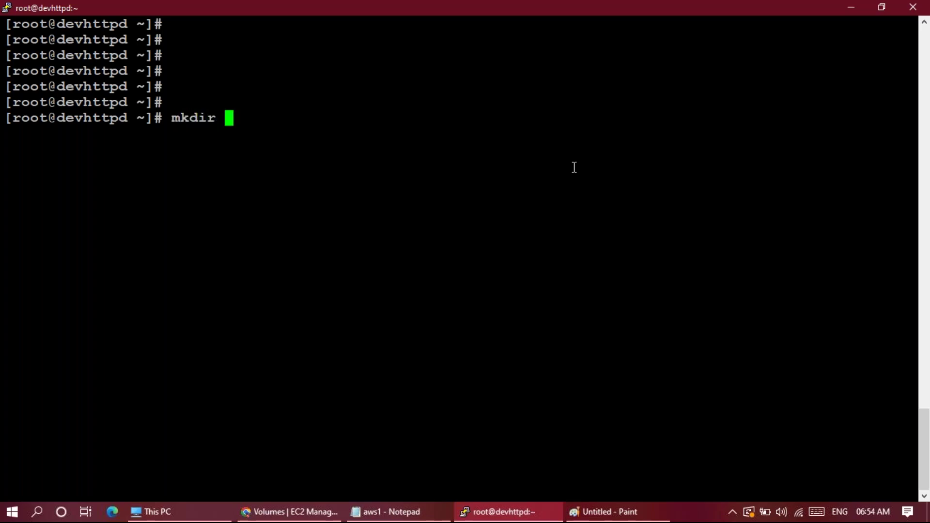
text(/app)
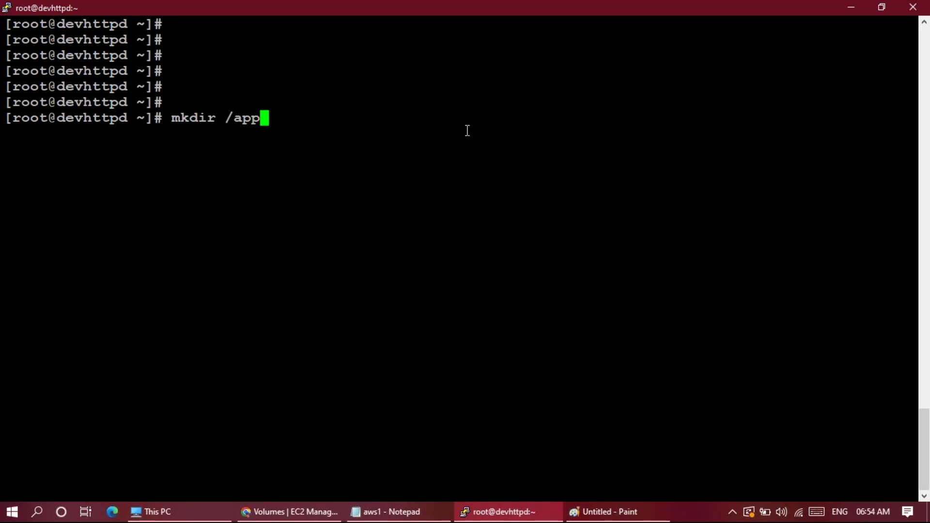
key(Return)
key(Return)
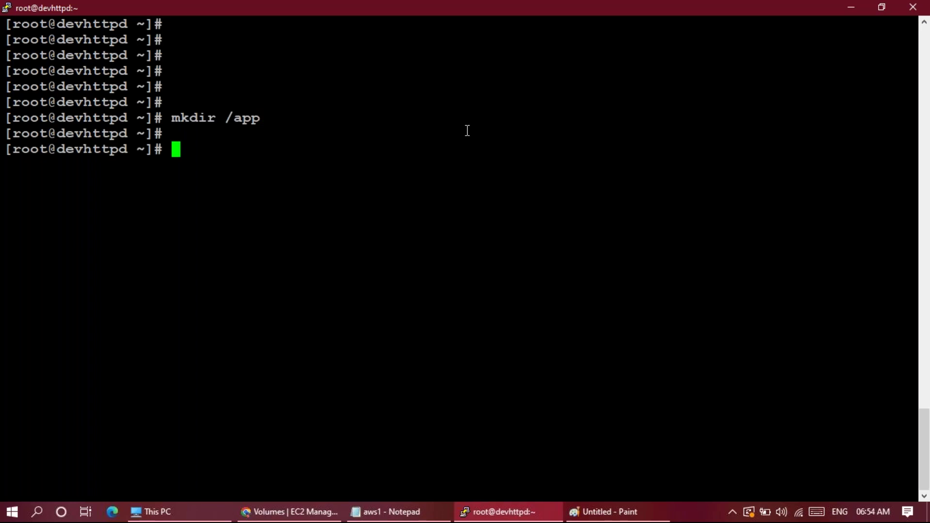
Step: Mount /dev/xvdf on /app and check its mount point with lsblk
text(mount)
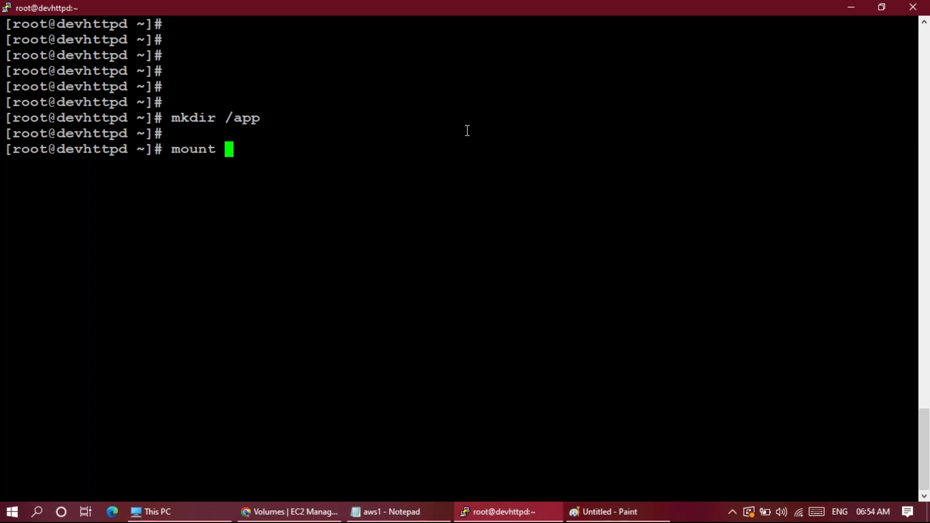
text( /de)
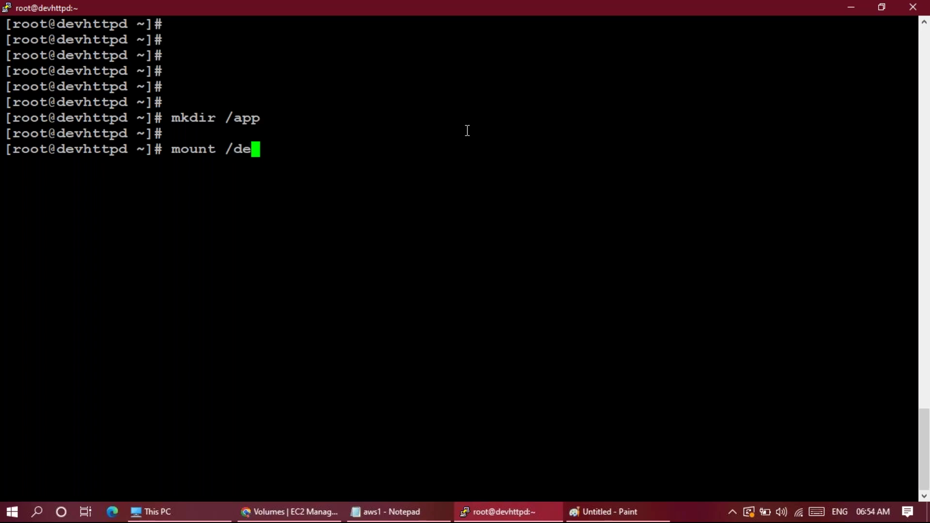
text(v/xvdf /app)
key(Return)
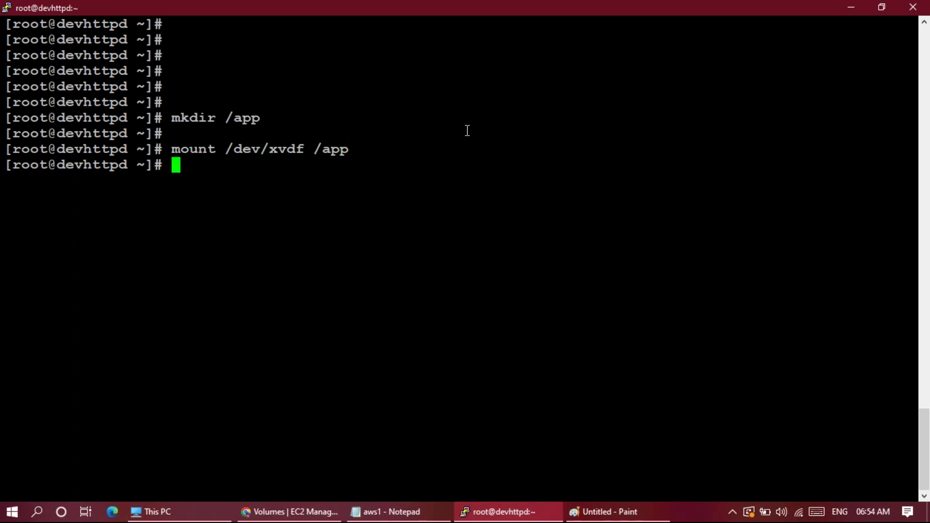
text(lsblk)
key(Return)
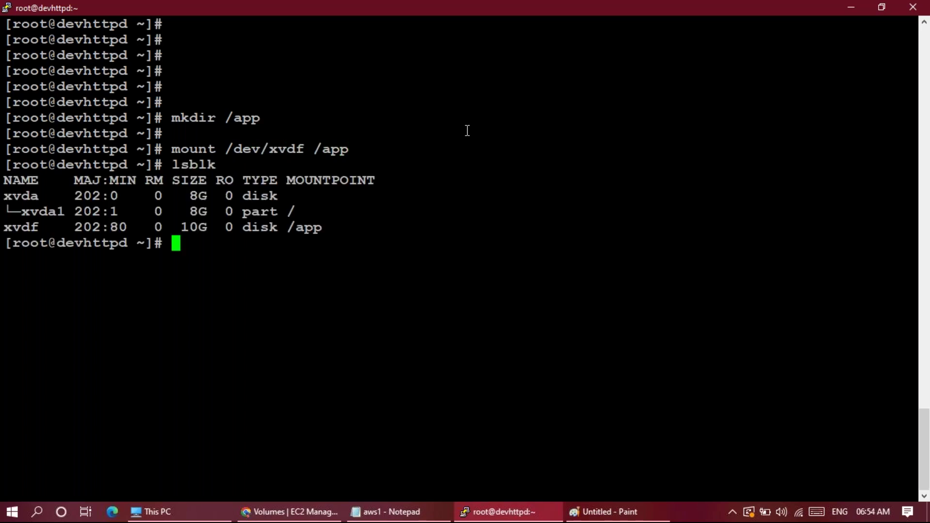
Step: List filesystem disk usage with df -h and examine the /dev/xvda1, /dev/xvdf and tmpfs rows
text(df -h)
key(Return)
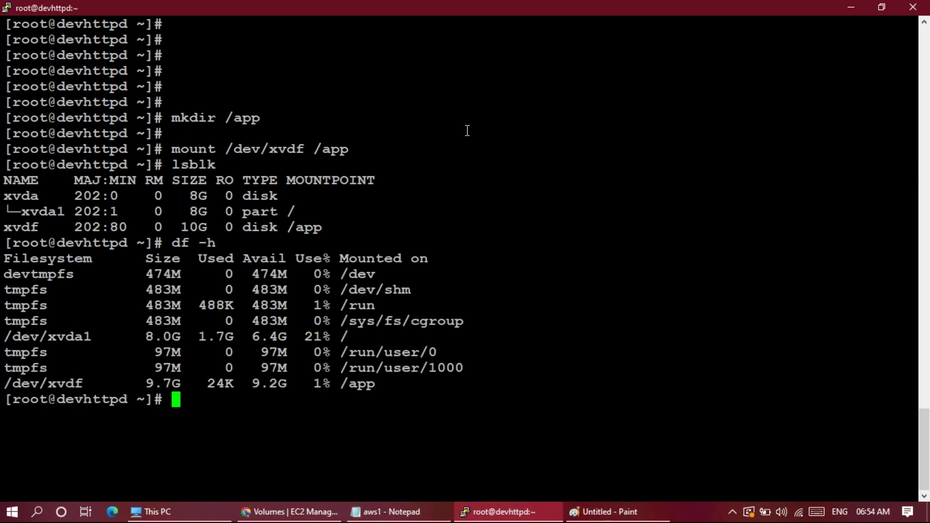
drag(4, 336, 365, 334)
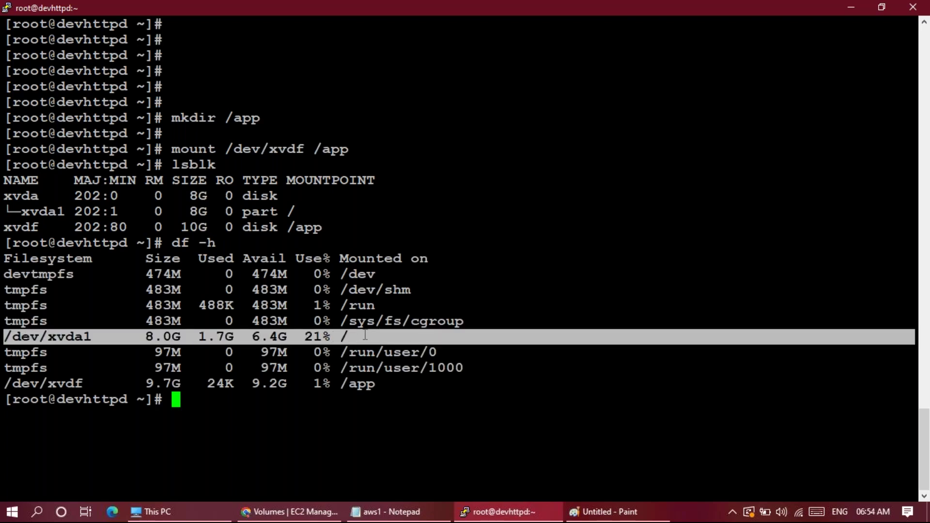
click(219, 247)
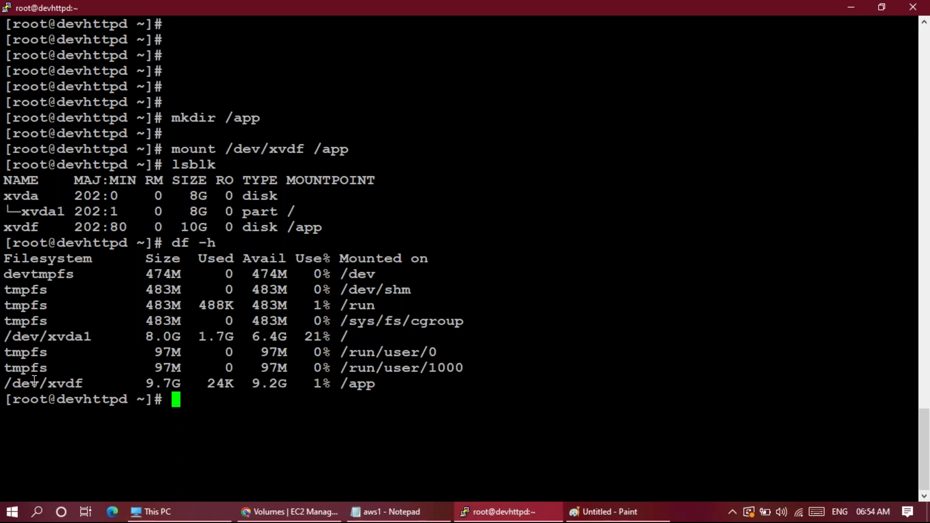
drag(7, 385, 371, 389)
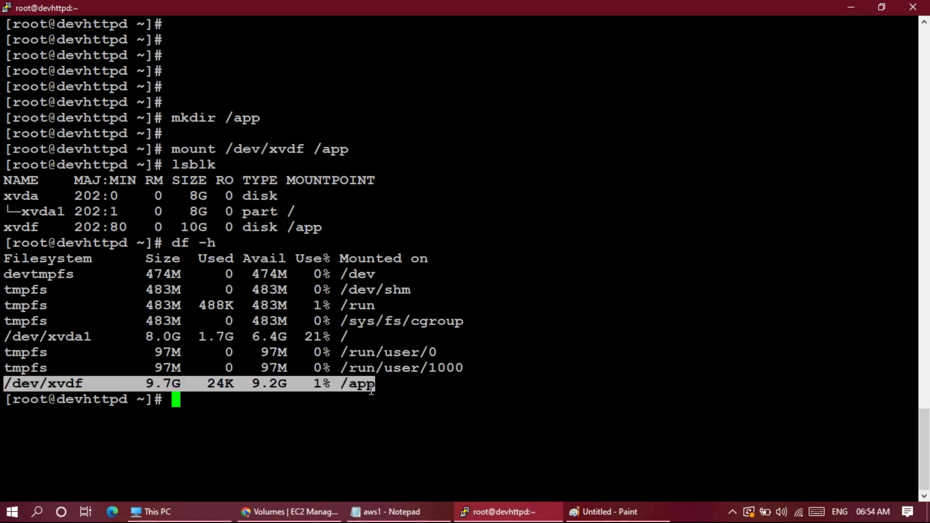
double_click(26, 352)
click(32, 310)
triple_click(29, 291)
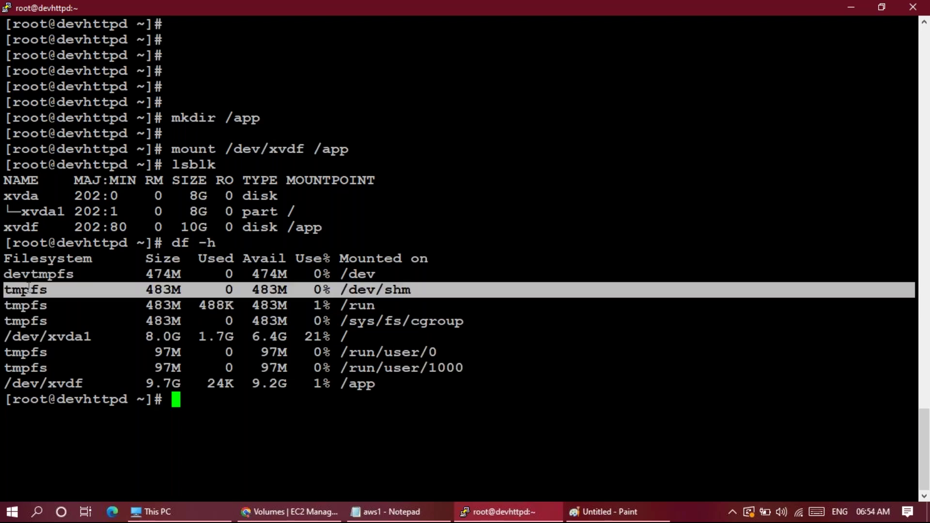
Step: Examine the devtmpfs, tmpfs and /dev/xvda1 rows of the df -h output, and view the Windows drives in This PC for comparison
double_click(29, 272)
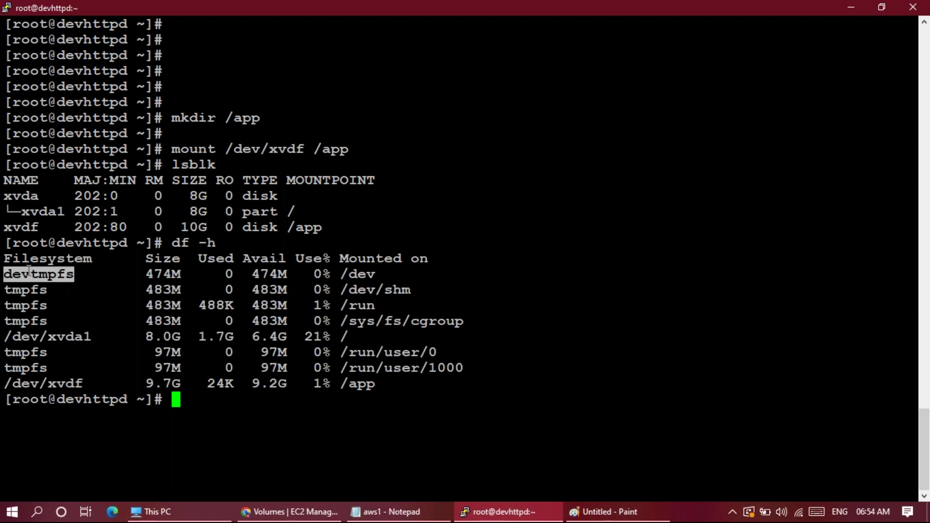
double_click(30, 321)
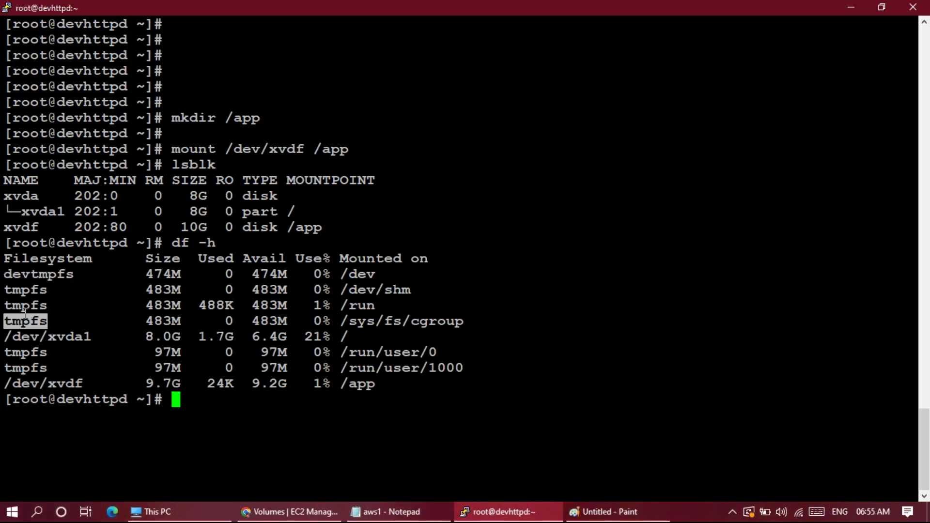
click(26, 314)
drag(10, 338, 461, 339)
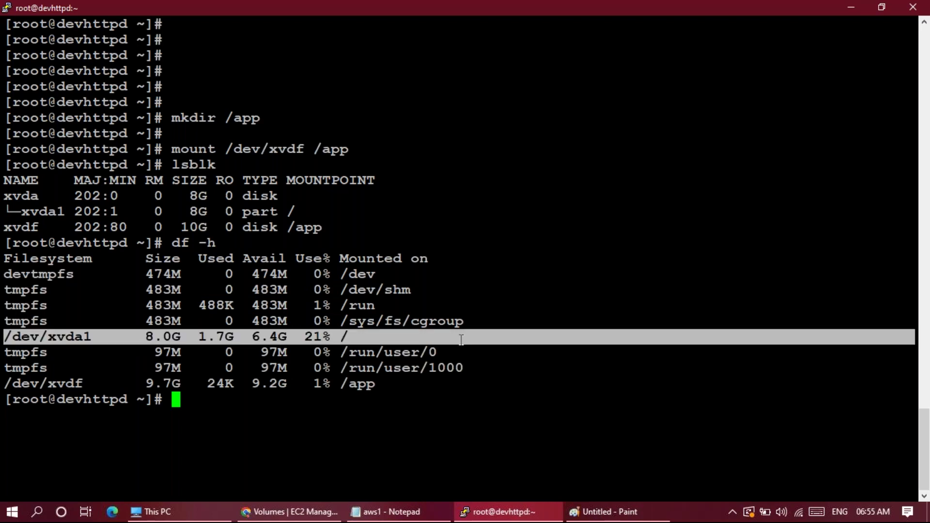
click(461, 340)
click(186, 504)
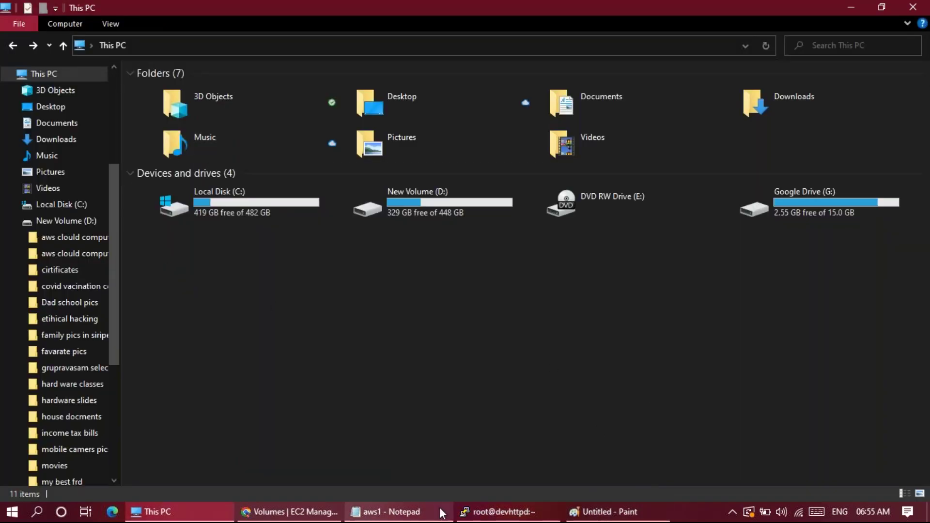
click(488, 511)
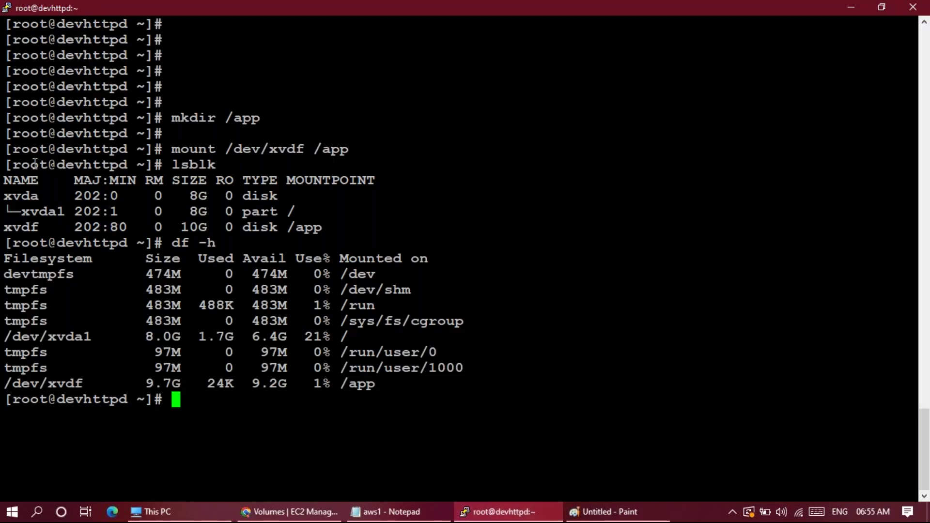
Step: Compare the lsblk output with the full df -h listing in the devhttpd terminal
double_click(187, 164)
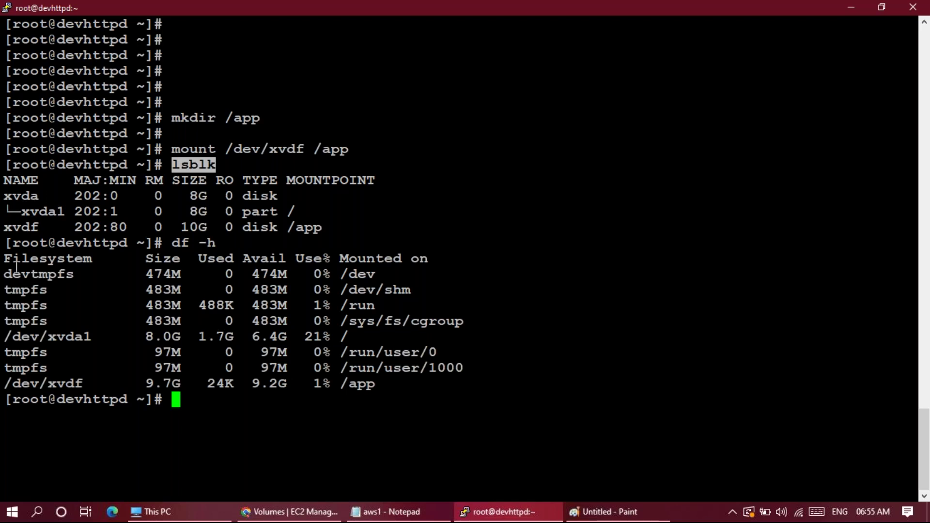
drag(7, 242, 223, 398)
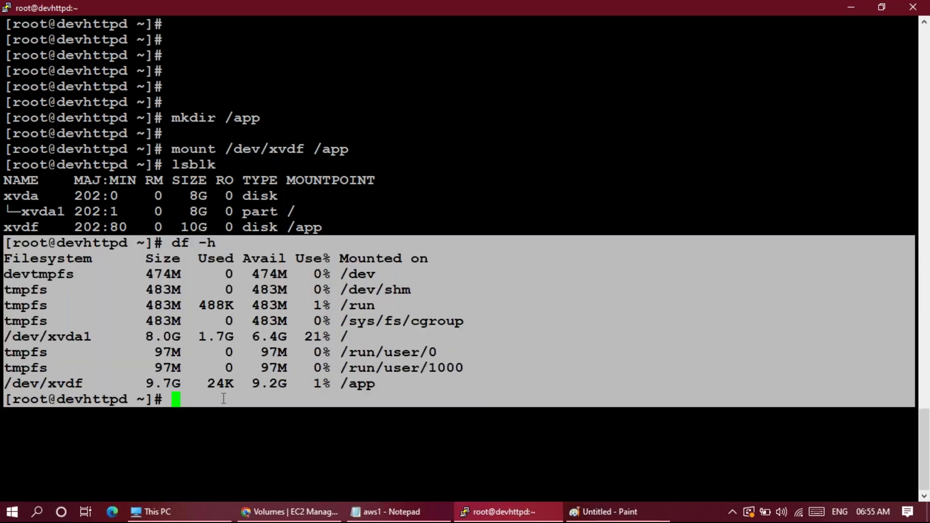
click(240, 259)
drag(6, 183, 372, 230)
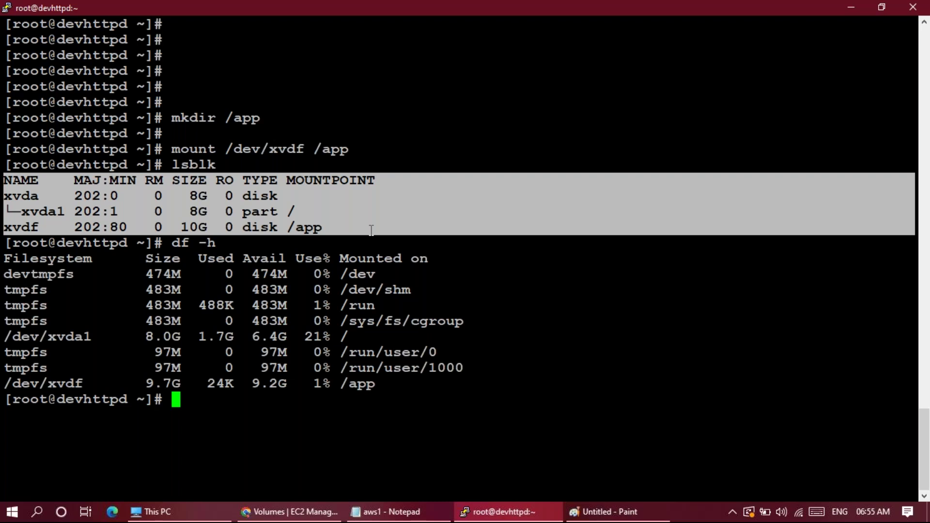
click(371, 230)
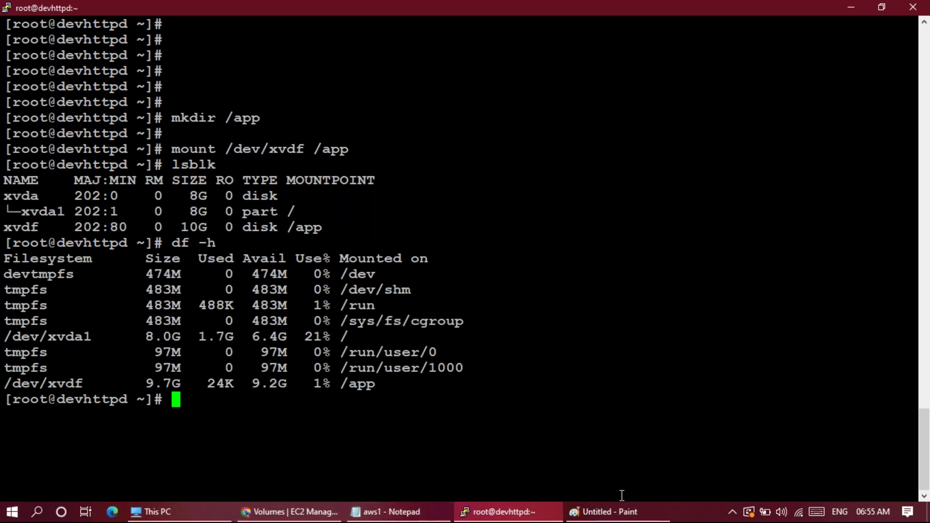
Step: Switch to the aws1 notes in Notepad and review the STORAGE section from EBS to S3
click(615, 512)
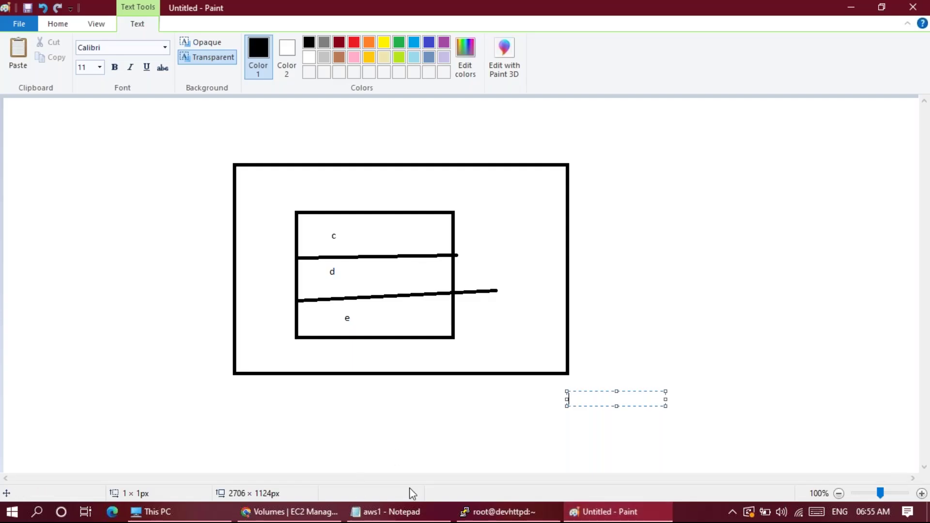
click(394, 512)
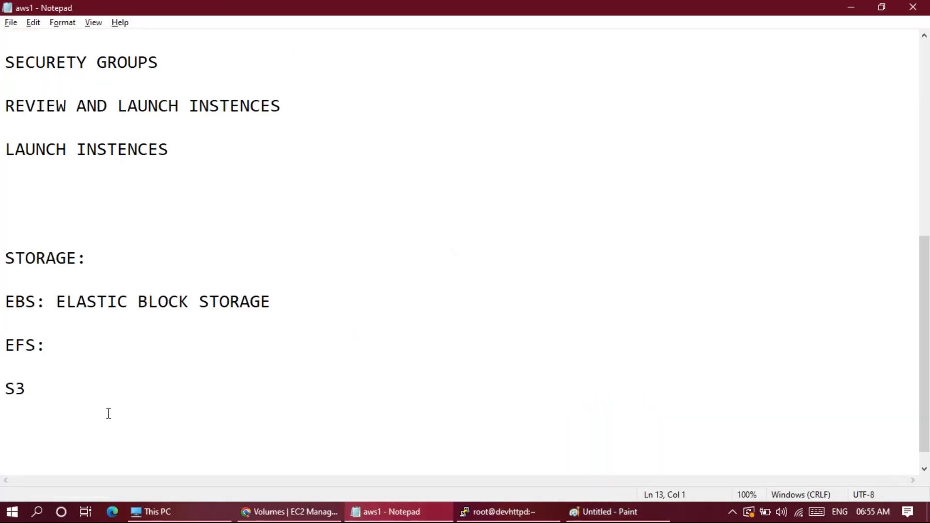
drag(73, 394, 6, 222)
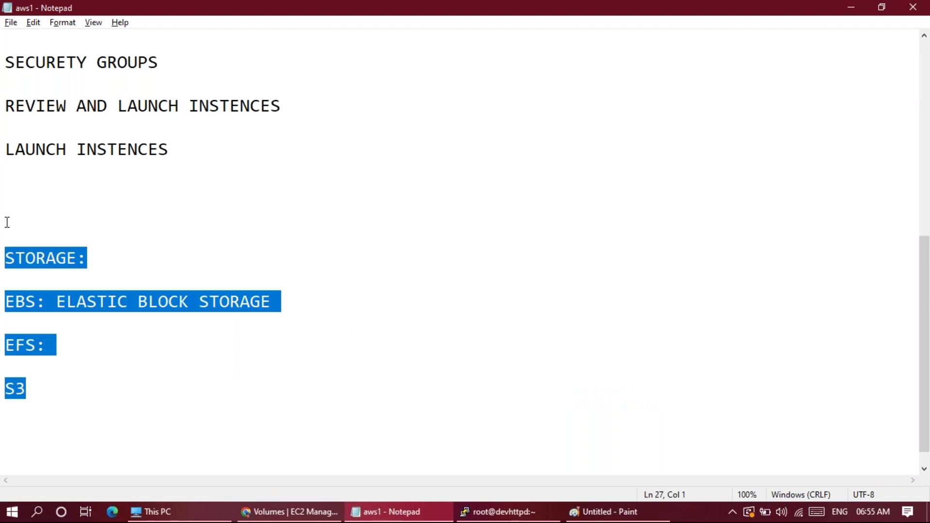
click(366, 306)
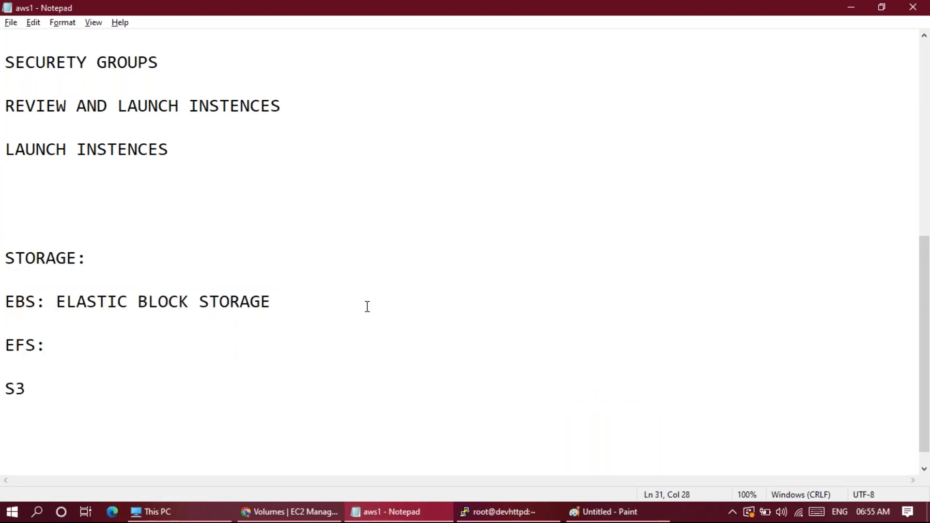
key(Return)
text(tasks:)
key(BackSpace)
key(Return)
key(BackSpace)
key(BackSpace)
key(BackSpace)
key(BackSpace)
key(BackSpace)
key(BackSpace)
Step: Add a "tasks:" heading below the S3 line in the aws1 notes, with blank lines beneath it
key(Down)
key(Down)
key(Down)
key(Down)
key(Down)
key(Down)
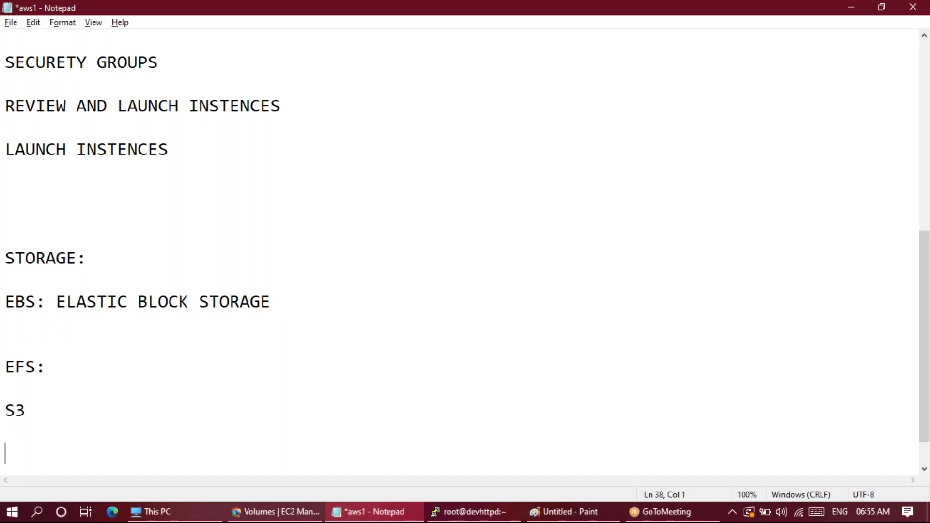
key(Return)
key(Return)
key(Return)
key(Return)
key(Return)
key(Up)
key(Up)
key(Up)
key(Up)
key(Up)
text(tasks)
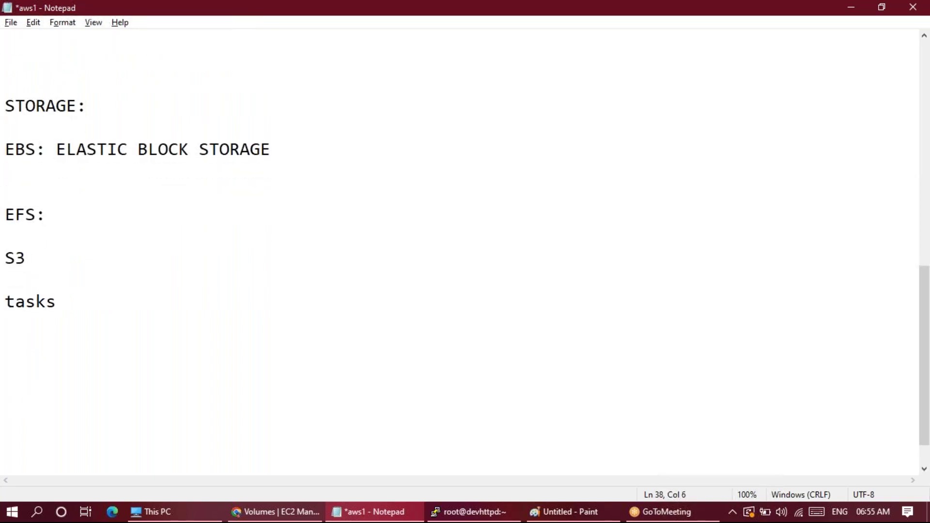
text(:)
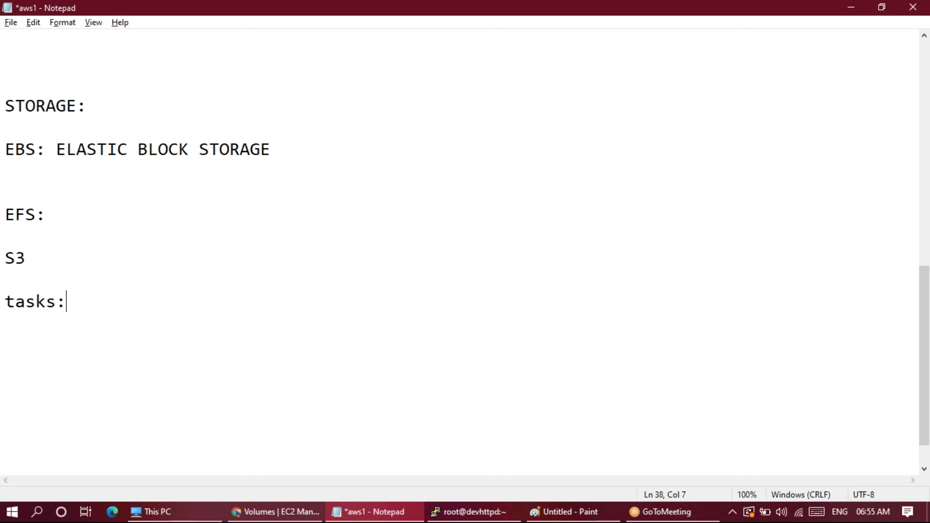
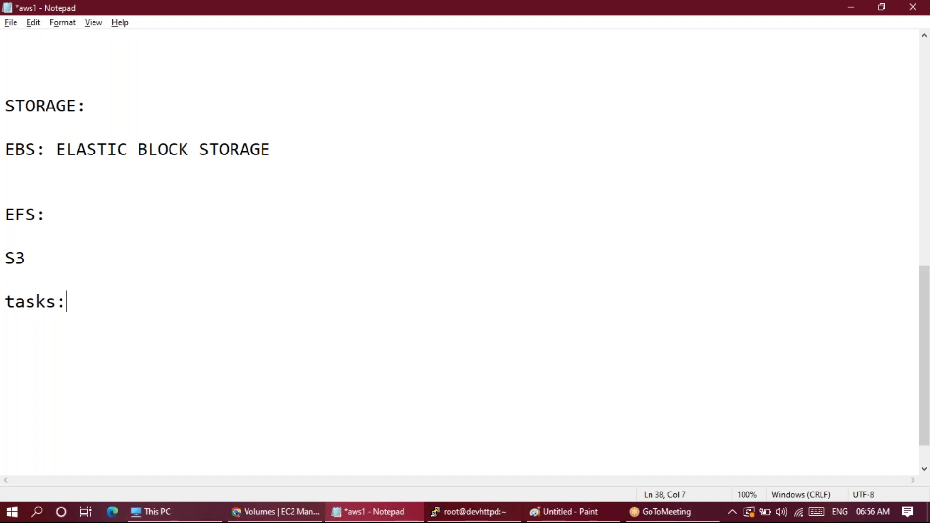
Step: Return to the devhttpd terminal and examine the mount points of xvda1 and xvdf in the lsblk output
click(497, 514)
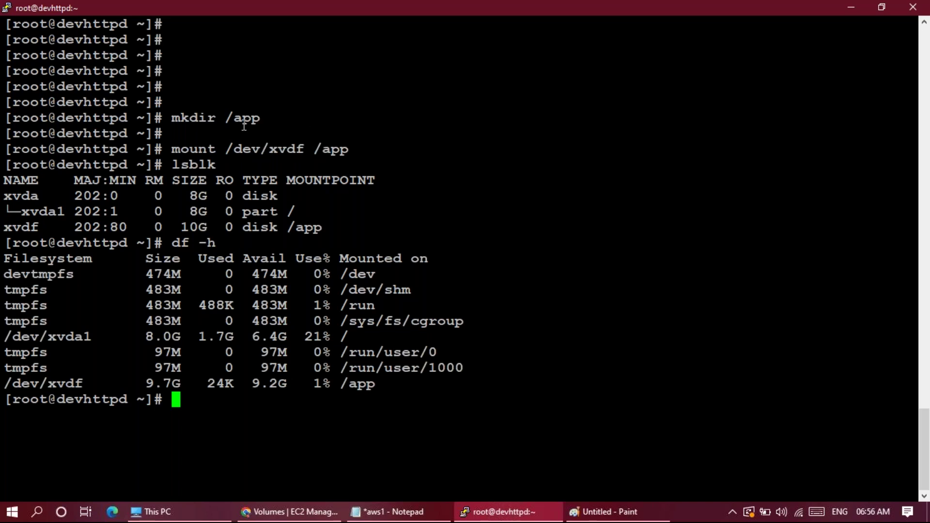
double_click(342, 148)
double_click(308, 227)
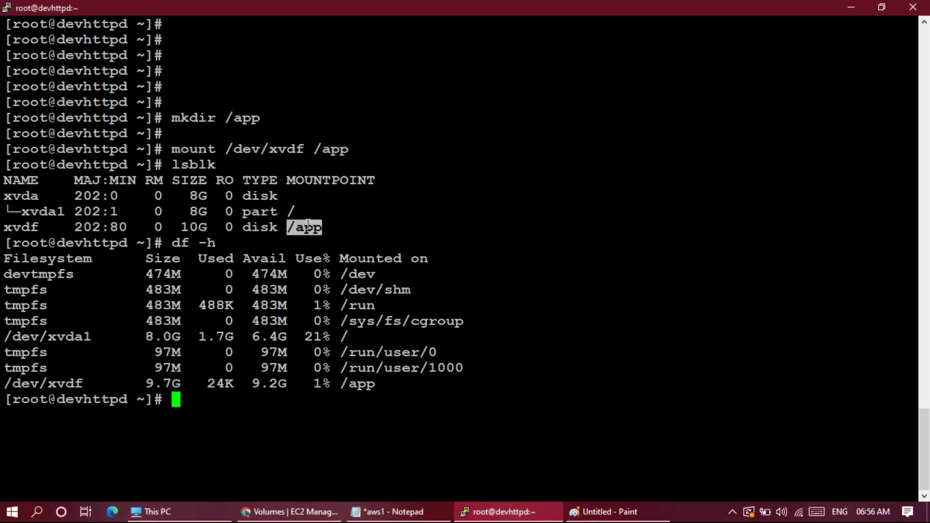
double_click(297, 212)
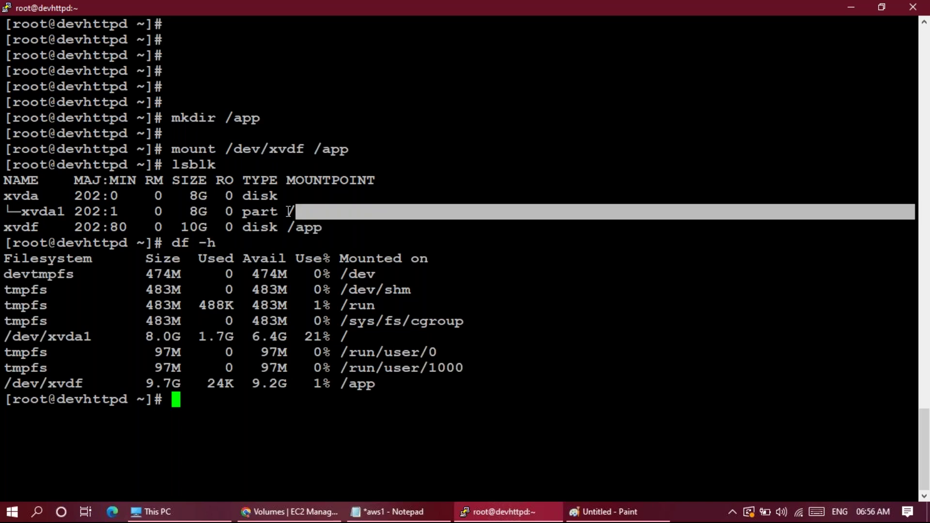
double_click(305, 229)
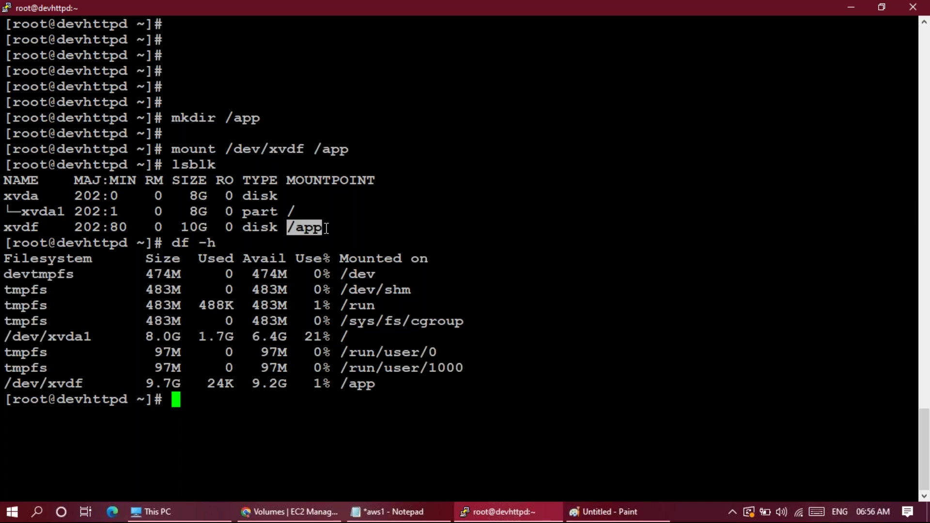
click(327, 228)
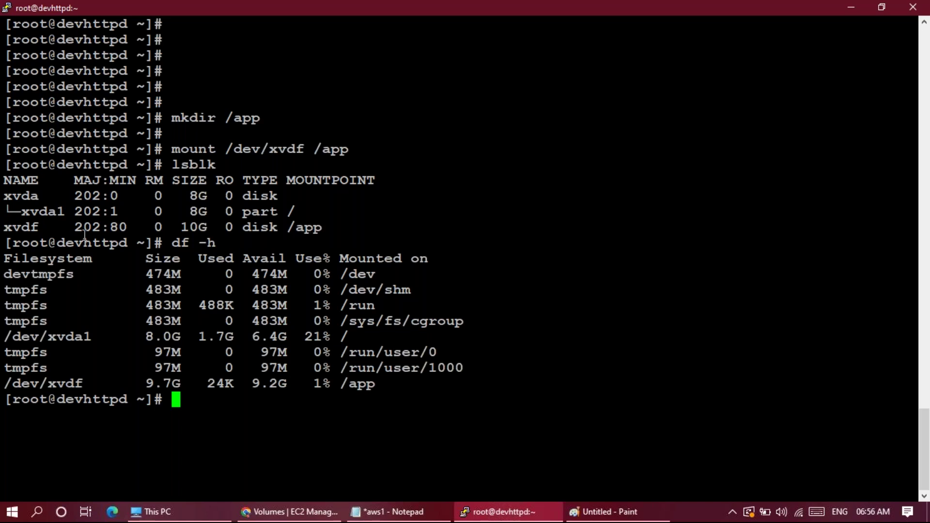
double_click(14, 228)
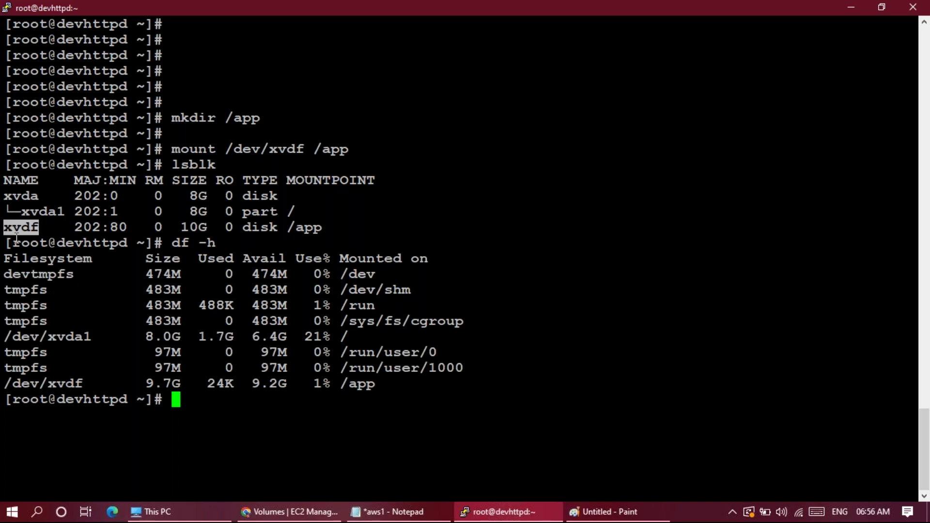
Step: Switch to the aws1 file in Notepad and start an item numbered 1) under the tasks heading
double_click(308, 226)
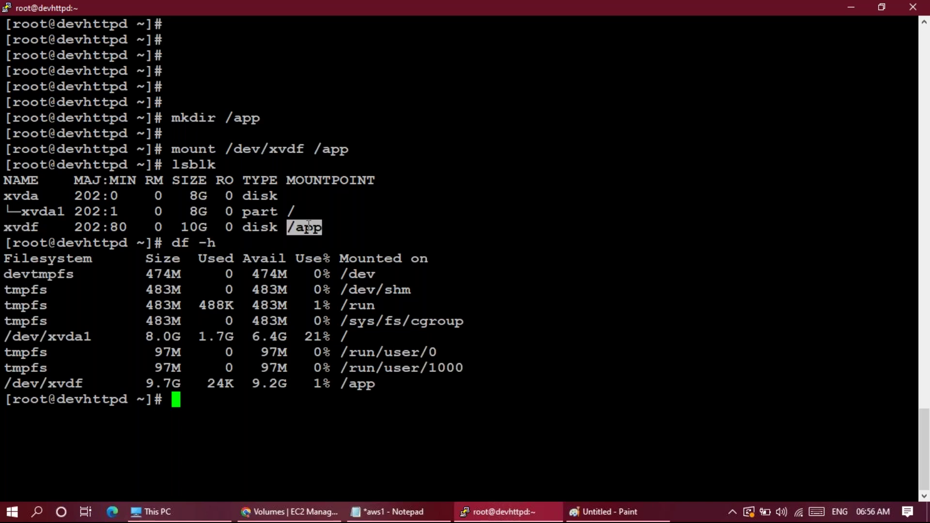
click(343, 222)
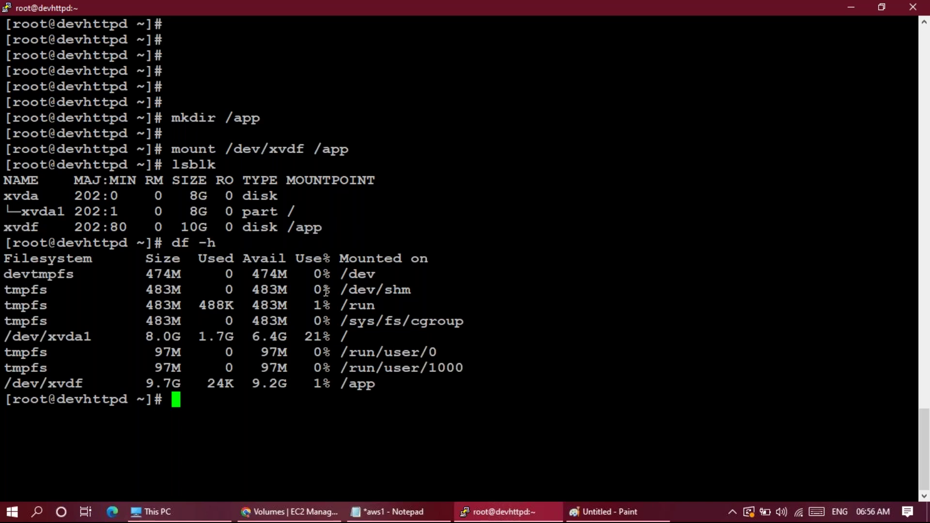
click(395, 514)
key(Return)
text(1)
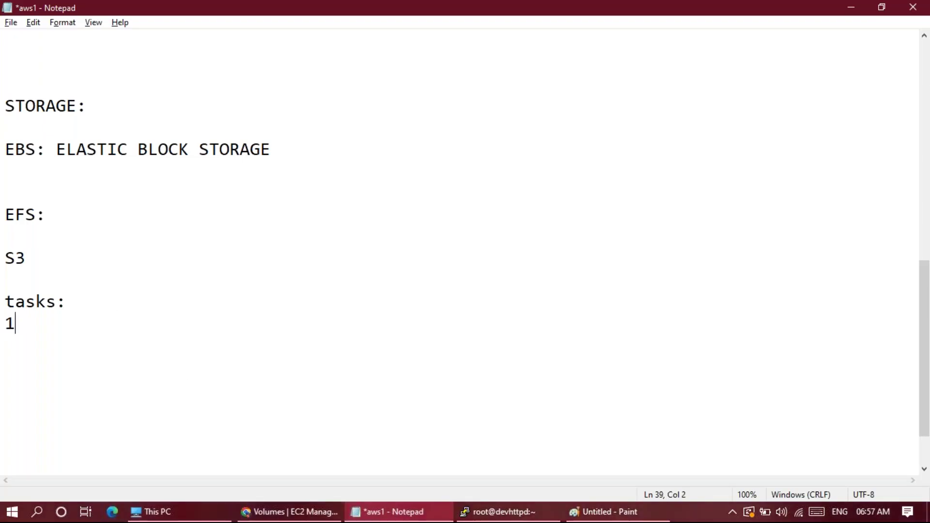
text())
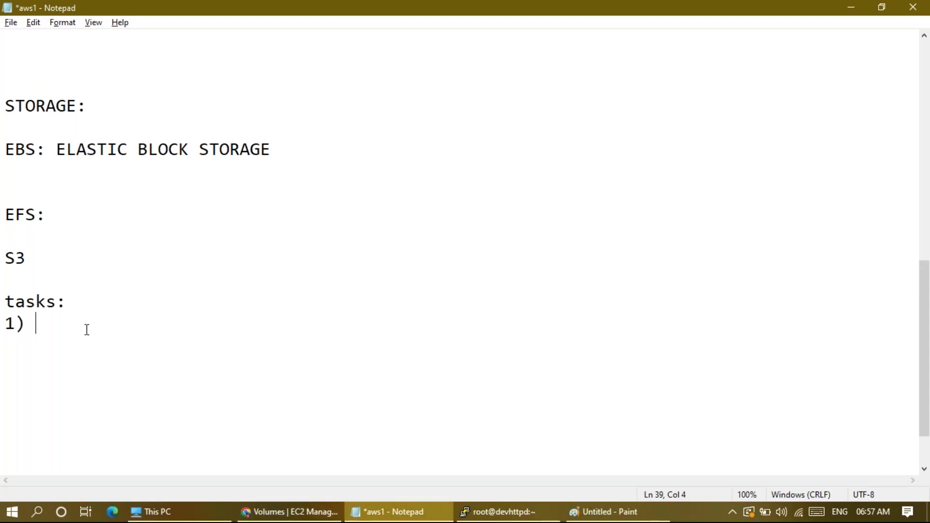
Step: Switch to the devhttpd terminal and examine the xvda and xvdf disk entries in the lsblk output
click(497, 514)
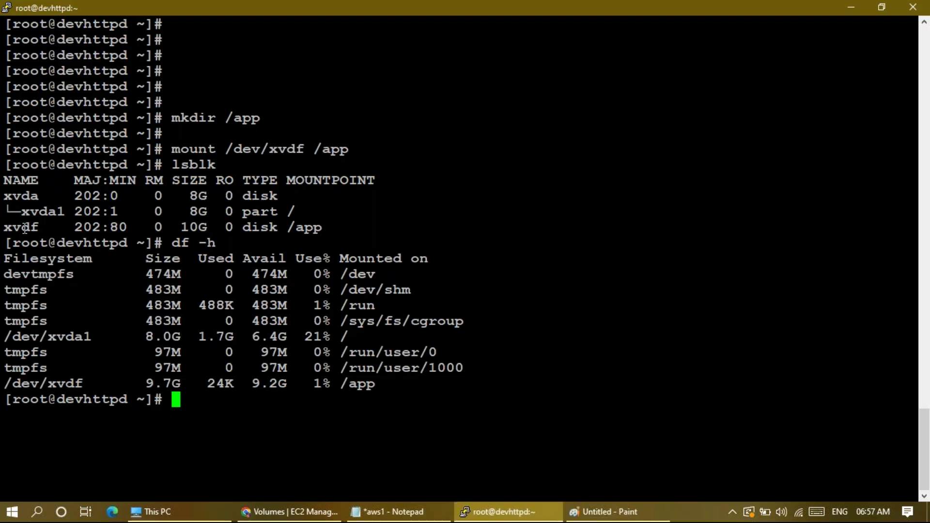
double_click(201, 231)
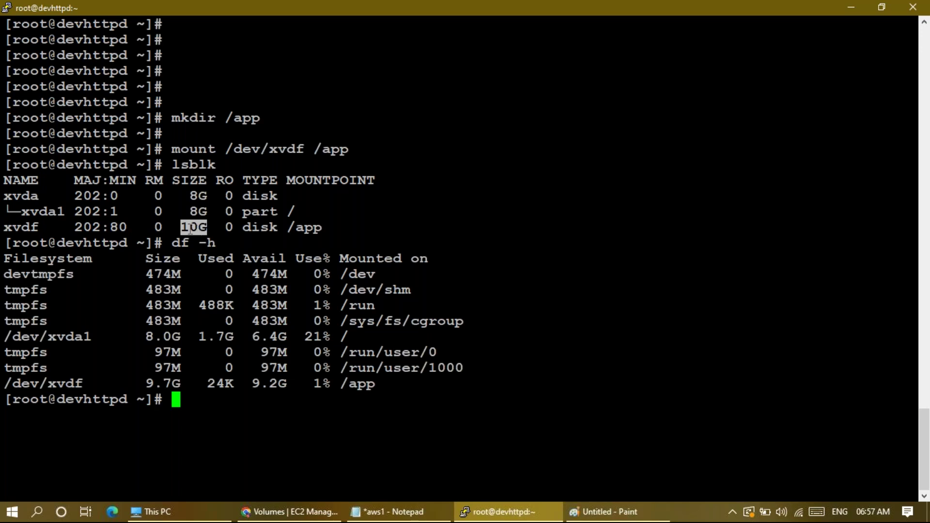
double_click(13, 196)
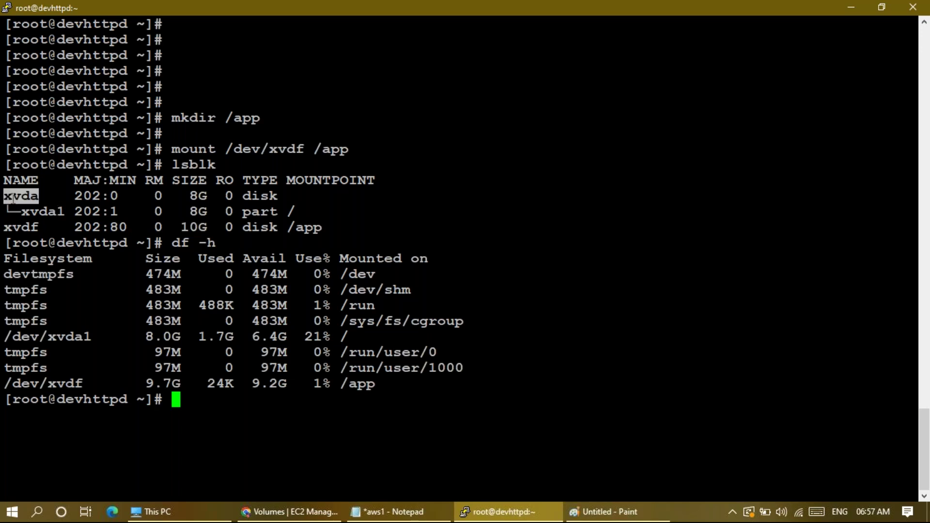
click(13, 196)
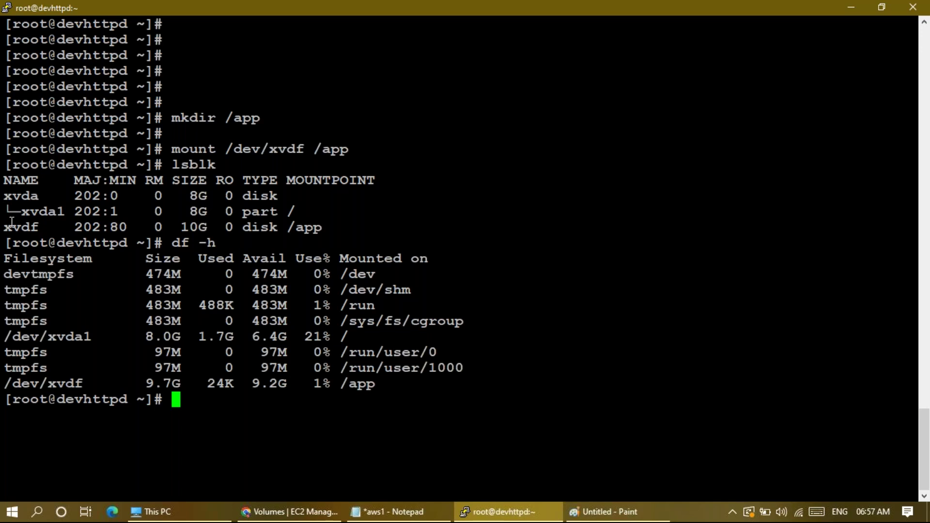
drag(11, 222, 310, 232)
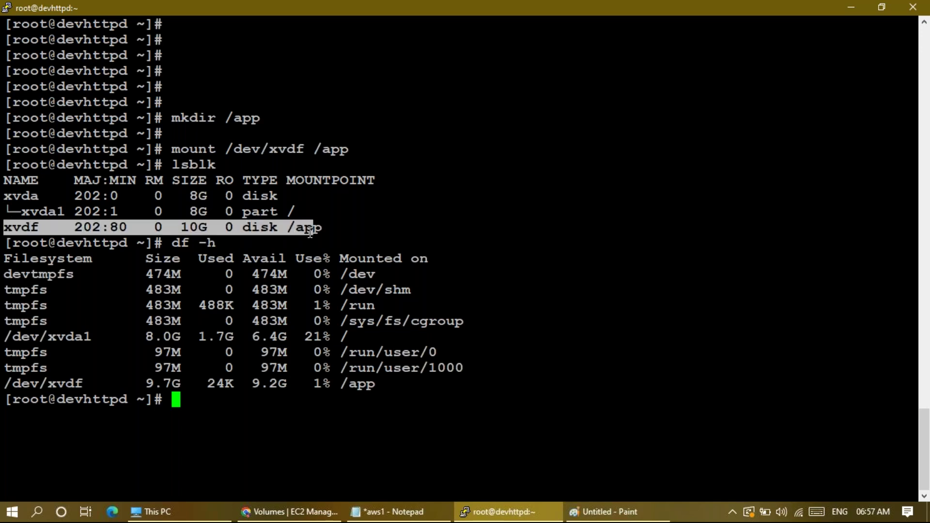
click(10, 195)
drag(6, 198, 302, 209)
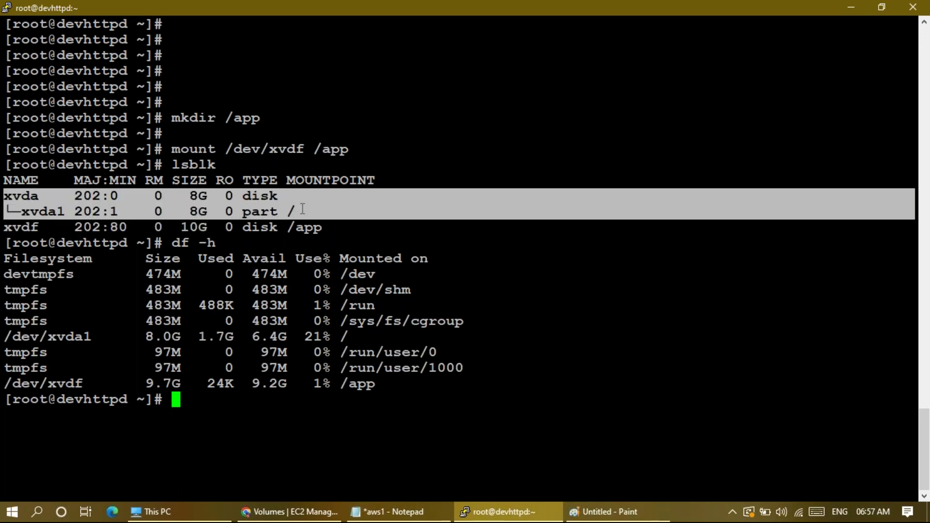
Step: Switch to the EC2 Volumes page in Chrome and view the description of only the 8 GiB volume
click(281, 512)
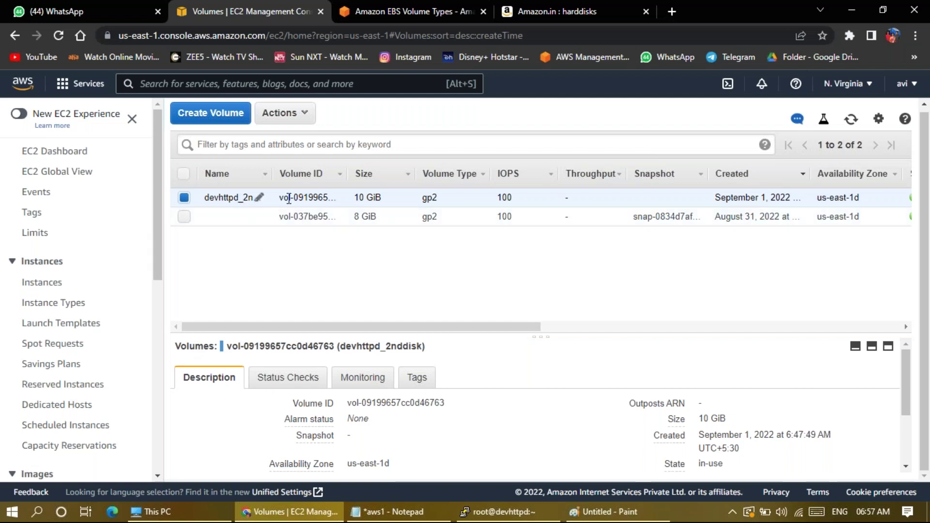
click(184, 216)
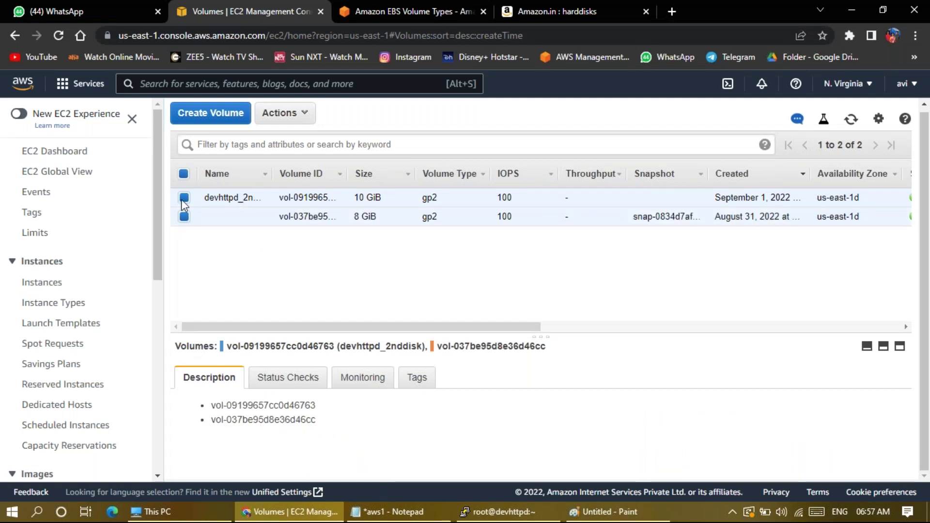
click(183, 199)
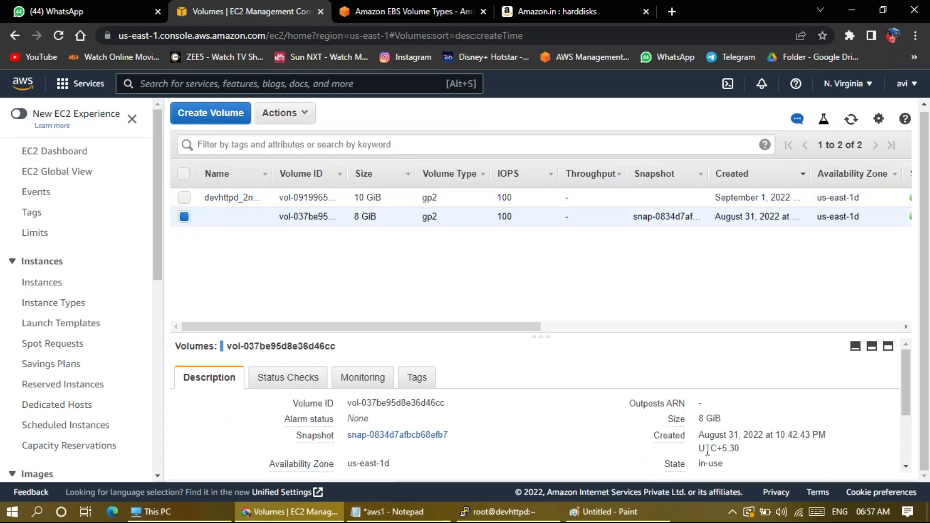
scroll(738, 450, down, 1)
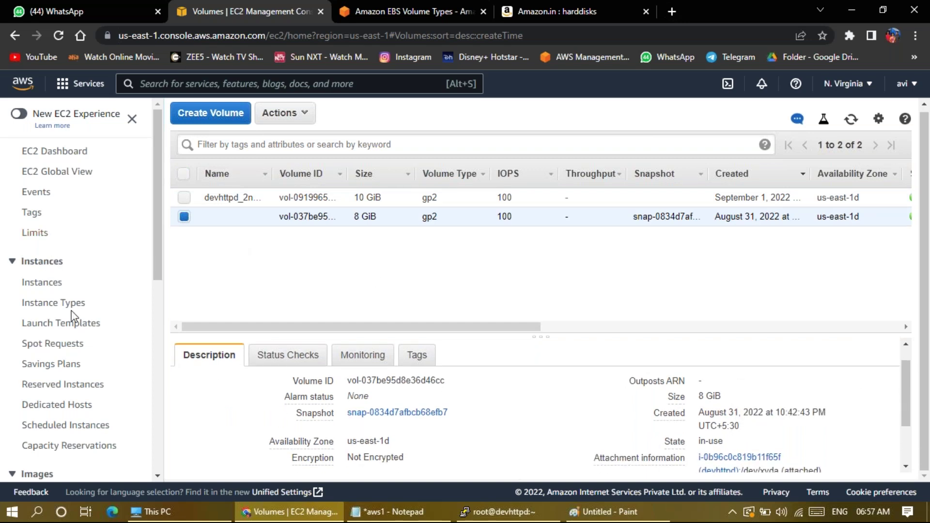
Step: Open the EC2 instances list and examine the root device and block devices of the devhttpd instance
click(40, 285)
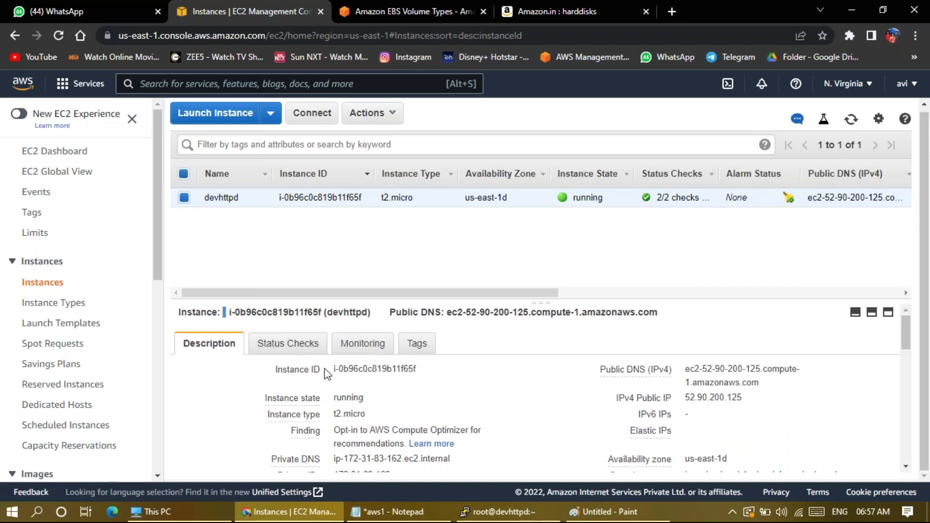
scroll(324, 389, down, 3)
scroll(323, 388, down, 5)
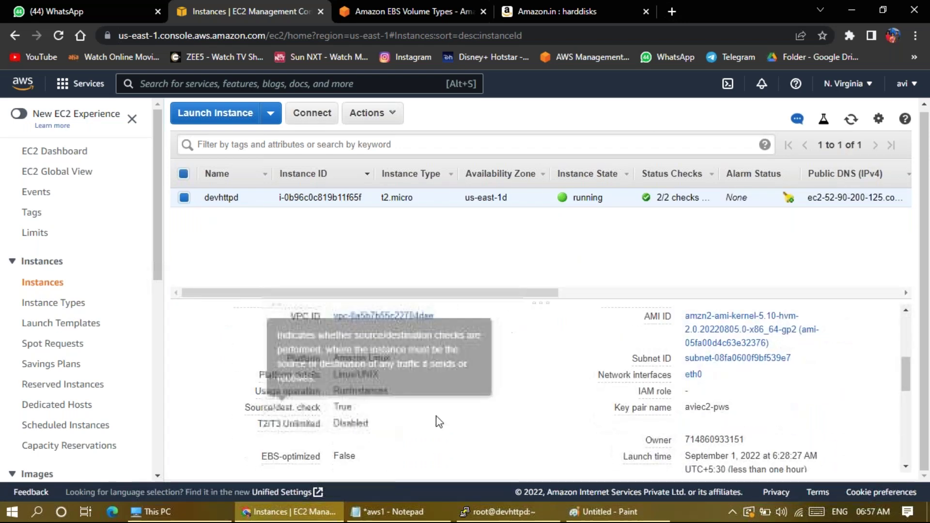
scroll(443, 421, down, 1)
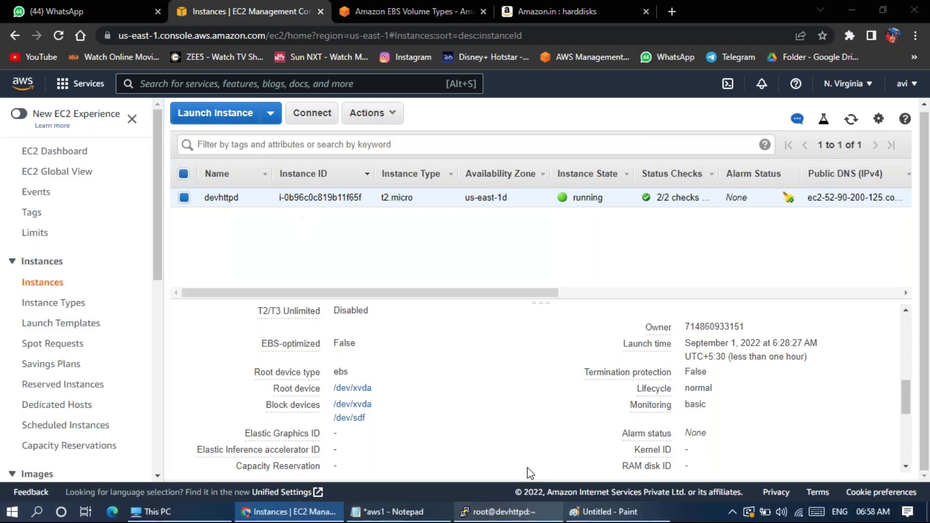
Step: Return to the devhttpd terminal and compare the sizes of xvda, xvda1 and the root filesystem in the lsblk and df -h outputs
click(508, 514)
click(506, 515)
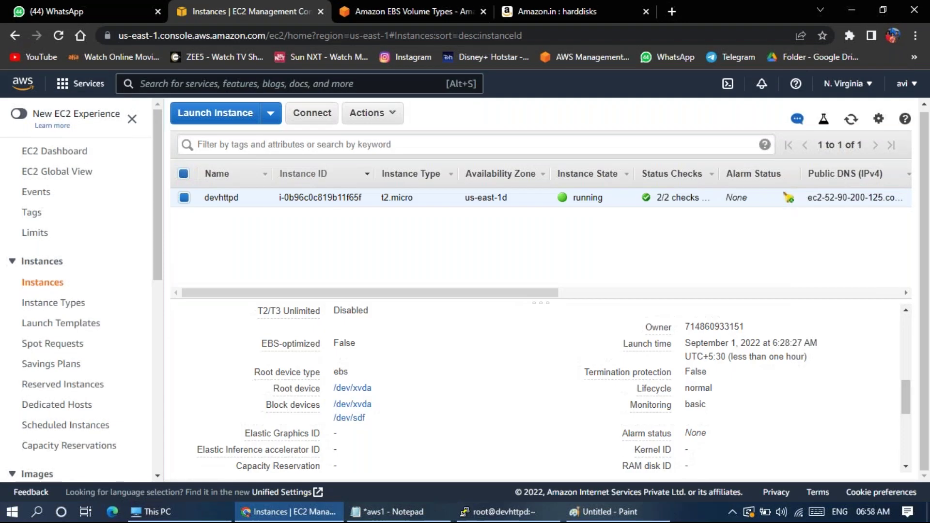
click(504, 515)
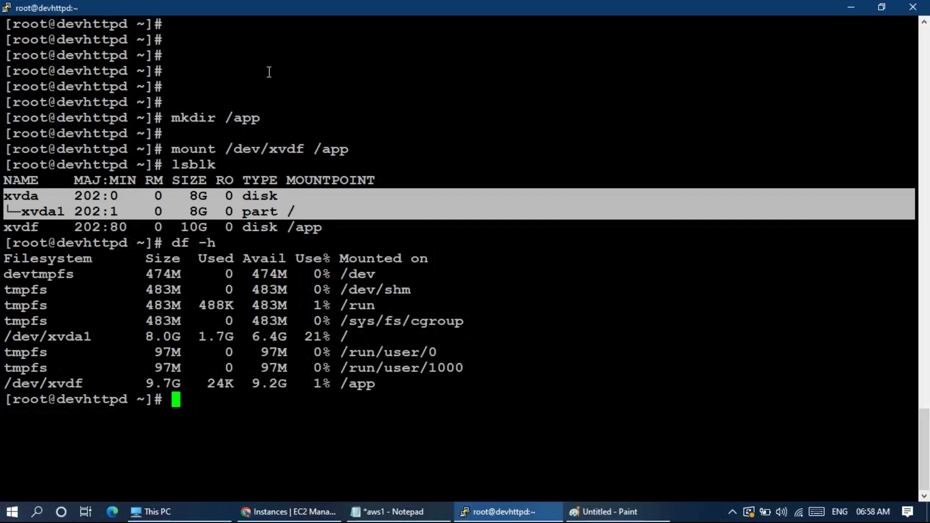
click(199, 198)
double_click(200, 198)
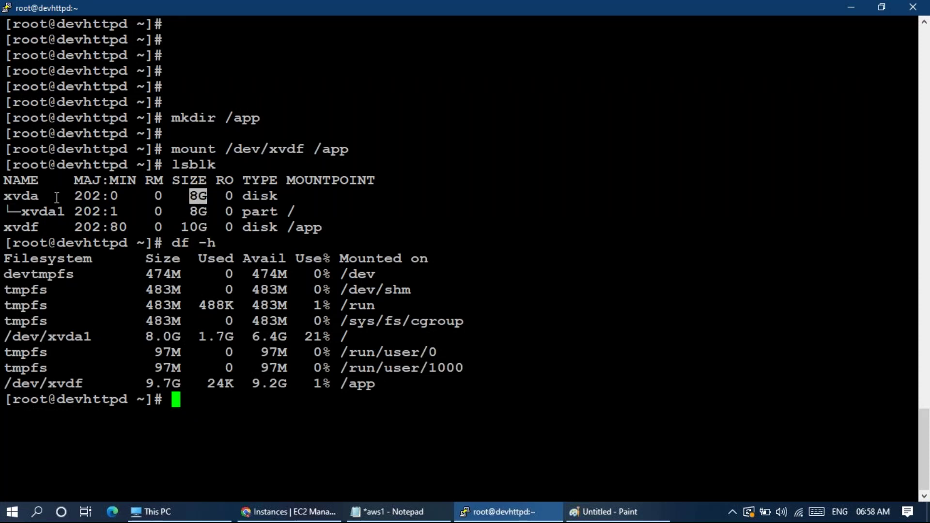
click(199, 199)
double_click(199, 199)
double_click(198, 211)
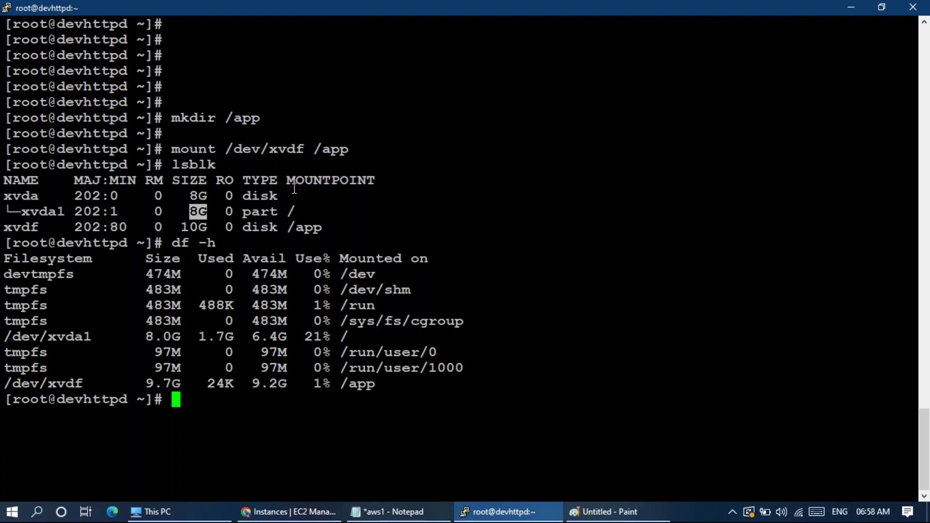
double_click(195, 196)
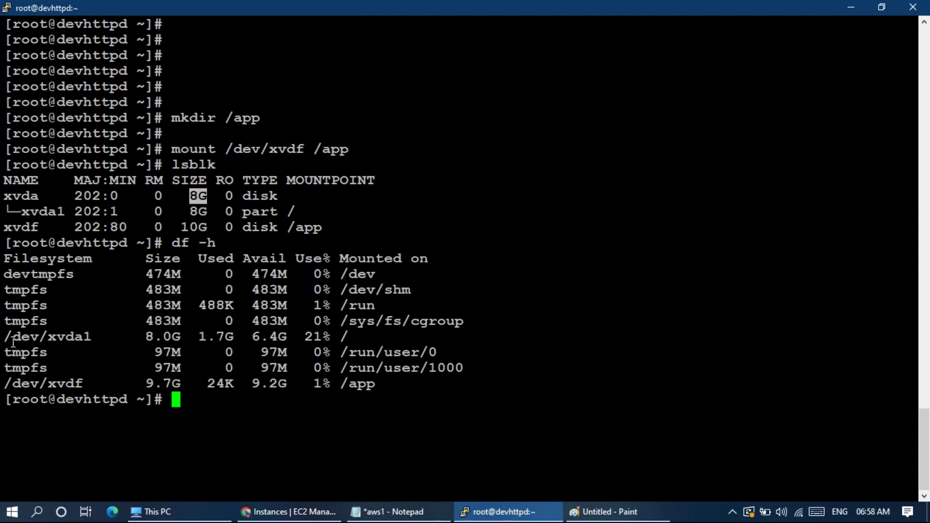
drag(4, 337, 348, 336)
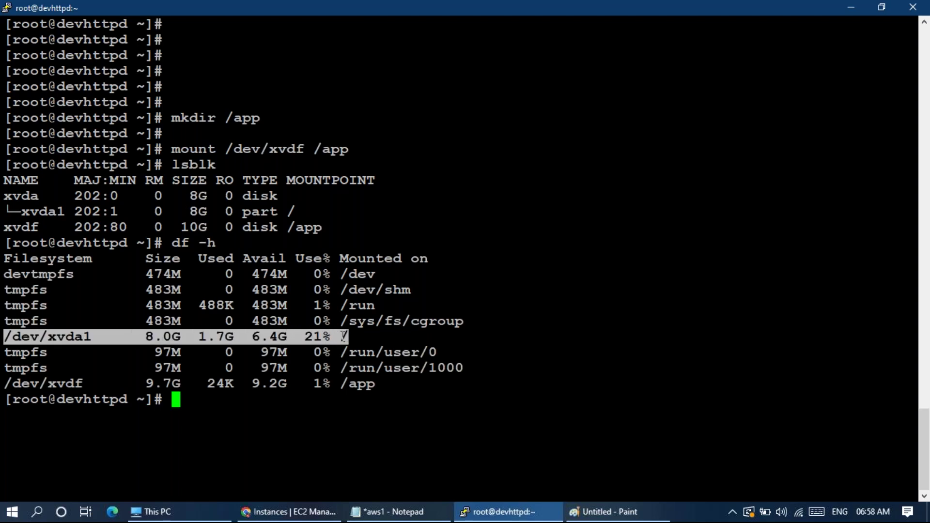
double_click(180, 335)
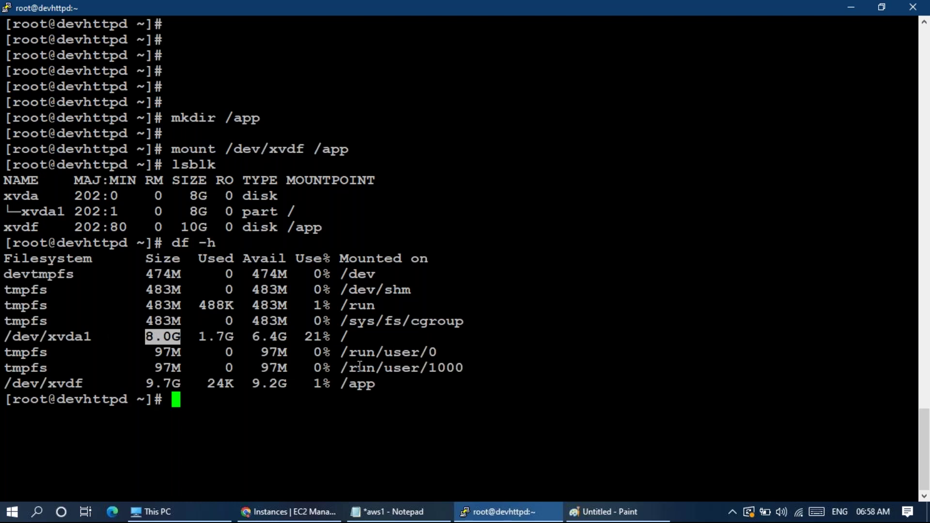
Step: Return to the aws1 Notepad file and write "how to extend root ebs volume?" as task 1
click(380, 512)
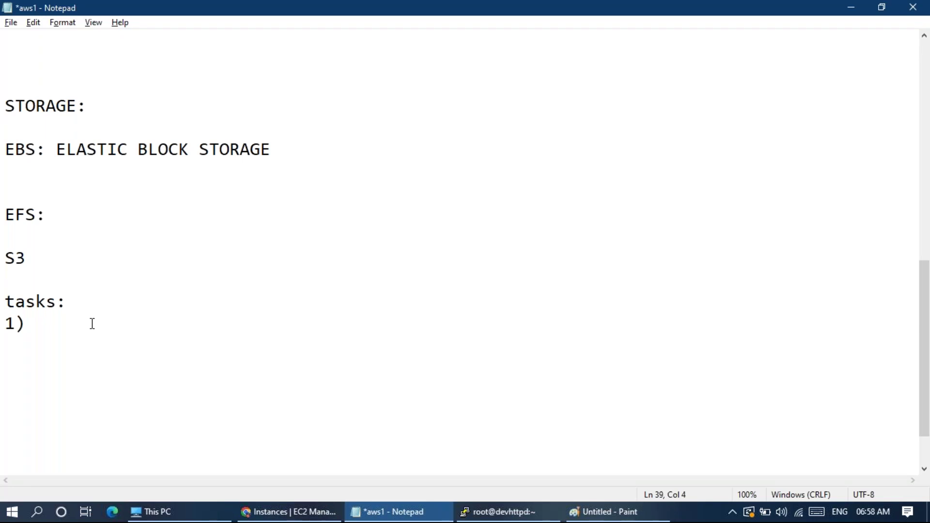
text(how)
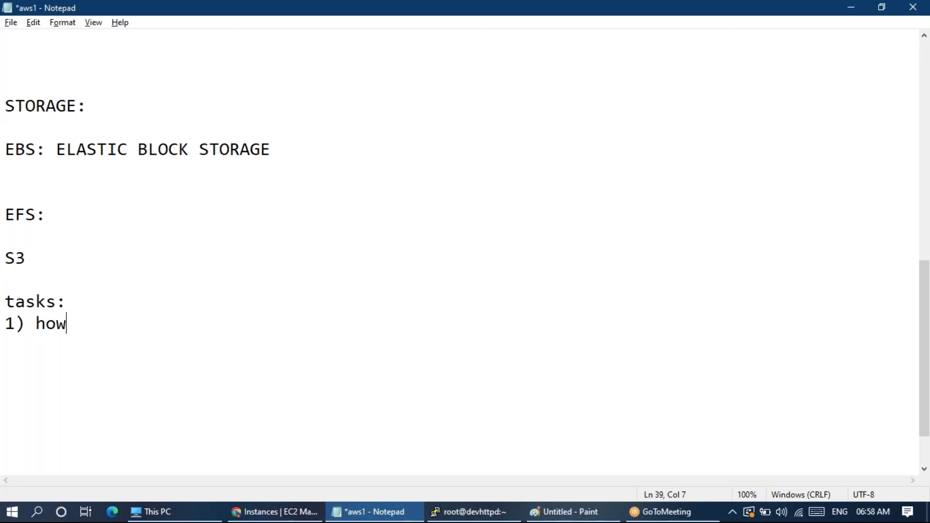
text( to extenx)
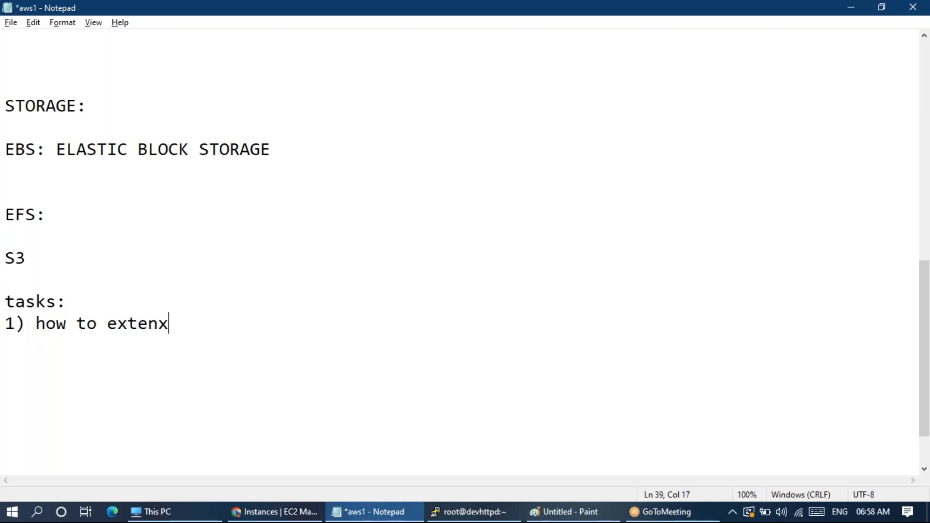
key(BackSpace)
text(d the)
key(BackSpace)
key(BackSpace)
key(BackSpace)
key(BackSpace)
text(roo)
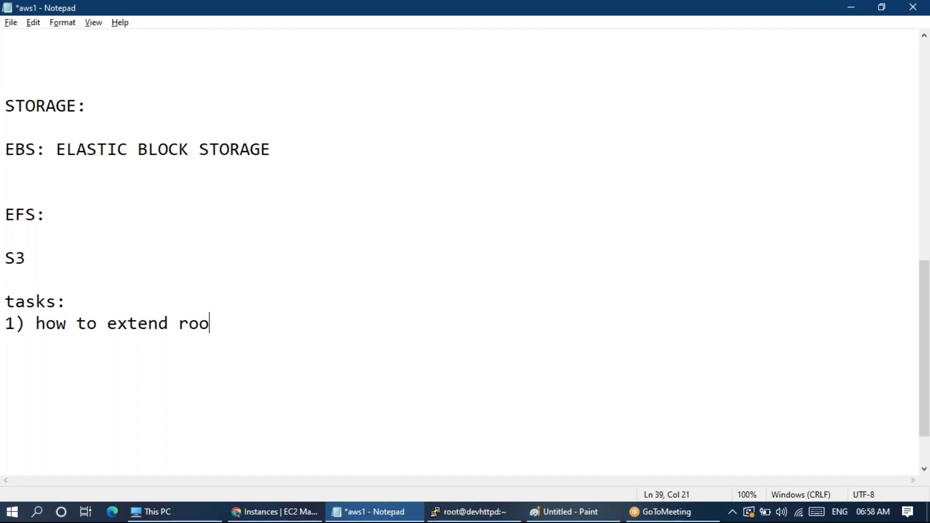
text(t ebs volu)
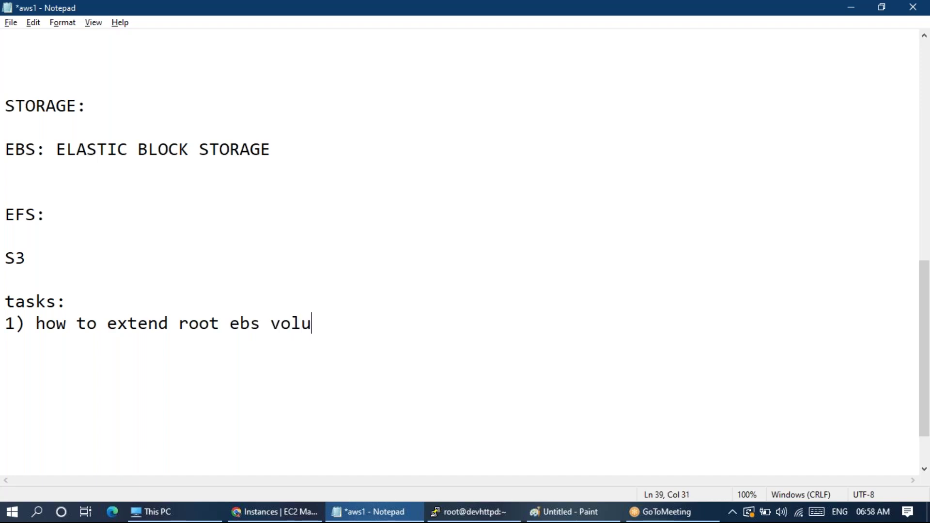
text(me?)
Step: Add "2) can we decrese the ebs volume?" on a new line of the tasks list
key(Return)
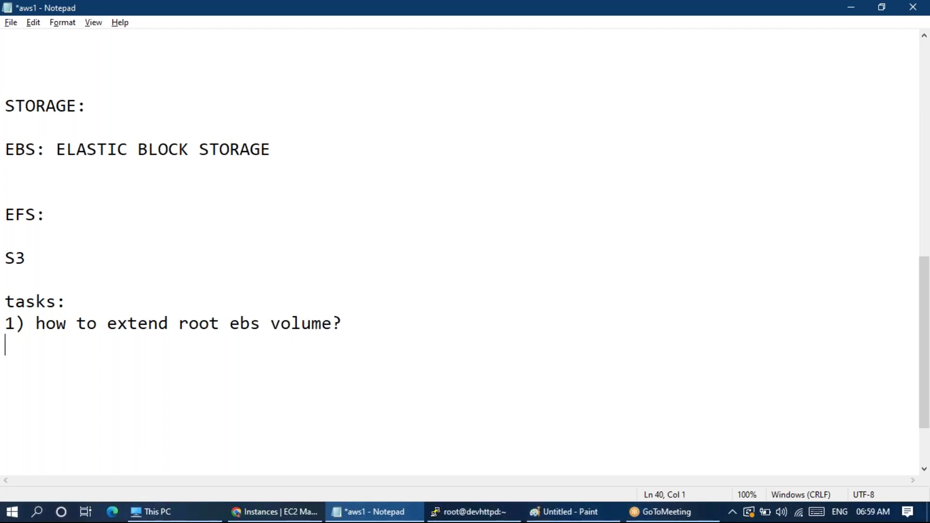
text(20)
key(BackSpace)
text() can we de)
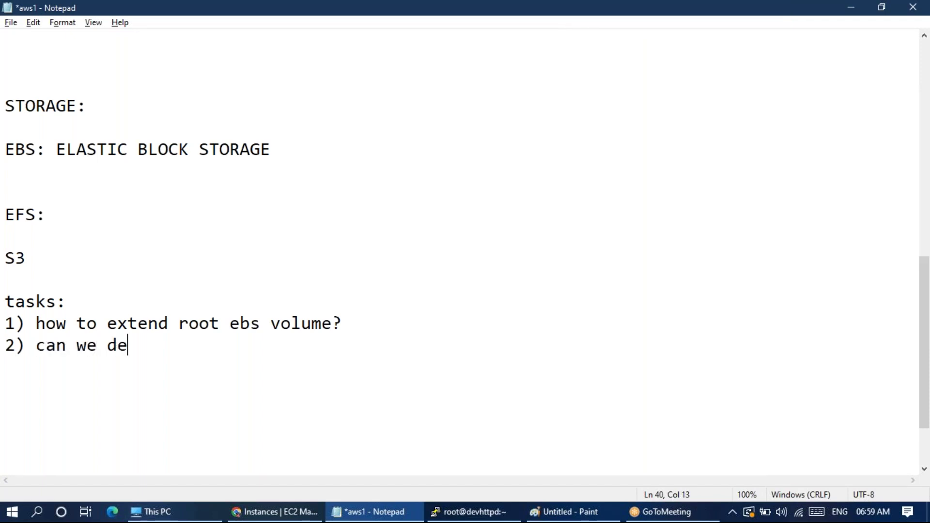
text(cresw)
key(BackSpace)
key(BackSpace)
key(BackSpace)
key(BackSpace)
text(e)
key(BackSpace)
text(re)
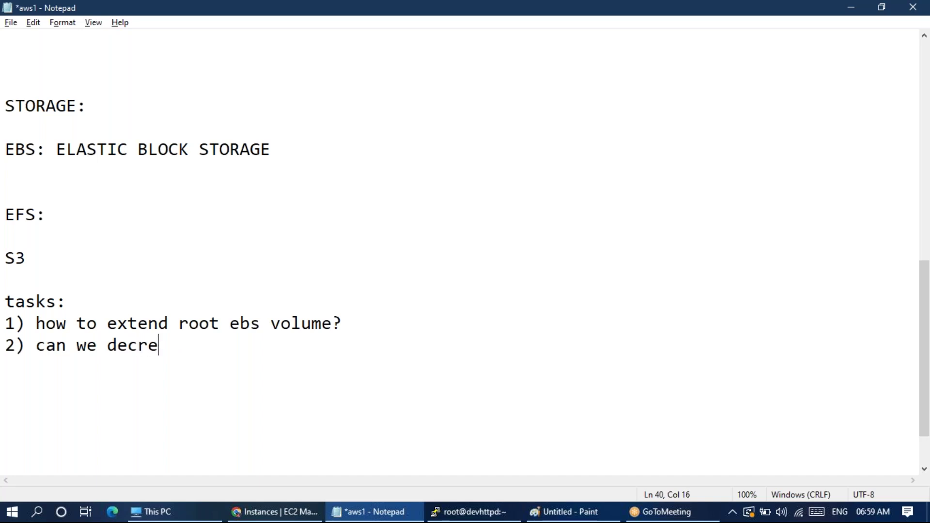
text(se r)
key(BackSpace)
text(the )
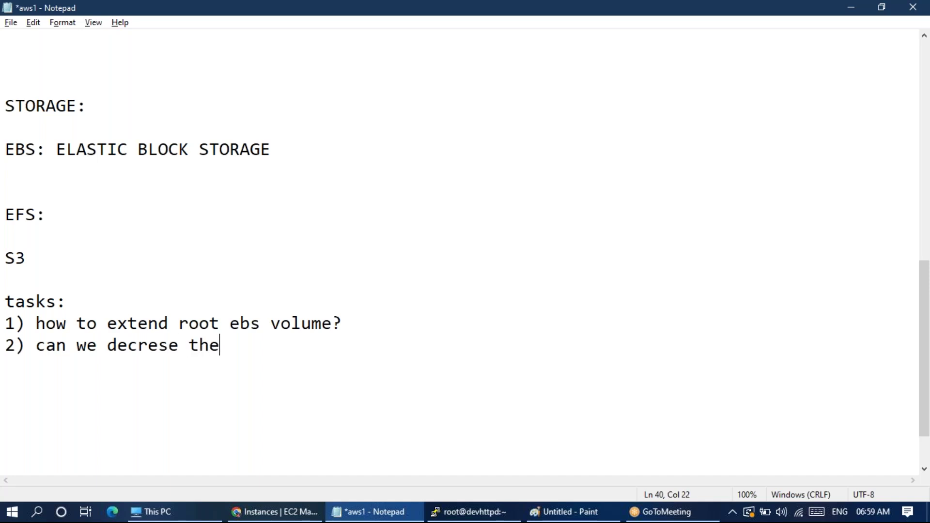
text(ebs volume)
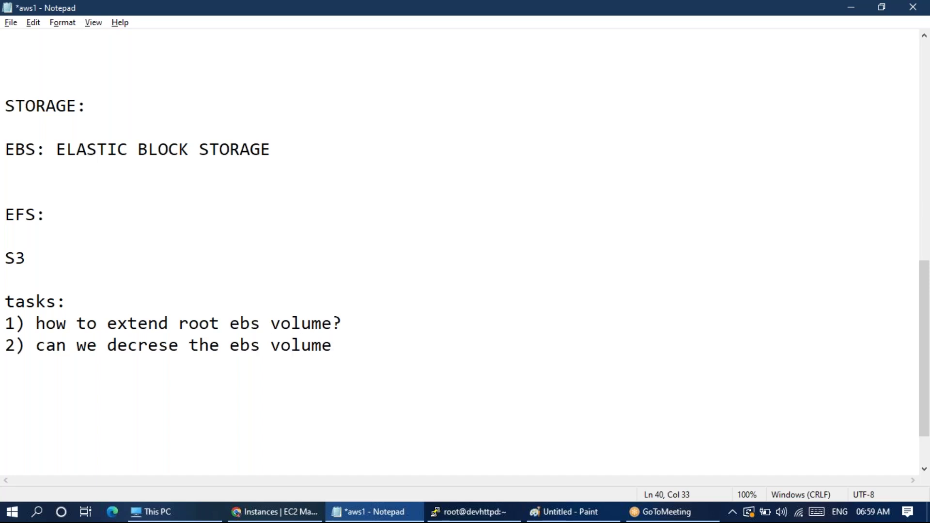
text(?)
Step: Add "3) can we attach ebs volume from another avaliablty zone ?" on a new line of the tasks list
key(Return)
text(33)
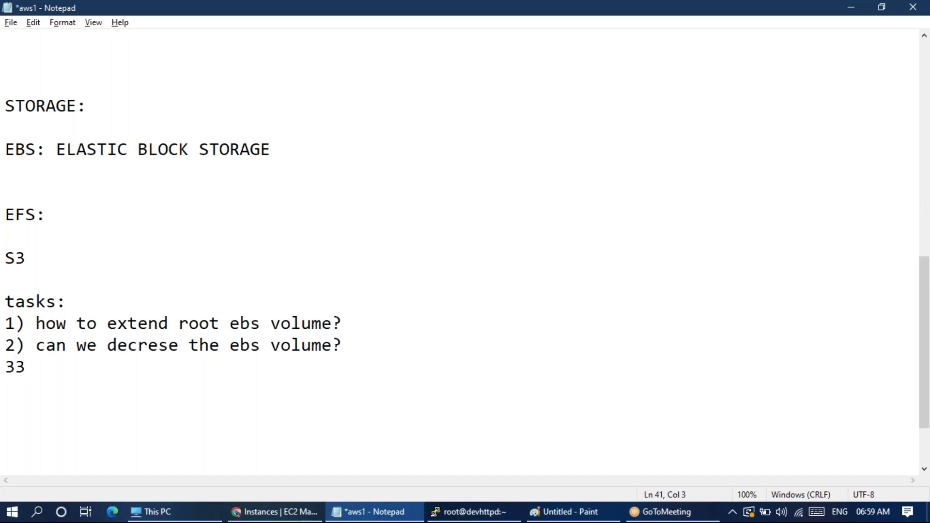
key(BackSpace)
text() can we atta)
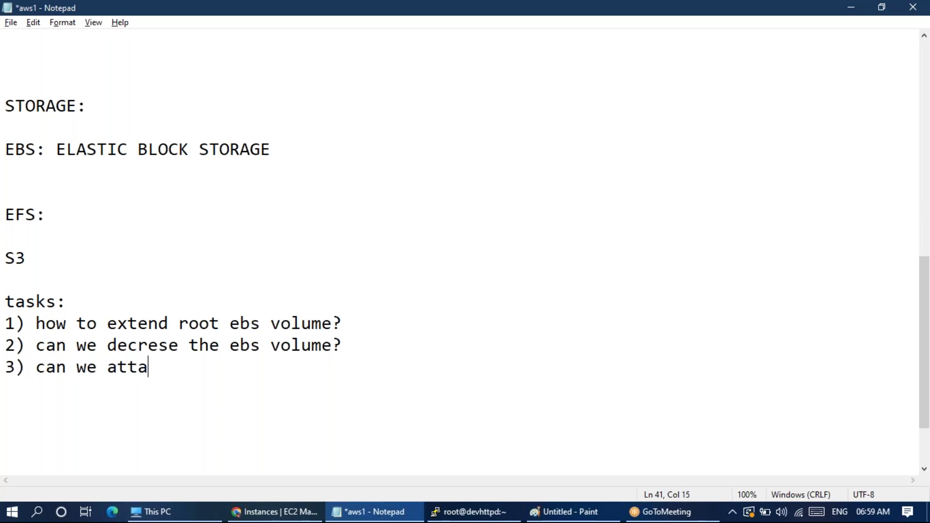
text(cj)
key(BackSpace)
text(h)
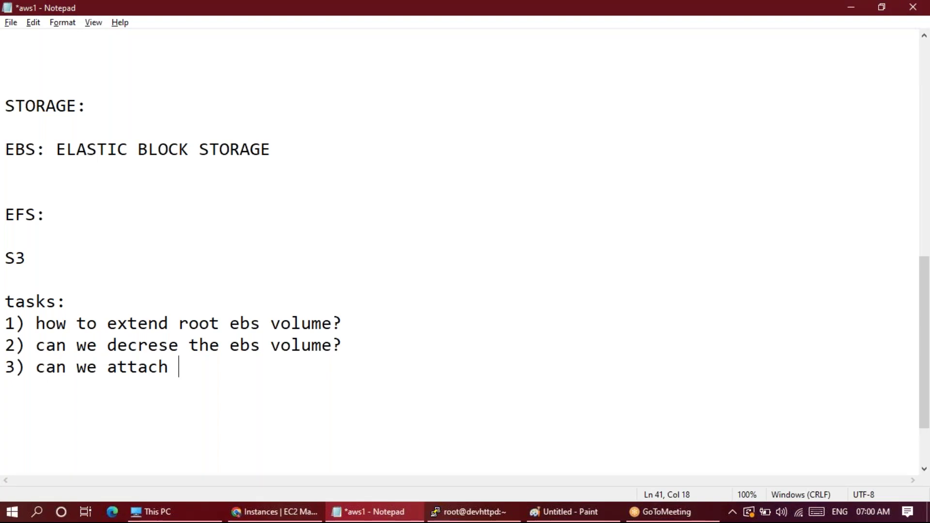
text(ebs vol)
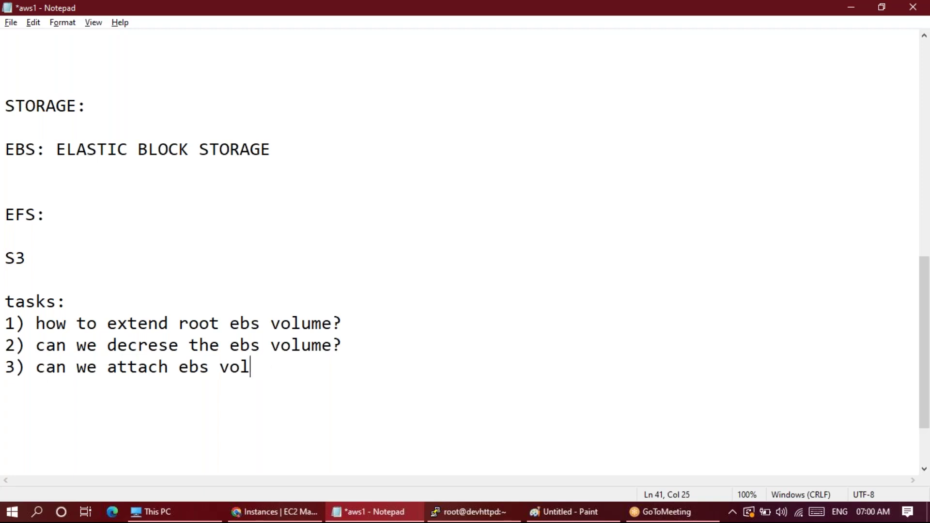
text(ume from )
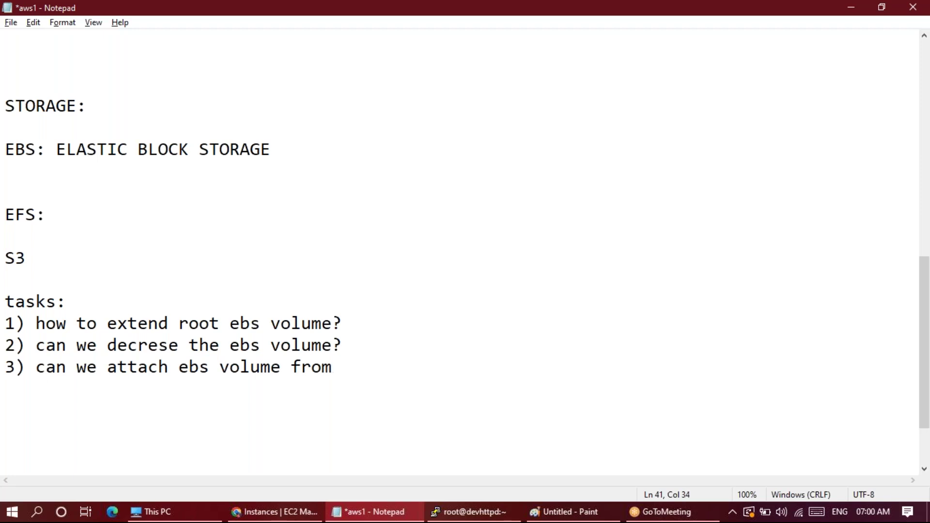
text(another ava)
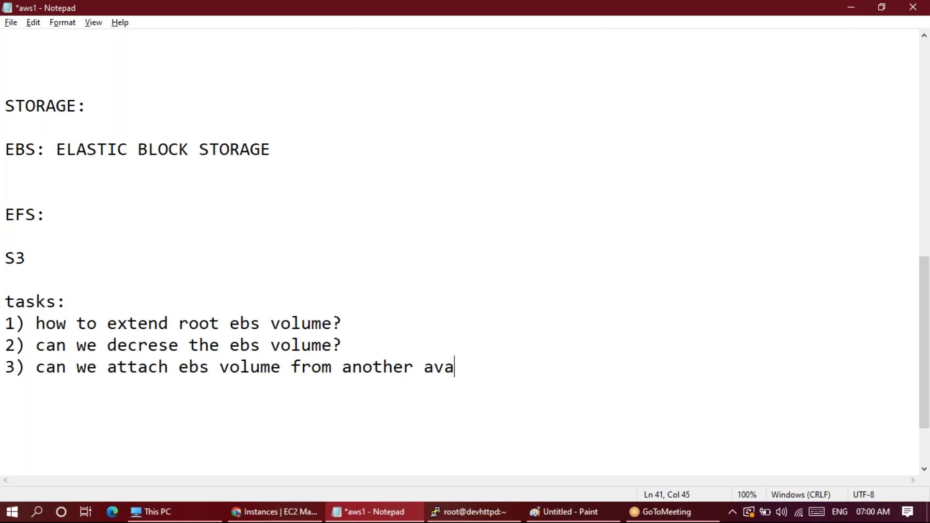
text(liablt)
text(y )
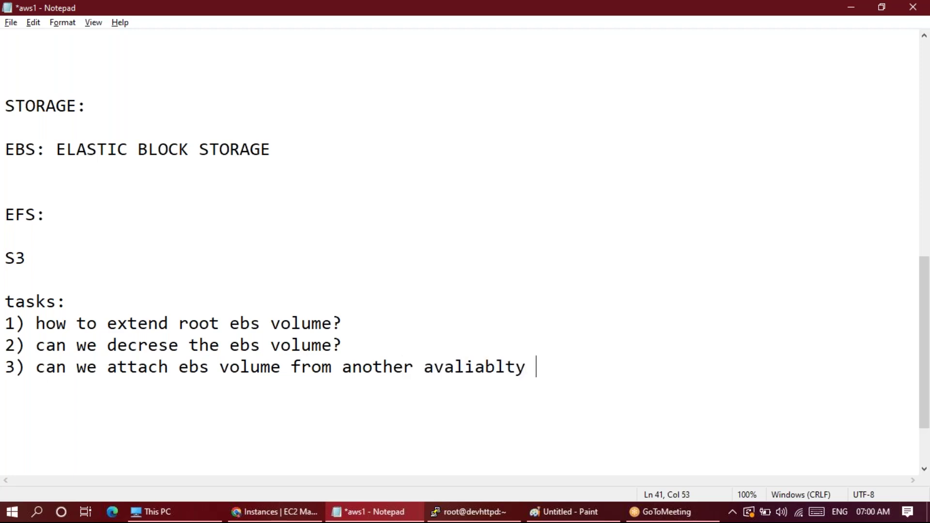
text(zone ?)
key(Return)
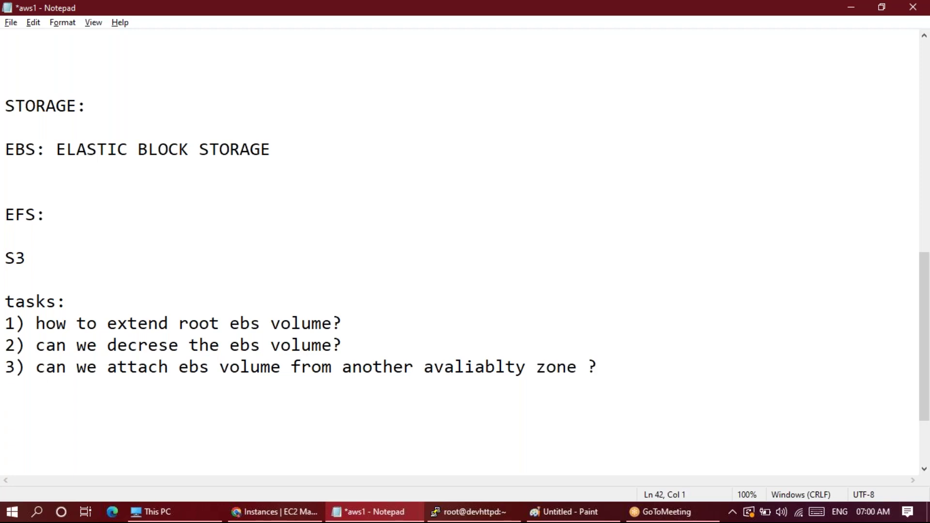
Step: Start a "4)" line in the tasks list and remove the extra spaces around the question mark of task 3
text(4))
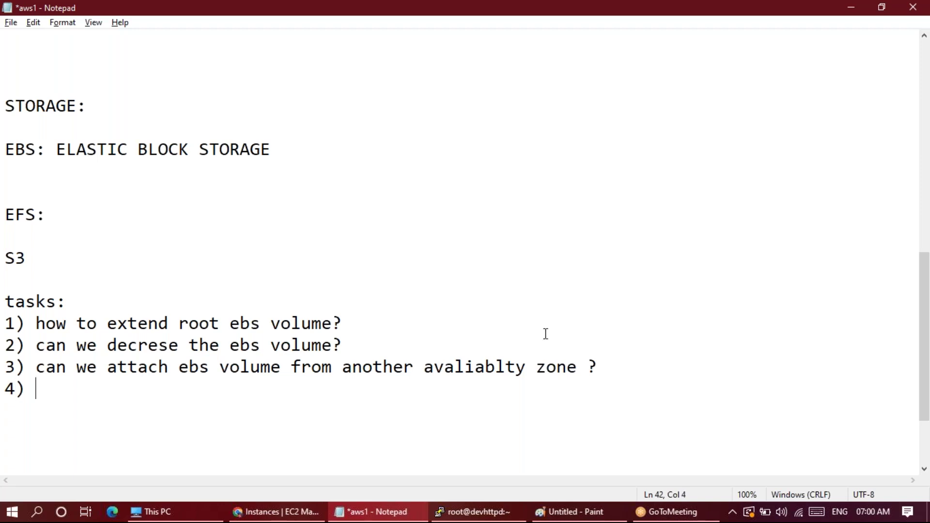
click(658, 369)
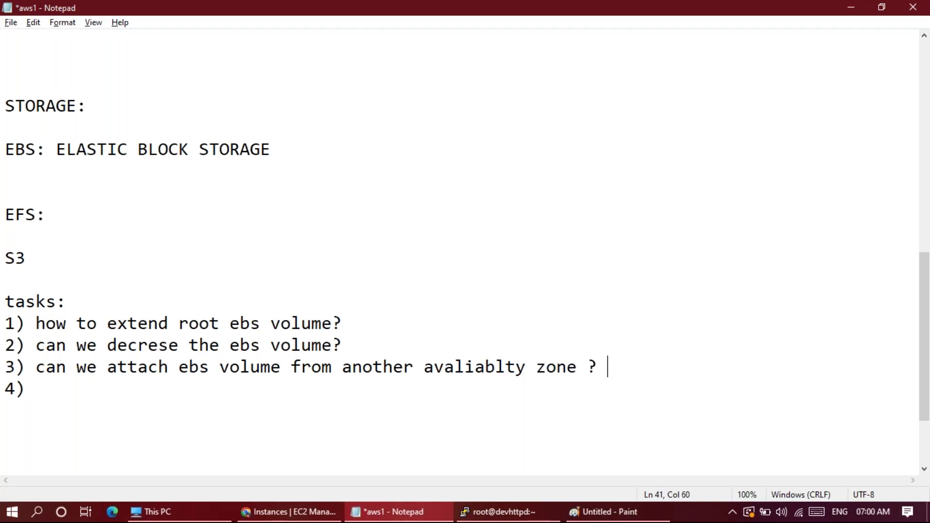
key(BackSpace)
key(Left)
key(BackSpace)
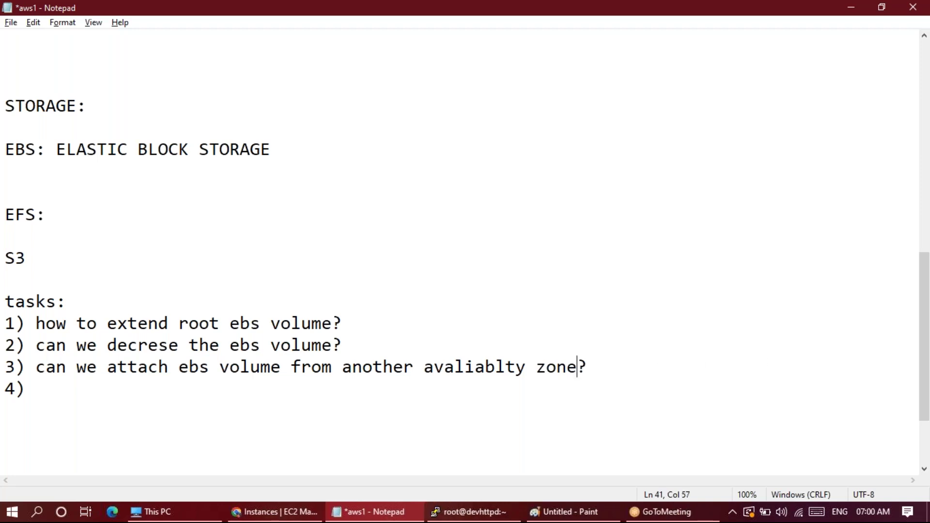
key(Right)
Step: Replace "we" with "can i" in task 3
click(33, 371)
text(\)
key(BackSpace)
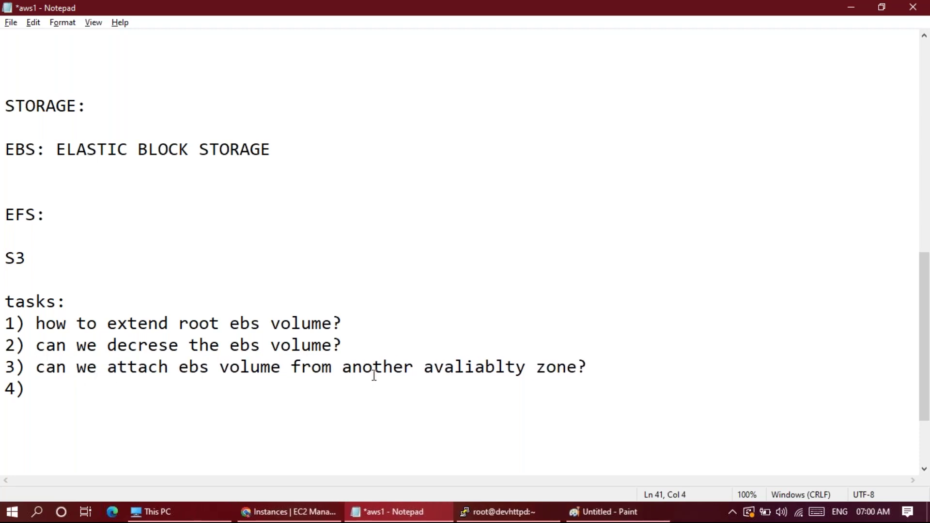
key(Right)
key(Right)
key(Right)
key(Right)
key(Right)
key(Right)
key(BackSpace)
key(BackSpace)
text(can )
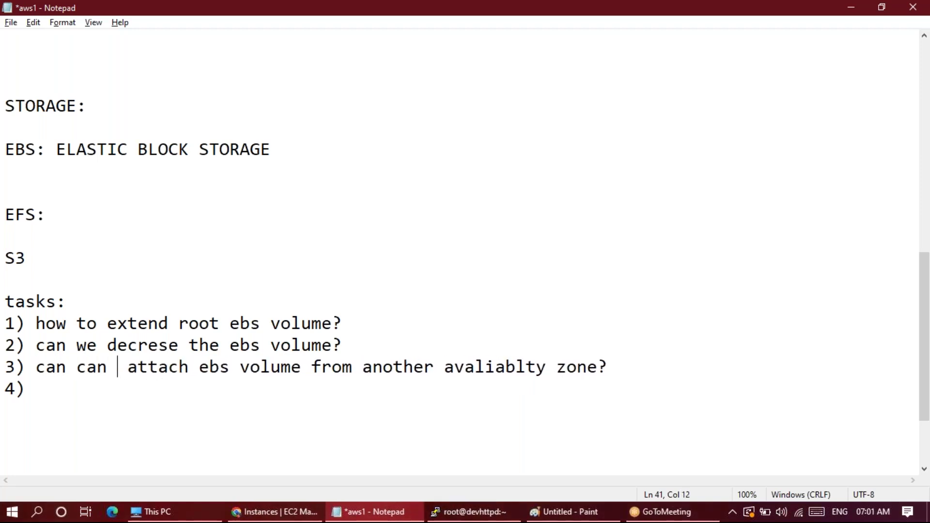
text(i)
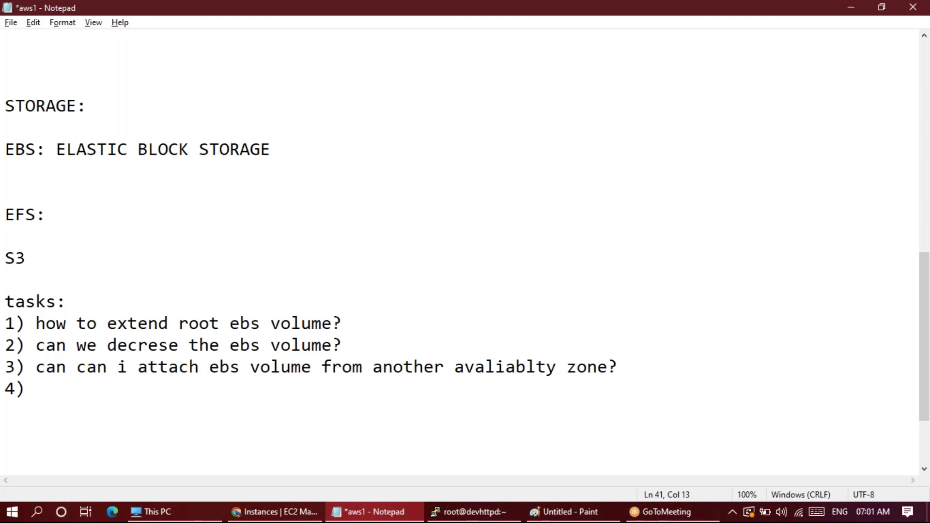
Step: Replace the first "can" of task 3 with "how" so it starts with "how can i attach"
click(129, 393)
click(69, 371)
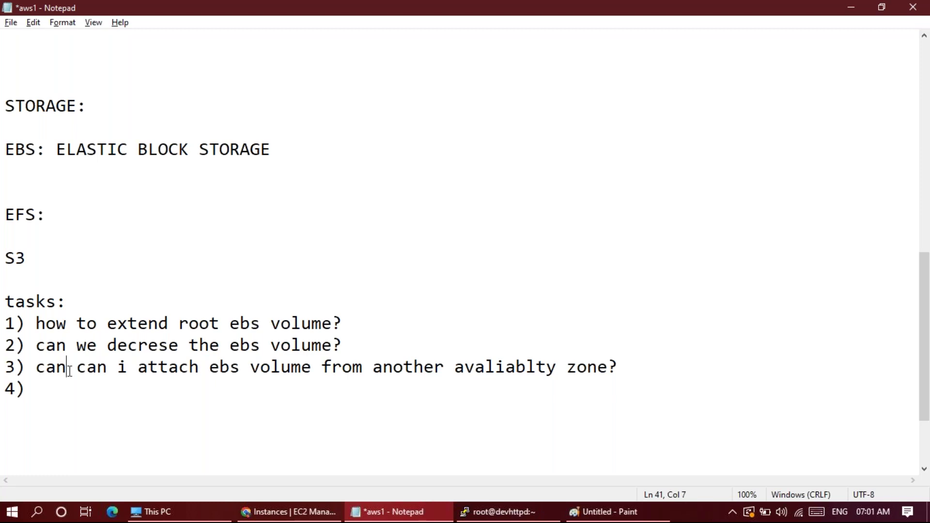
key(BackSpace)
key(BackSpace)
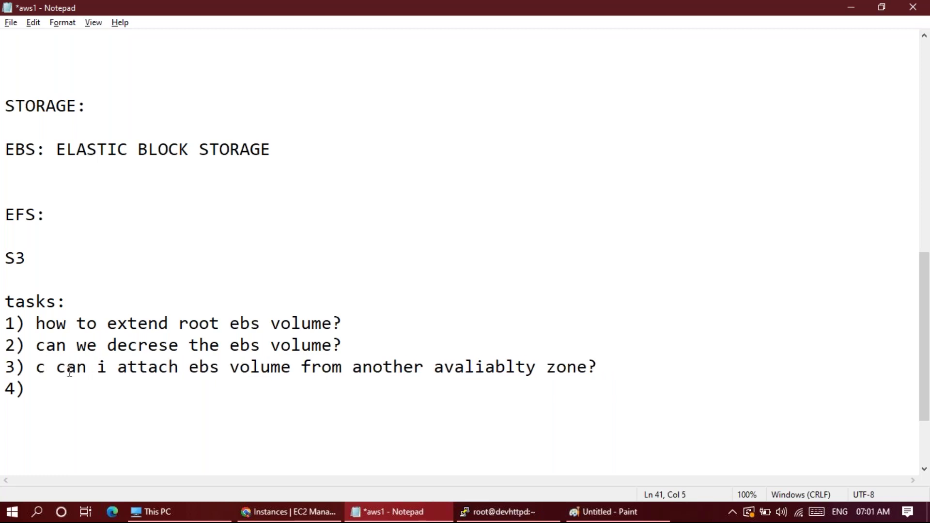
key(BackSpace)
text(how)
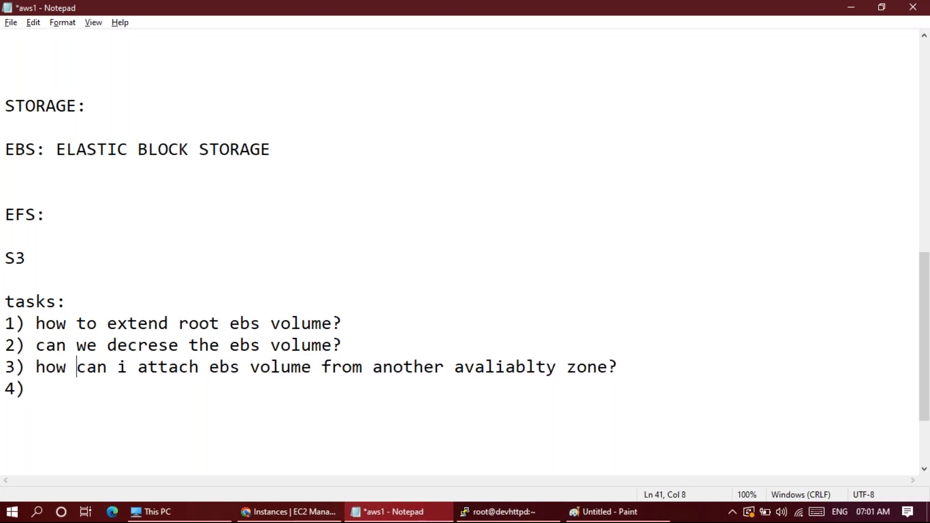
key(Right)
Step: Switch to the EC2 instances list in Chrome and examine the devhttpd instance's type and description details, then check the devhttpd terminal
click(251, 512)
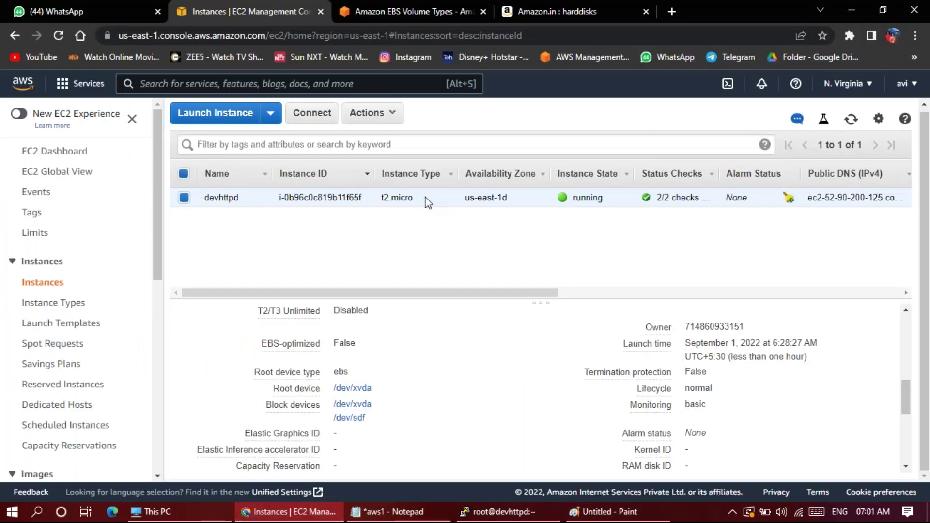
drag(379, 198, 444, 204)
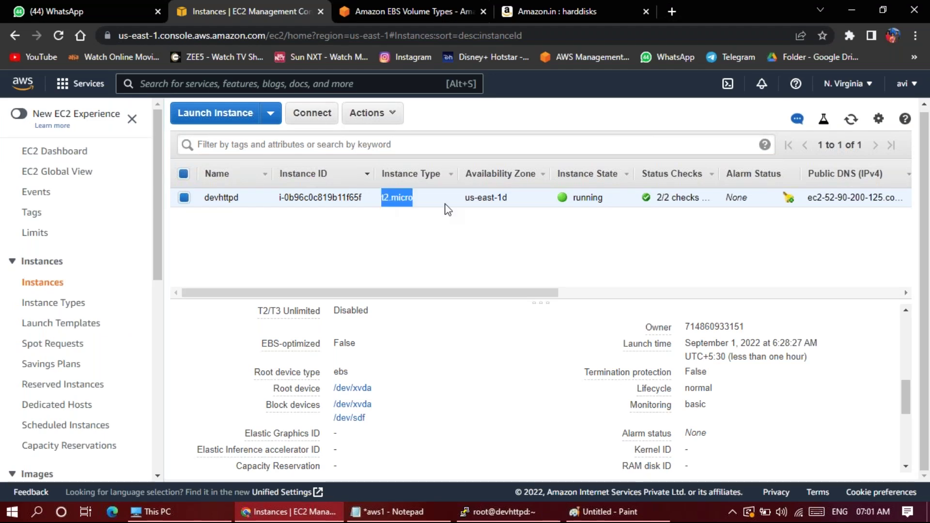
click(450, 364)
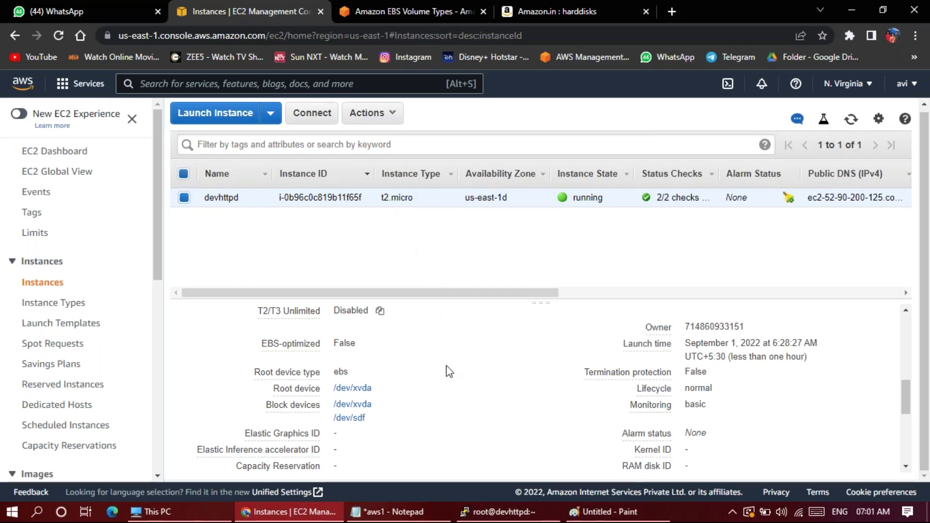
scroll(446, 374, down, 2)
scroll(446, 371, down, 3)
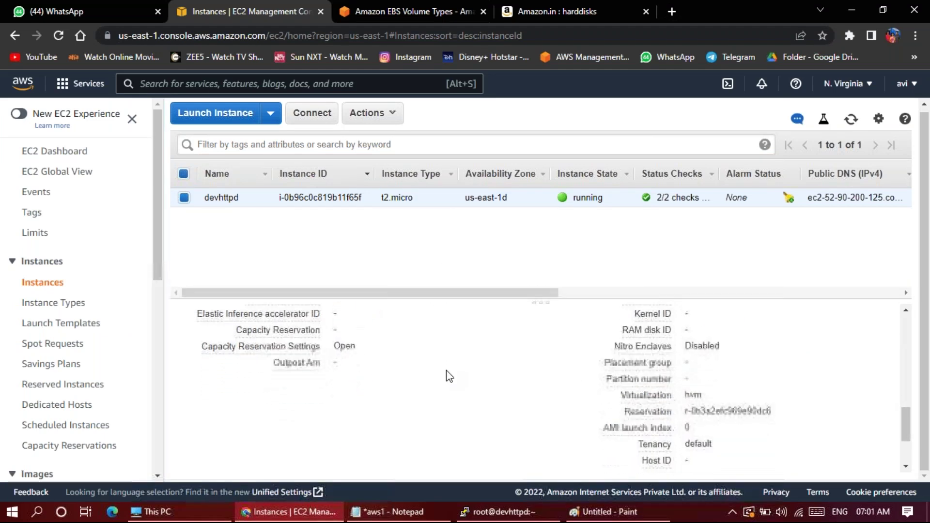
scroll(446, 373, up, 6)
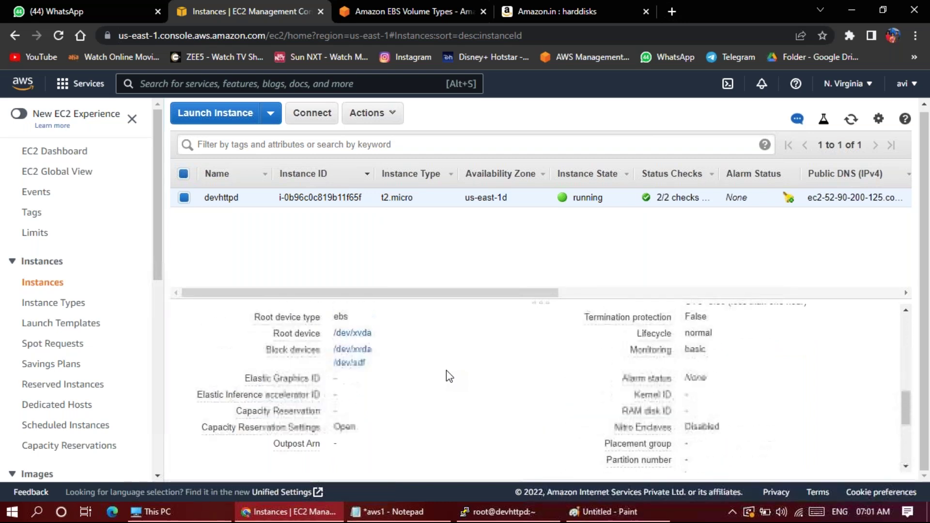
scroll(446, 369, up, 1)
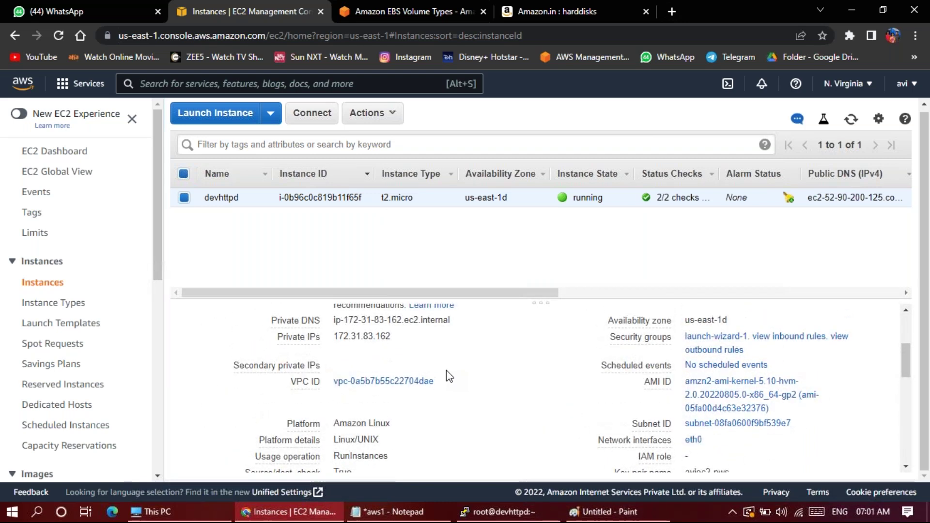
click(602, 511)
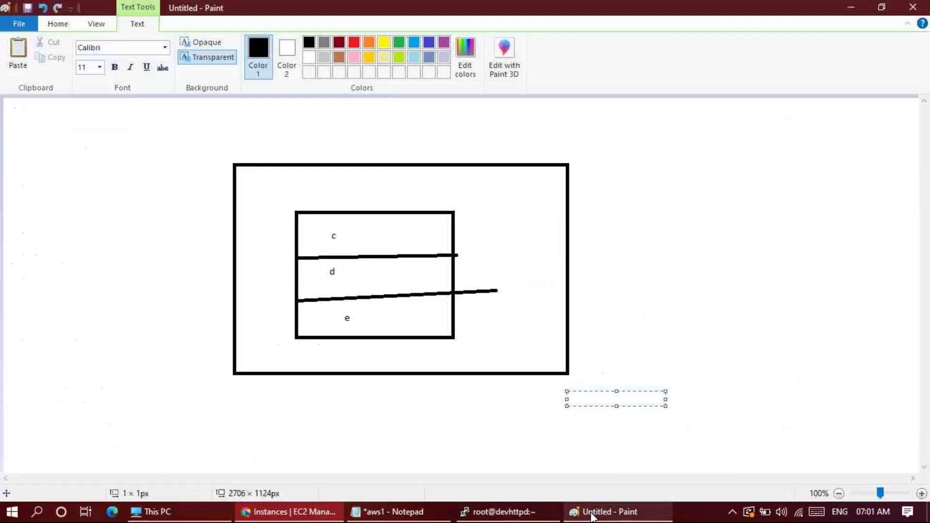
click(513, 513)
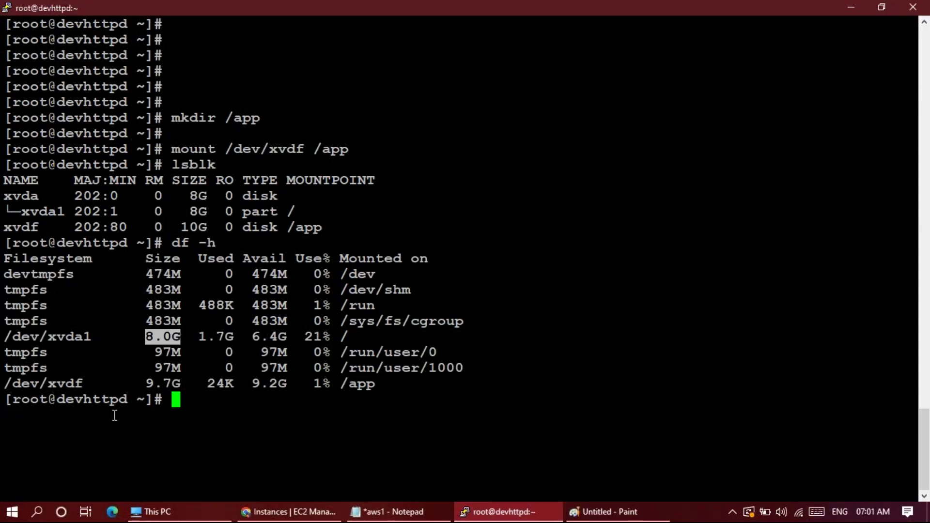
Step: Return to the aws1 Notepad file and write "how can i add cpu and ram to my ec2 instance?" as task 4
click(376, 511)
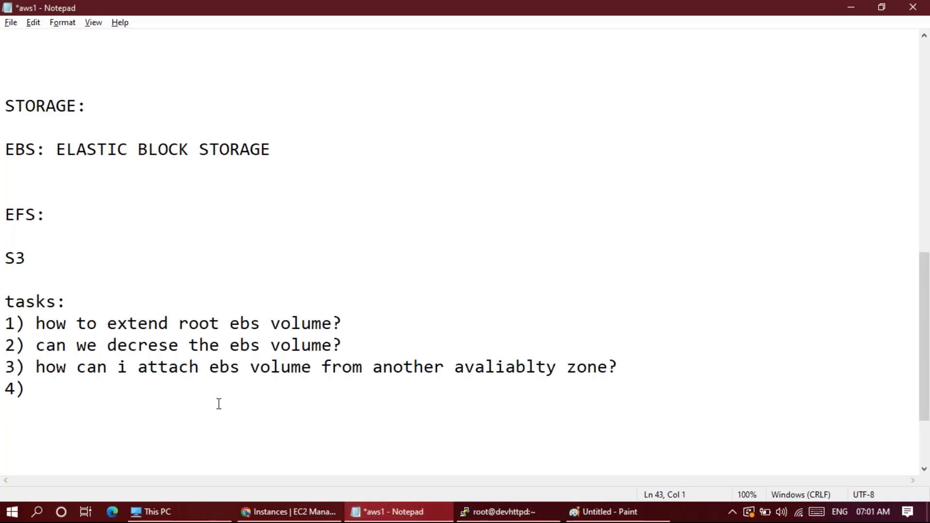
click(112, 386)
text(how can i )
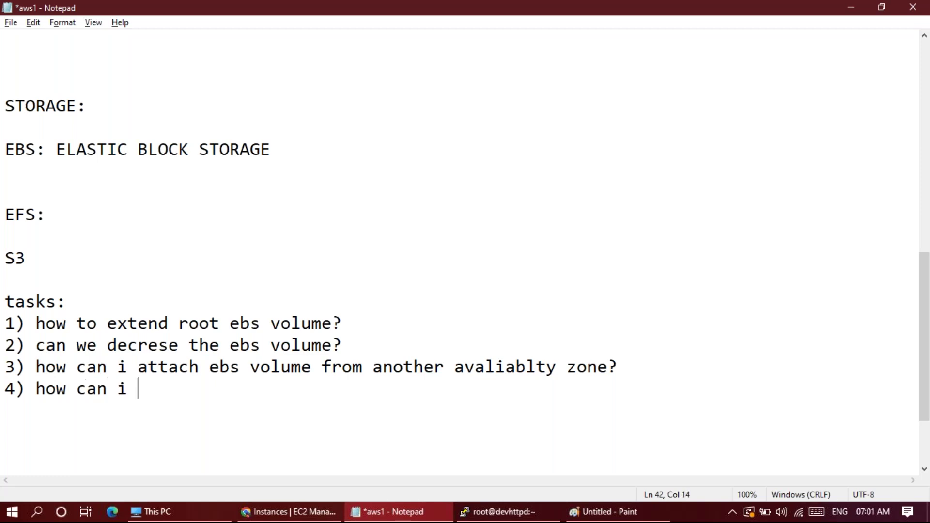
text(add cpu and ram to my ec2 instance?)
key(Return)
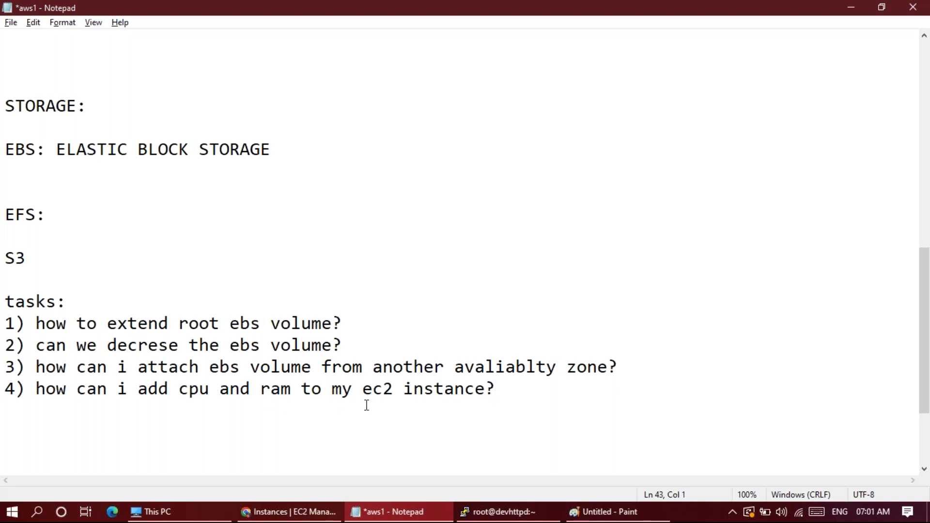
Step: Switch to the devhttpd terminal and examine the /app mount point of xvdf in the lsblk and df -h outputs
mouse_move(495, 512)
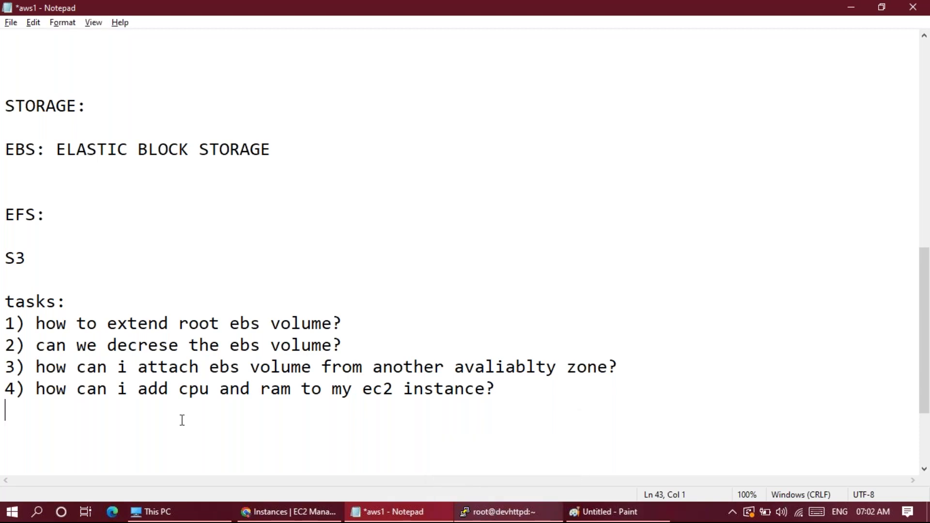
scroll(182, 420, down, 1)
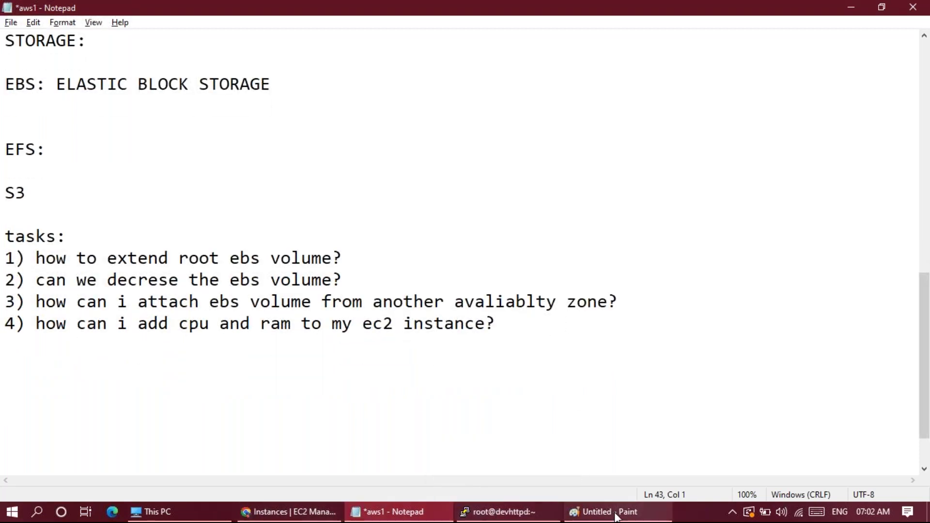
click(493, 512)
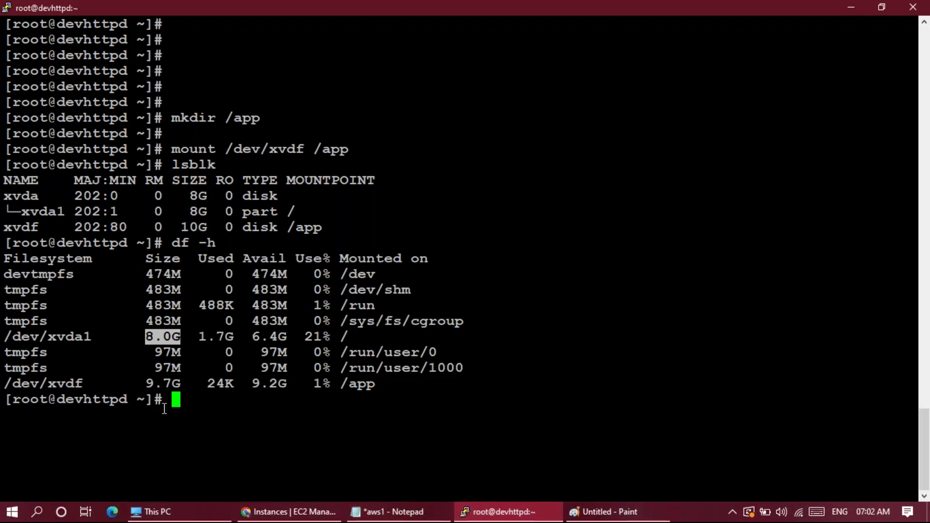
click(247, 402)
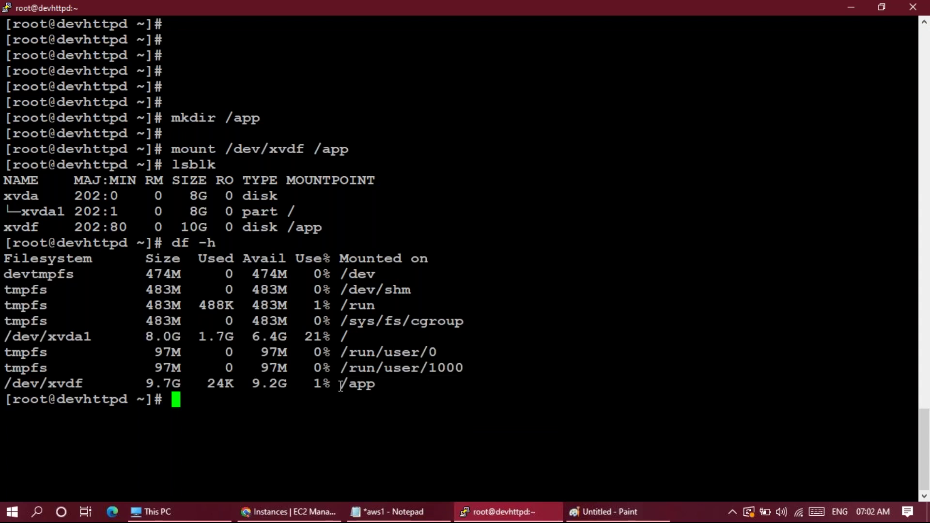
mouse_move(356, 511)
double_click(305, 230)
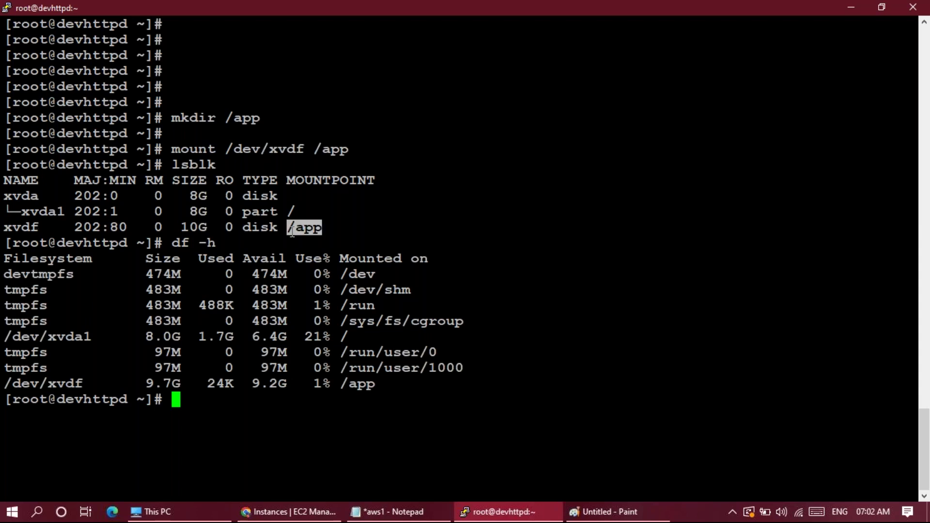
click(323, 228)
double_click(320, 227)
click(305, 228)
double_click(306, 228)
click(306, 228)
double_click(306, 228)
click(305, 229)
double_click(306, 228)
click(305, 228)
double_click(305, 228)
click(315, 229)
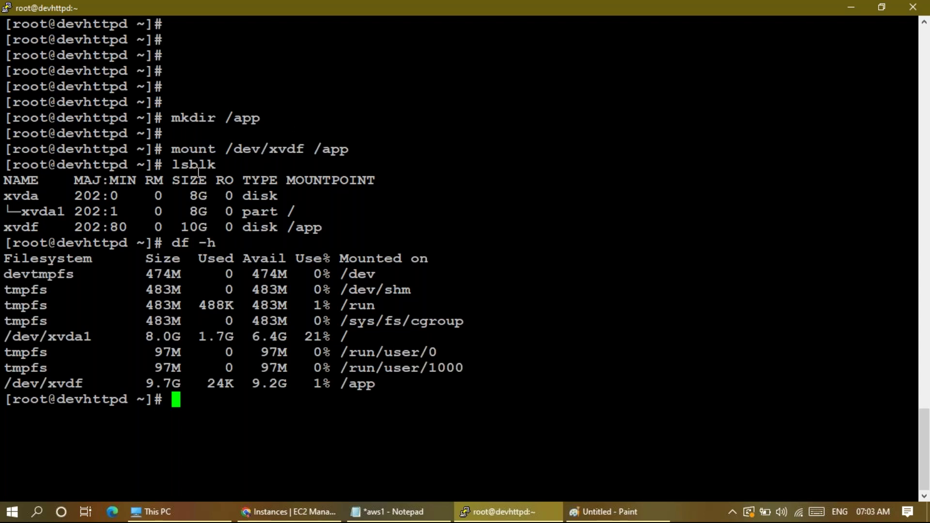
double_click(304, 227)
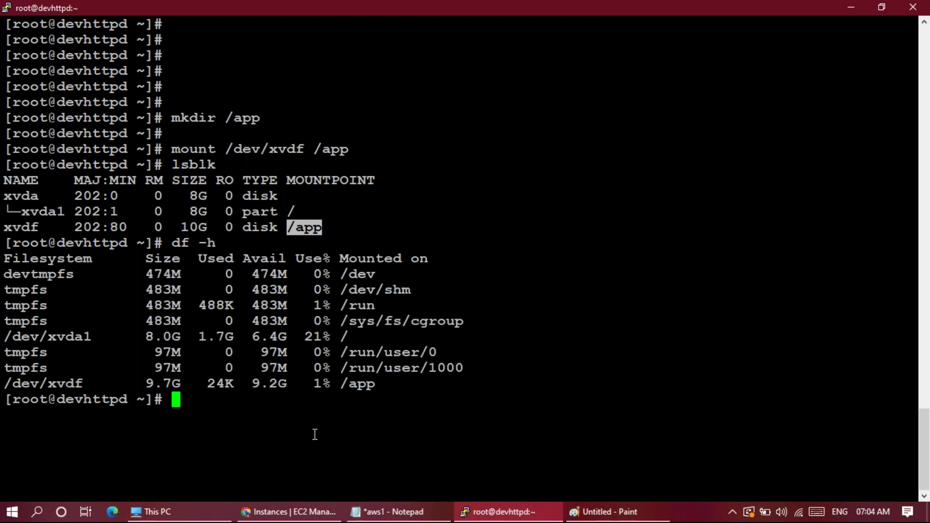
Step: Switch to the EC2 instances list in Chrome and open the Create Image form for the devhttpd instance
click(264, 516)
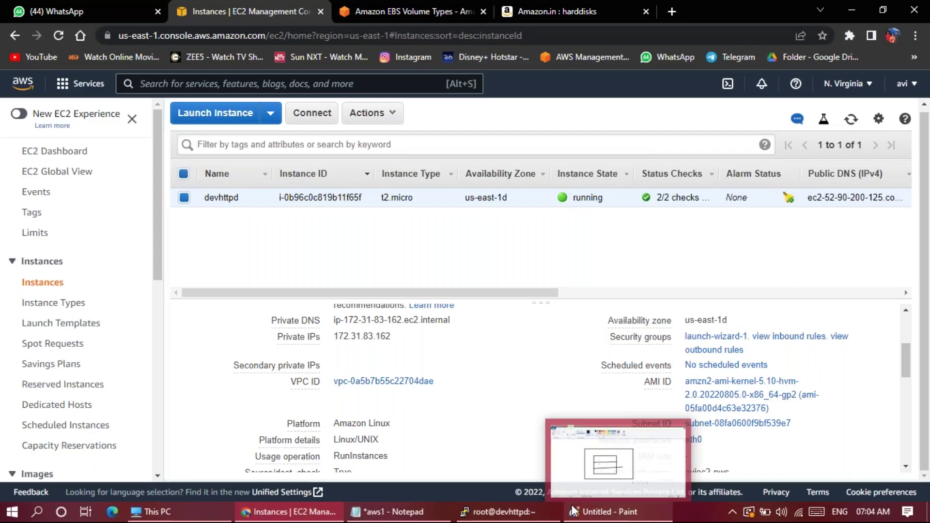
right_click(320, 202)
click(270, 216)
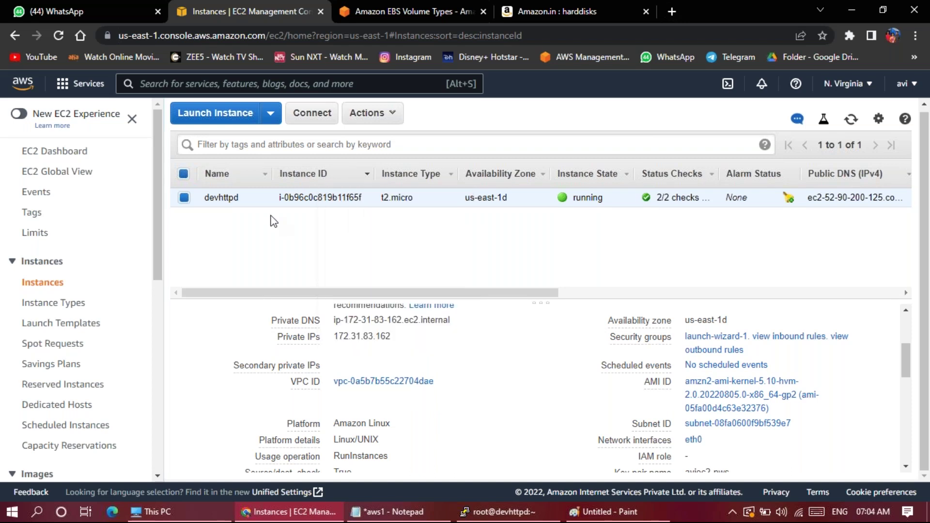
right_click(333, 193)
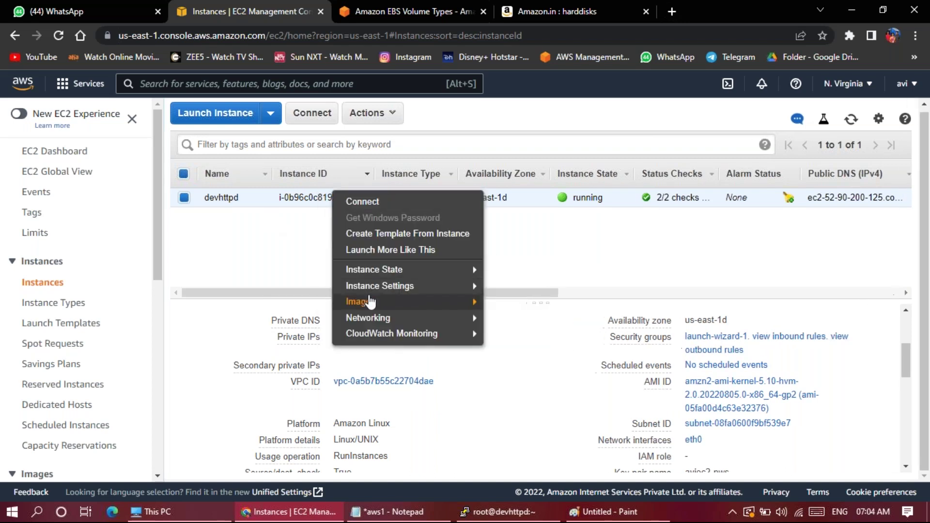
mouse_move(369, 304)
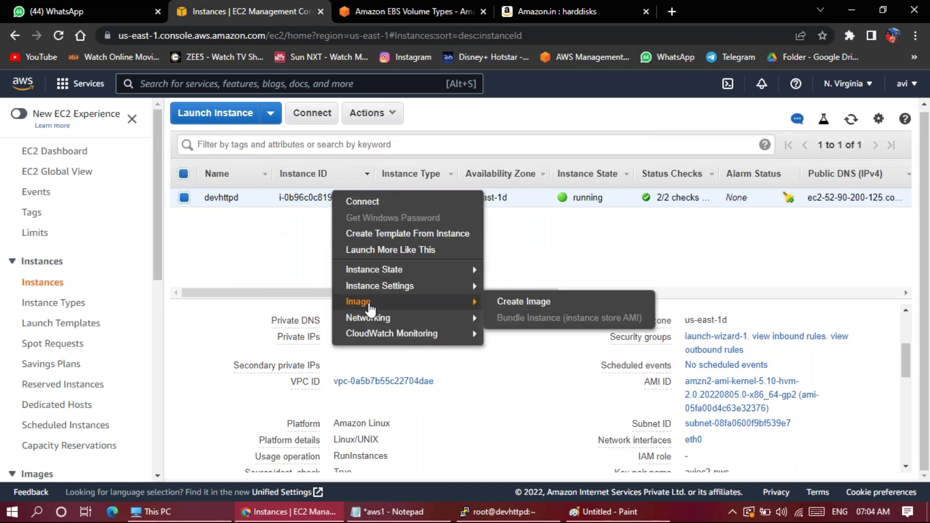
click(524, 303)
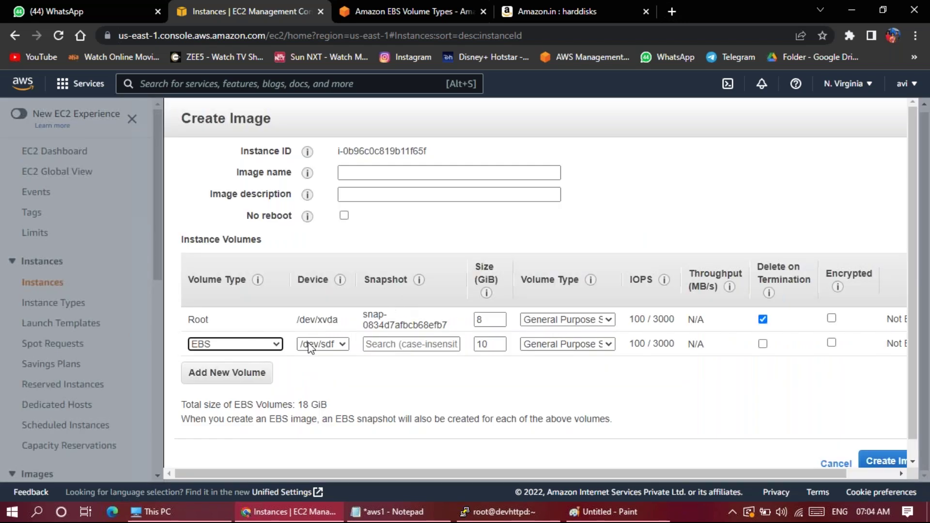
drag(425, 470, 340, 469)
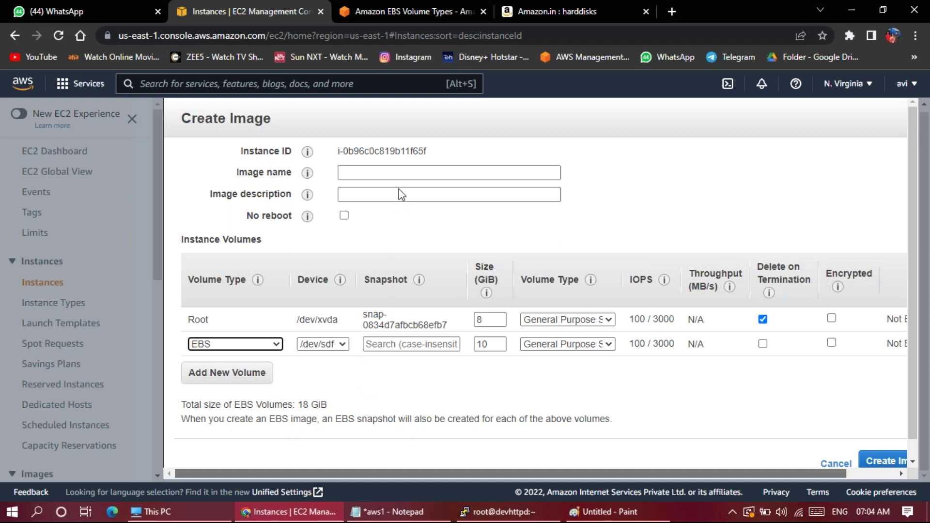
Step: Create an image named httpd from the devhttpd instance with No reboot enabled, and close the confirmation
click(354, 177)
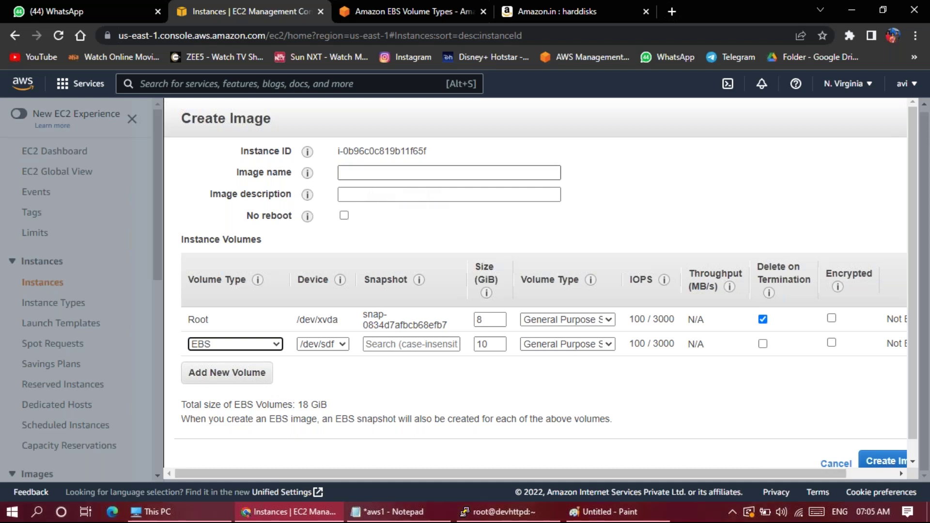
click(360, 171)
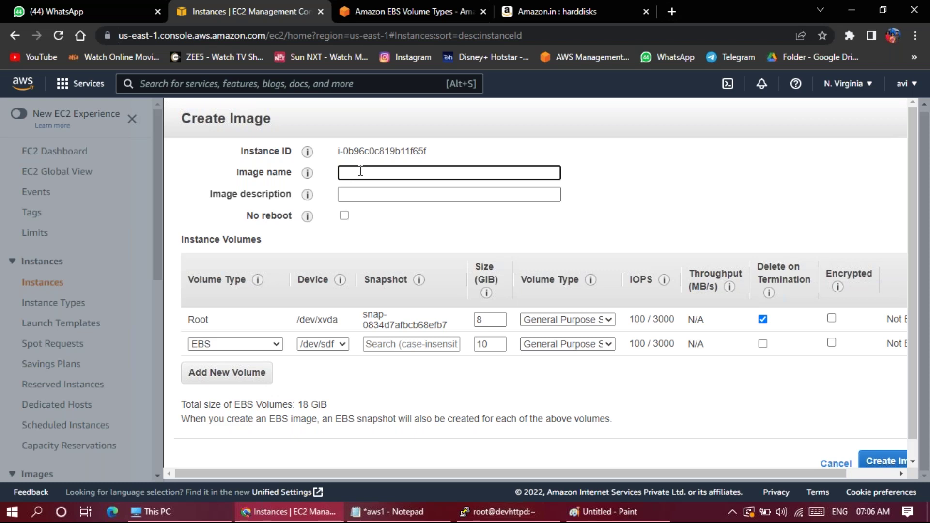
text(httpd)
click(422, 193)
click(344, 216)
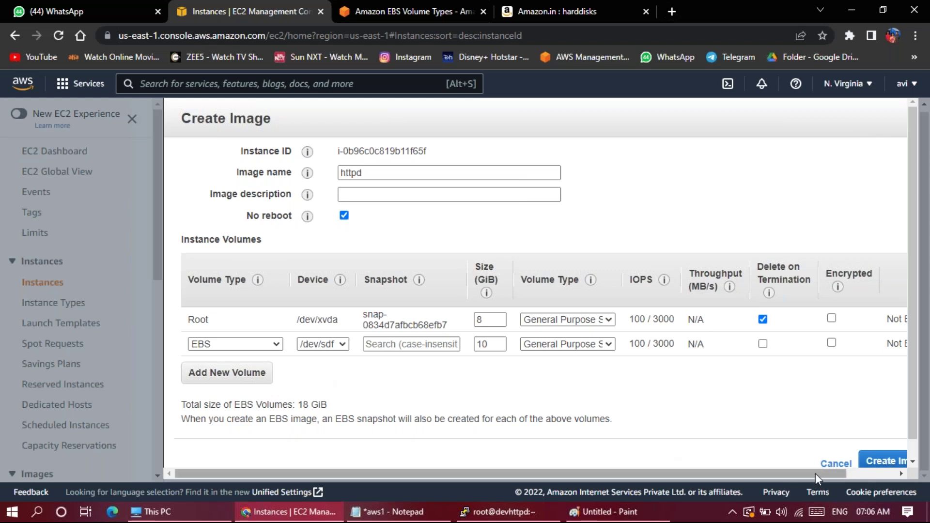
drag(815, 469, 902, 474)
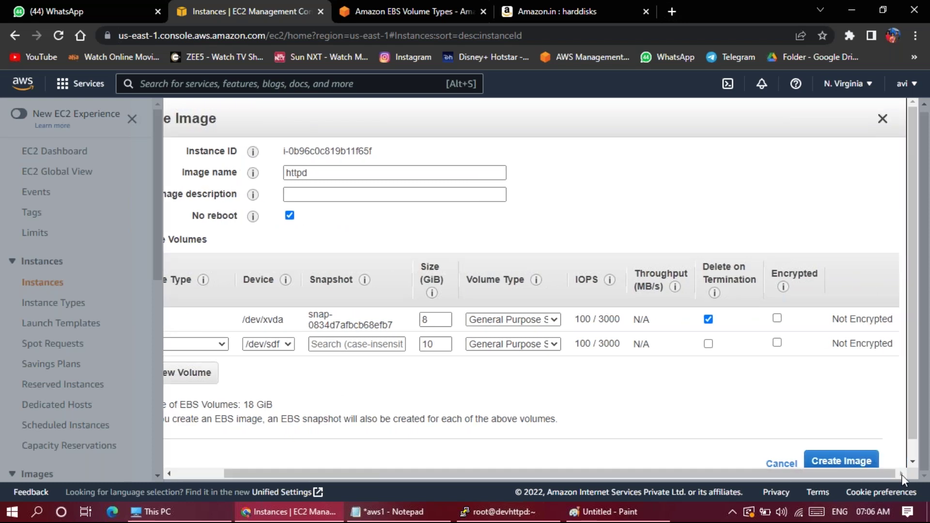
click(856, 466)
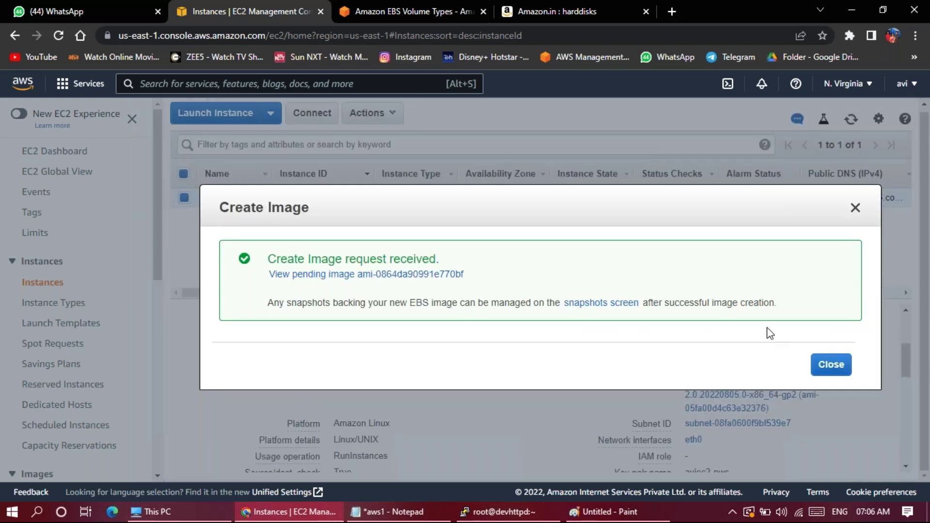
click(830, 365)
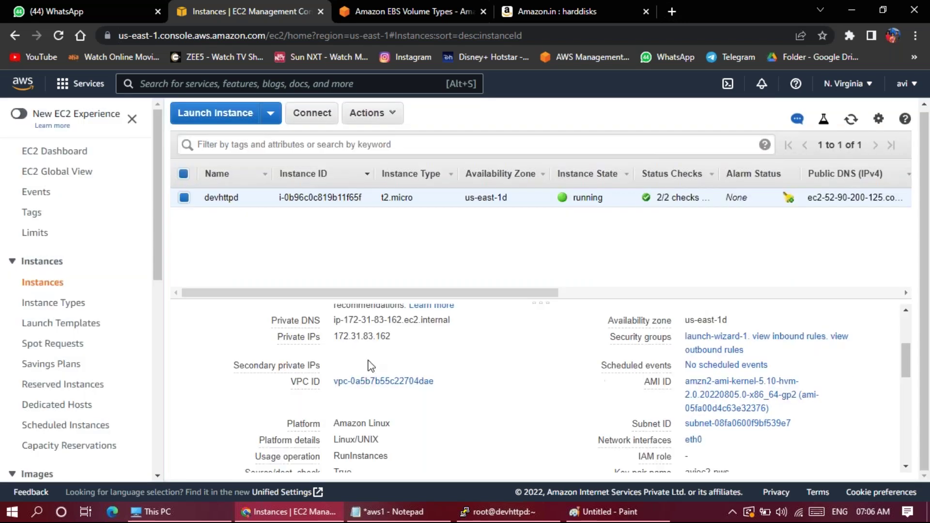
Step: Open the AMIs list and examine the httpd image's status and details
drag(155, 235, 161, 312)
scroll(73, 334, up, 3)
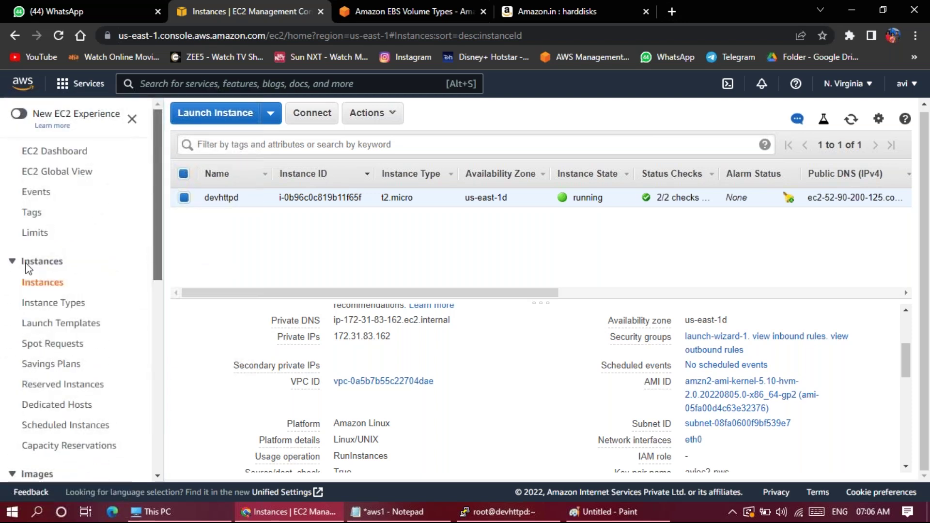
scroll(87, 254, down, 2)
scroll(121, 242, up, 2)
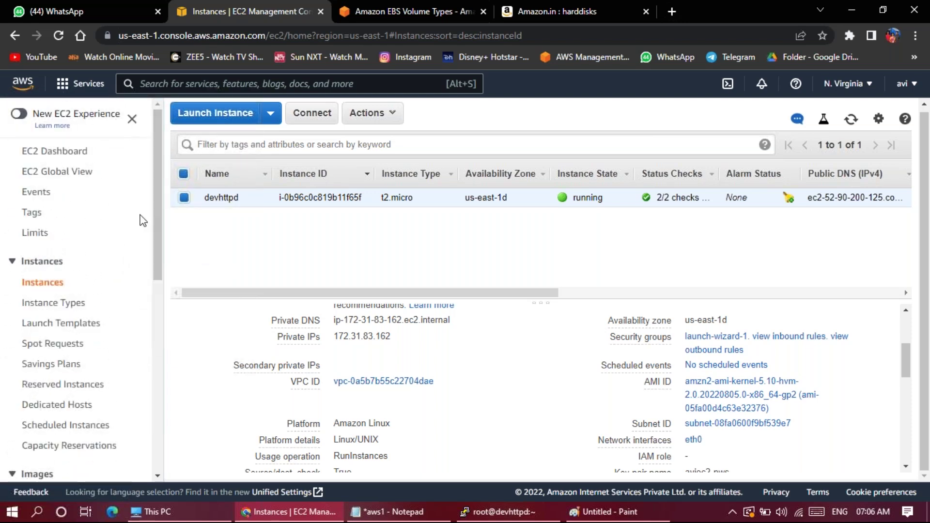
drag(152, 214, 154, 275)
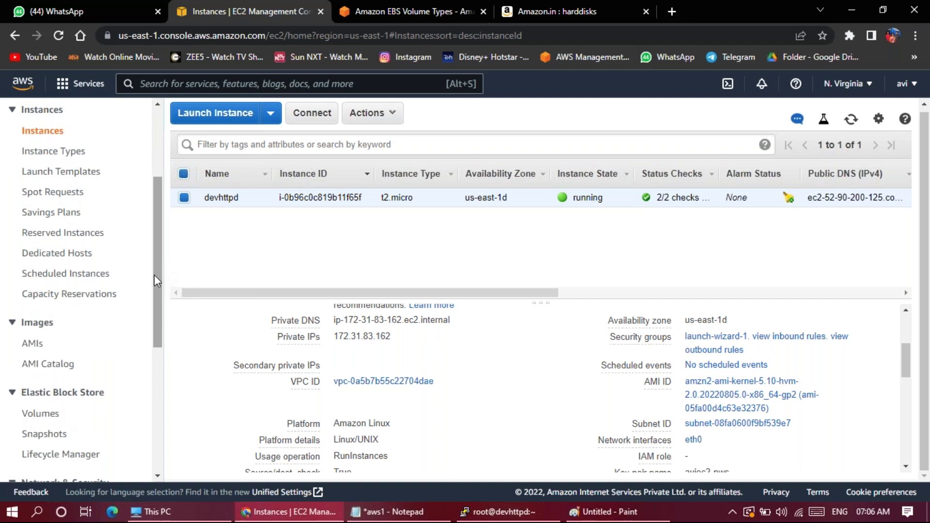
click(32, 342)
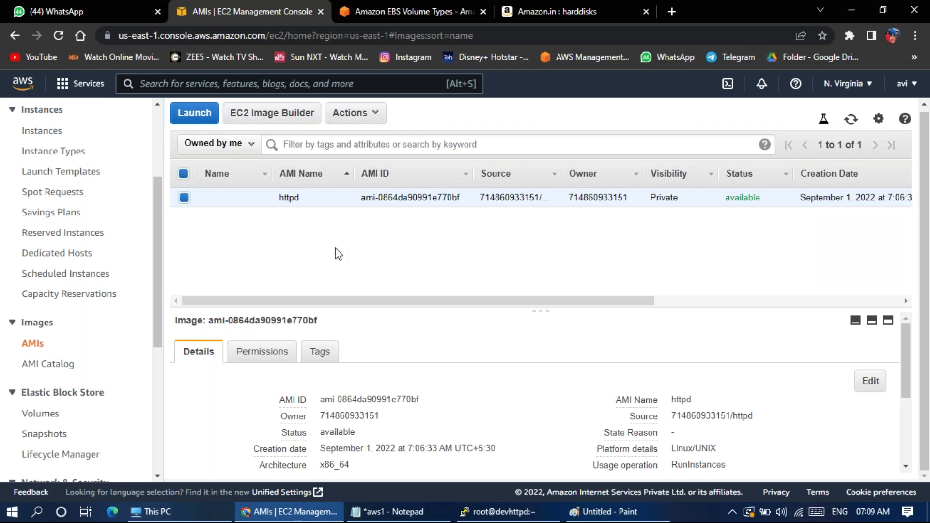
drag(159, 193, 165, 238)
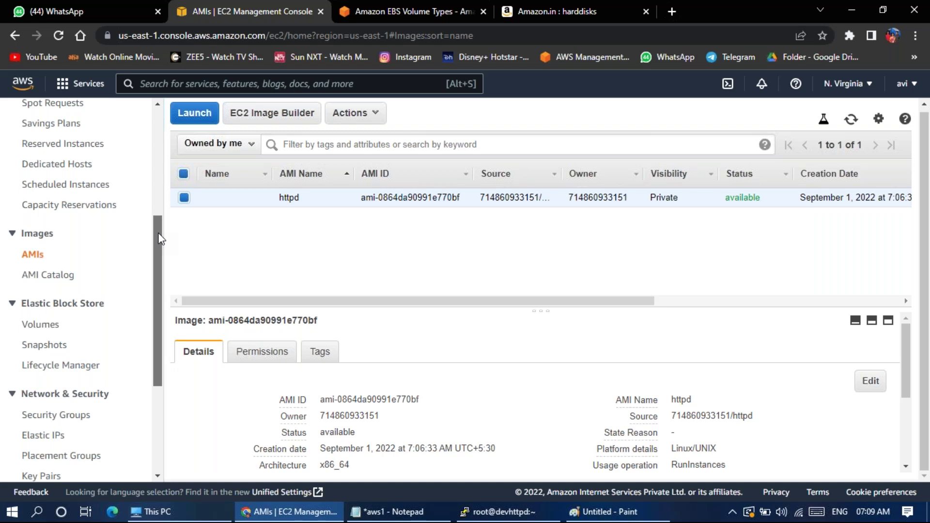
scroll(162, 239, up, 2)
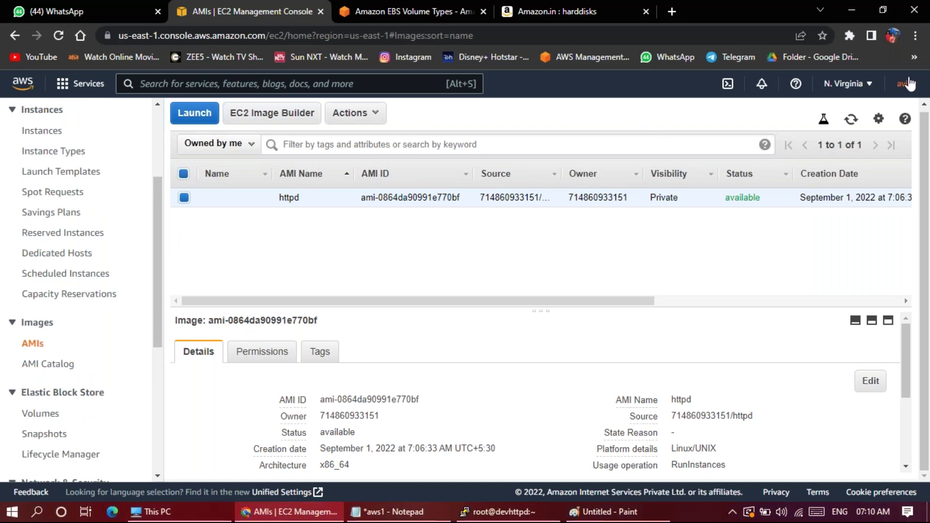
Step: Go through the EC2 dashboard to the running instances, start the launch instance wizard and view the self-owned AMIs
key(alt+Tab)
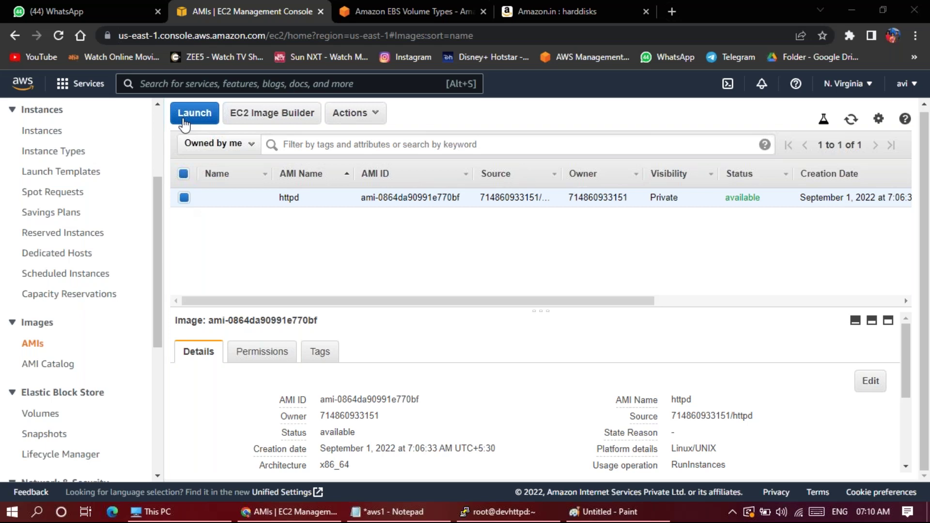
scroll(155, 145, up, 3)
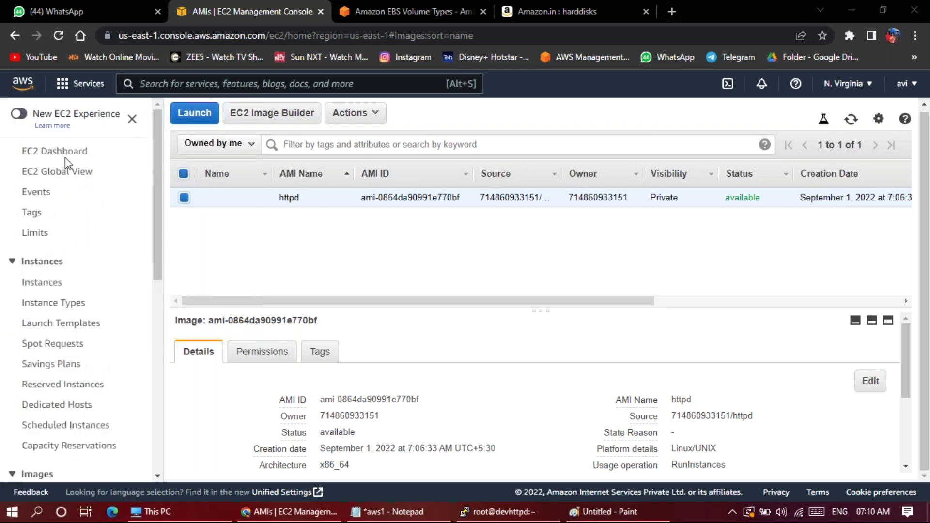
click(63, 151)
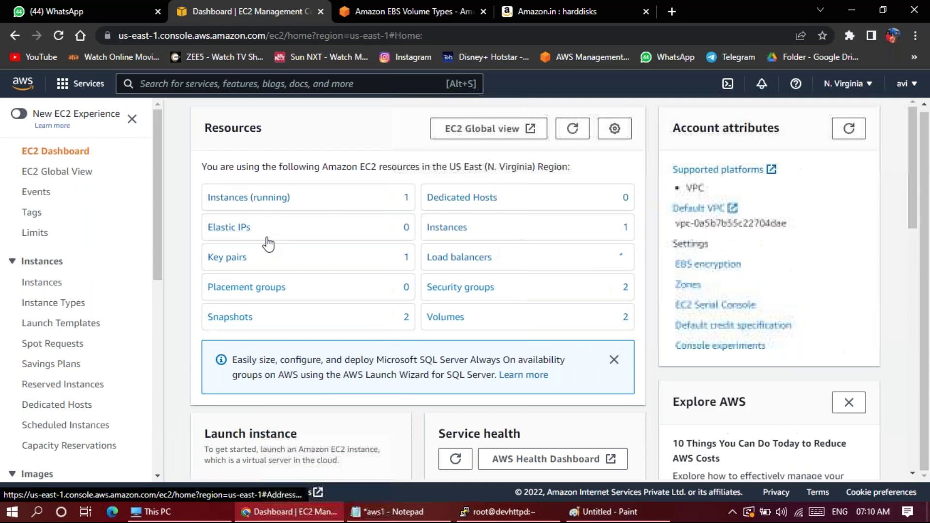
scroll(266, 213, down, 1)
click(250, 175)
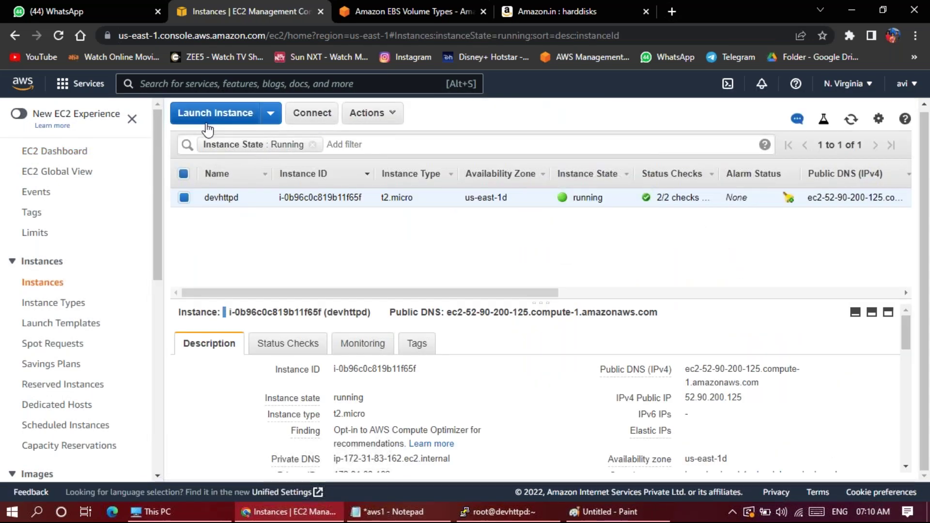
click(208, 127)
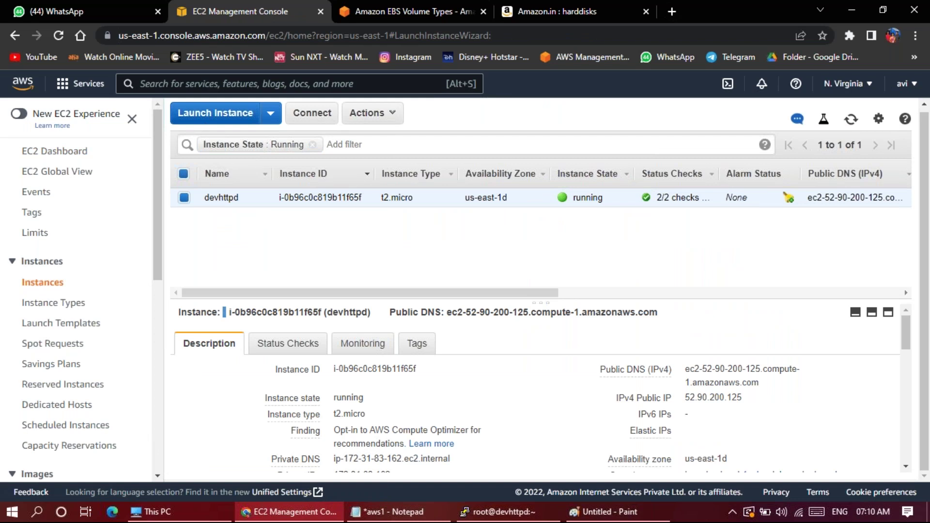
click(60, 377)
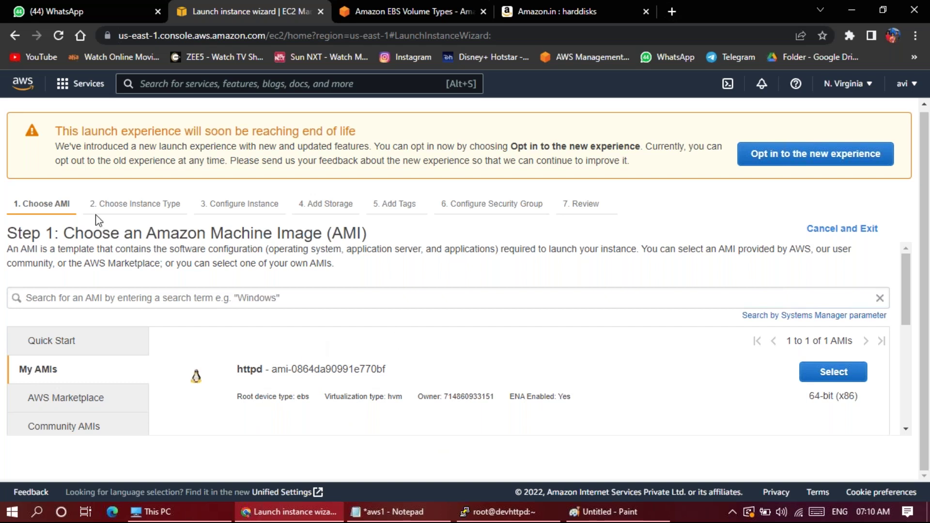
Step: Leave the launch wizard for the EC2 dashboard and examine the running devhttpd instance's description details
click(86, 92)
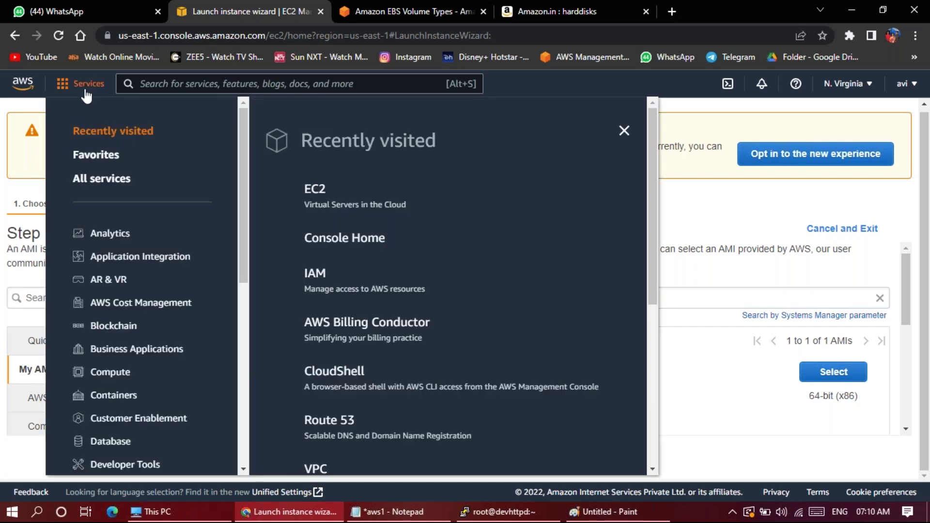
click(316, 192)
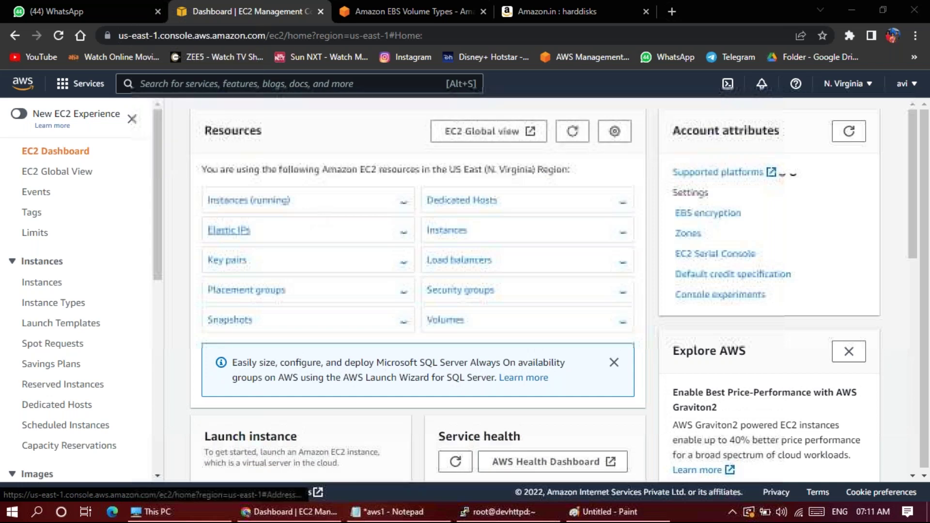
click(268, 199)
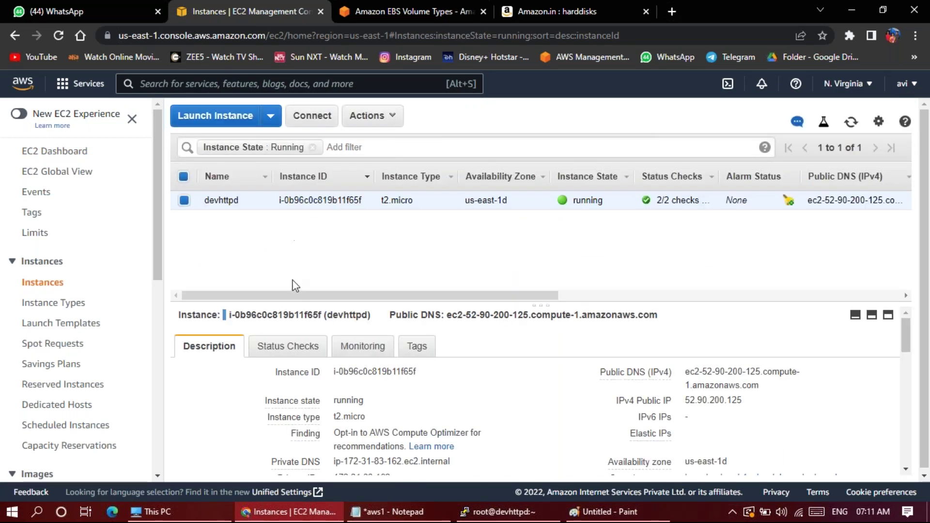
mouse_move(292, 401)
scroll(244, 405, down, 3)
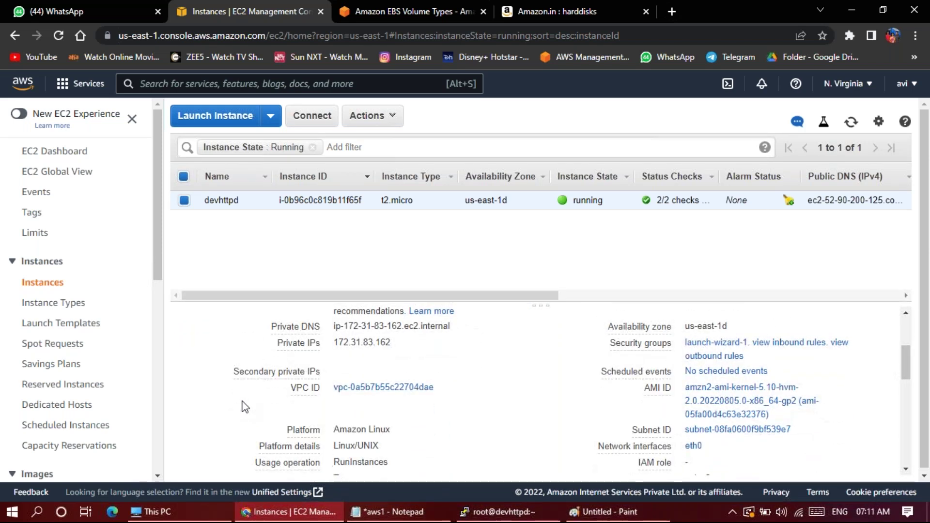
Step: Switch to the devhttpd terminal and examine the /dev/xvdf filesystem and its /app mount point in the df -h output
click(501, 512)
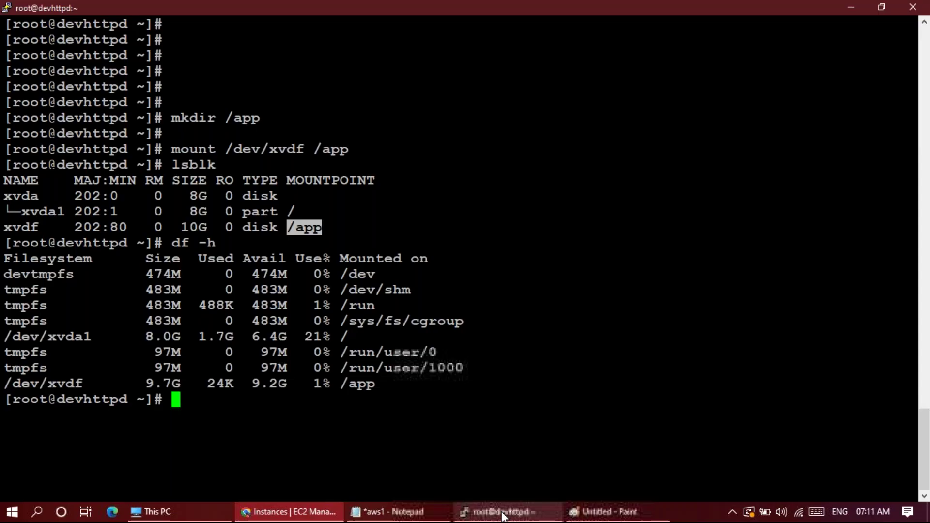
double_click(368, 386)
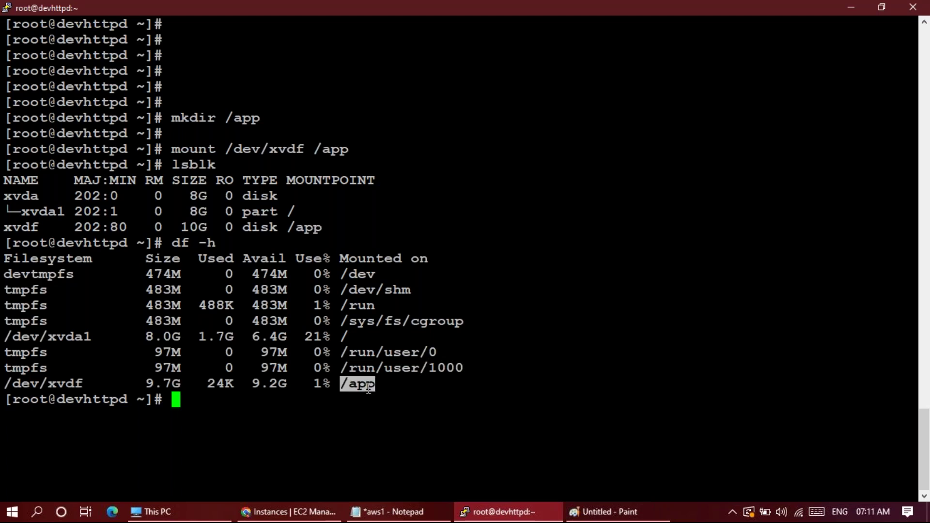
double_click(84, 384)
click(339, 388)
Step: Open the EBS volumes list in Chrome, view the devhttpd_2nddisk volume's description, and return to the devhttpd terminal
click(281, 514)
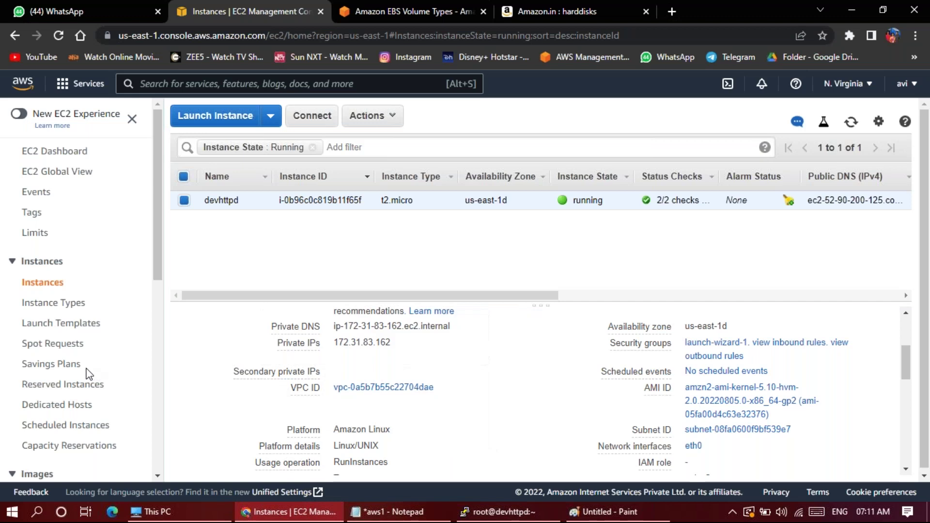
scroll(87, 376, down, 2)
scroll(40, 441, down, 2)
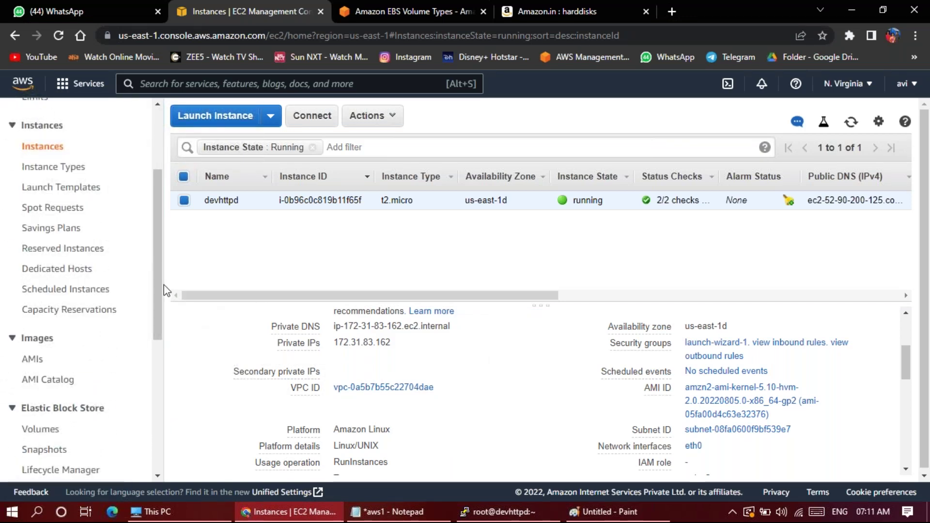
click(34, 431)
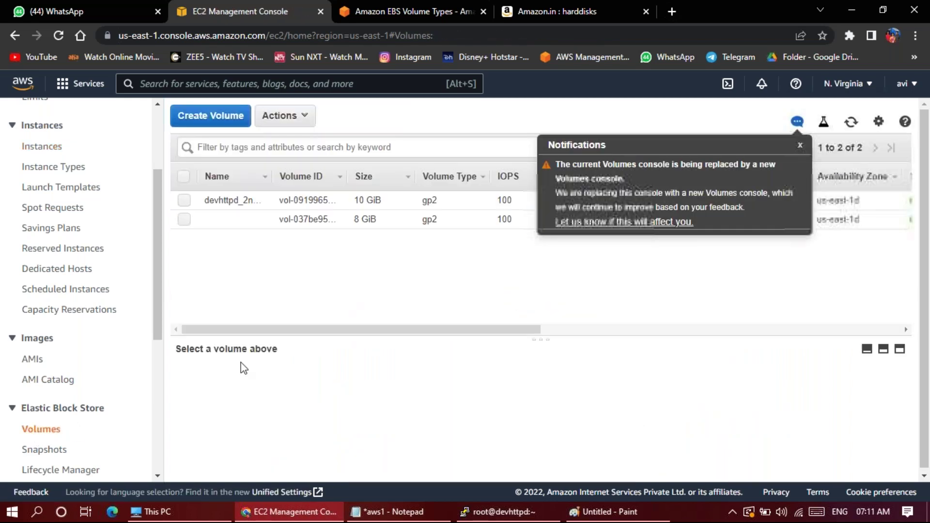
click(184, 201)
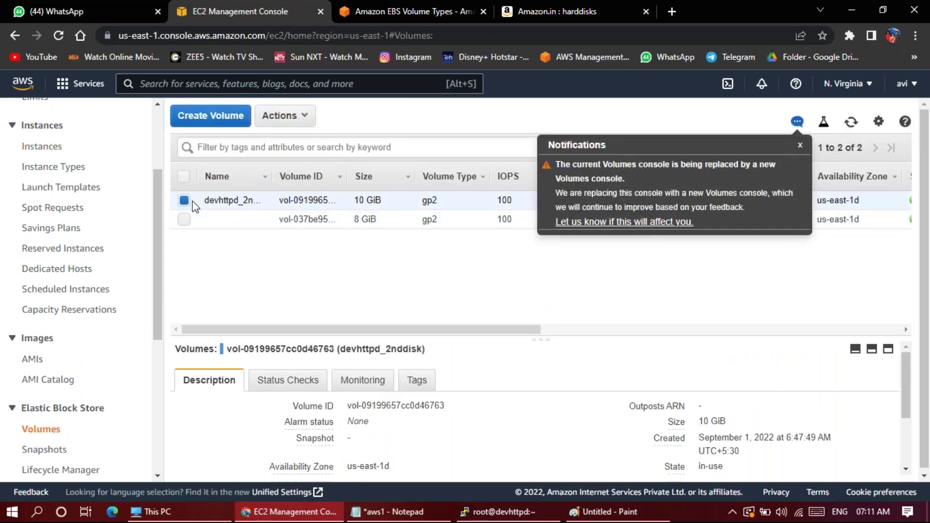
click(512, 508)
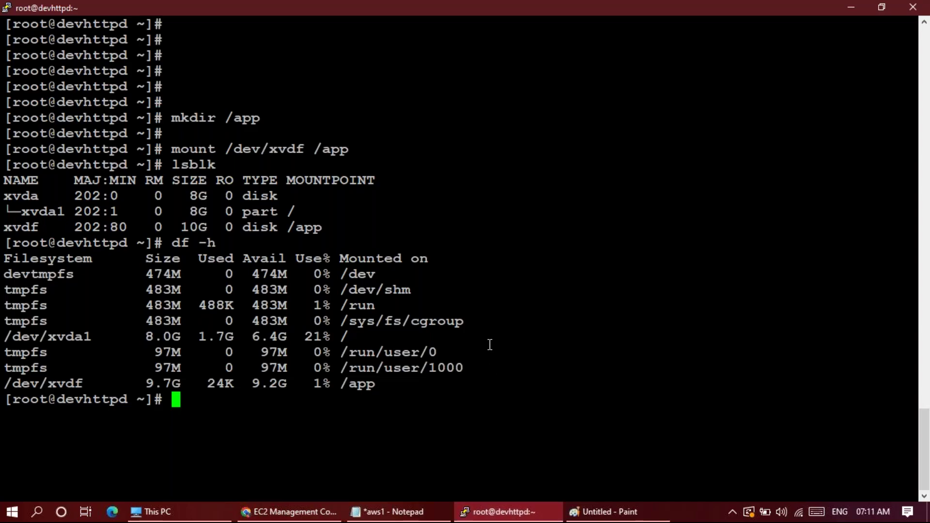
Step: Change to the /app directory, create empty files a, b, c and d in it, and list its contents
text(cd /app)
key(Return)
text(ls)
key(Return)
text(touch a )
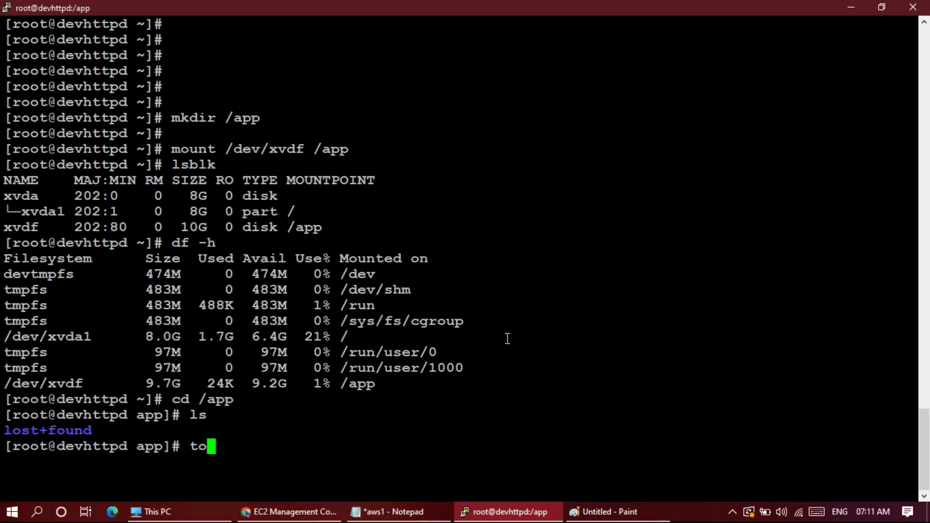
text(b c  )
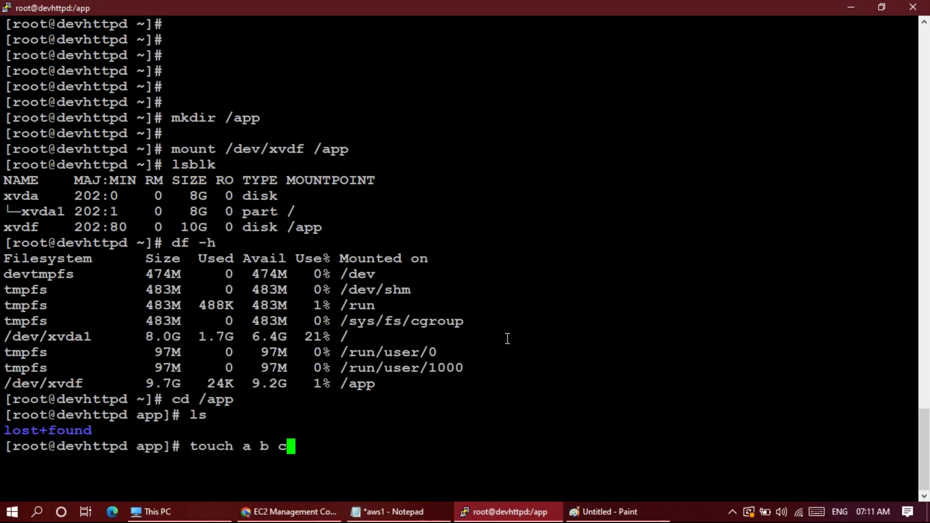
text(d)
key(Return)
text(ls)
key(Return)
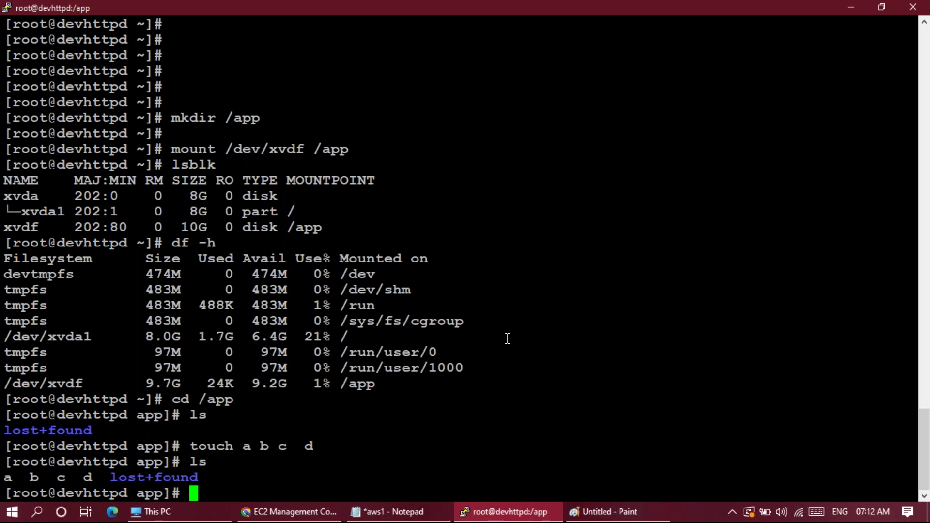
Step: Compare the devhttpd_2nddisk volume in Chrome with the /dev/xvdf filesystem and its /app mount point in the terminal's df -h output
click(286, 515)
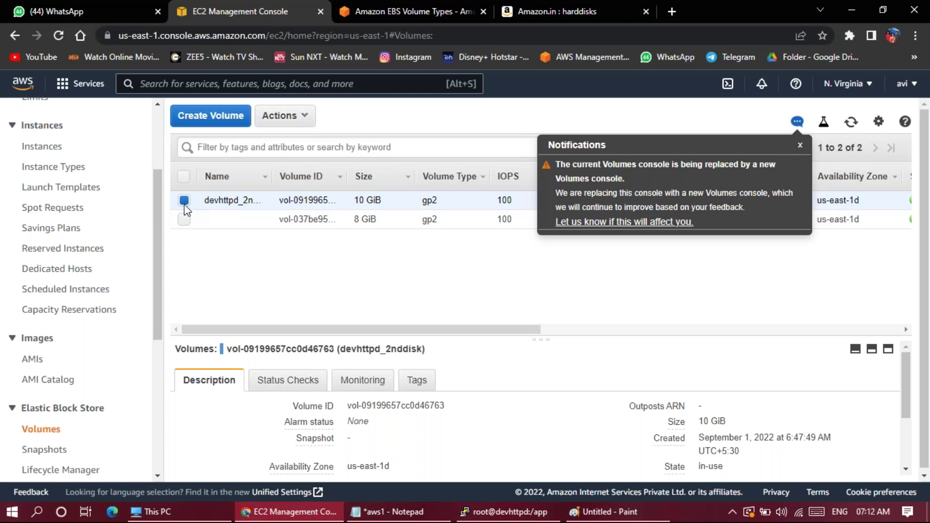
click(498, 511)
double_click(356, 385)
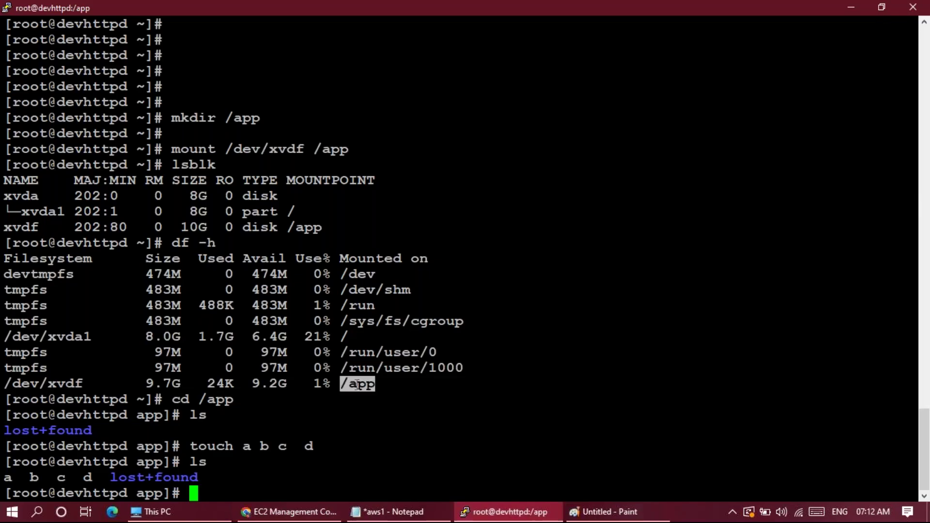
double_click(82, 384)
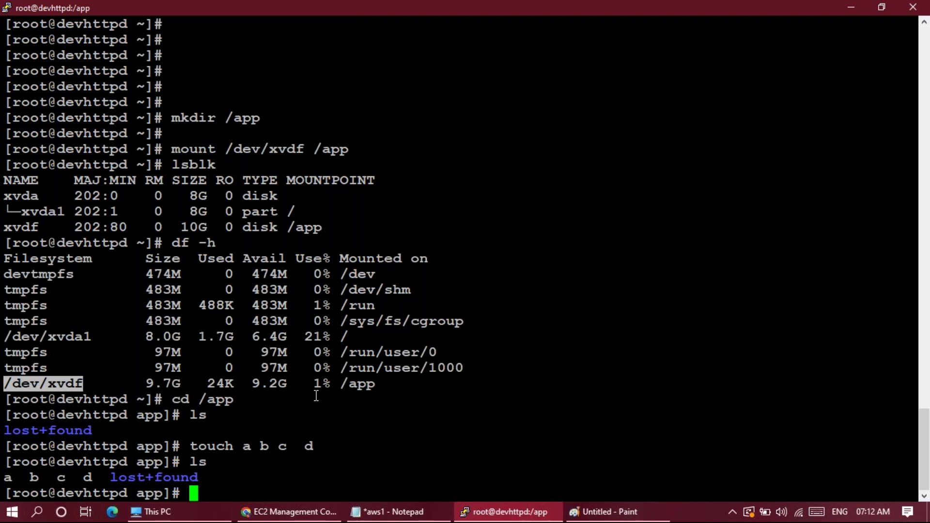
double_click(369, 383)
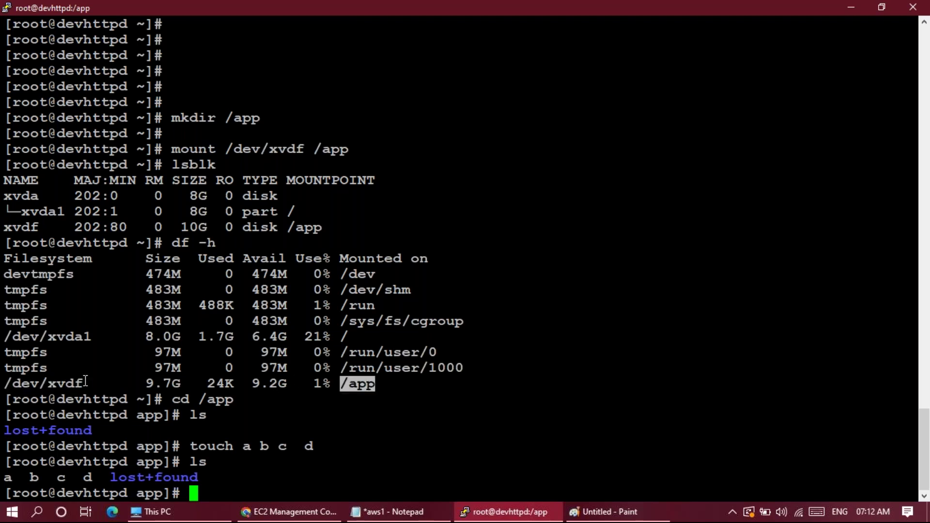
double_click(59, 384)
click(272, 510)
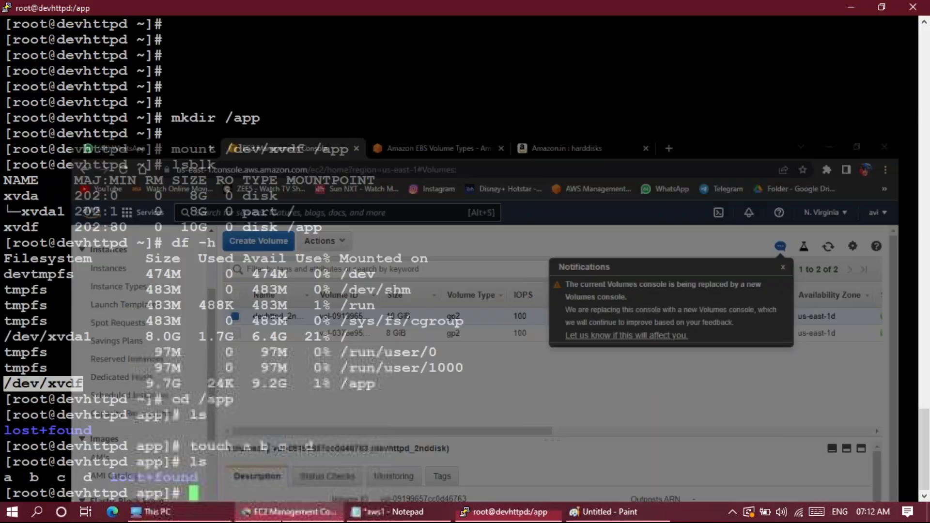
click(289, 512)
double_click(362, 387)
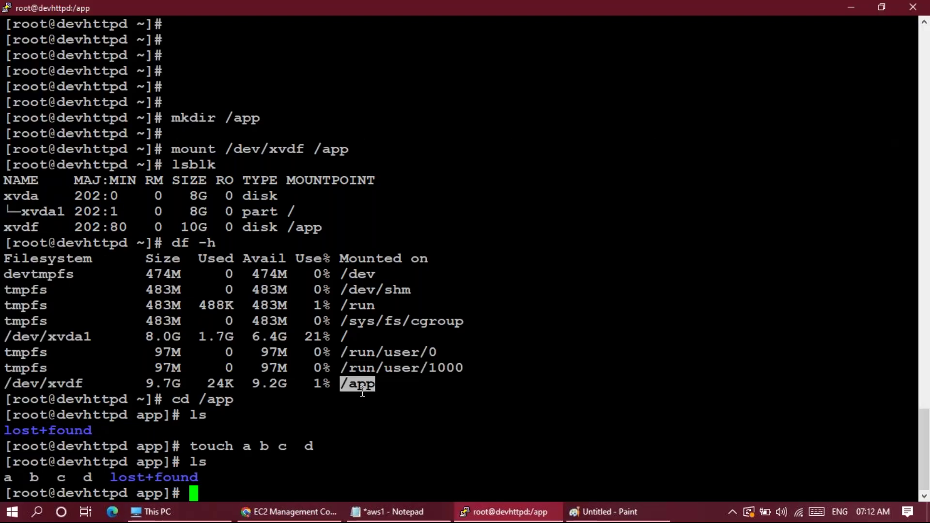
double_click(22, 380)
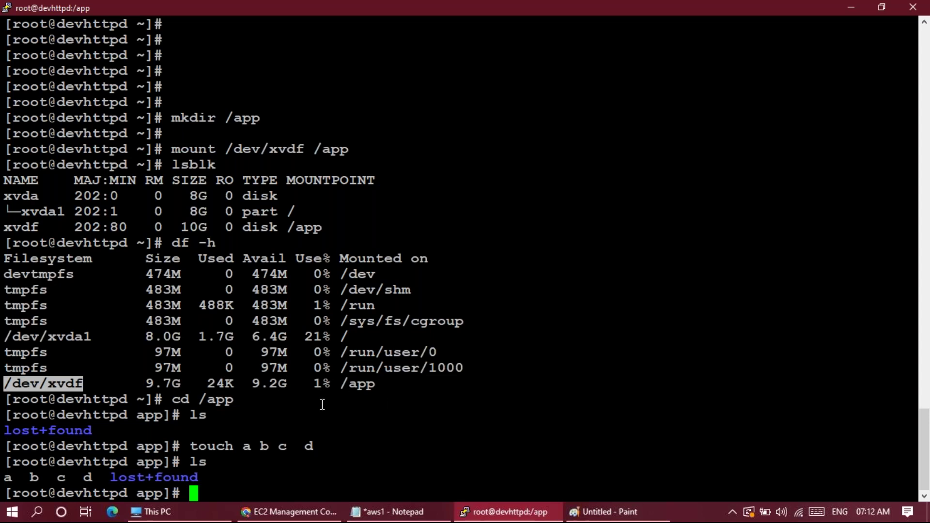
double_click(353, 385)
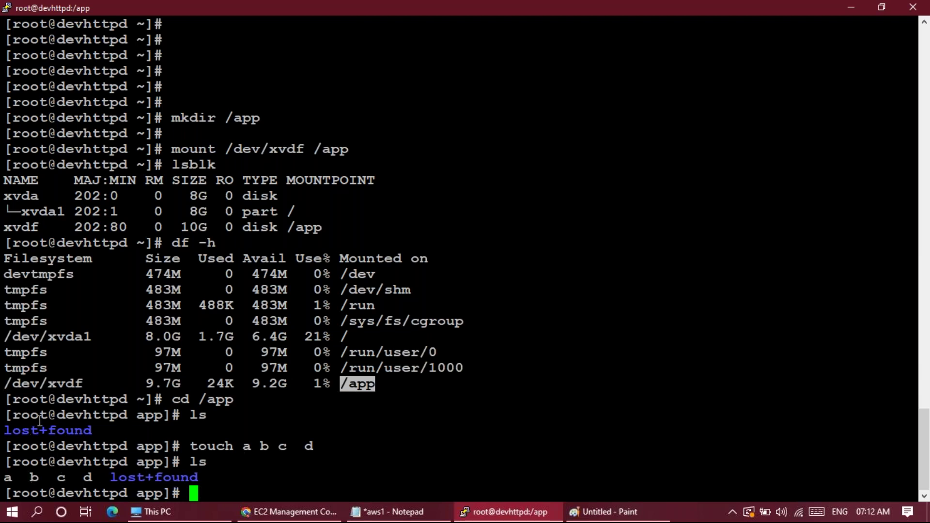
double_click(59, 385)
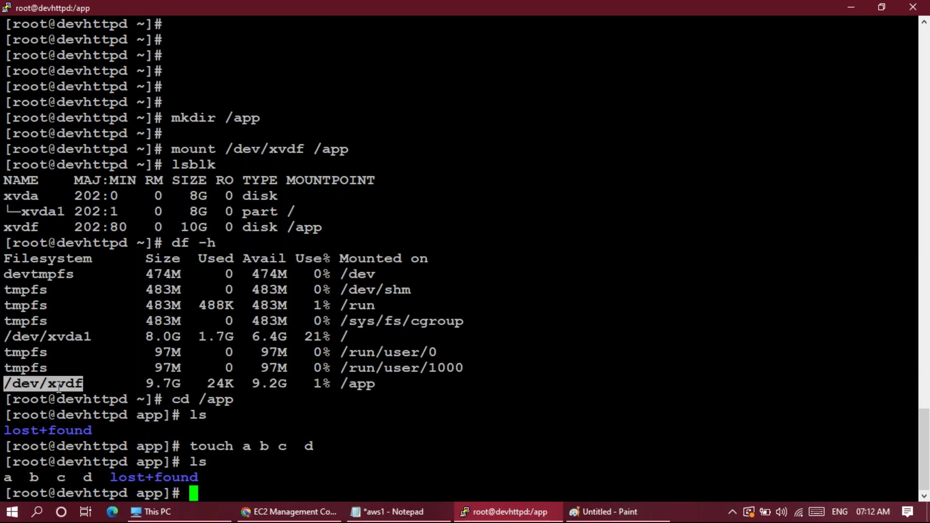
Step: Switch to Chrome and create a snapshot of the devhttpd_2nddisk volume, tagged with key Name and value devhttpd_2nddisk_sep1st
click(271, 512)
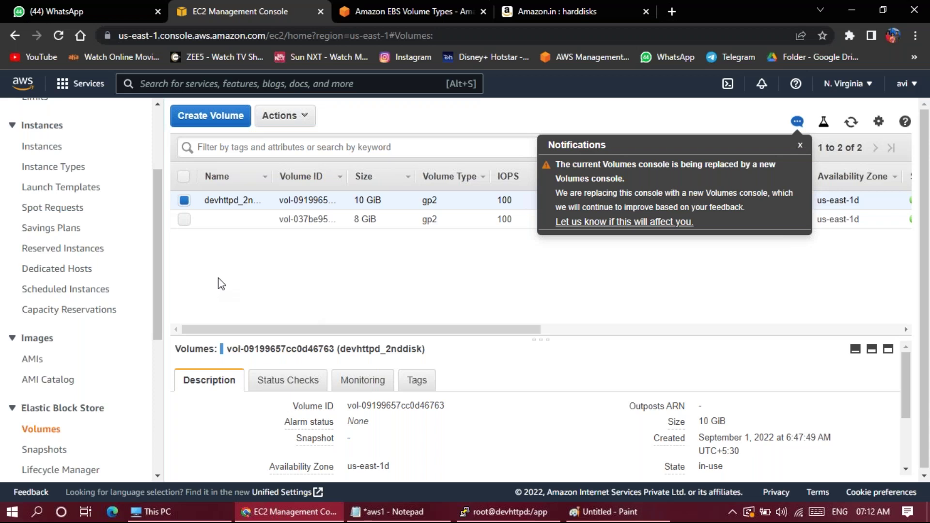
click(300, 118)
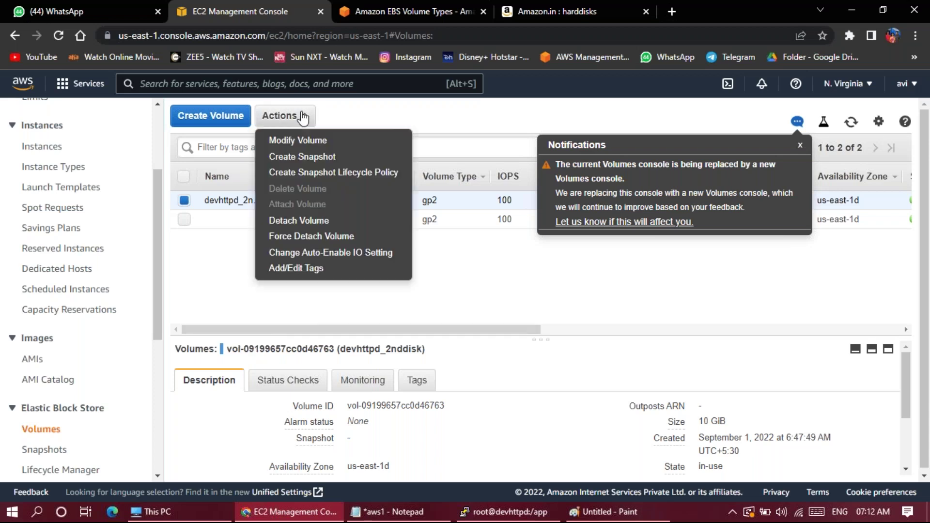
click(296, 157)
click(259, 231)
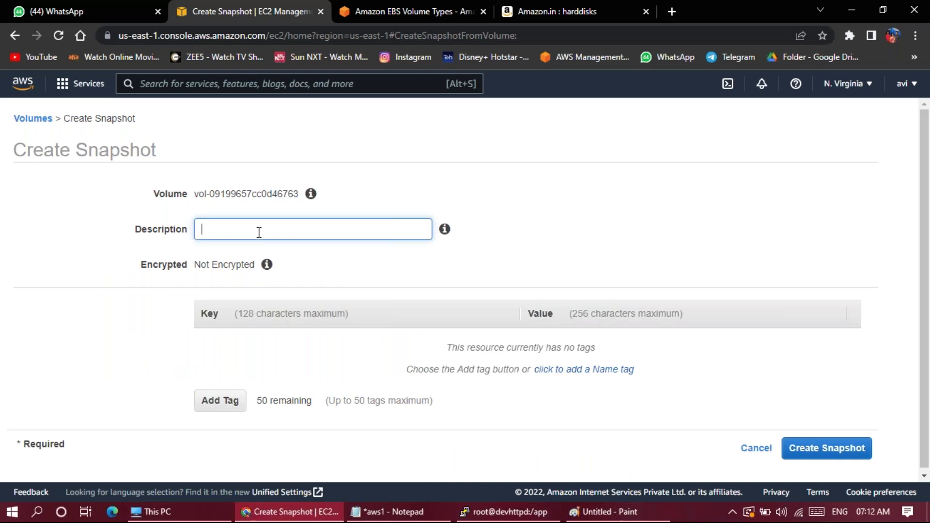
click(212, 405)
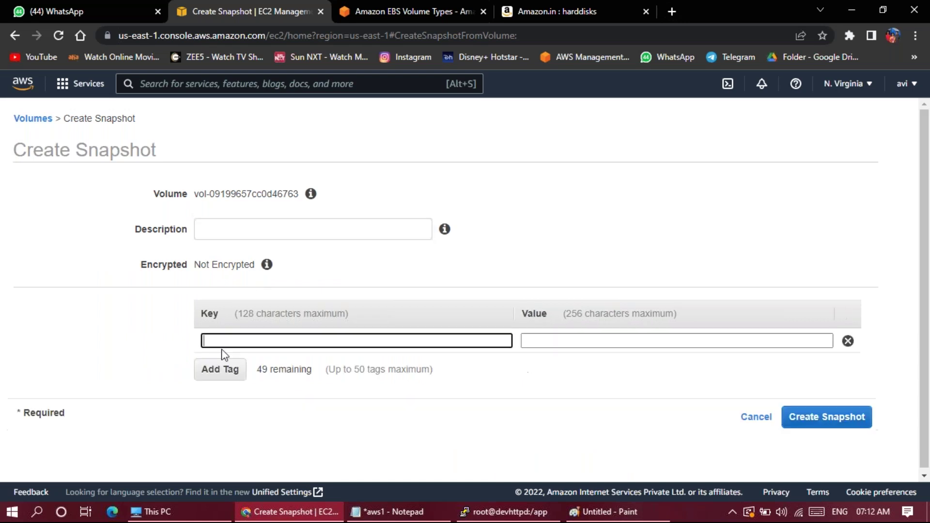
text(Name)
key(Tab)
text(dev)
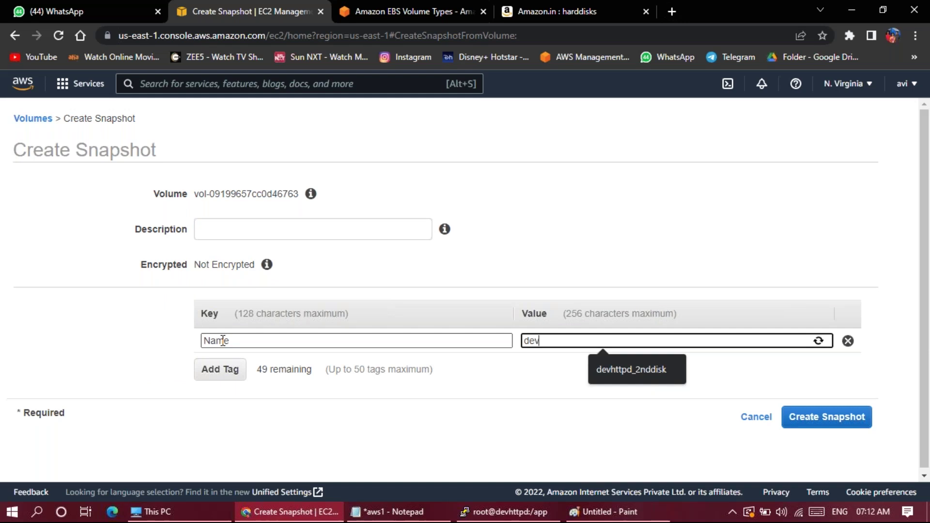
text(httpd_)
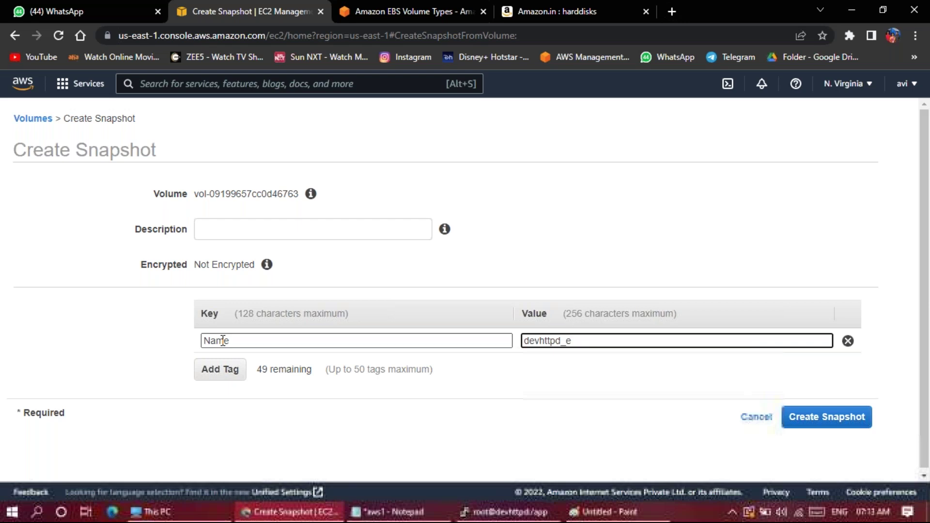
text(2nddisk)
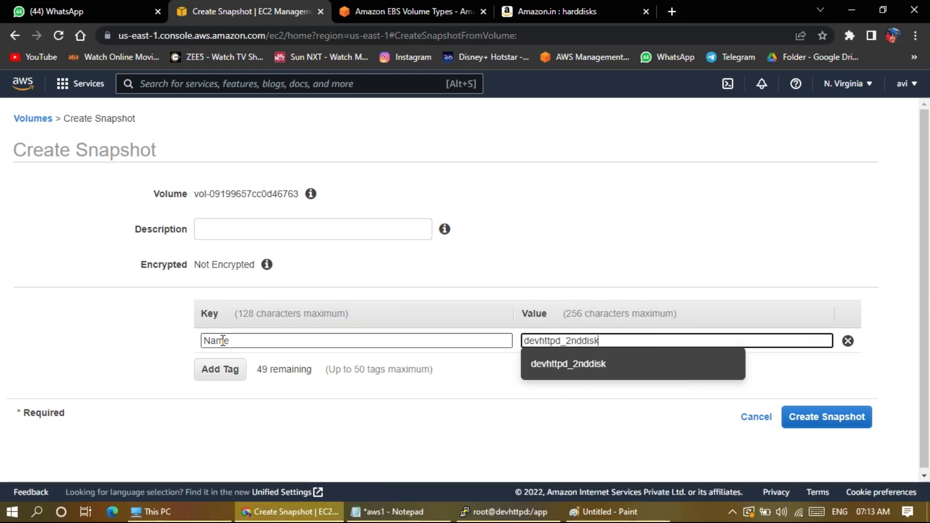
text(_)
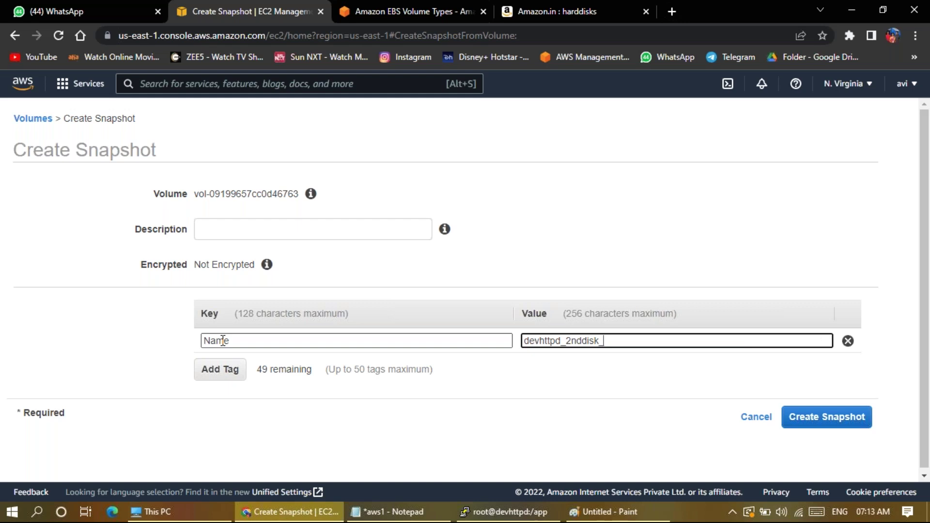
text(sep1st)
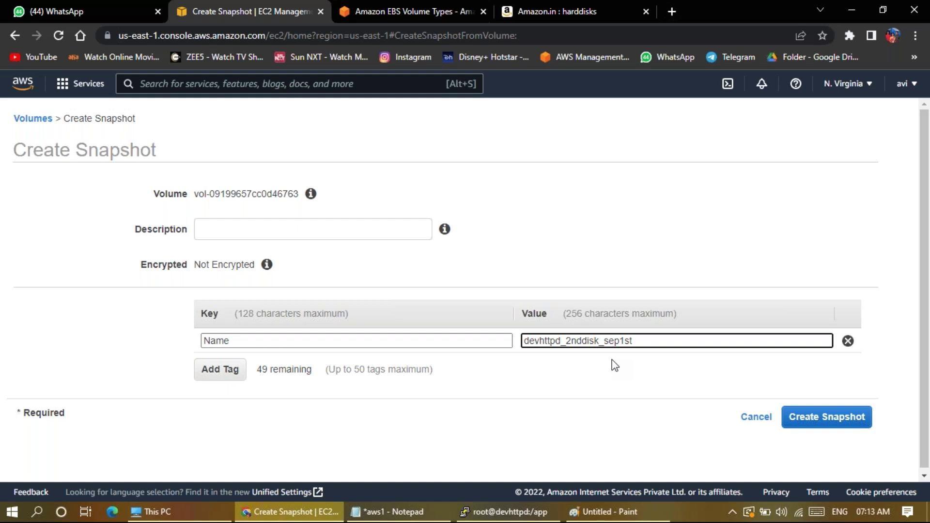
click(814, 425)
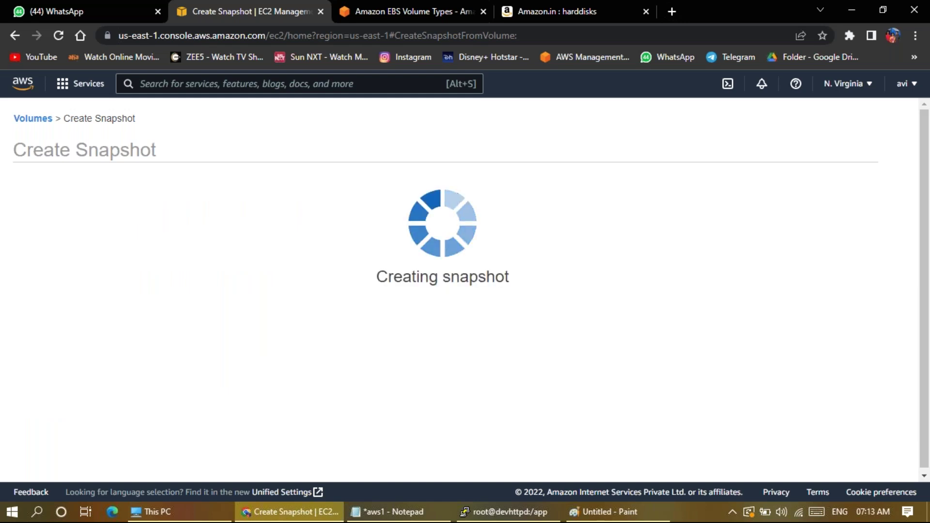
click(647, 277)
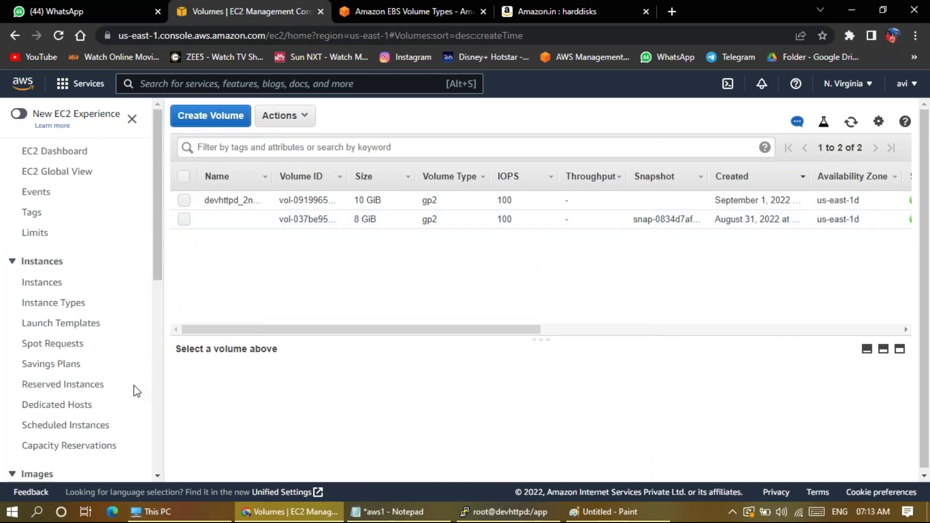
Step: Open the EBS snapshots list, select the devhttpd_2nddisk_sep1st snapshot to view its description, and dismiss the console notification
drag(162, 266, 114, 411)
scroll(56, 392, up, 8)
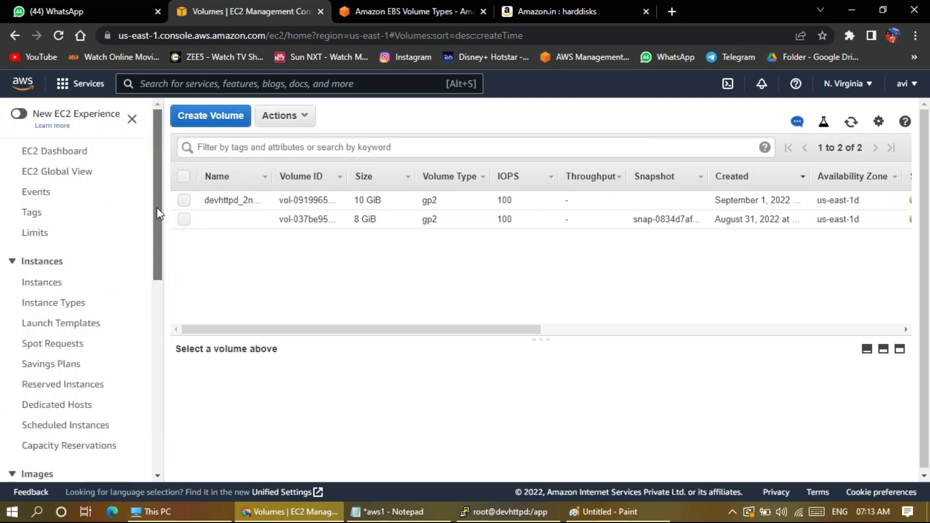
scroll(143, 295, down, 4)
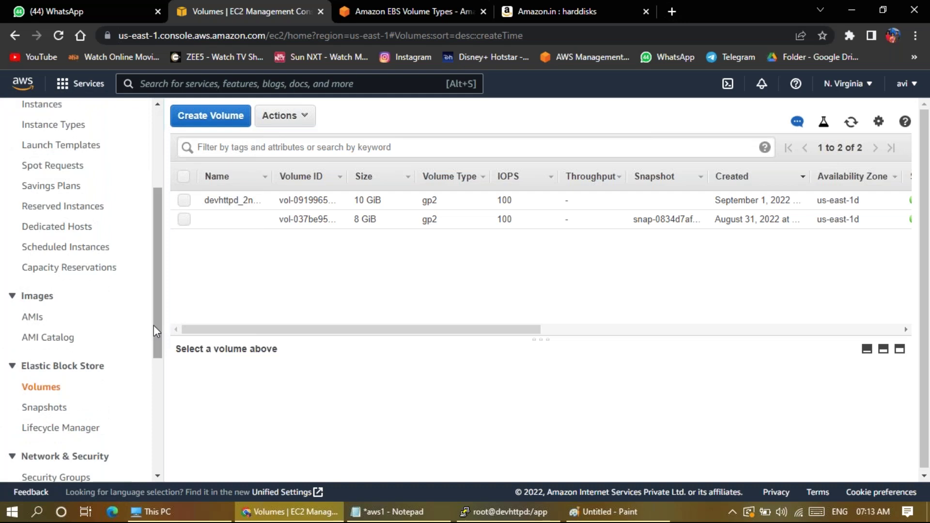
click(32, 408)
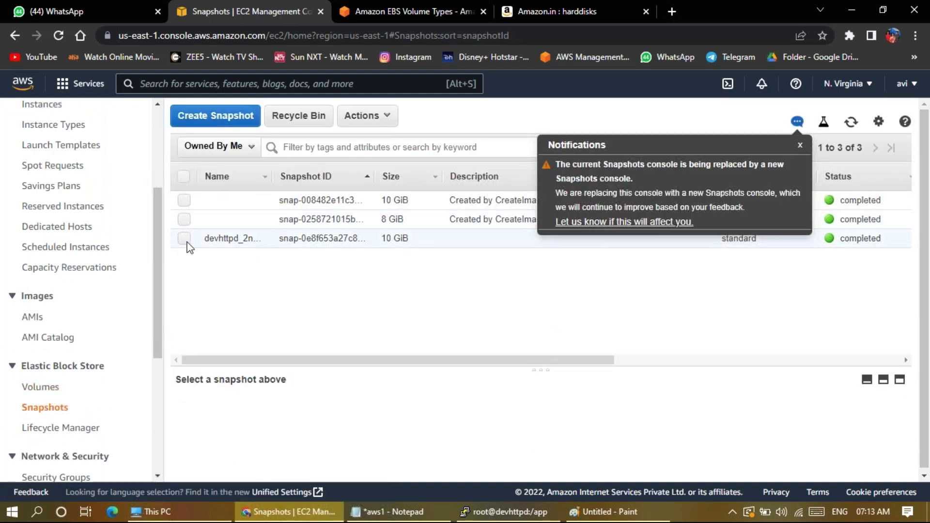
click(185, 239)
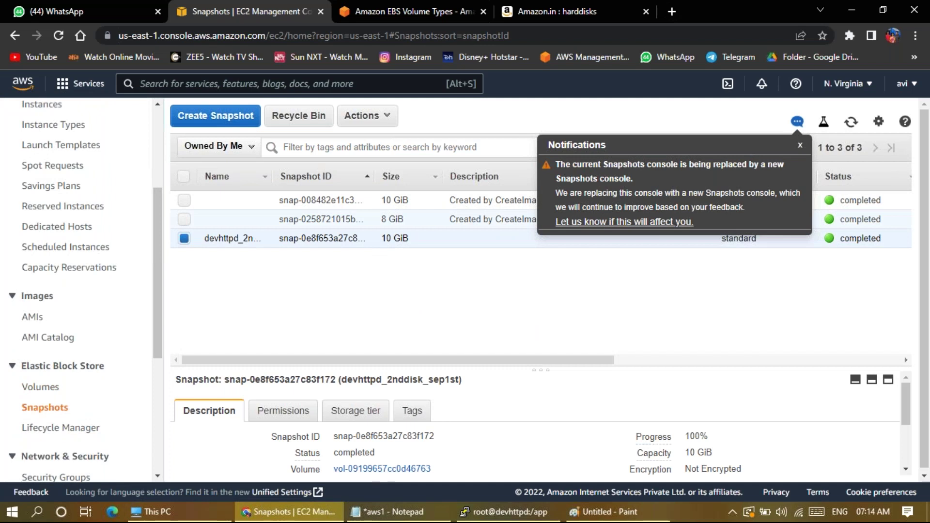
click(800, 147)
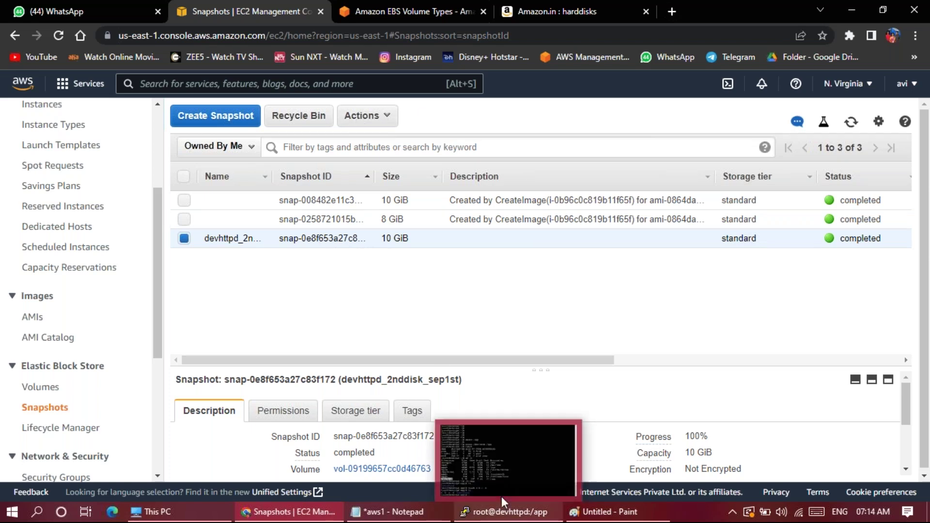
Step: Switch to the devhttpd terminal and delete file d from /app with rm -rf, listing the directory before and after
click(465, 515)
click(495, 386)
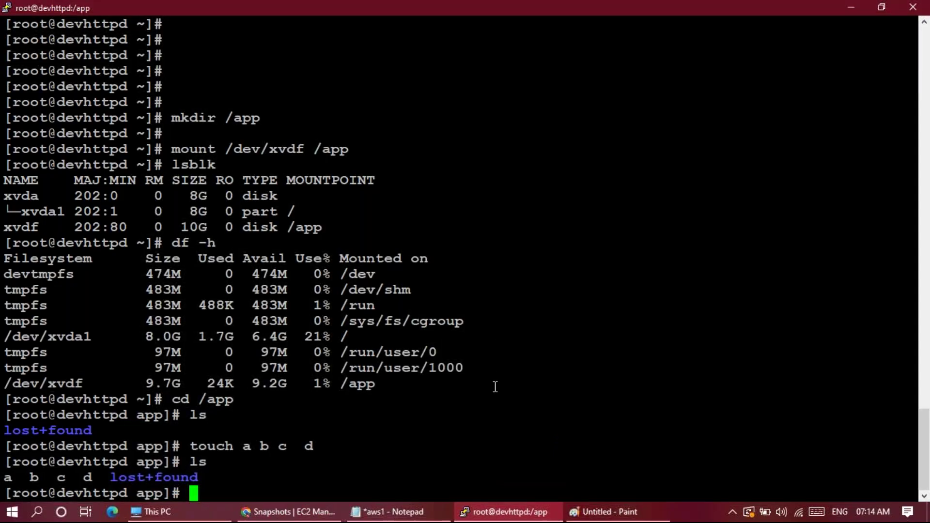
text(ls)
key(Return)
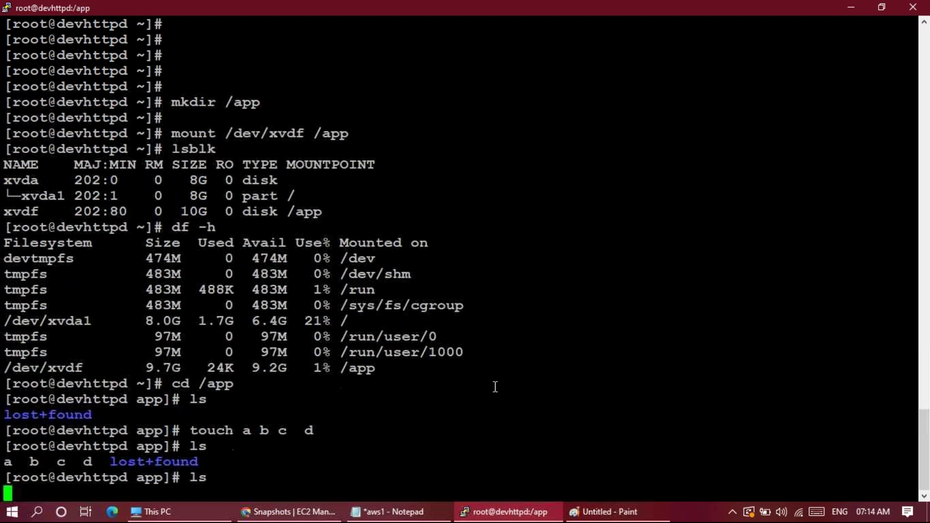
text(rm -rf d)
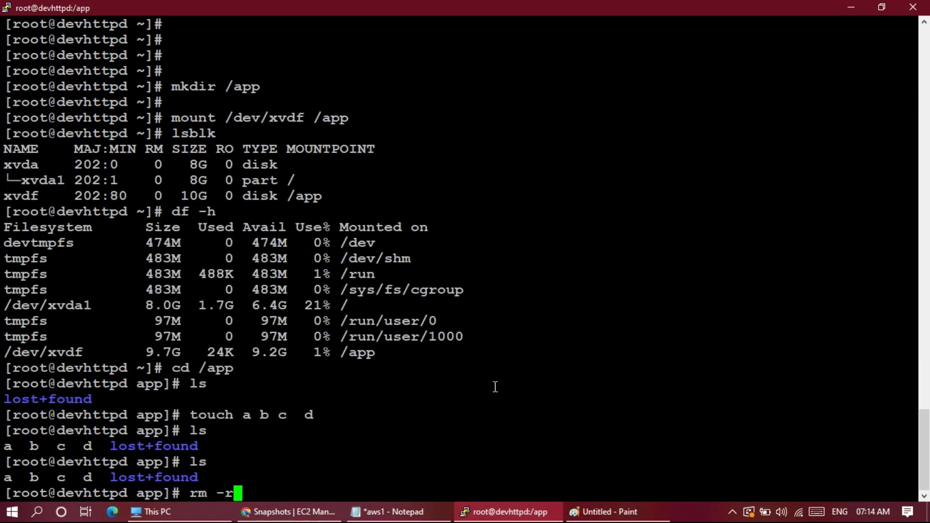
key(Return)
text(ls)
key(Return)
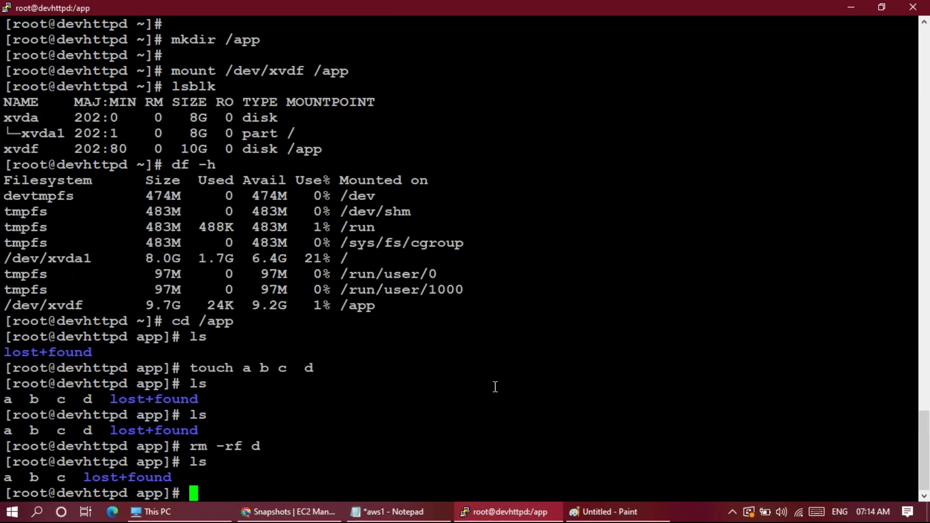
Step: Add blank prompt lines in the terminal and go back to root's home directory with cd
key(Return)
key(Return)
key(Return)
key(Return)
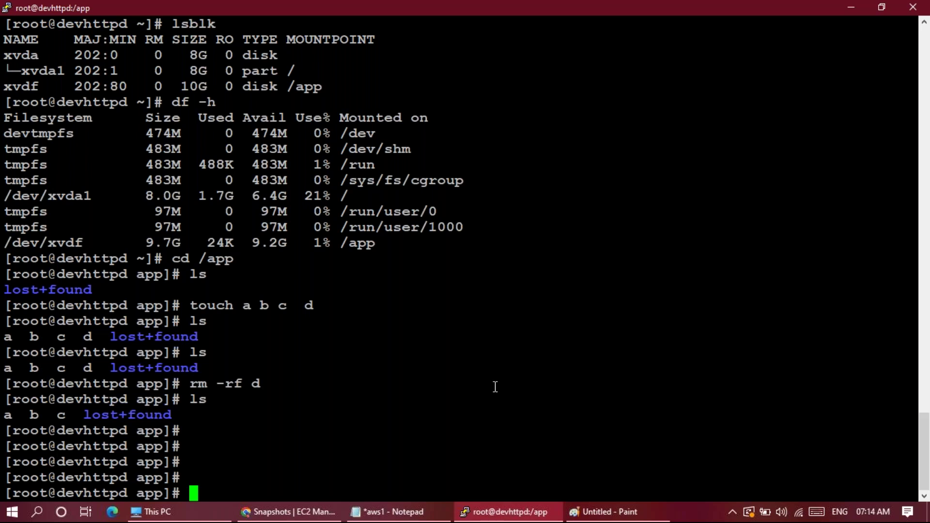
text(cd)
key(Return)
Step: Switch to Chrome and start a volume from the devhttpd_2nddisk_sep1st snapshot, choosing availability zone us-east-1d
click(293, 516)
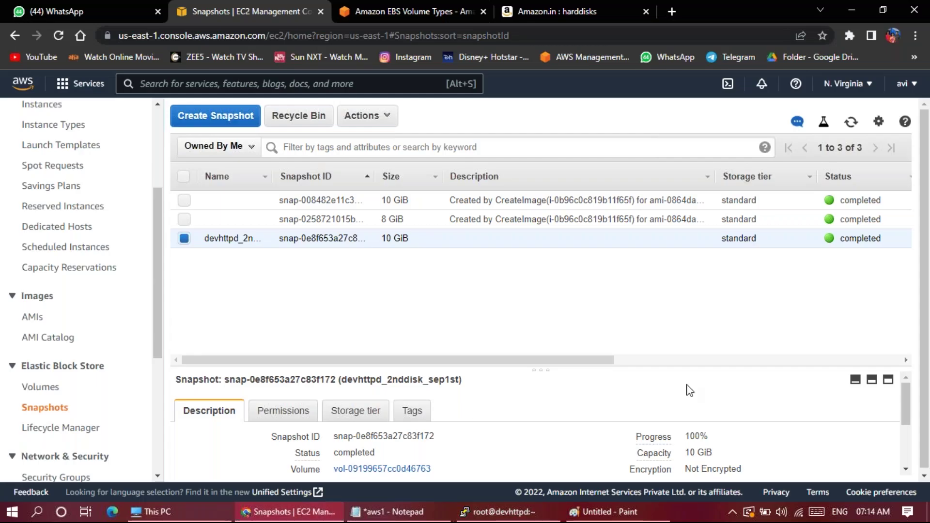
click(365, 122)
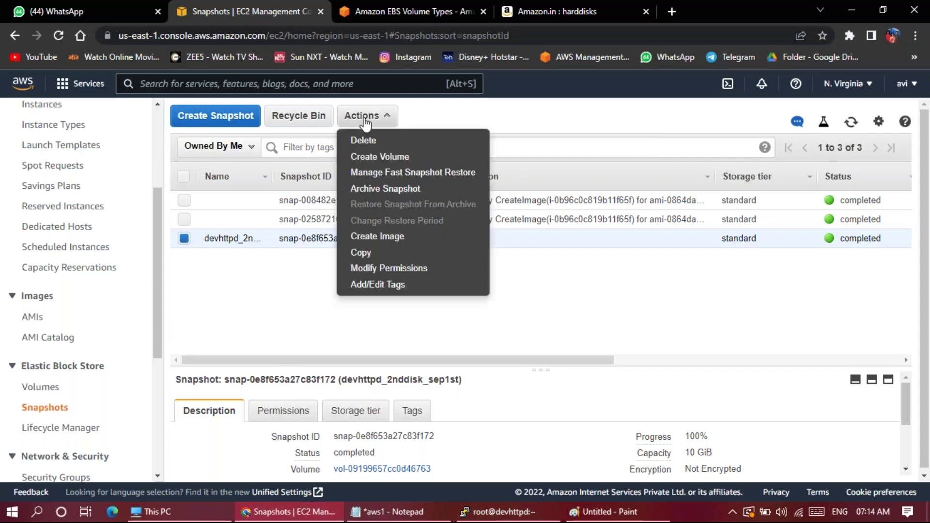
click(371, 162)
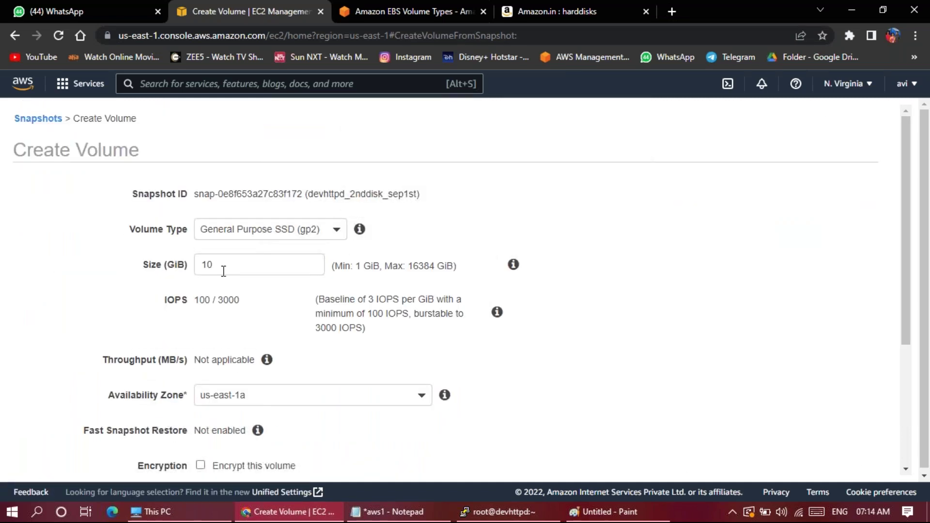
scroll(315, 329, down, 1)
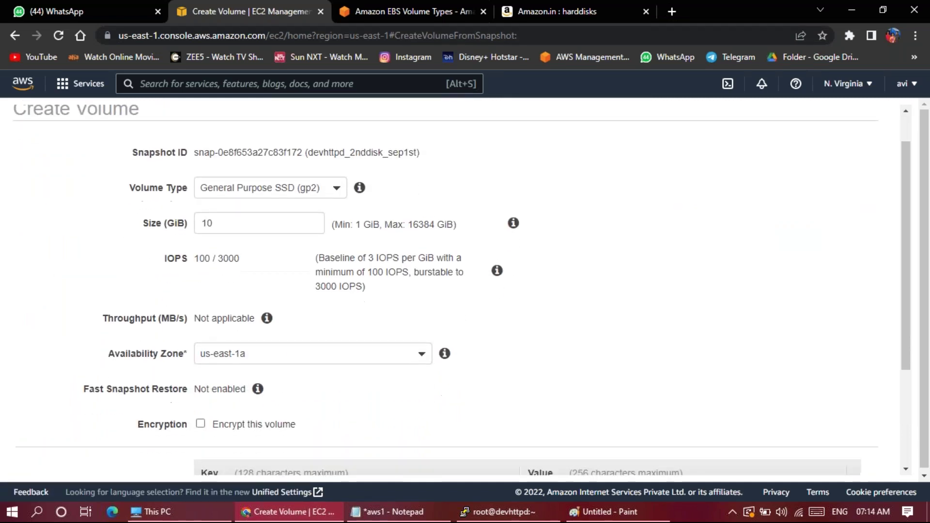
click(290, 351)
click(264, 296)
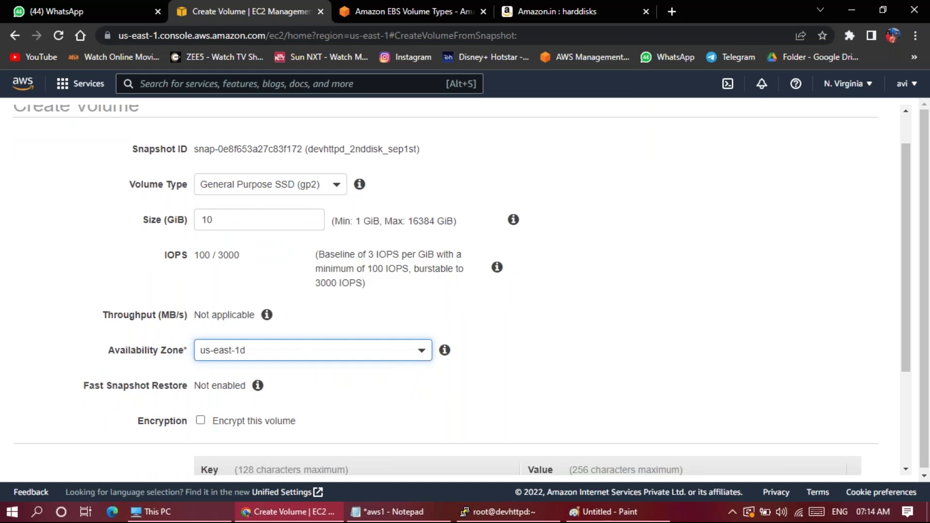
scroll(649, 334, down, 3)
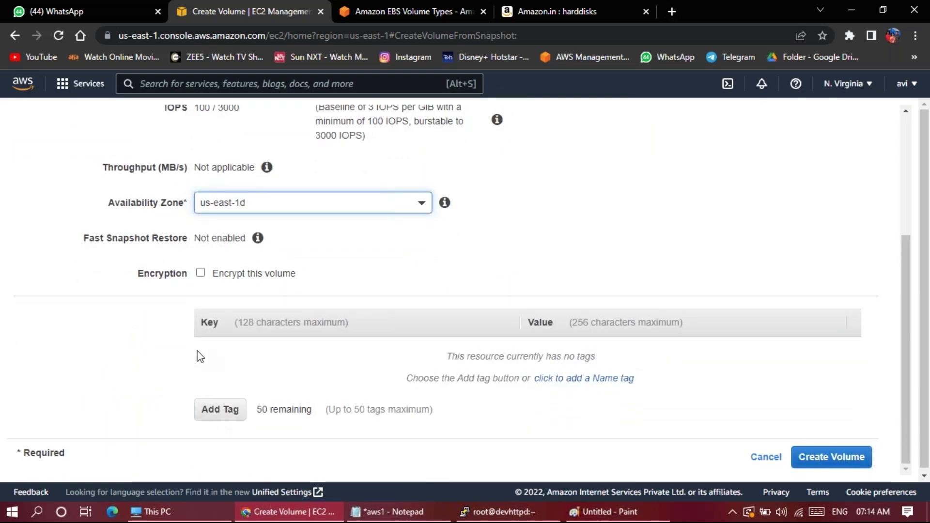
Step: Tag the volume with key Name and value devhttpd_2nddisk_sep1st_backup, create it, and close the result page
click(226, 415)
text(Name)
key(Tab)
text(devhttp)
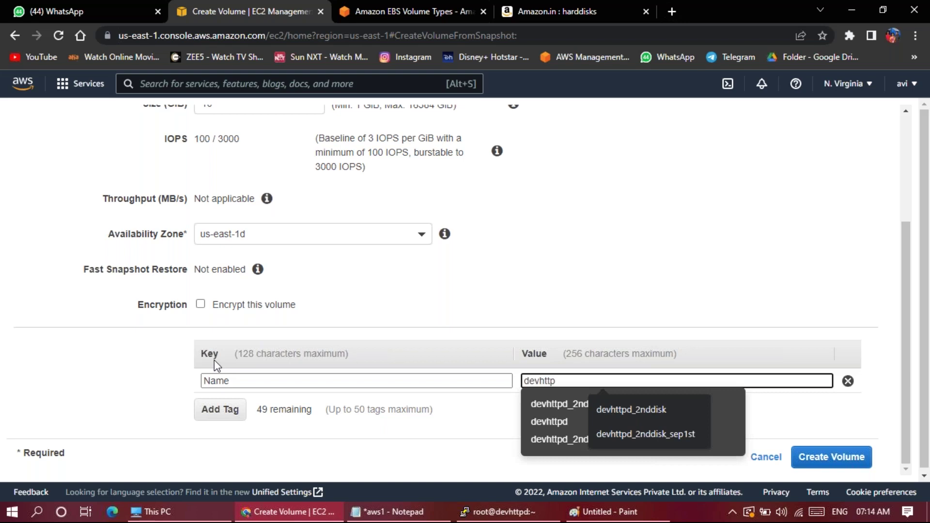
key(Down)
key(Down)
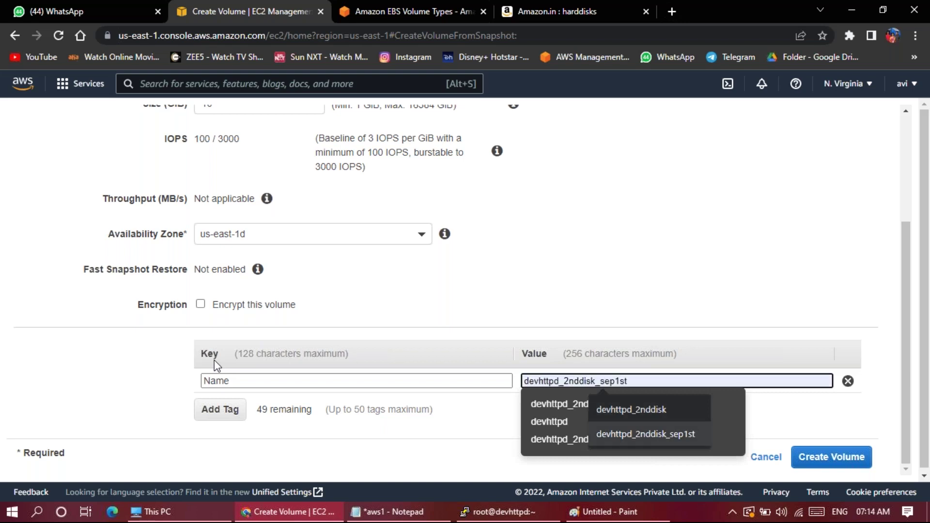
key(Down)
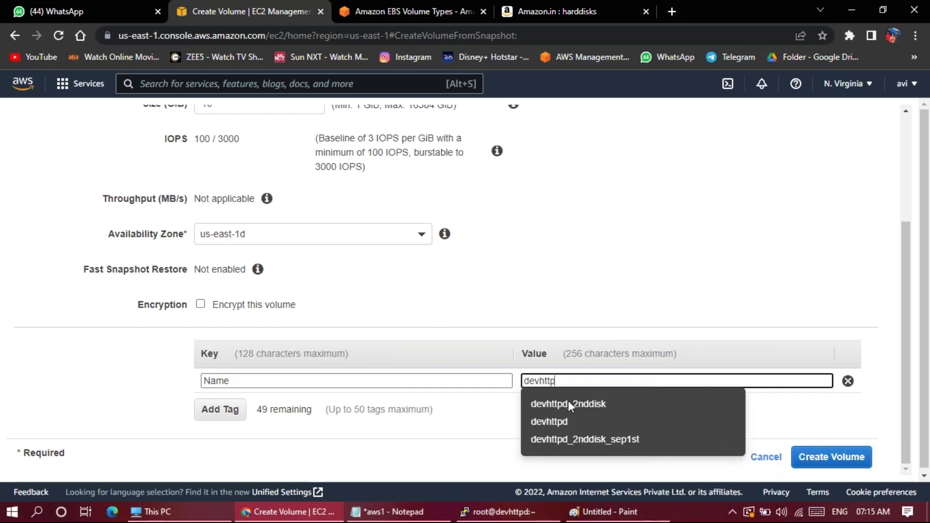
click(581, 439)
text(_2nddisk_sep1st_backup)
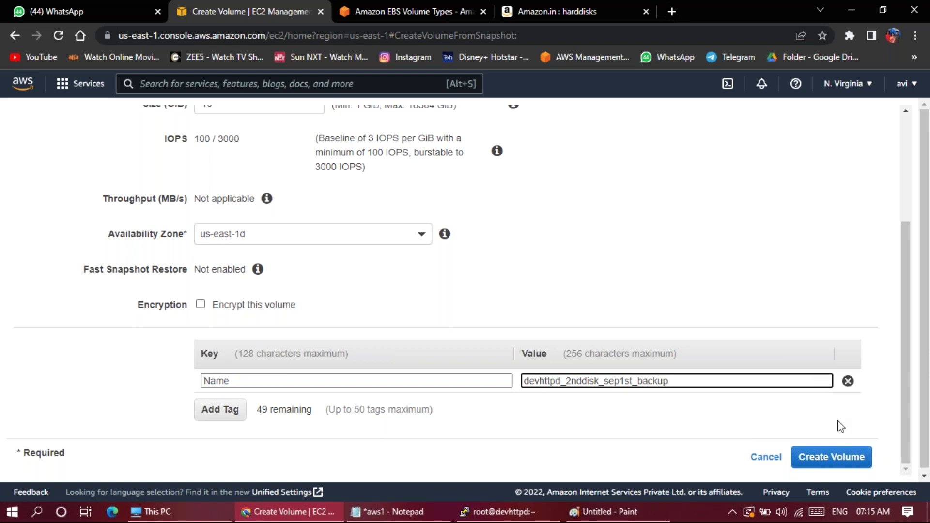
click(829, 459)
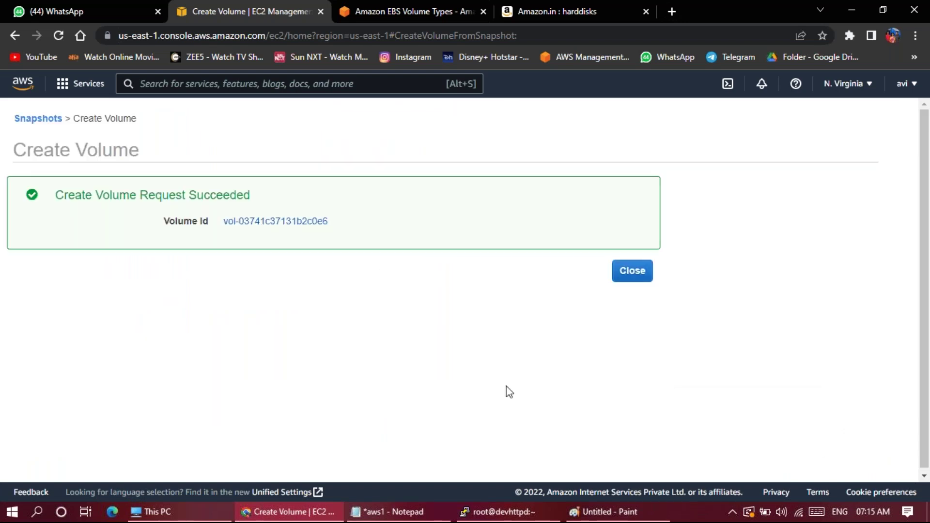
click(632, 271)
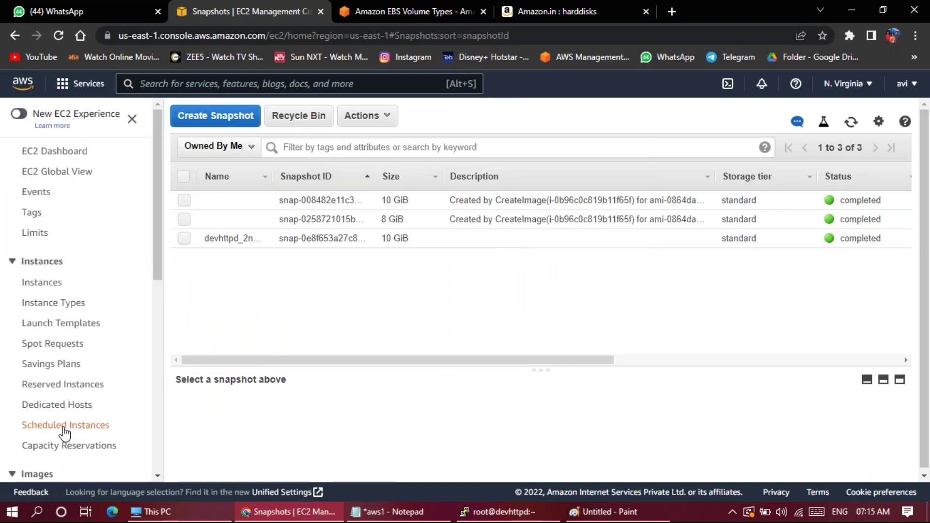
Step: Open the EBS volumes list and attach the devhttpd_2nddisk_sep1st_backup volume to the devhttpd instance as device /dev/sdg
scroll(63, 431, down, 3)
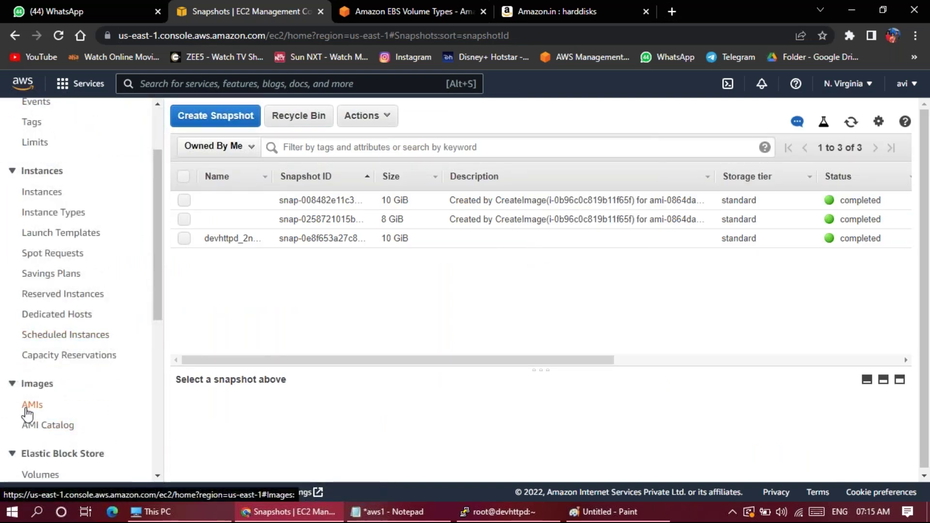
scroll(144, 373, down, 3)
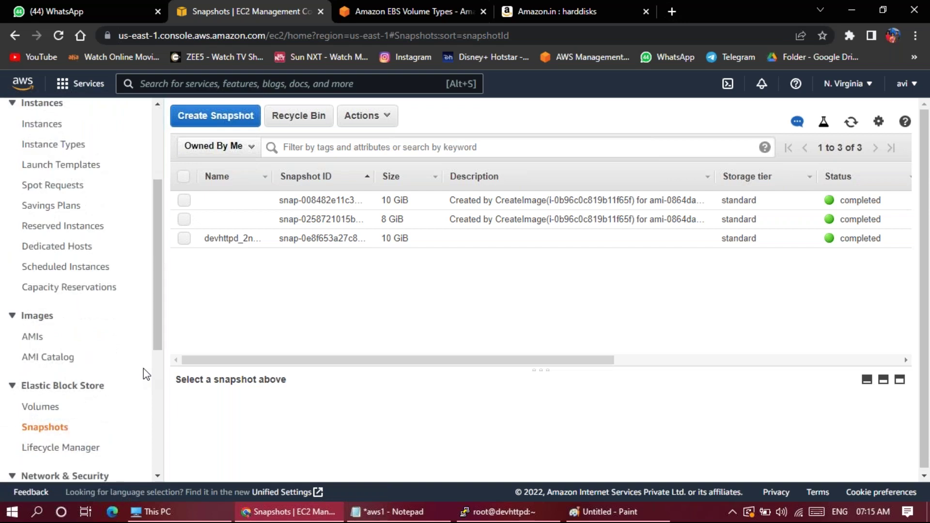
click(46, 412)
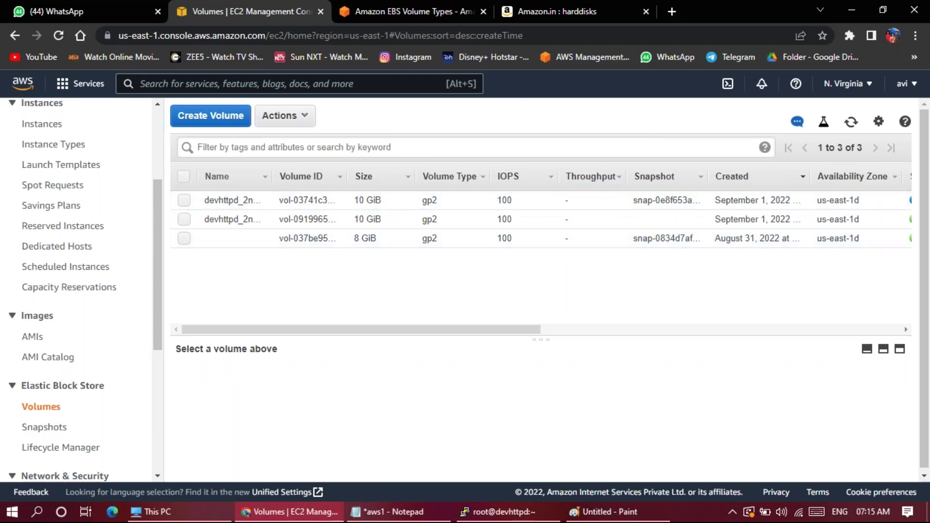
click(182, 202)
click(308, 120)
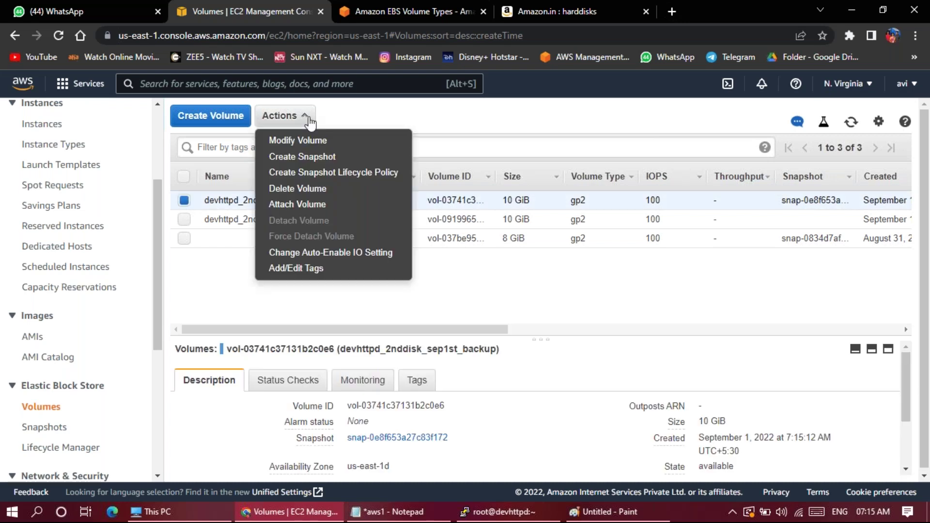
click(300, 204)
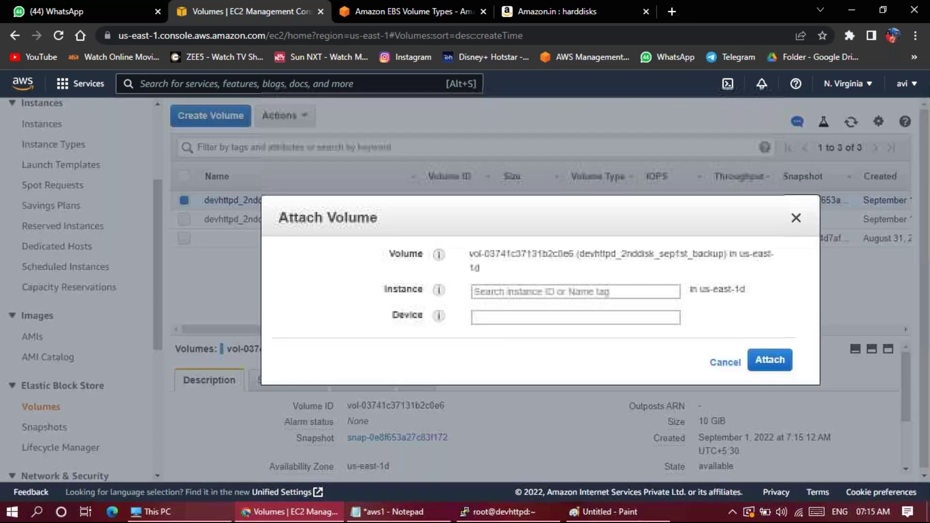
click(493, 290)
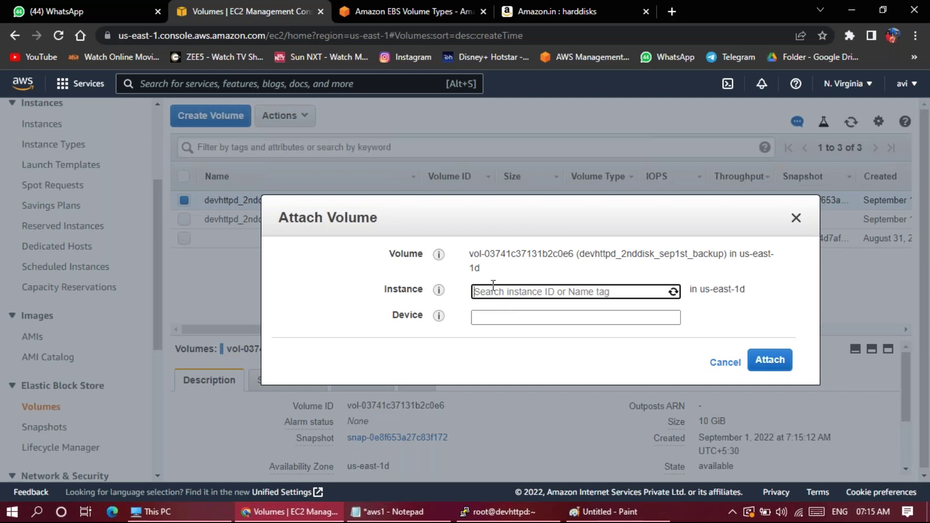
click(497, 317)
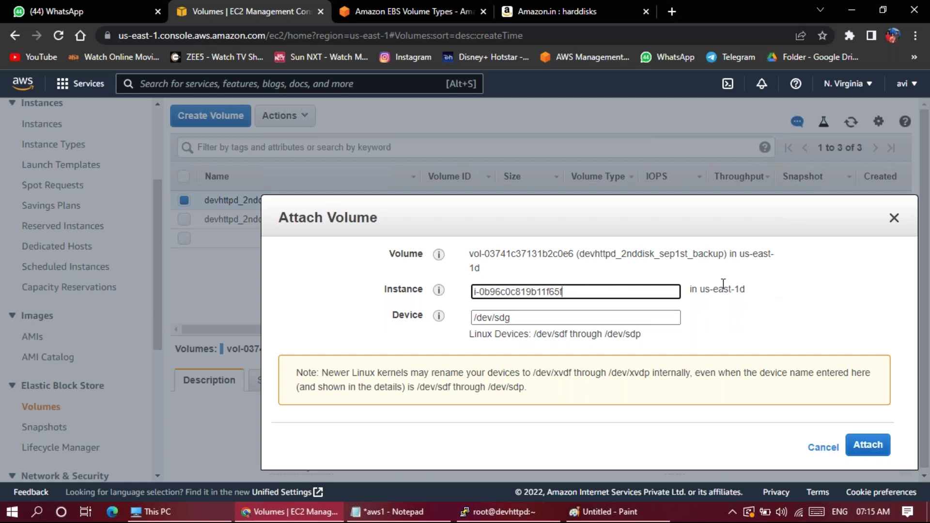
click(859, 455)
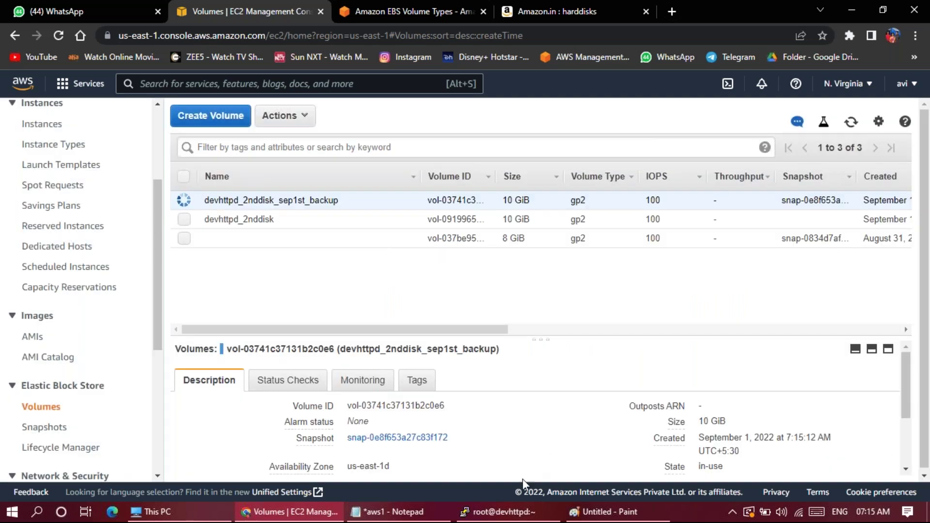
Step: Switch to the devhttpd terminal, clear the screen, add blank prompt lines, and list the block devices with lsblk
click(510, 513)
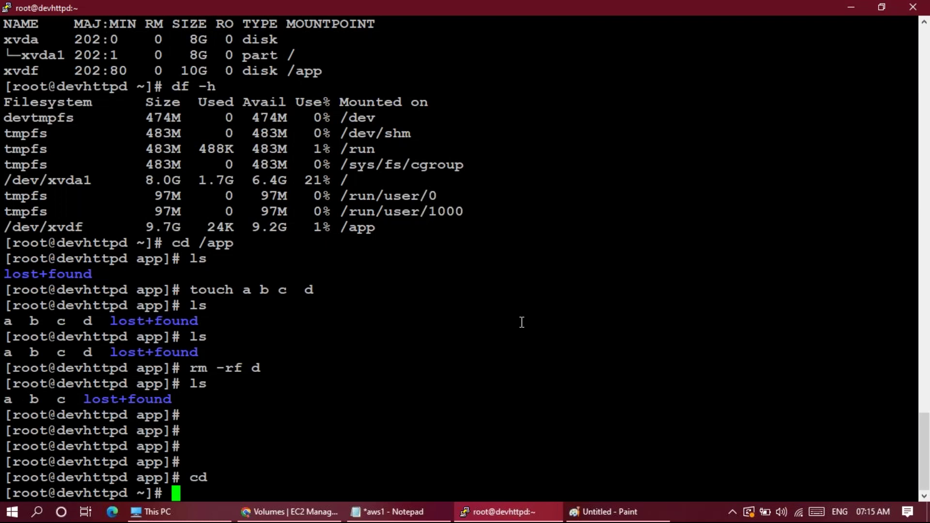
key(ctrl+l)
key(Return)
key(Return)
key(Return)
text(lsblk)
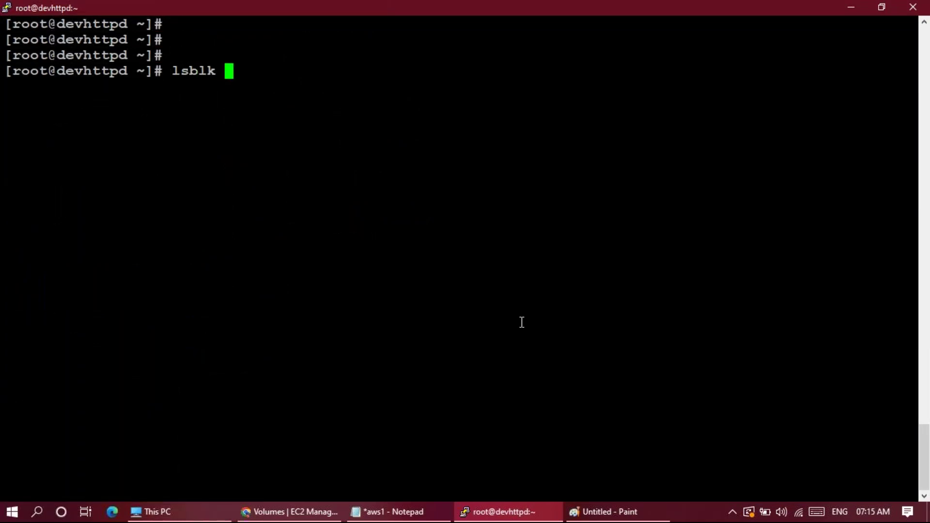
key(Return)
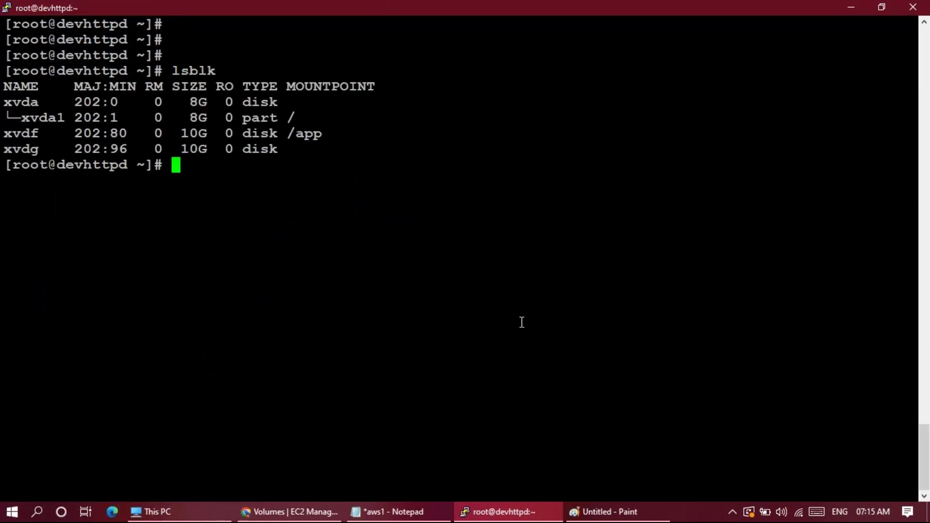
Step: Examine the xvdg disk's entry and its mount point column in the lsblk output by highlighting them
double_click(17, 150)
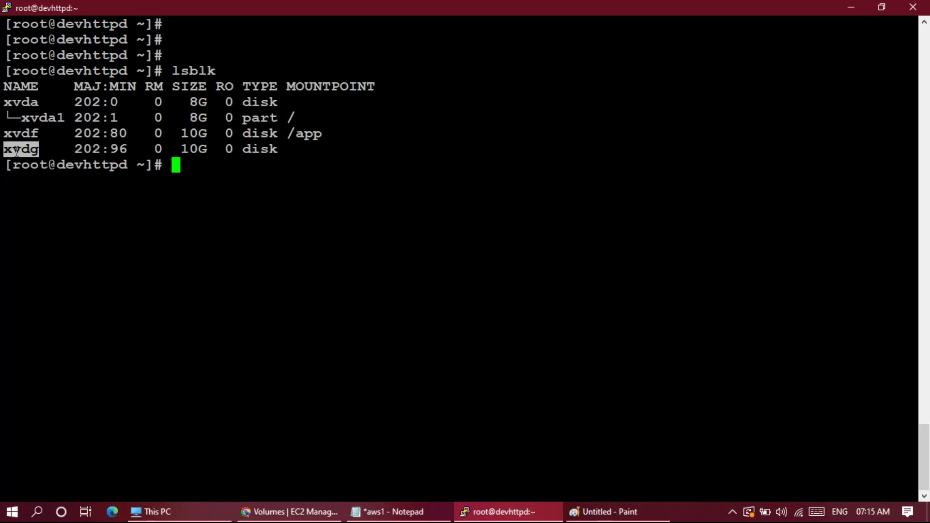
double_click(299, 151)
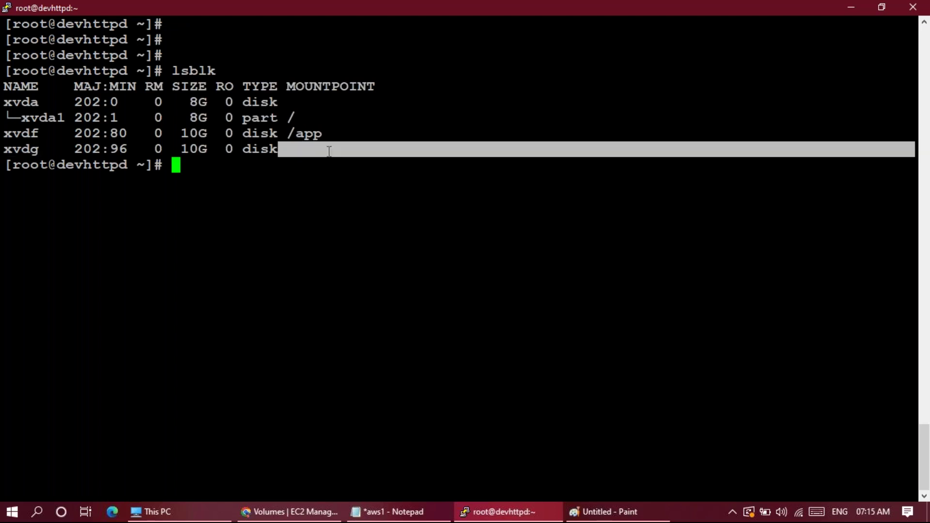
click(329, 152)
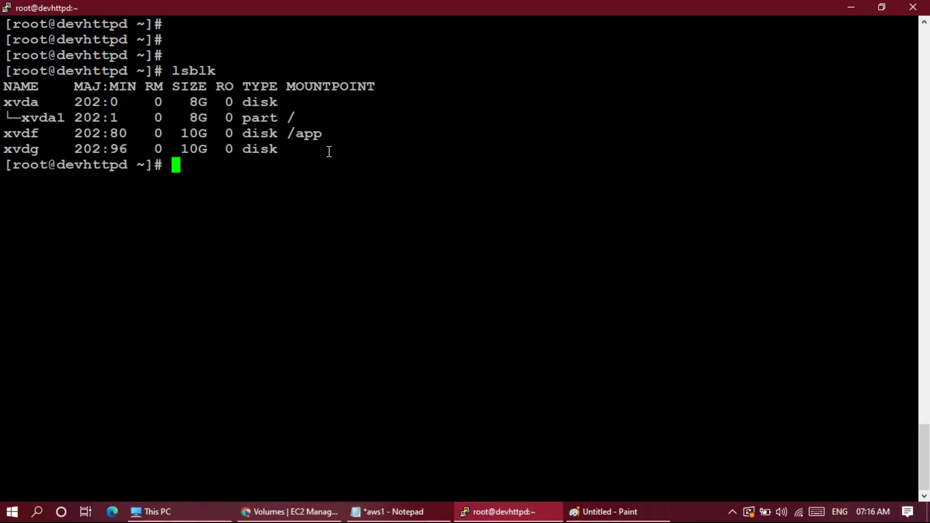
double_click(8, 151)
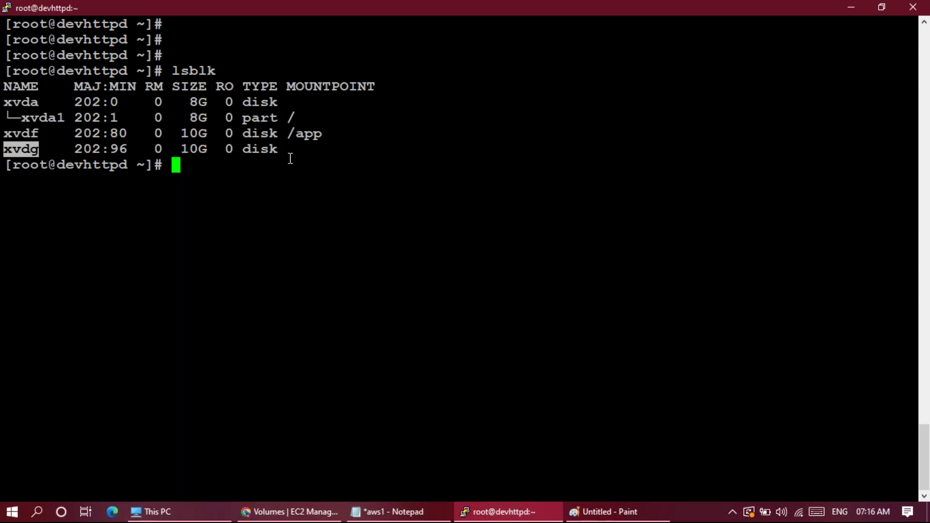
click(23, 154)
double_click(23, 153)
double_click(25, 151)
click(372, 281)
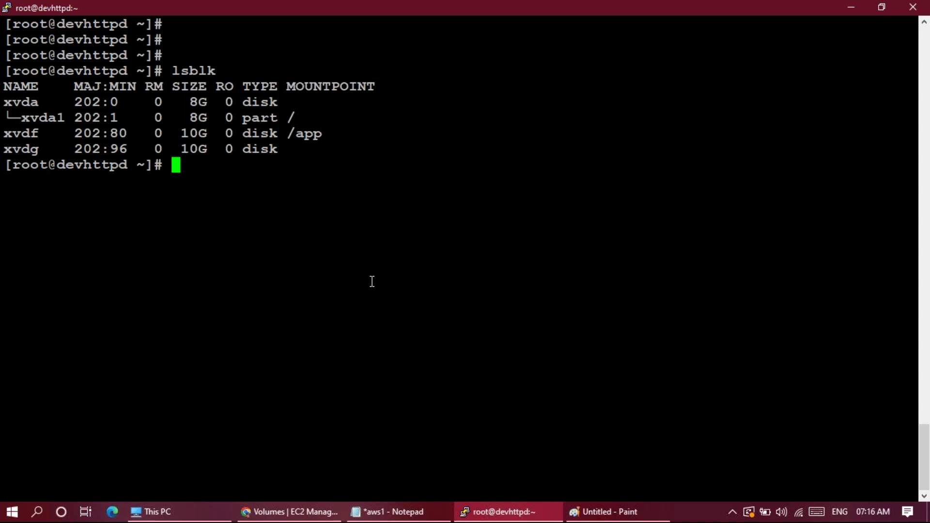
drag(9, 150, 272, 149)
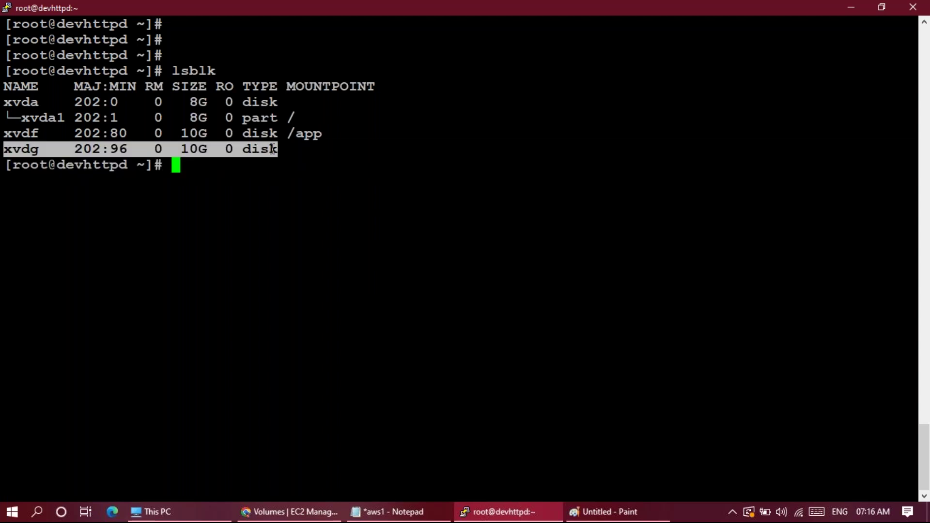
click(274, 155)
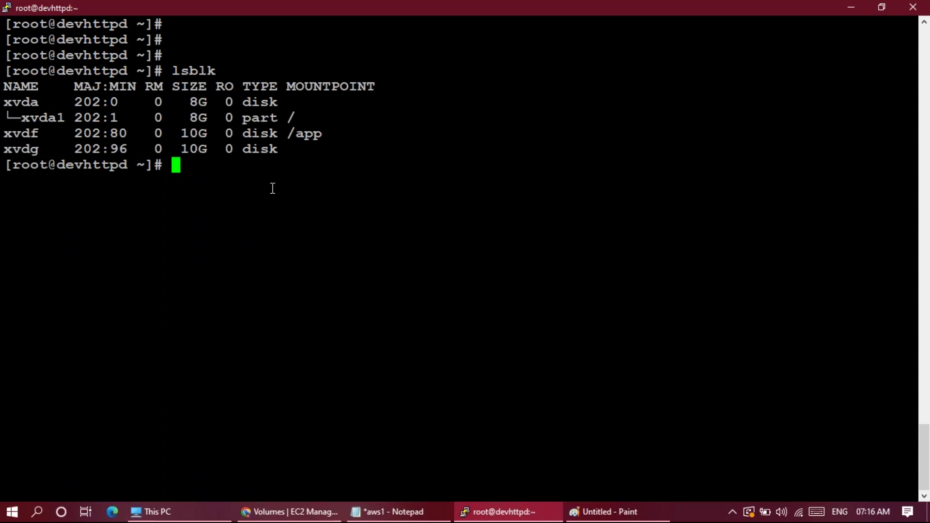
Step: Create the directory /app1 with mkdir as a mount point for the restored disk
text(mkdir )
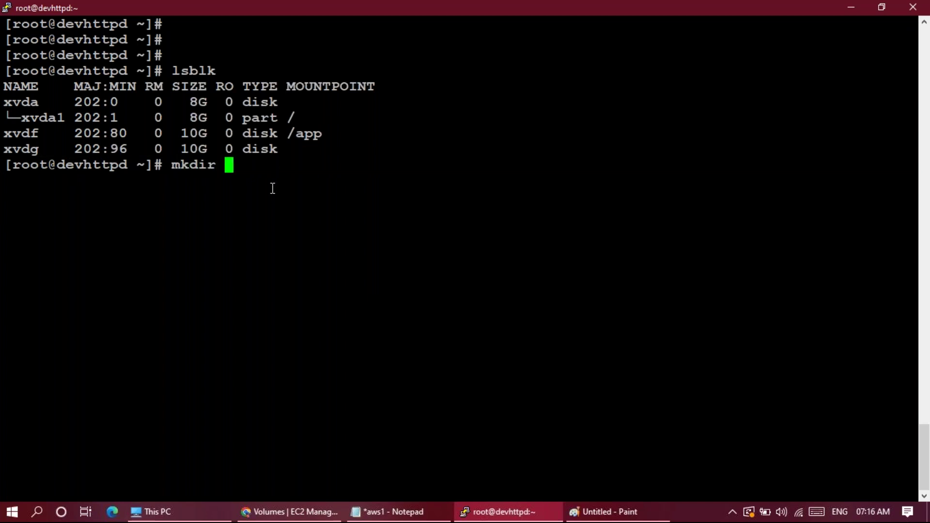
text(/app1)
key(Return)
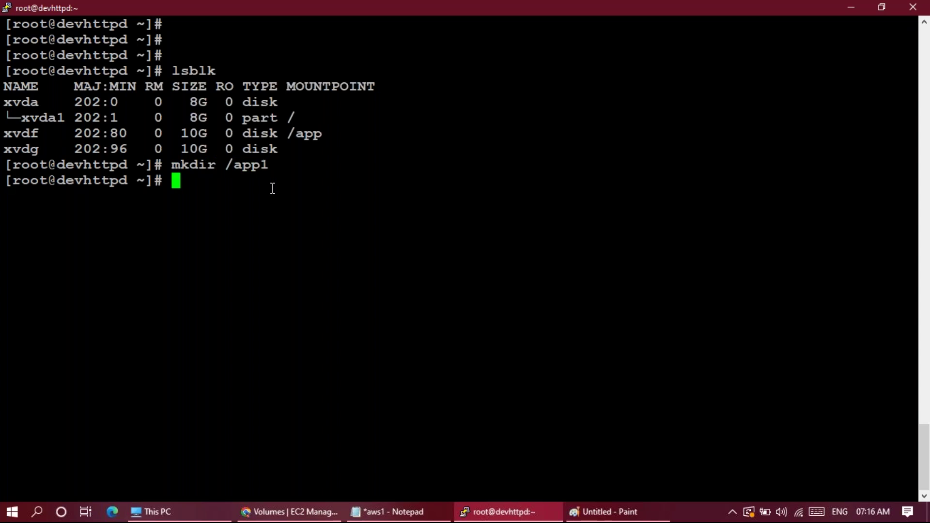
Step: Mount the restored disk /dev/xvdg on the /app1 directory
text(mount)
double_click(30, 150)
text(/dev/)
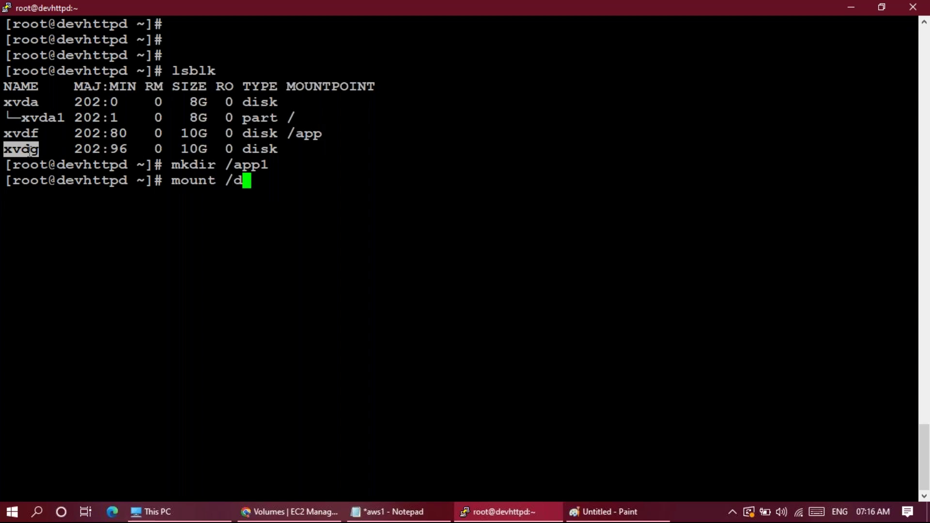
right_click(30, 150)
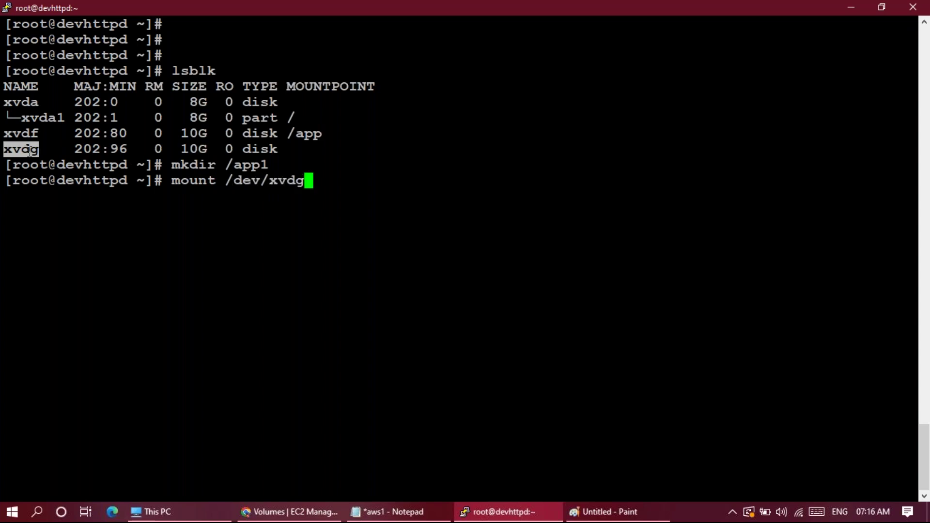
text(/app1)
key(Return)
Step: List the block devices with lsblk and check the mount point of xvdg
text(lsblk)
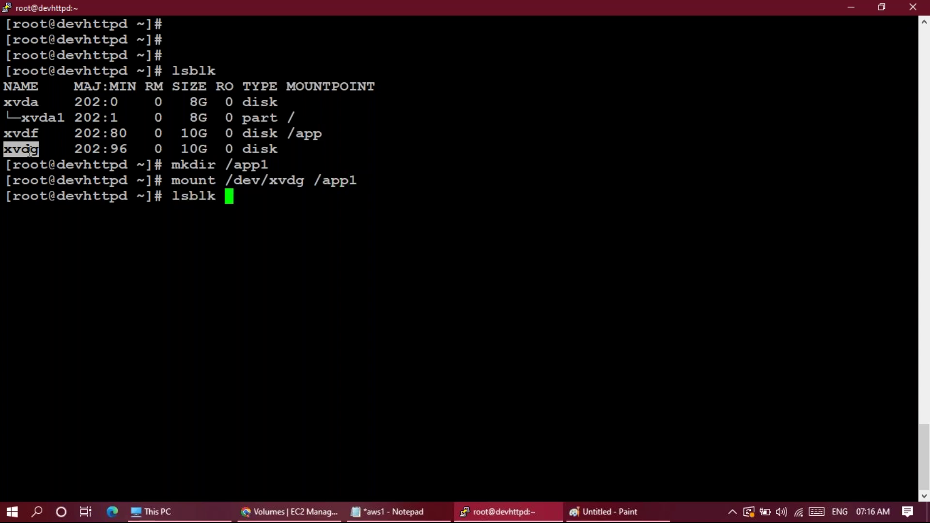
key(Return)
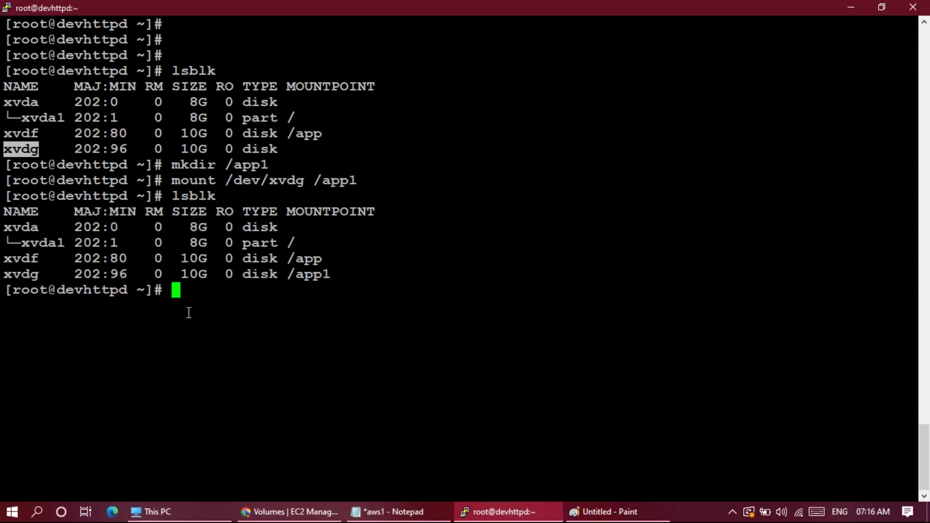
click(309, 276)
double_click(308, 276)
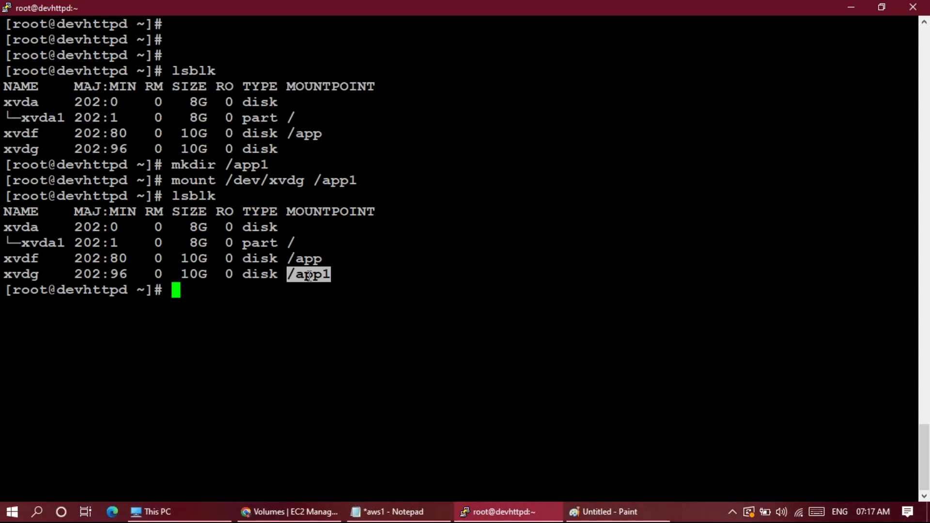
Step: Change into /app1 and list its contents, checking for the deleted file d
text(cd )
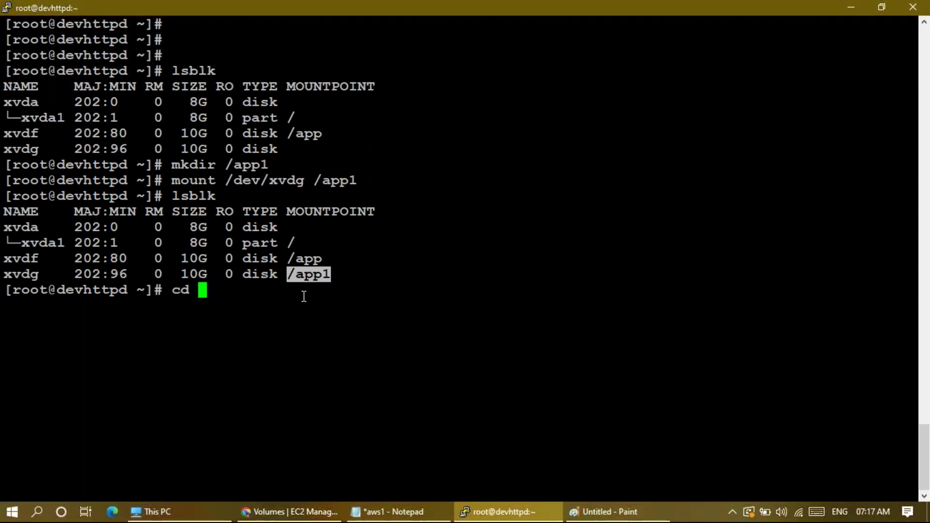
text(/ap)
key(Return)
text(ls)
key(Return)
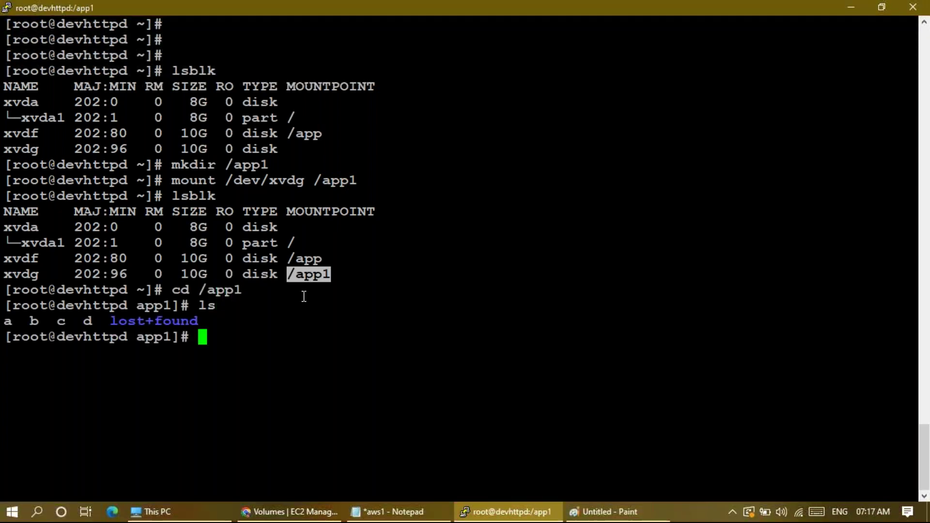
double_click(89, 320)
triple_click(269, 322)
Step: Copy the file d from /app1 to /app with cp and list the current directory
text(cp d)
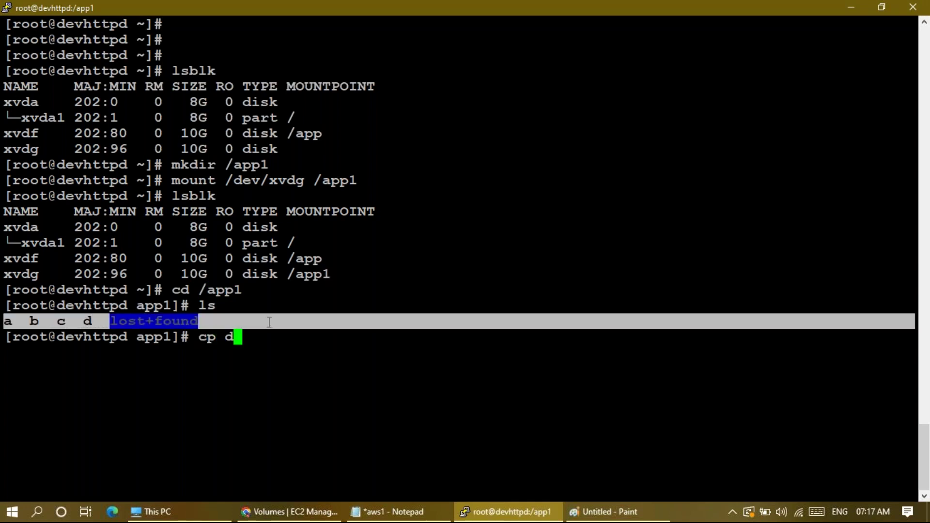
click(315, 284)
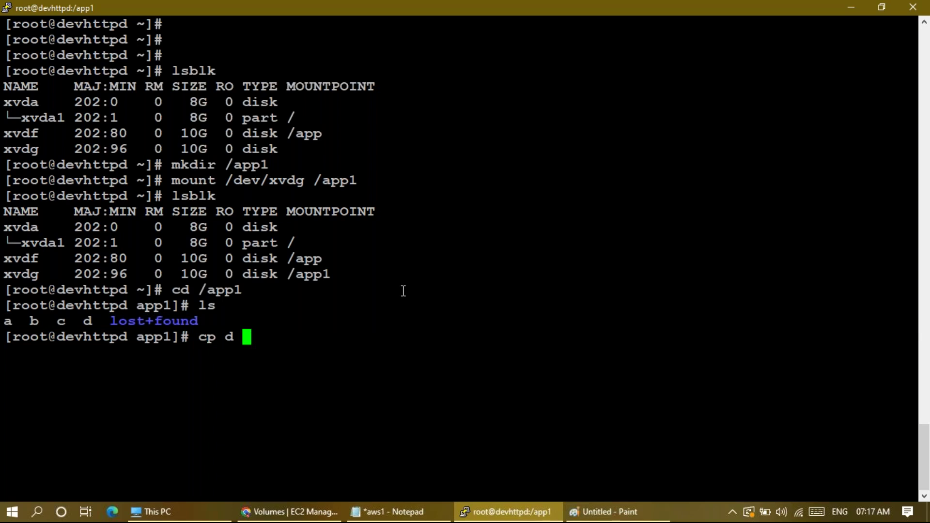
text(/app)
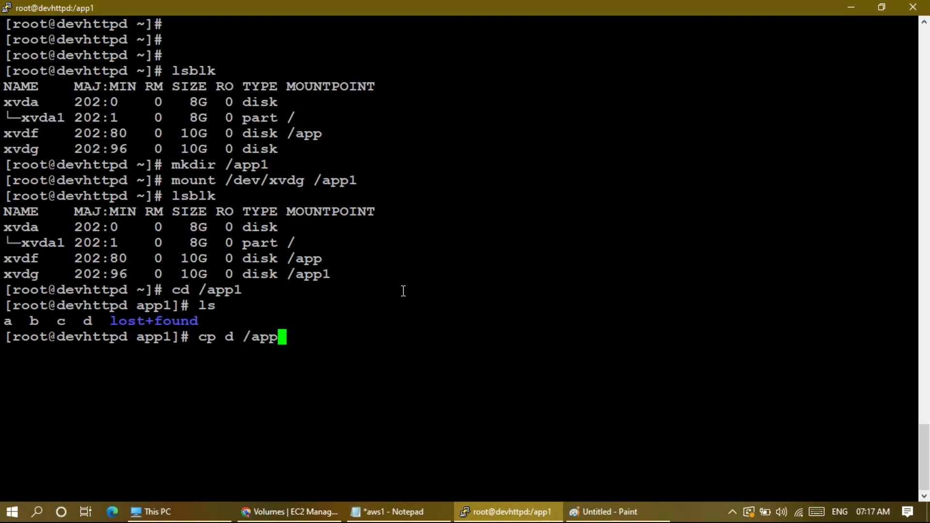
key(Return)
text(ls)
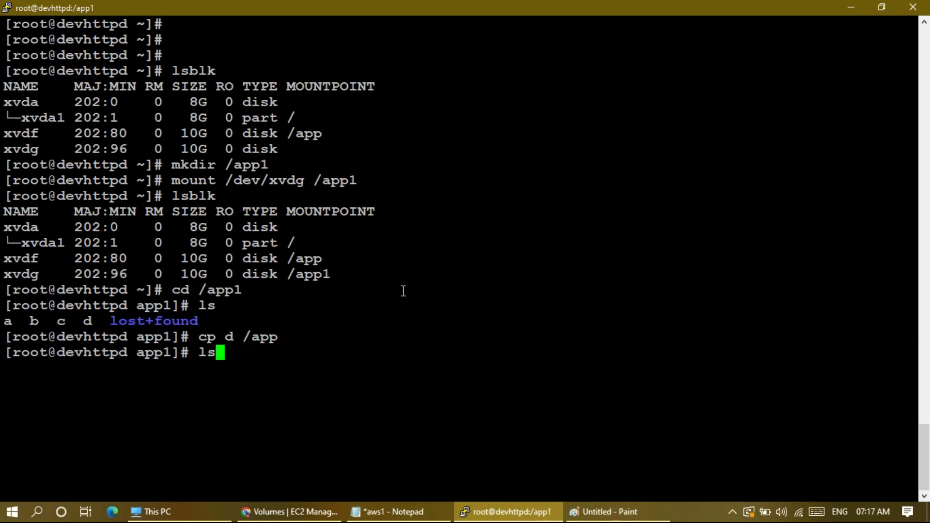
key(Return)
Step: Change into /app and list its files to check for the recovered file d
text(cd)
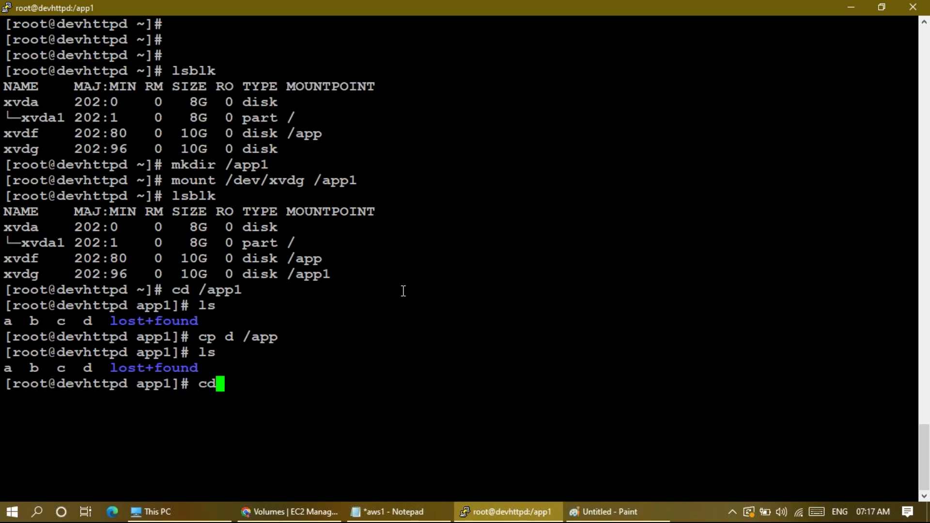
text( /app)
key(Return)
text(ls)
key(Return)
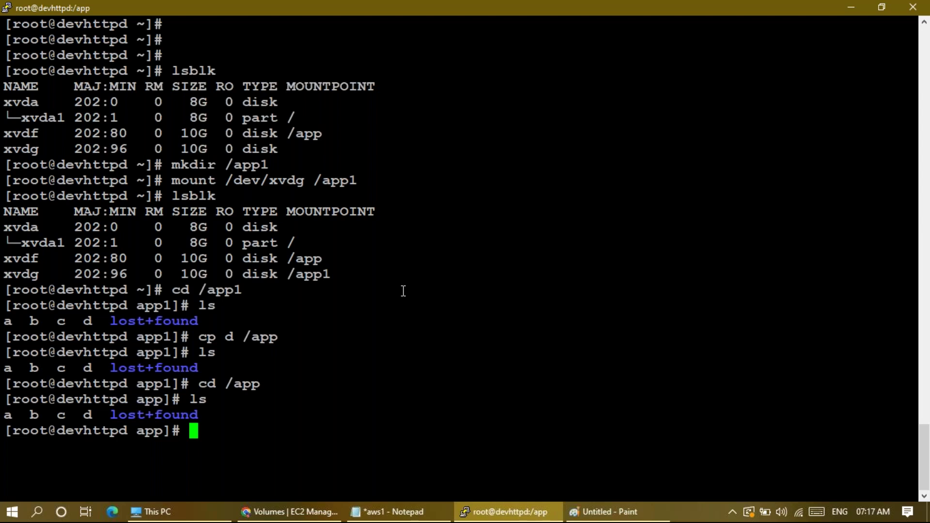
Step: Return to the home directory and unmount /app1 with umount
text(cd)
key(Return)
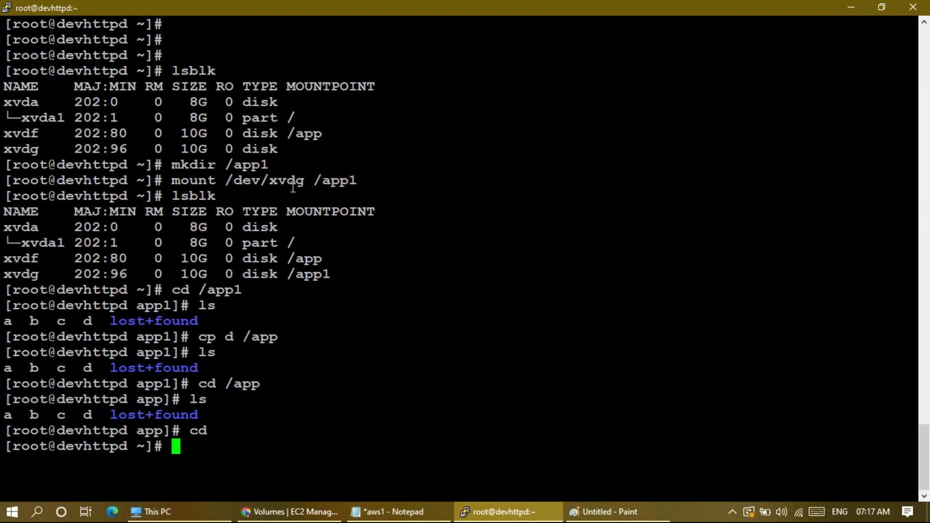
double_click(321, 279)
key(ctrl+c)
text(umount)
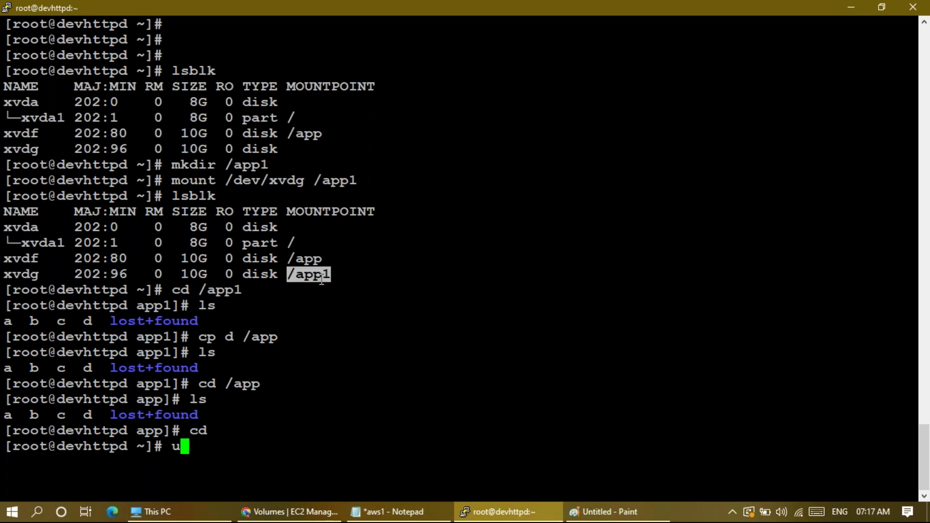
right_click(450, 386)
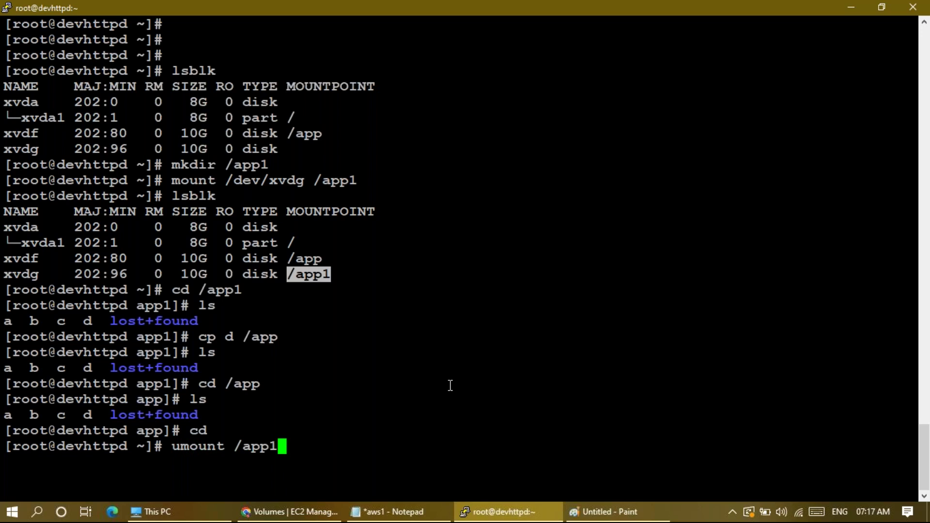
key(Return)
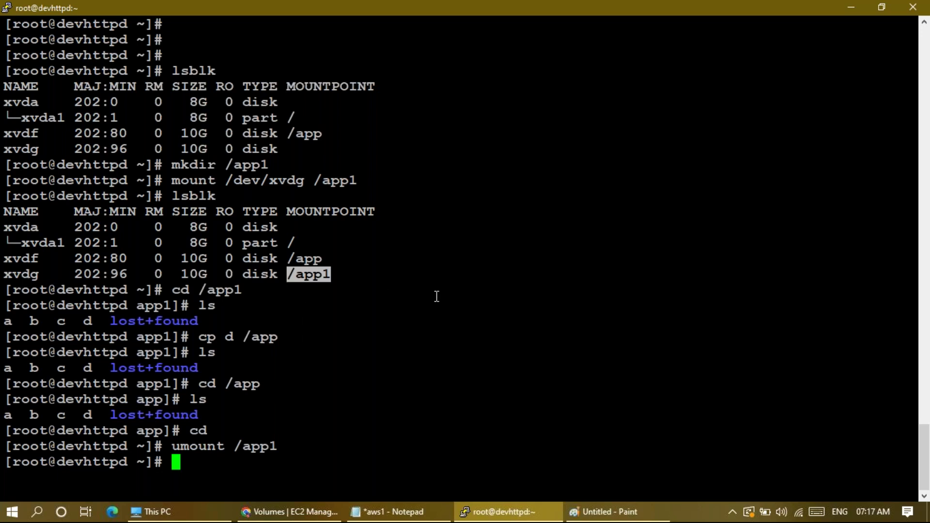
Step: Switch to the EC2 console in Chrome and detach the devhttpd_2nddisk_sep1st_backup volume
click(272, 505)
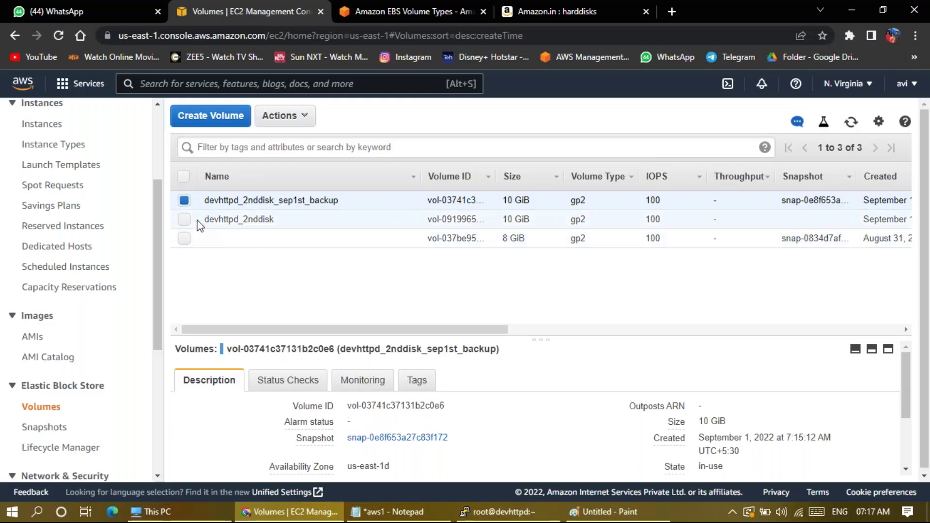
click(184, 200)
click(183, 200)
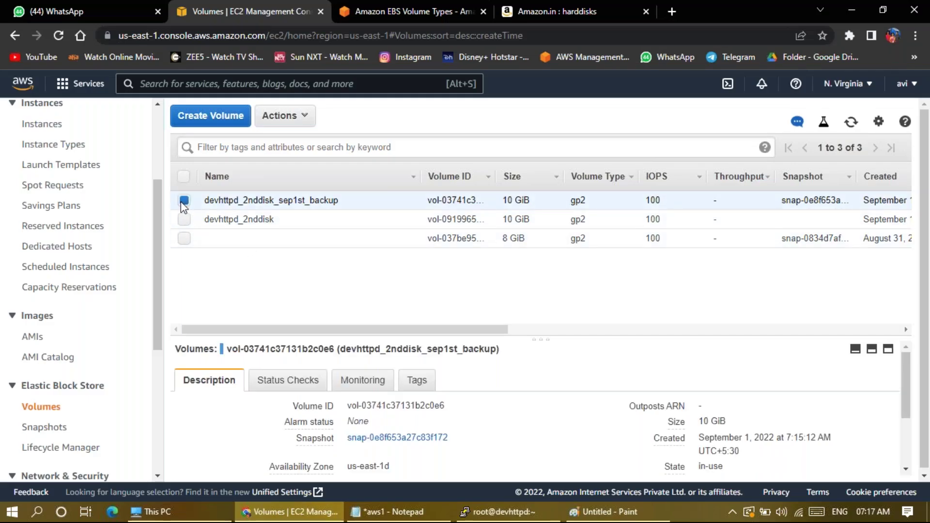
click(297, 117)
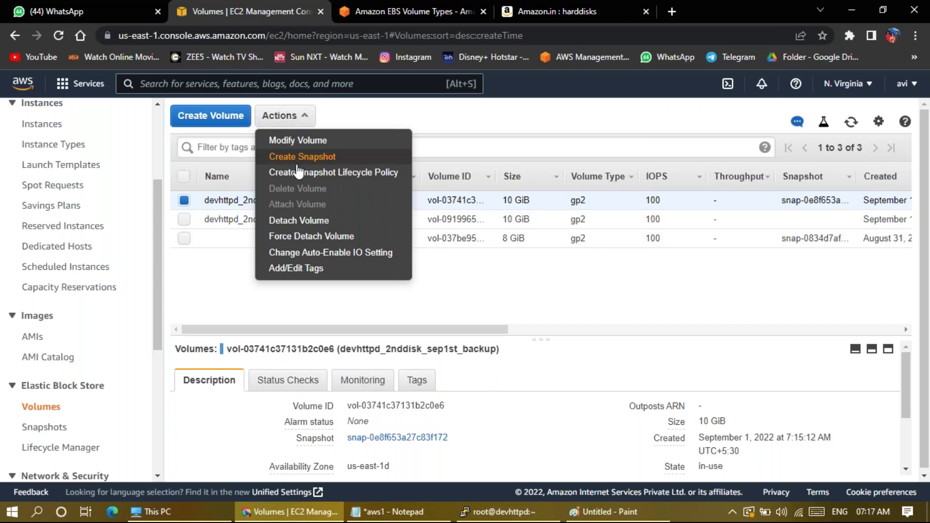
click(299, 221)
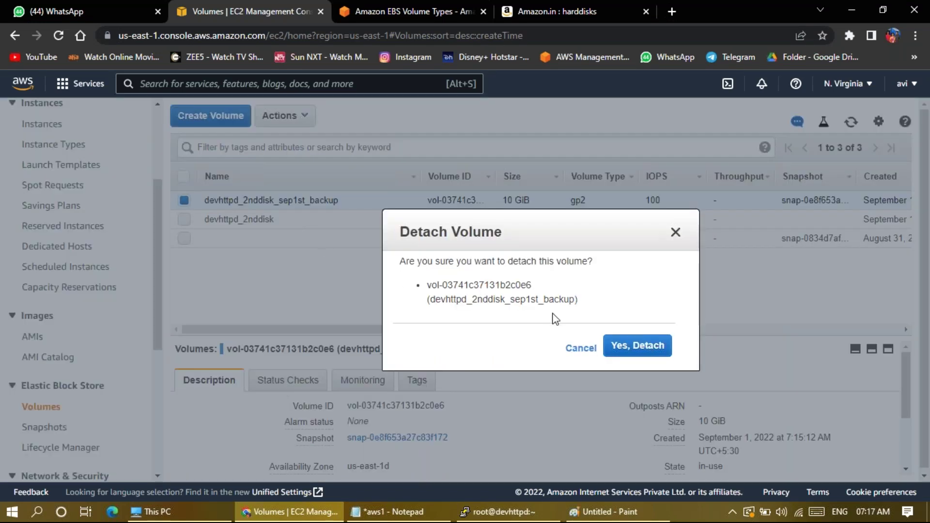
click(653, 346)
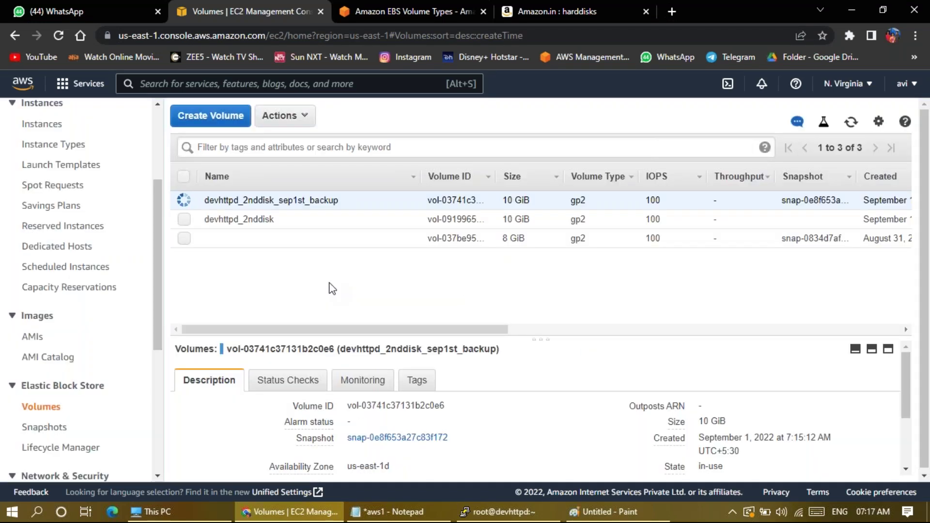
Step: Switch to the devhttpd terminal and list the block devices with lsblk to check the detachment
click(500, 513)
click(500, 513)
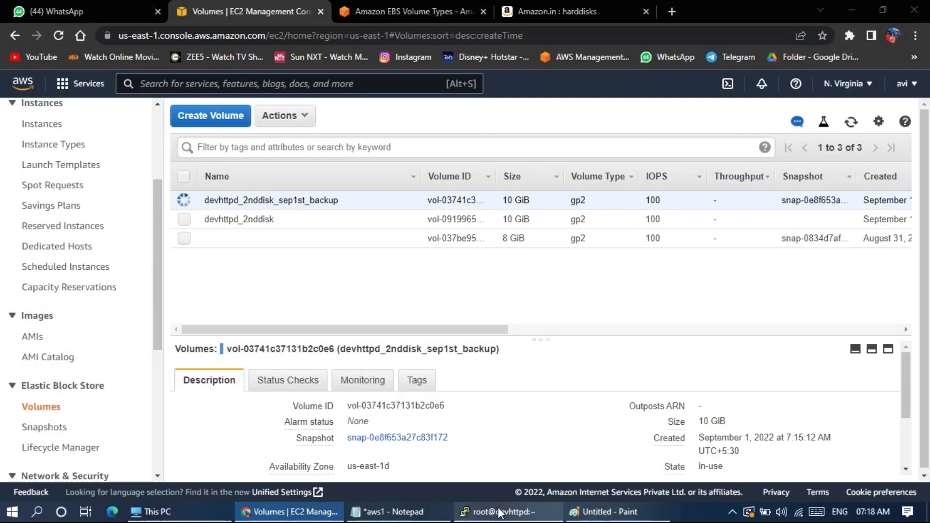
click(499, 512)
text(lsblk)
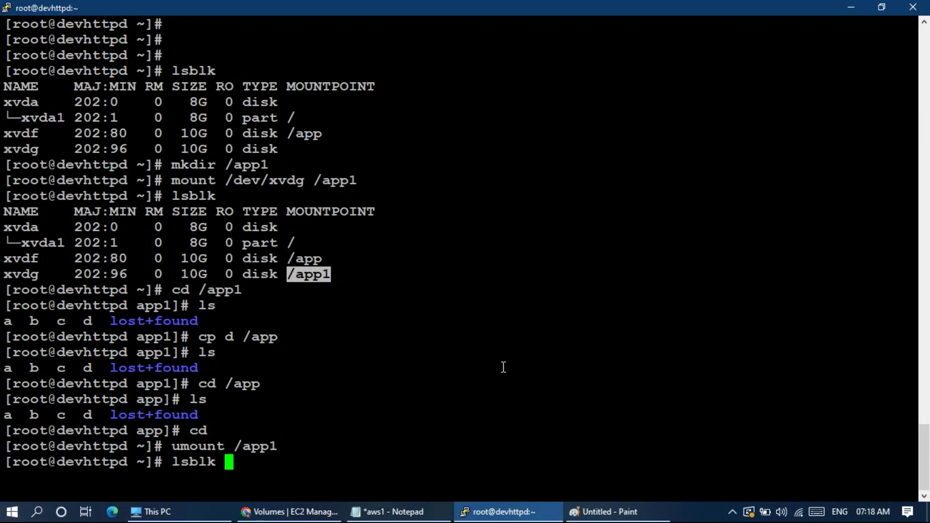
key(Return)
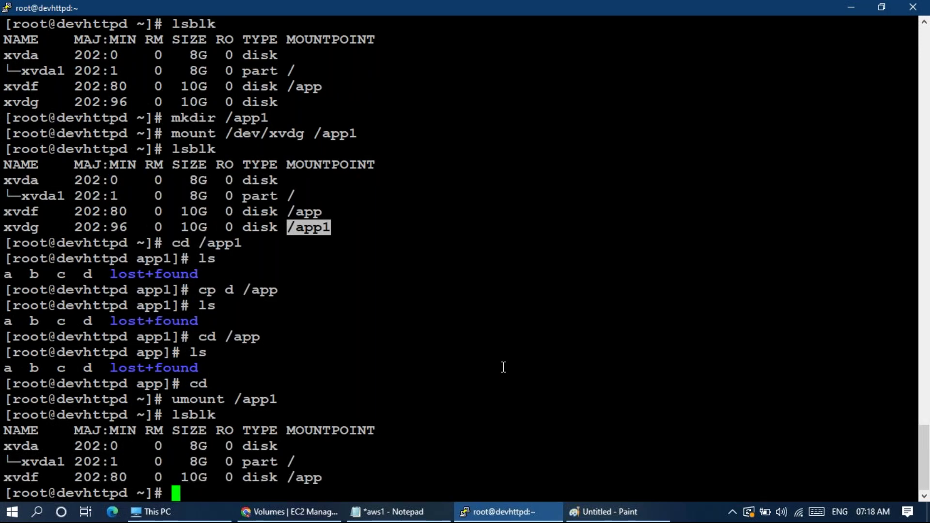
Step: Switch back to the EC2 volumes list in Chrome and check the State column of the devhttpd_2nddisk_sep1st_backup volume
click(271, 511)
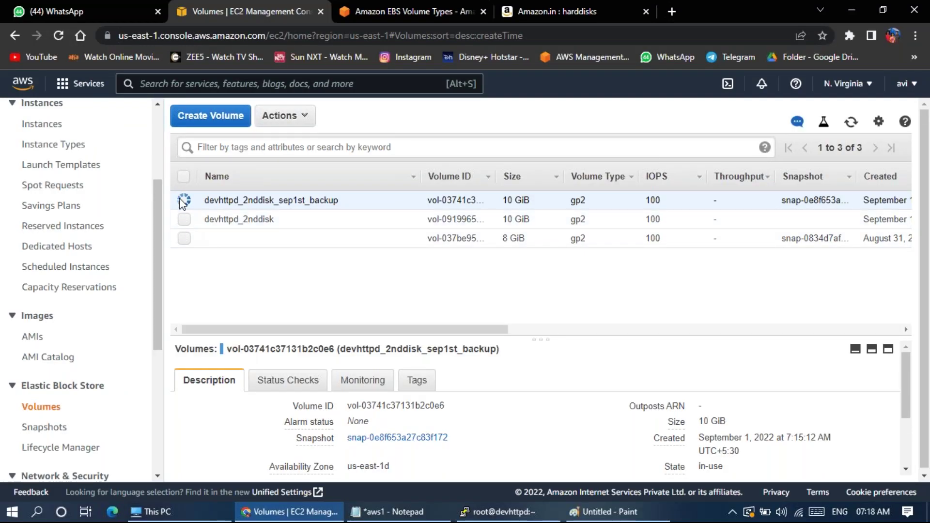
click(283, 119)
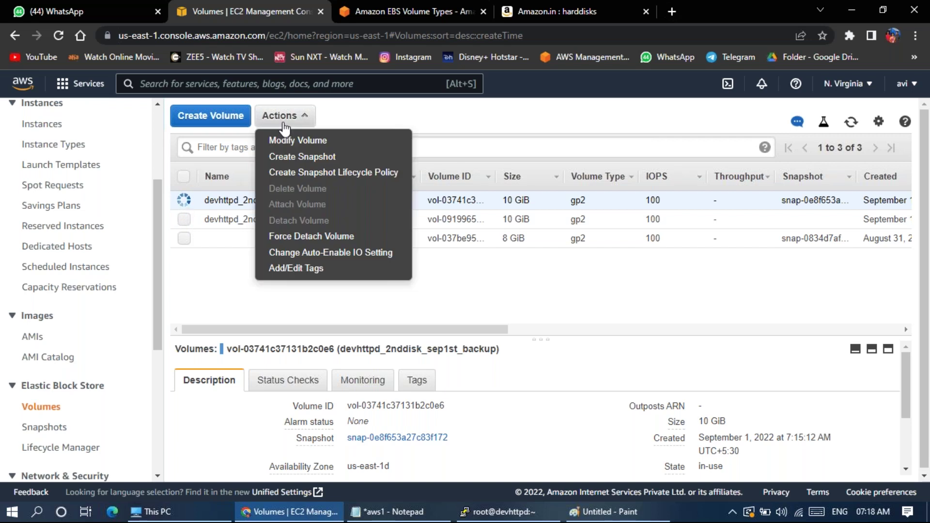
click(219, 286)
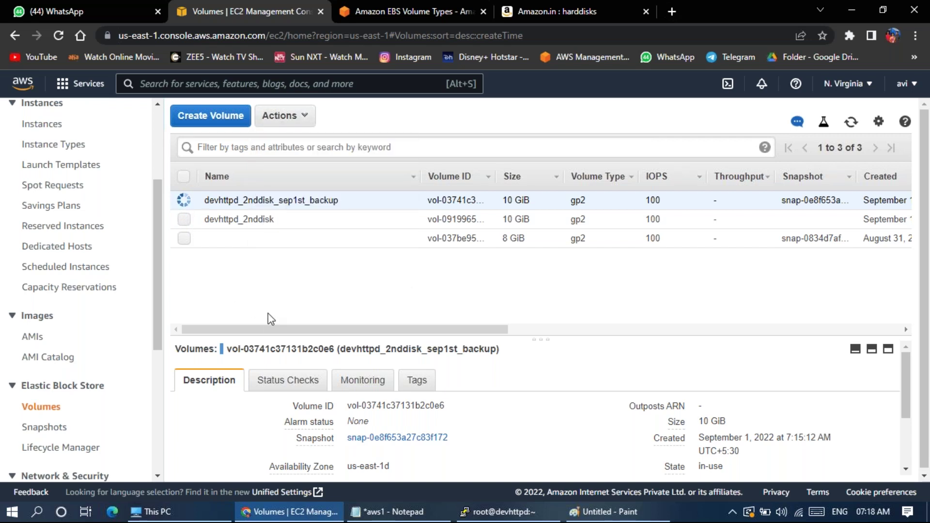
drag(268, 329, 280, 329)
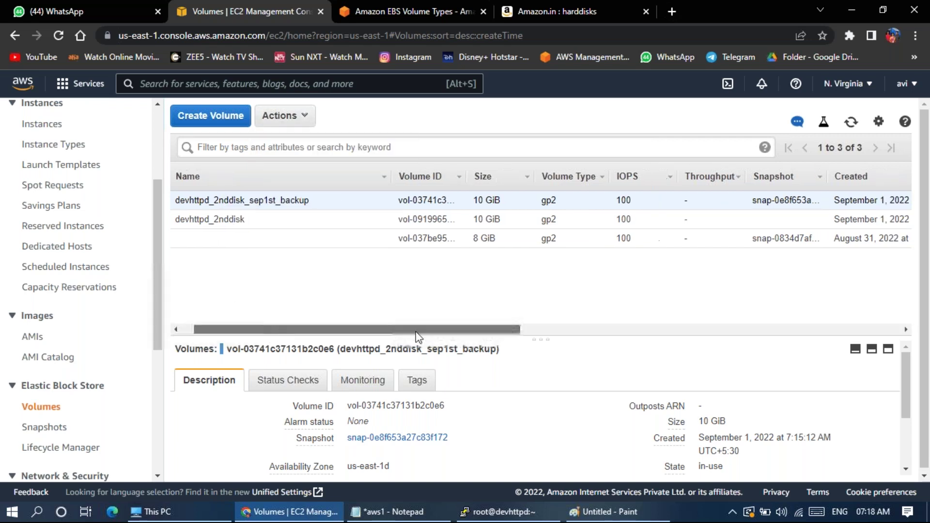
click(750, 331)
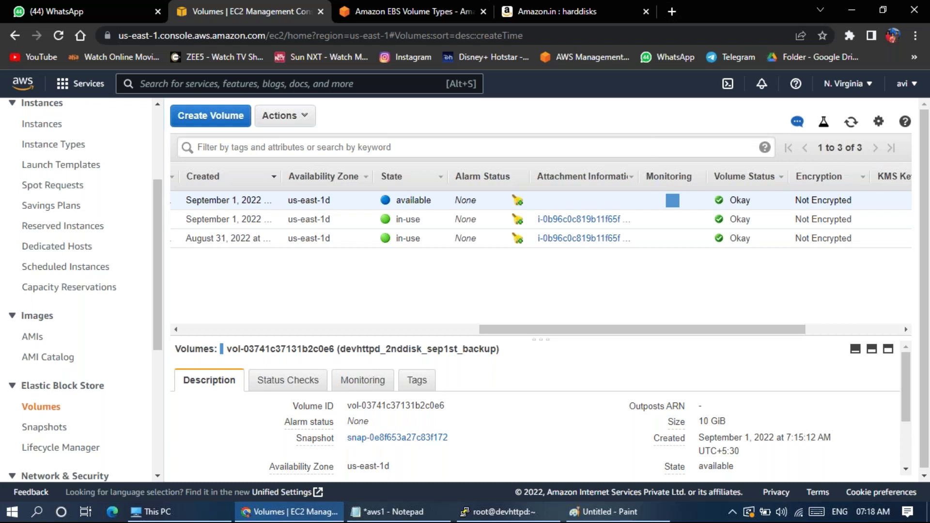
drag(500, 334, 247, 325)
drag(248, 274, 202, 292)
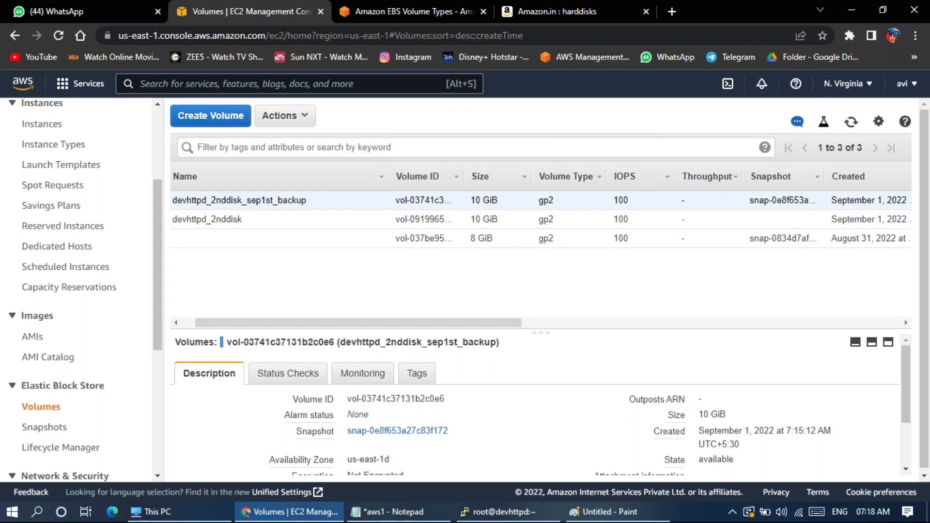
Step: Delete the devhttpd_2nddisk_sep1st_backup volume and confirm the deletion
mouse_move(372, 518)
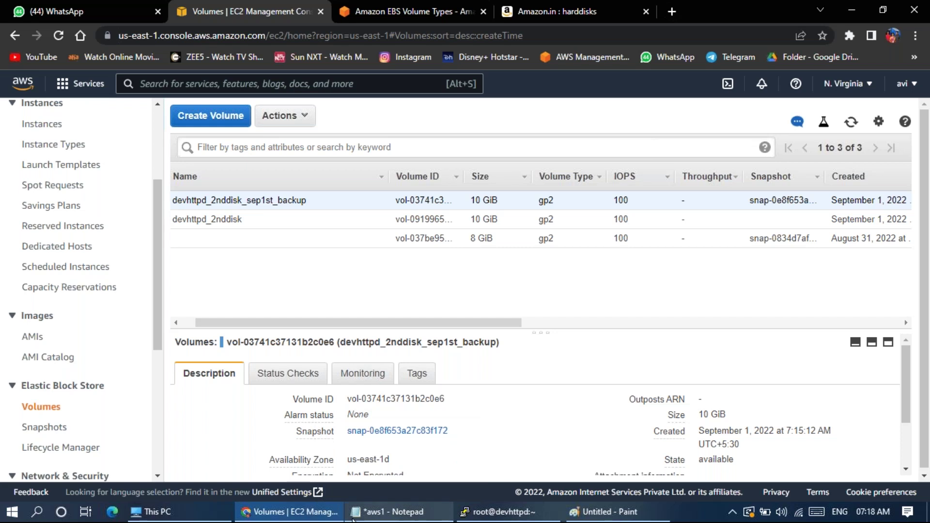
drag(336, 323, 208, 324)
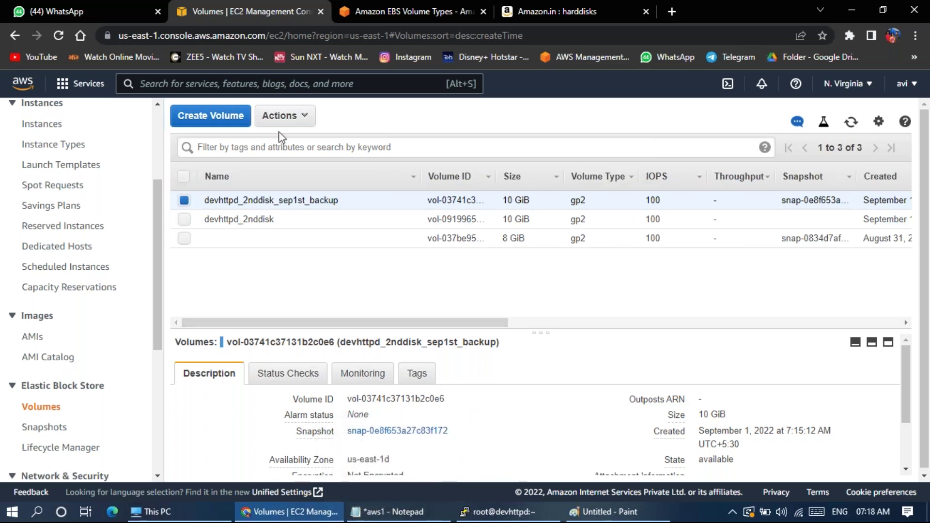
click(288, 118)
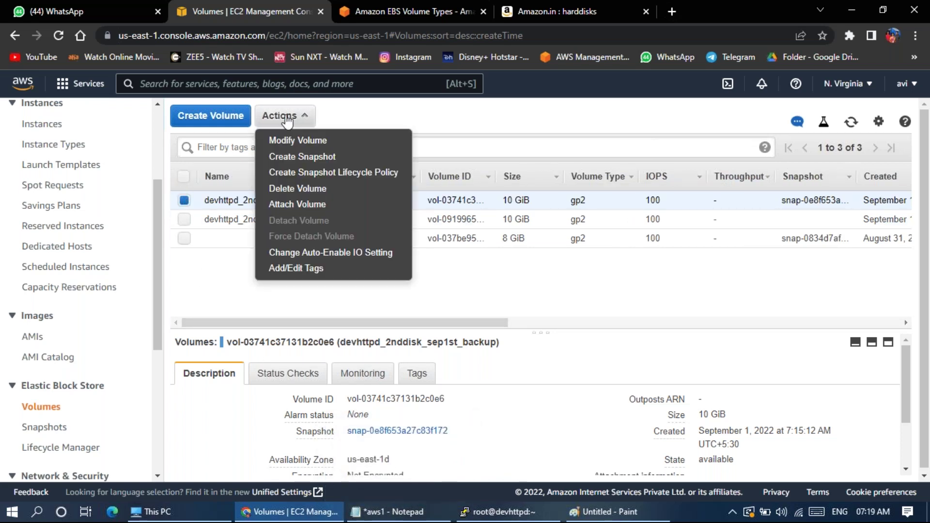
click(288, 189)
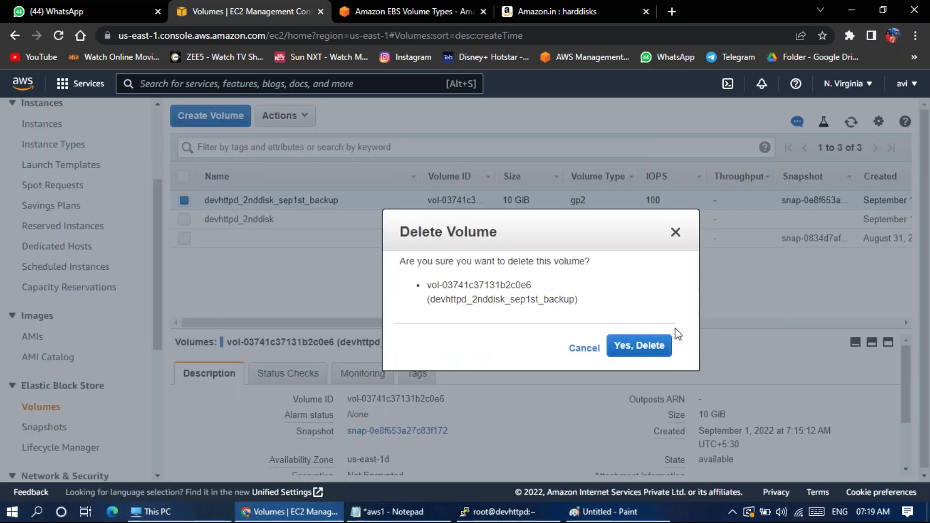
click(632, 345)
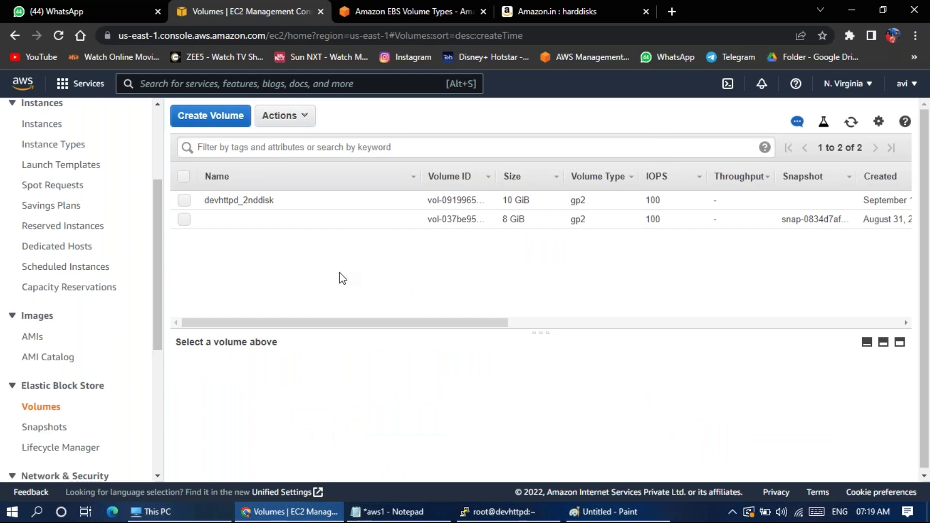
Step: Review the devhttpd terminal, return to the EC2 volumes list in Chrome, and check the devhttpd_2nddisk volume's State column and available actions
click(503, 517)
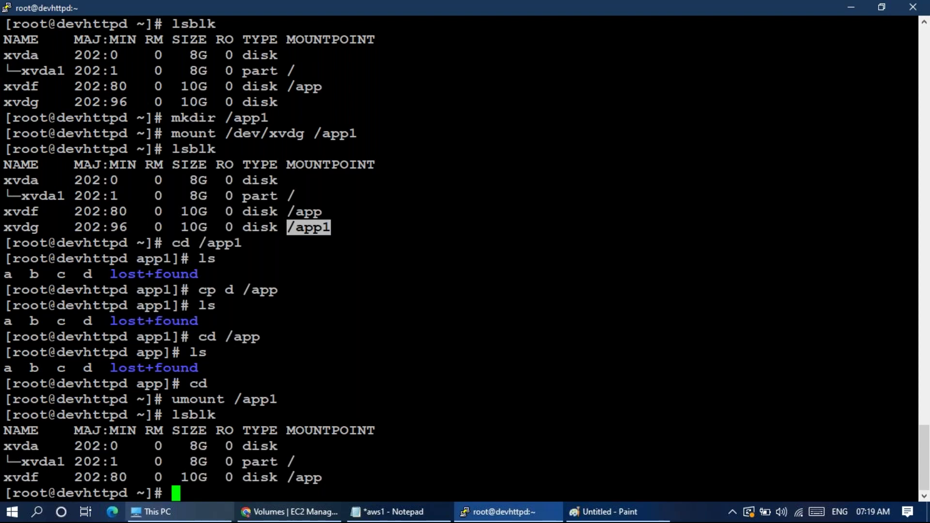
mouse_move(151, 512)
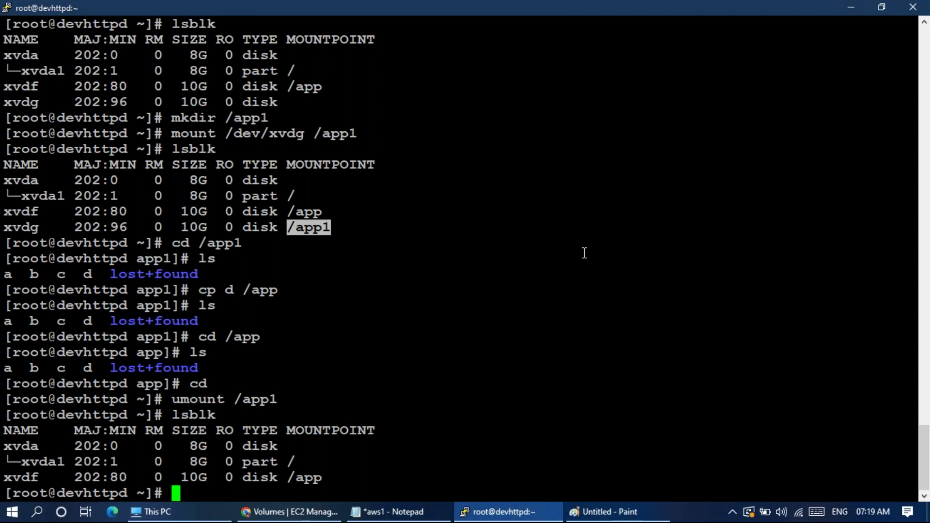
click(289, 512)
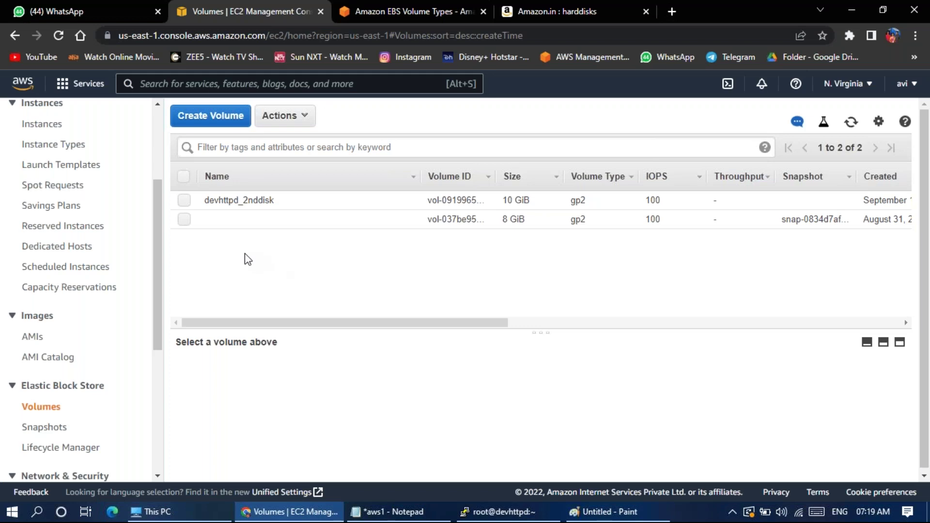
click(185, 201)
drag(437, 325, 665, 332)
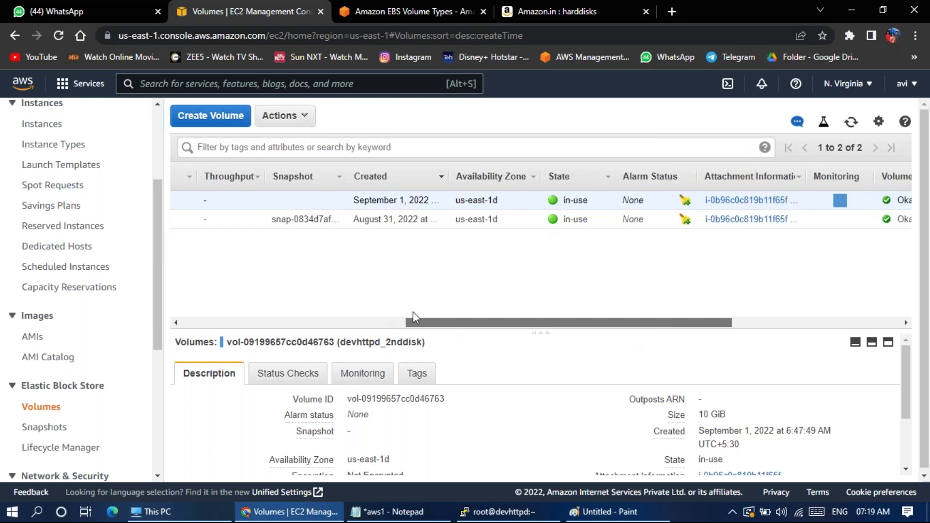
drag(412, 320, 689, 327)
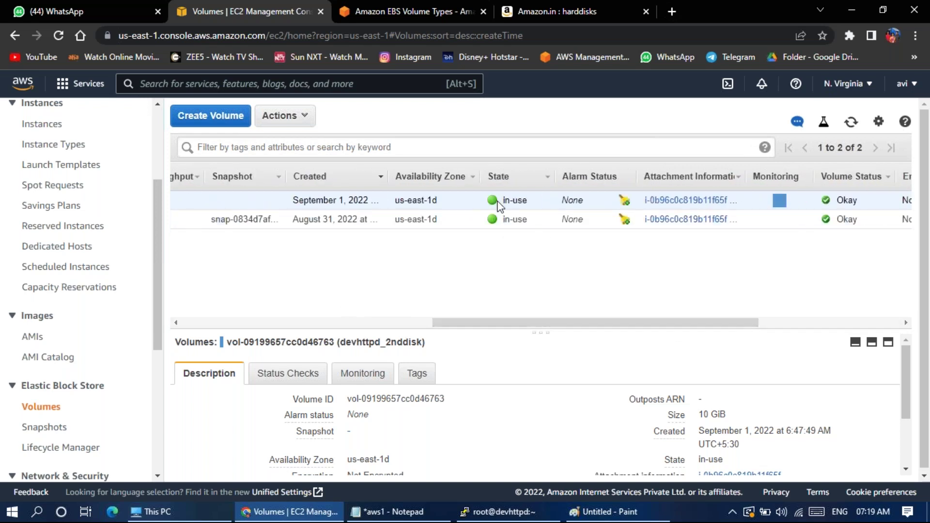
click(295, 121)
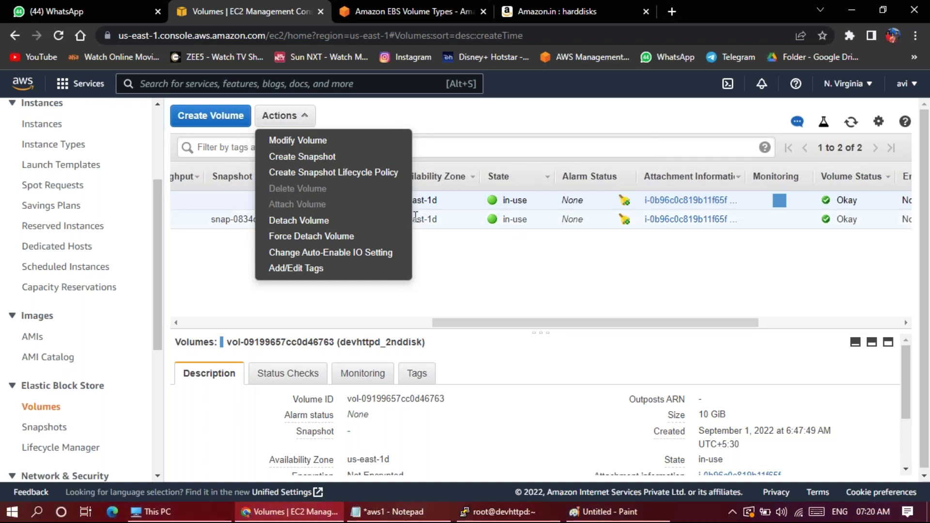
drag(466, 322, 289, 314)
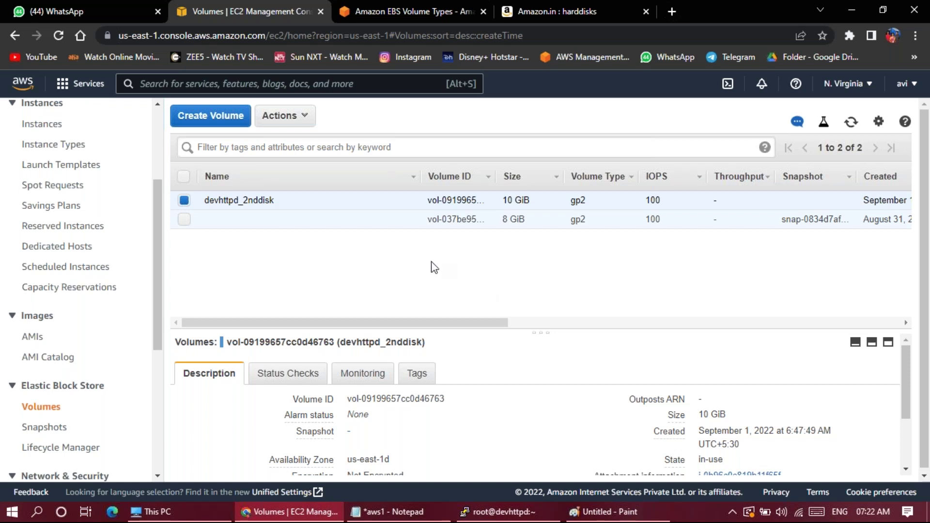
mouse_move(201, 228)
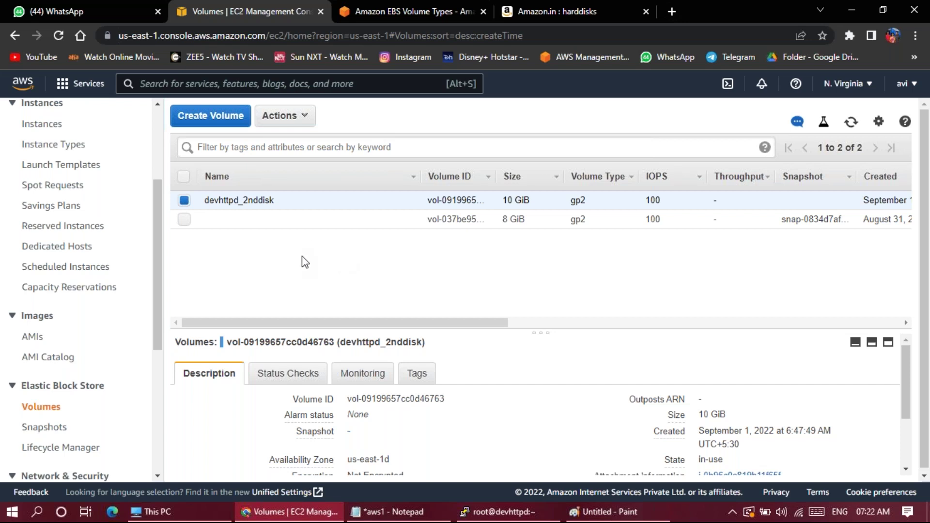
Step: Switch to the devhttpd terminal and highlight the /app and /app1 mount points in the earlier lsblk output for review
click(500, 516)
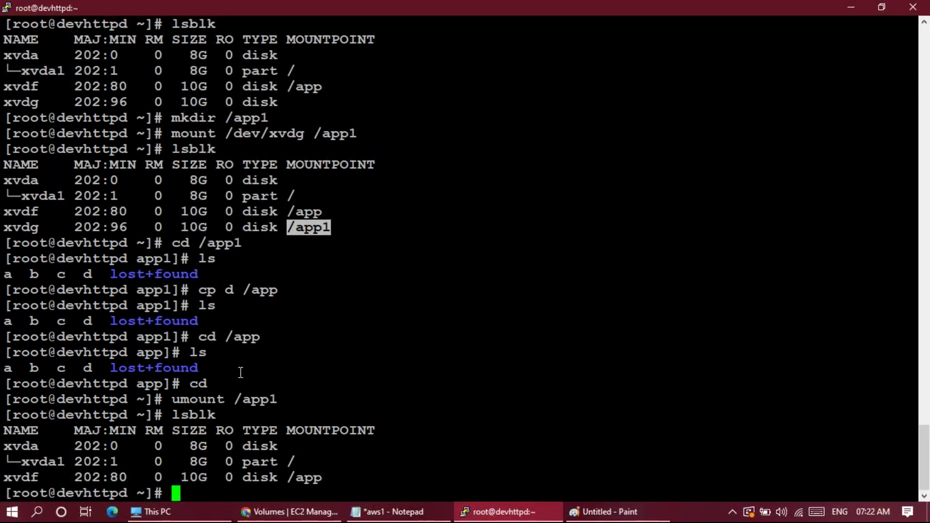
double_click(305, 212)
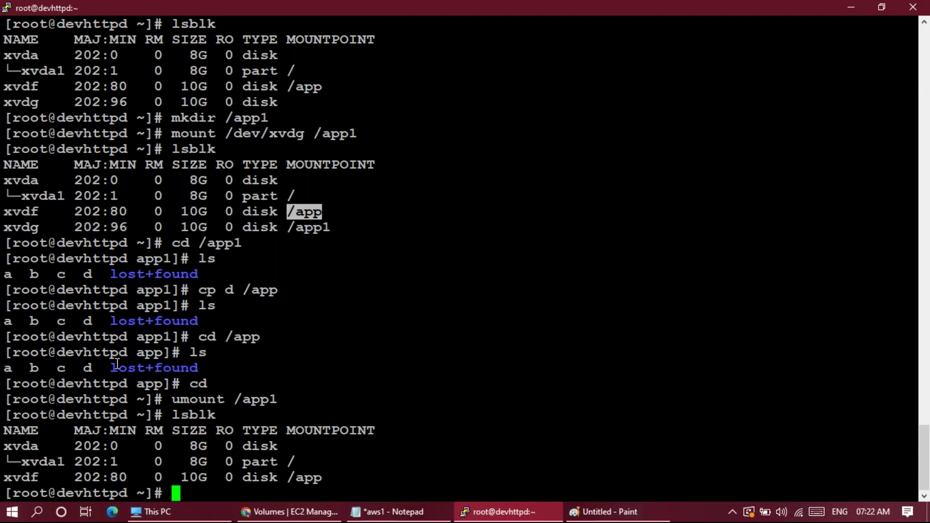
double_click(311, 228)
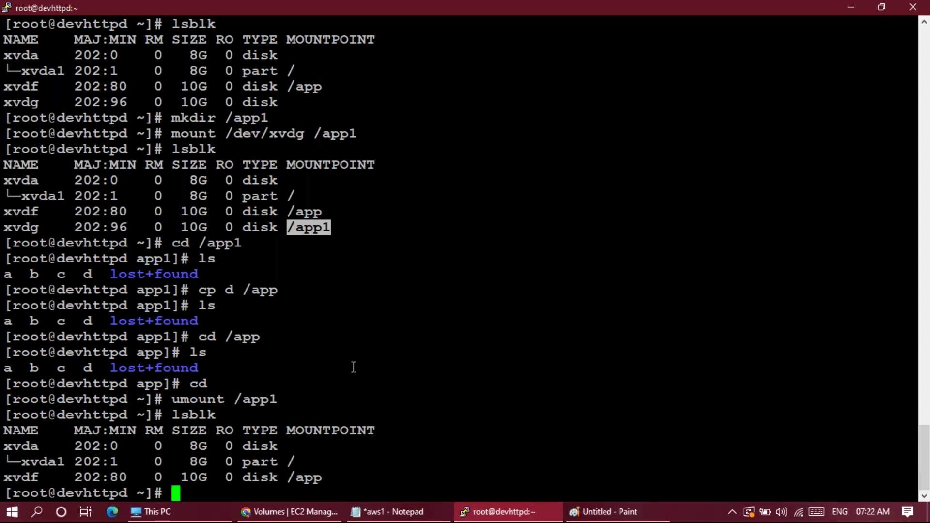
click(354, 326)
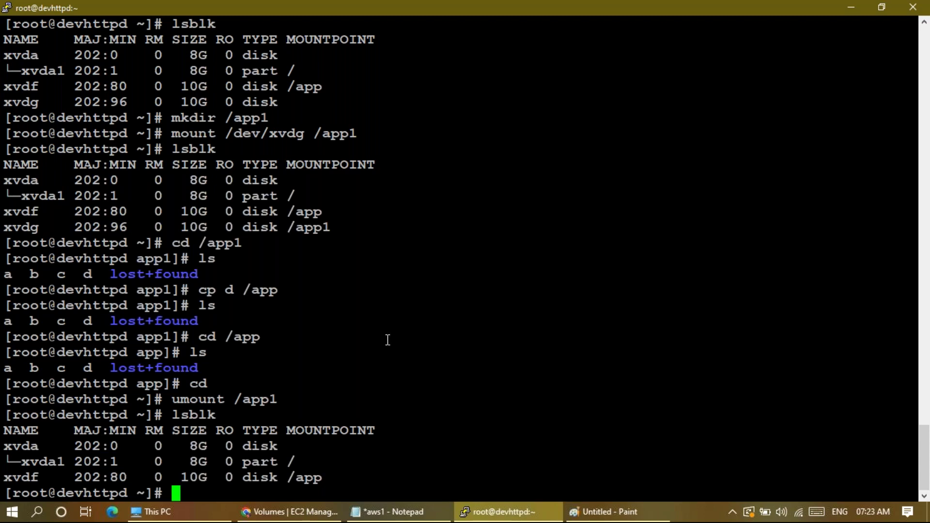
Step: Switch to the aws1 notes in Notepad and highlight the tasks heading with its four EBS and EC2 questions
mouse_move(336, 520)
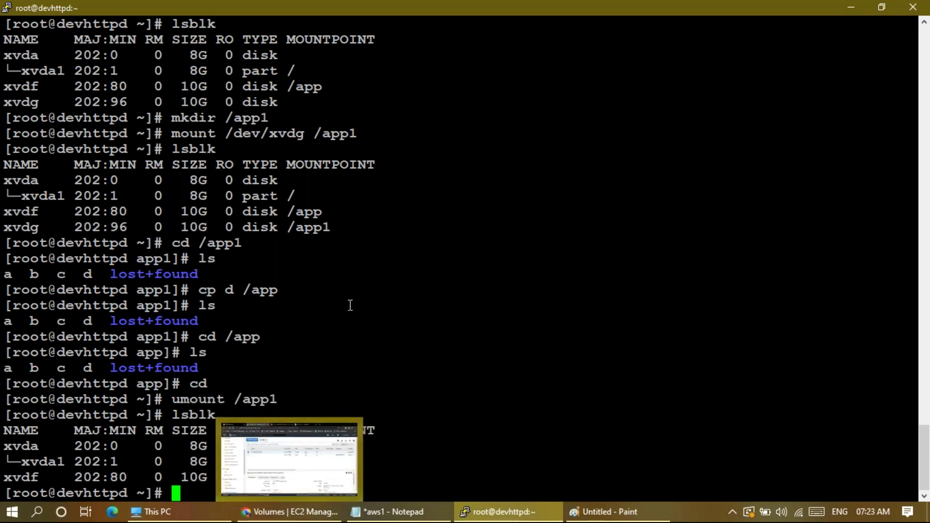
click(631, 516)
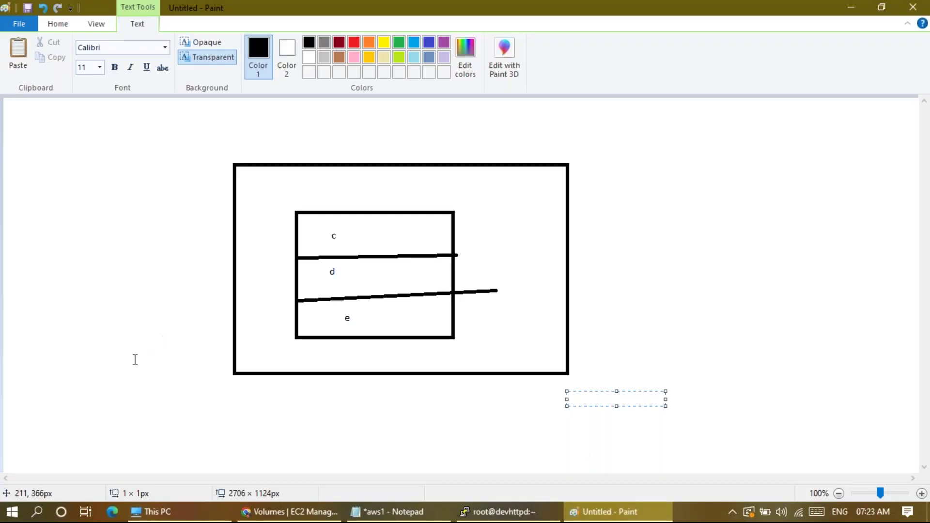
click(503, 515)
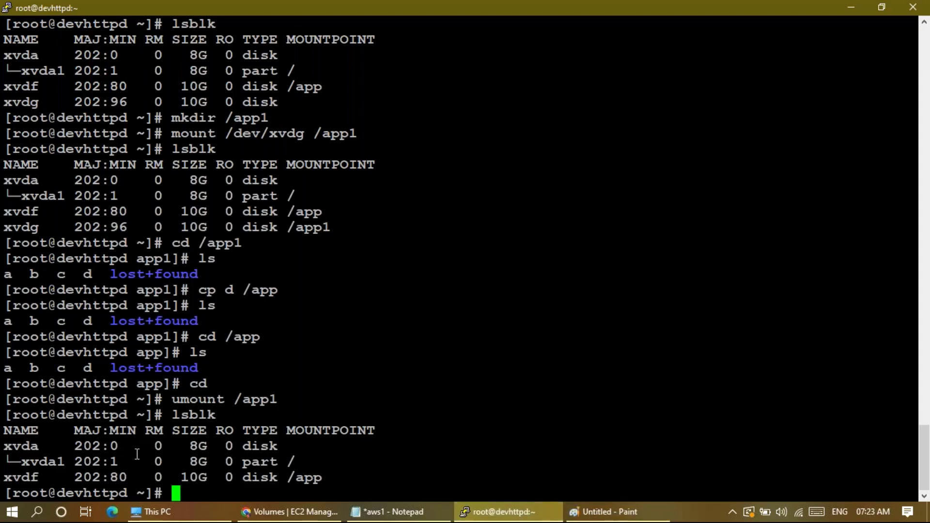
click(385, 514)
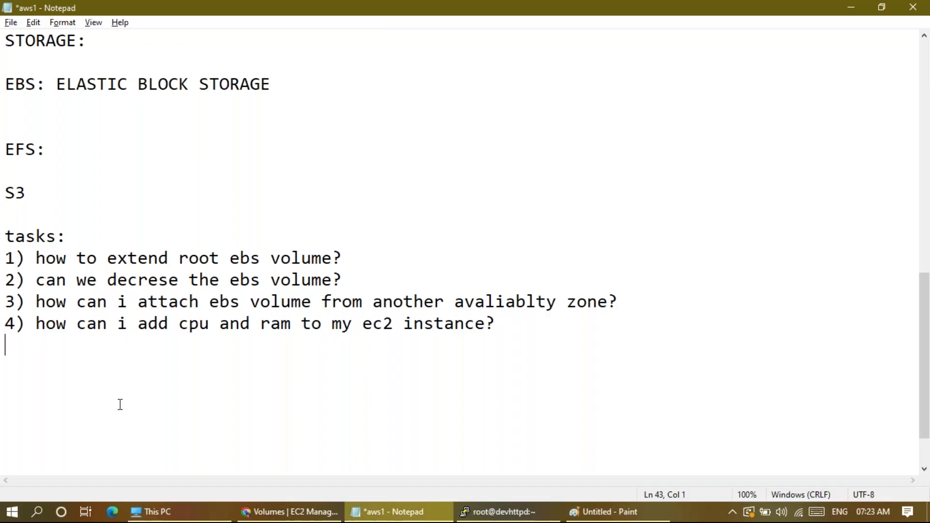
drag(495, 323, 7, 234)
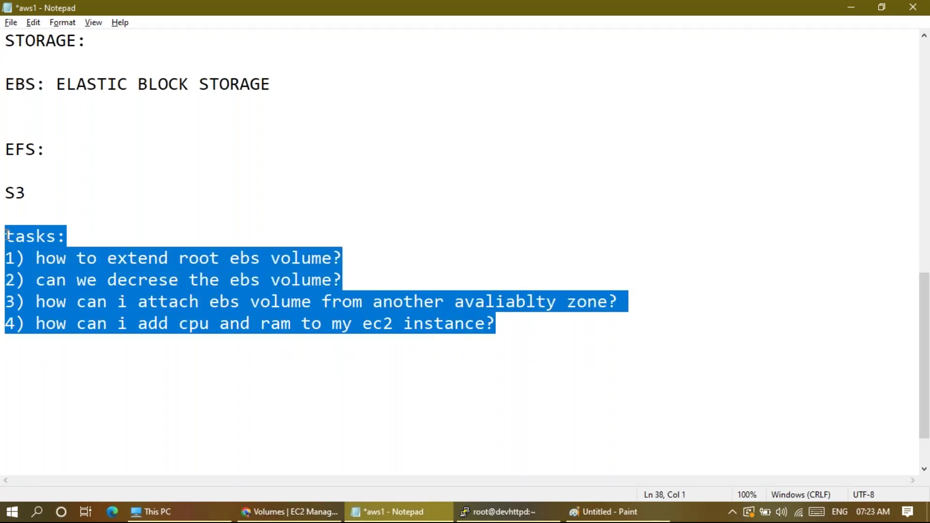